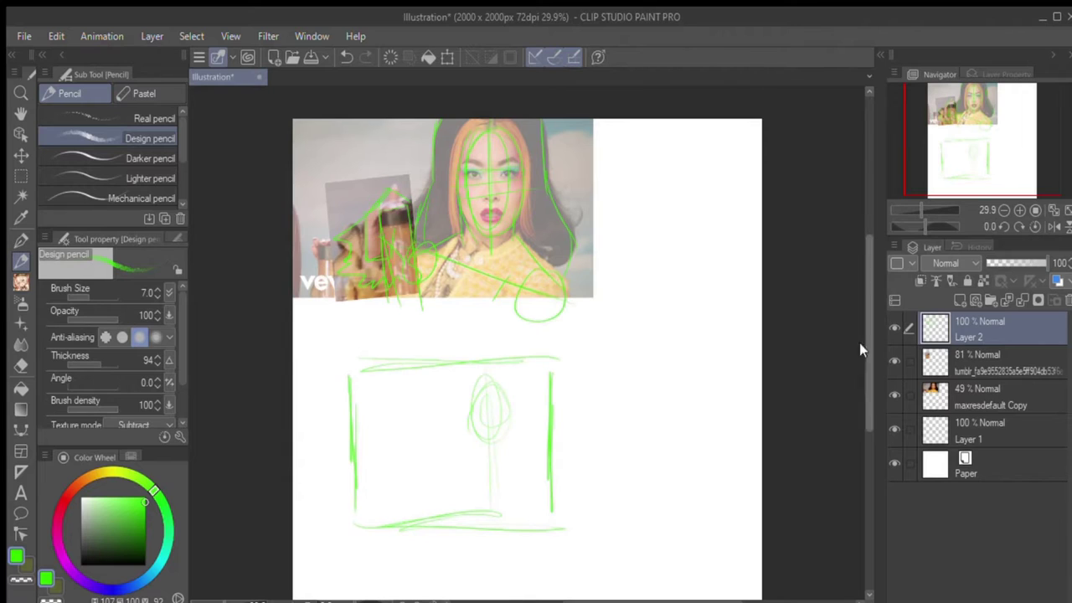
- Sketch the head, shoulder line and raised arm inside the rectangular frame below the reference photo on Layer 2
click(894, 394)
click(979, 328)
drag(486, 369, 501, 421)
drag(532, 460, 436, 502)
drag(427, 436, 401, 517)
- Erase the framed thumbnail sketch below the reference photo on Layer 2
click(895, 361)
click(894, 394)
key(e)
mouse_move(360, 368)
mouse_down()
mouse_move(405, 511)
mouse_move(528, 530)
mouse_up()
click(895, 361)
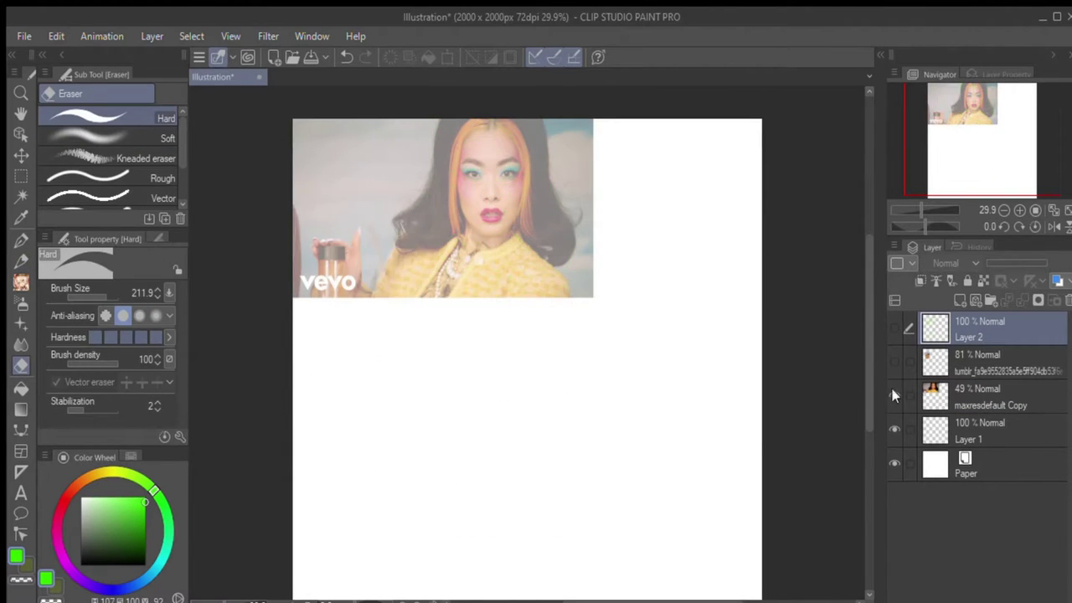
- Set the maxresdefault Copy layer's opacity to 100% and hide both reference image layers
click(895, 361)
click(980, 396)
drag(1031, 263, 1052, 263)
click(895, 361)
click(895, 395)
- Add shoulder lines to the traced gesture on Layer 2 and write an underlined "xs" beside the head
click(980, 328)
key(p)
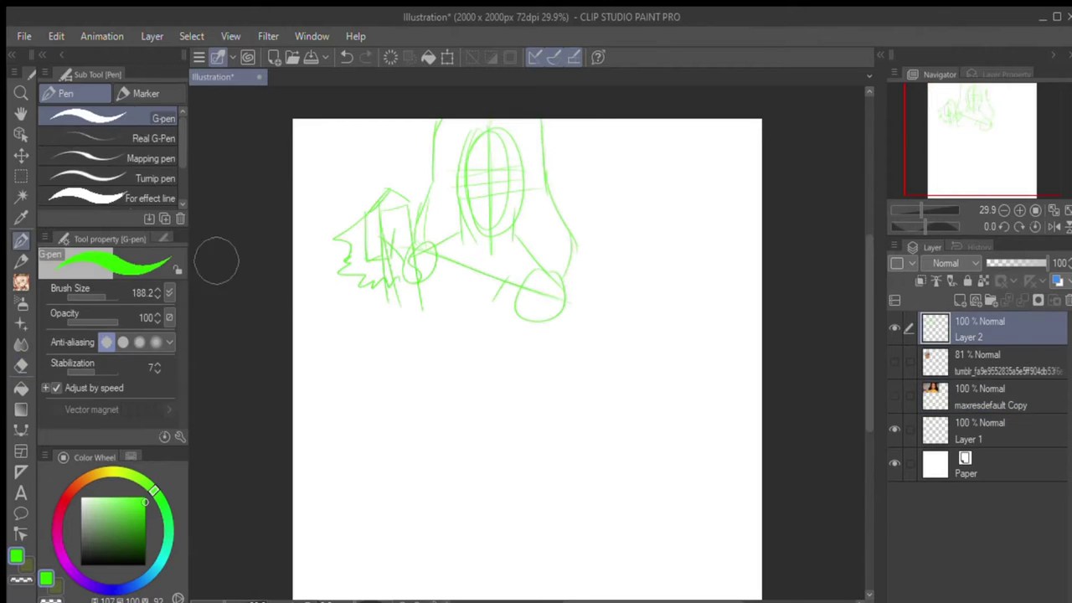
key(p)
key(m)
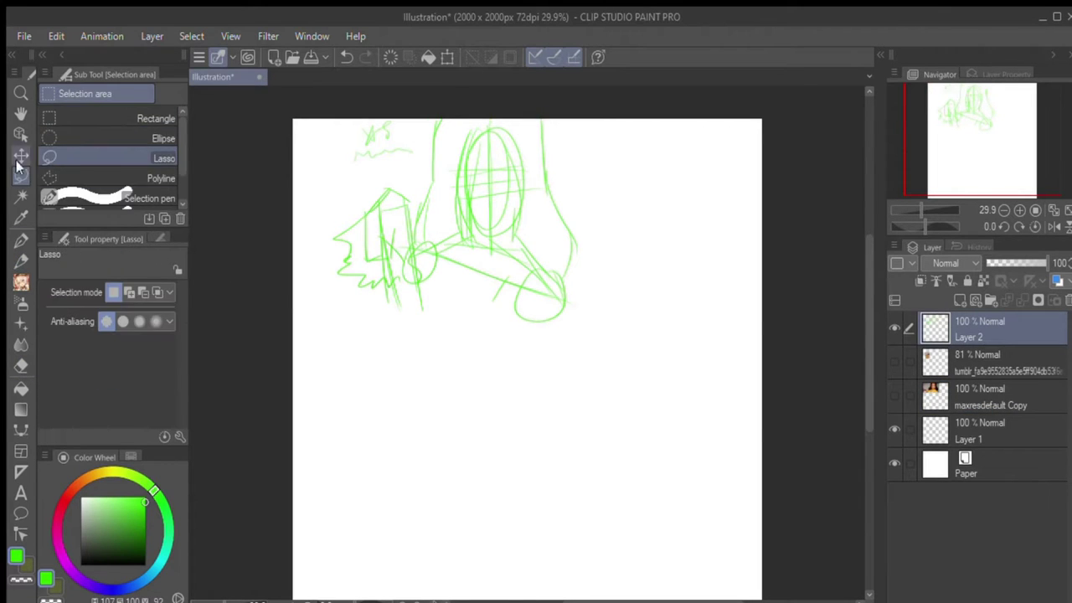
- Show the reference images and sketch a head oval with vertical centre line and neck on Layer 1 below the photo
key(p)
click(895, 361)
click(894, 395)
click(980, 429)
click(894, 329)
scroll(548, 481, down, 1)
mouse_move(544, 331)
mouse_down()
mouse_move(521, 426)
mouse_move(519, 402)
mouse_move(577, 394)
mouse_move(551, 503)
mouse_up()
drag(566, 457, 568, 442)
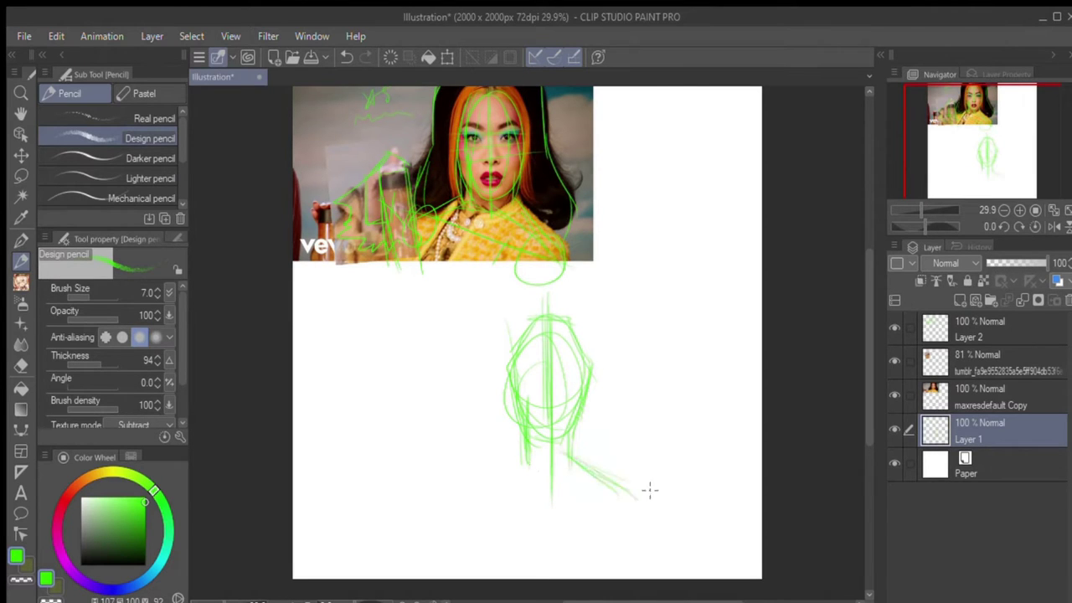
- Undo the last shoulder strokes and redraw the shoulder slopes and a slanted chest line on Layer 1
key(ctrl+z)
key(ctrl+z)
click(980, 432)
drag(589, 429, 605, 448)
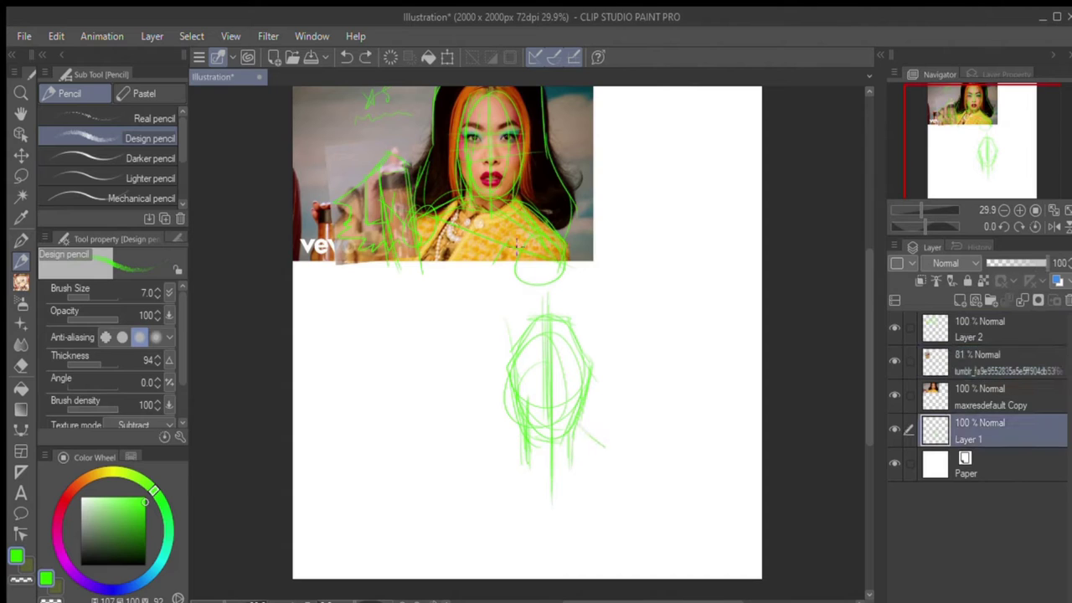
drag(470, 466, 484, 526)
drag(484, 462, 603, 498)
drag(513, 476, 630, 514)
mouse_move(553, 444)
mouse_down()
mouse_move(630, 479)
mouse_move(627, 536)
mouse_up()
- Sketch both upper arms and the sides of the torso down to the canvas edge
drag(499, 461, 474, 513)
drag(645, 494, 606, 578)
drag(470, 503, 454, 555)
drag(486, 457, 443, 578)
drag(645, 507, 586, 578)
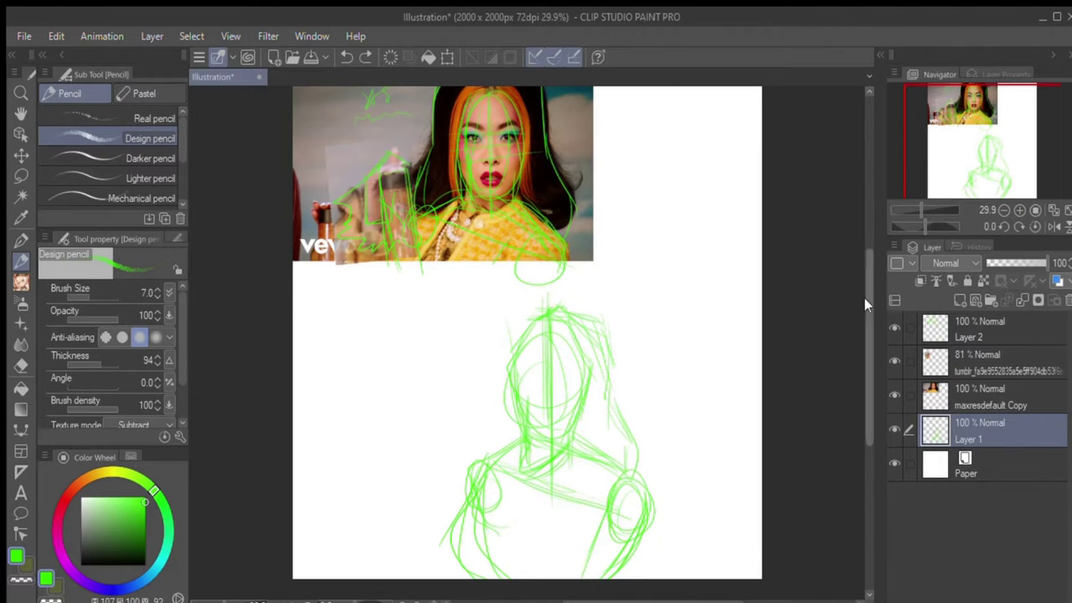
- Sketch the hair edge beside the face and the raised hand holding a bottle, with an underlined "xs" above it
scroll(868, 304, up, 1)
drag(465, 456, 499, 347)
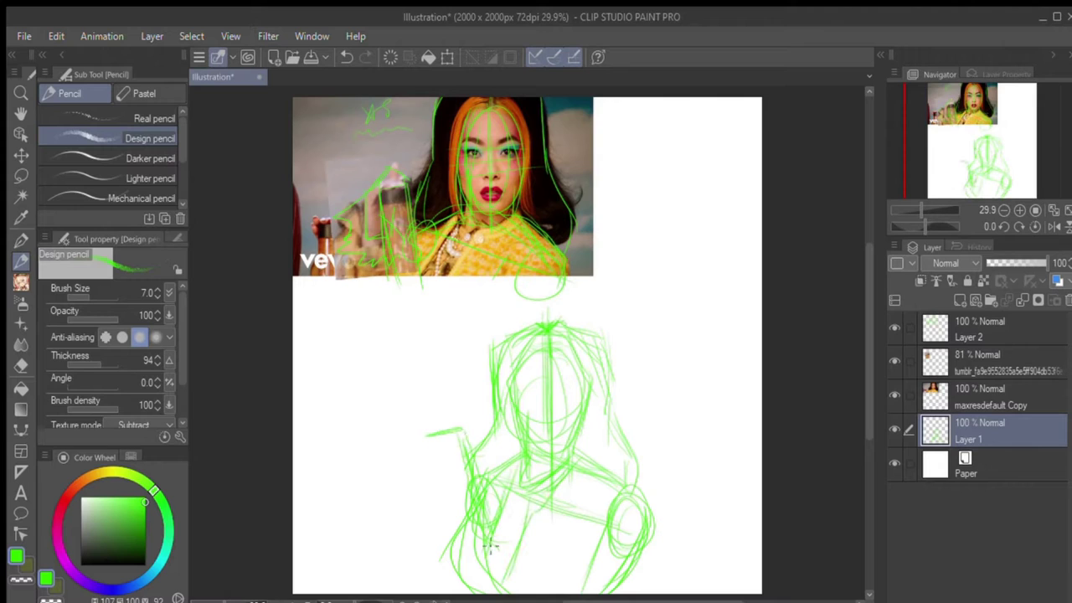
drag(428, 434, 445, 553)
drag(459, 430, 486, 549)
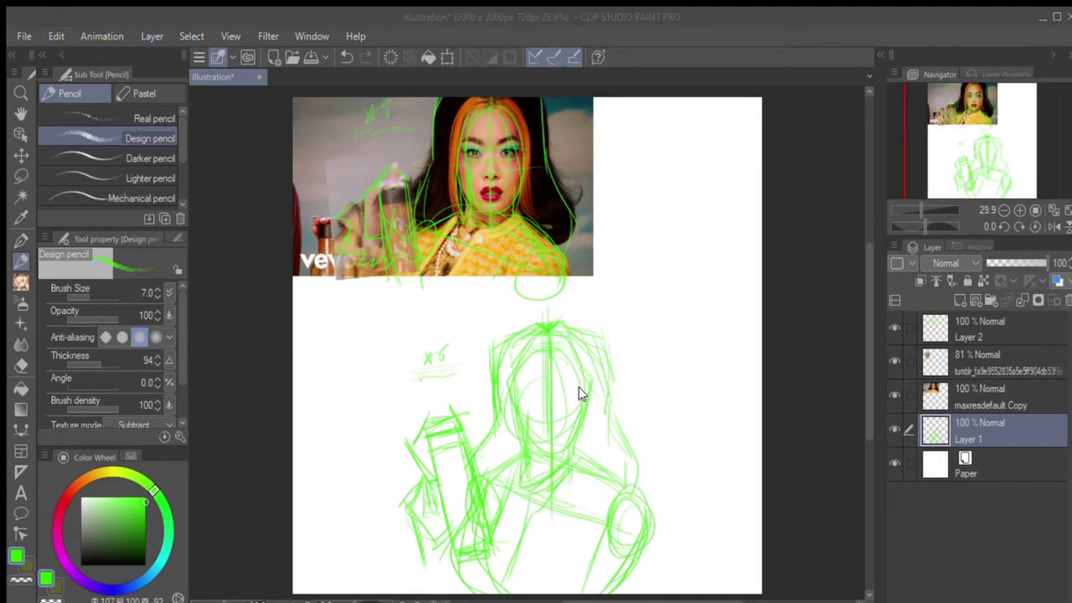
- Lasso the hair outline, enlarge it to about 106% width and 110% height, and redraw the inner hair edge
key(m)
drag(486, 447, 500, 448)
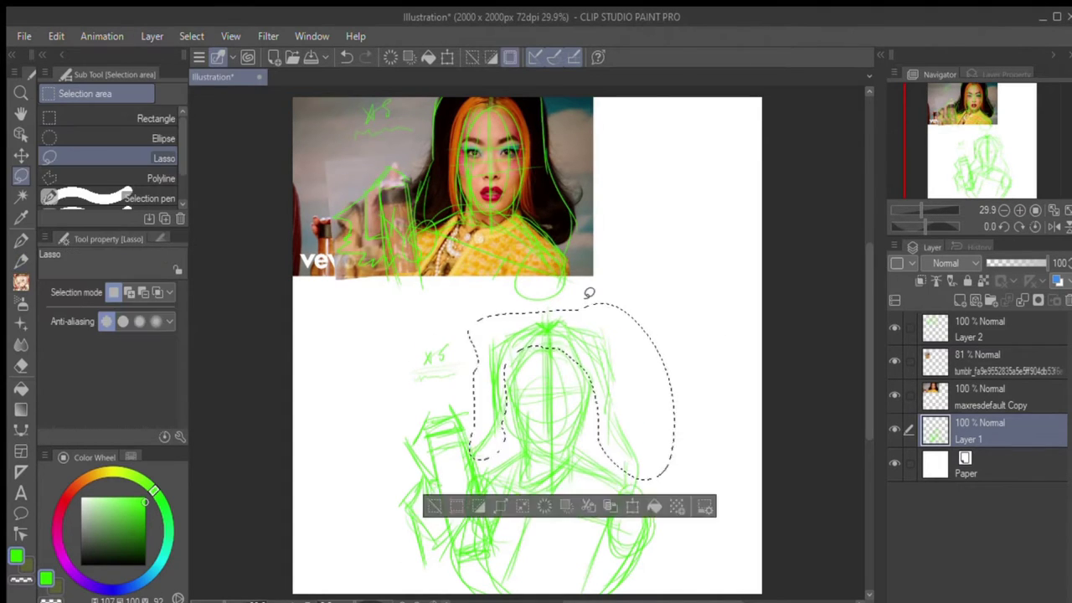
click(633, 506)
drag(475, 480, 485, 501)
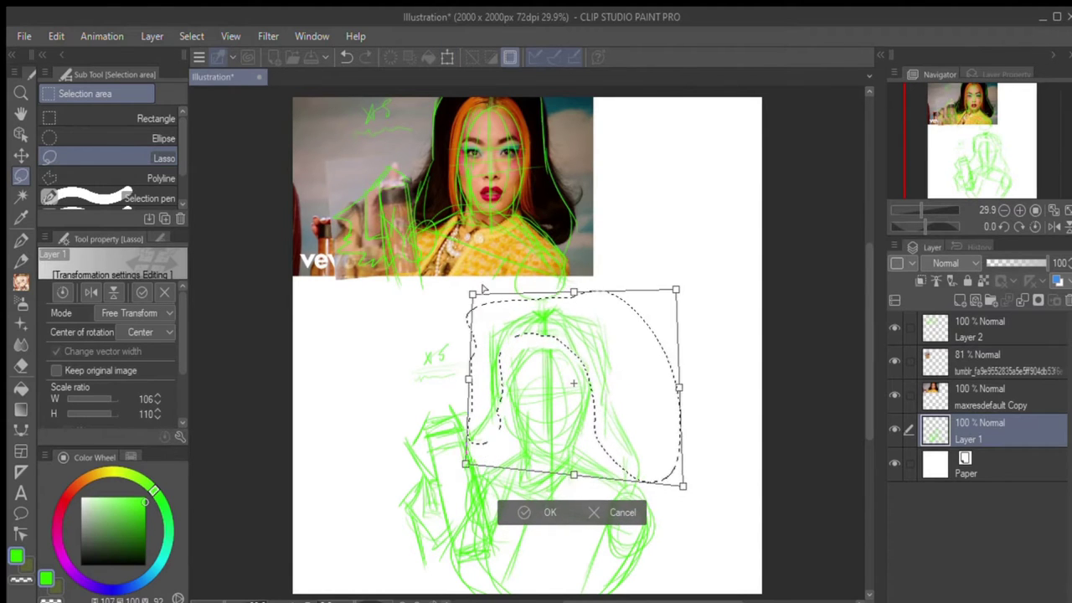
key(Return)
key(p)
drag(590, 327, 593, 434)
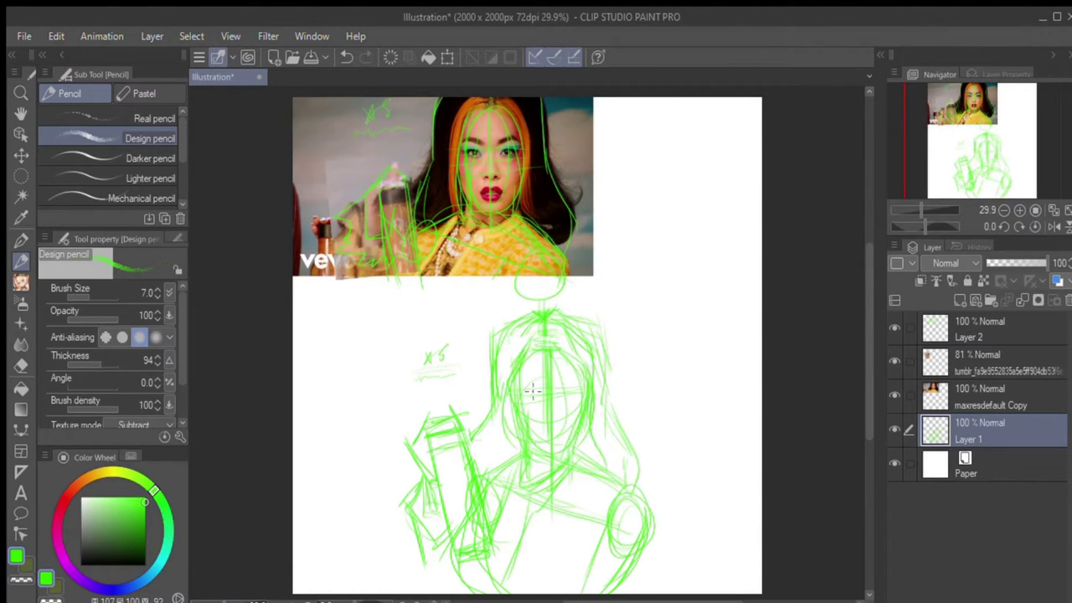
- Hide Layer 2 and both reference image layers, and enlarge the Layer 1 sketch while moving it up the canvas
click(894, 328)
click(895, 361)
click(895, 396)
key(m)
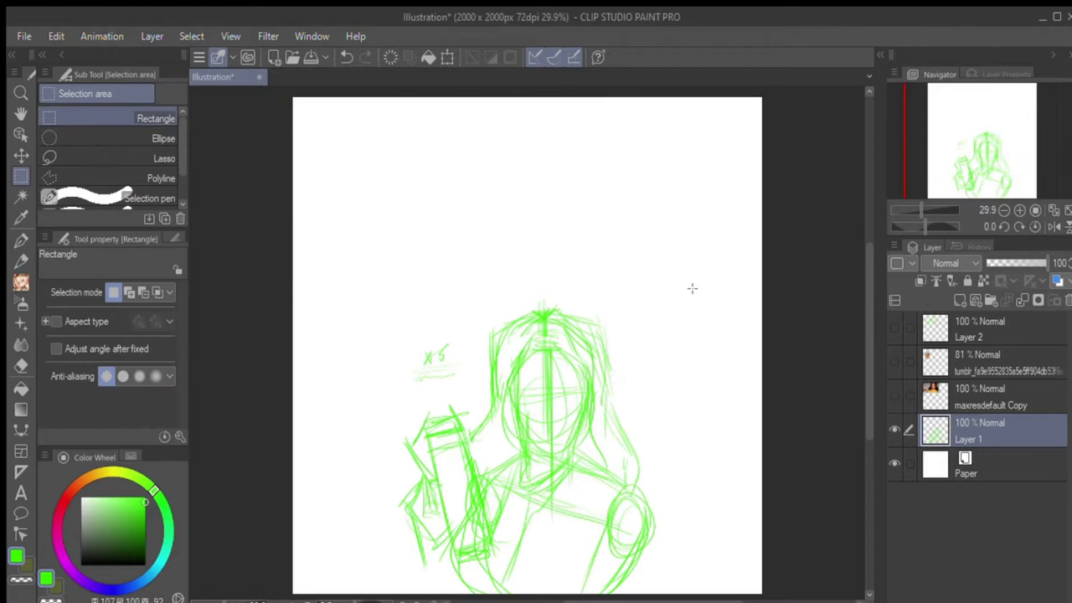
key(ctrl+t)
drag(534, 270, 534, 143)
key(Return)
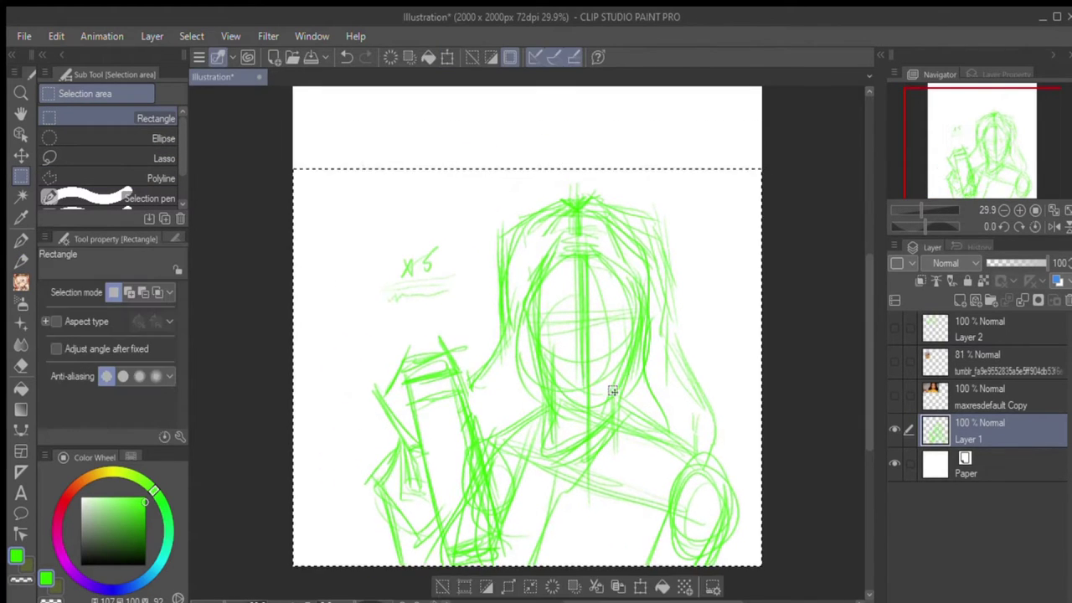
- Deselect, shift the whole sketch slightly right and down, and compare it with the reference photo
key(ctrl+d)
key(ctrl+t)
drag(546, 403, 567, 426)
key(Return)
click(895, 395)
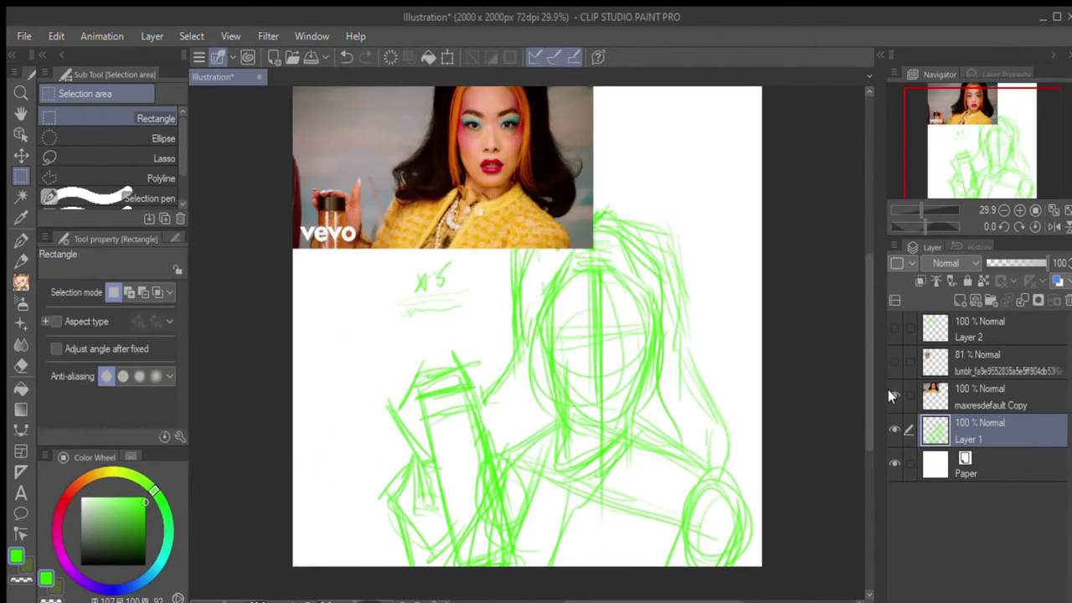
click(895, 395)
- Move the sketch slightly further down and save the illustration as xs
key(ctrl+t)
drag(613, 383, 611, 393)
key(Return)
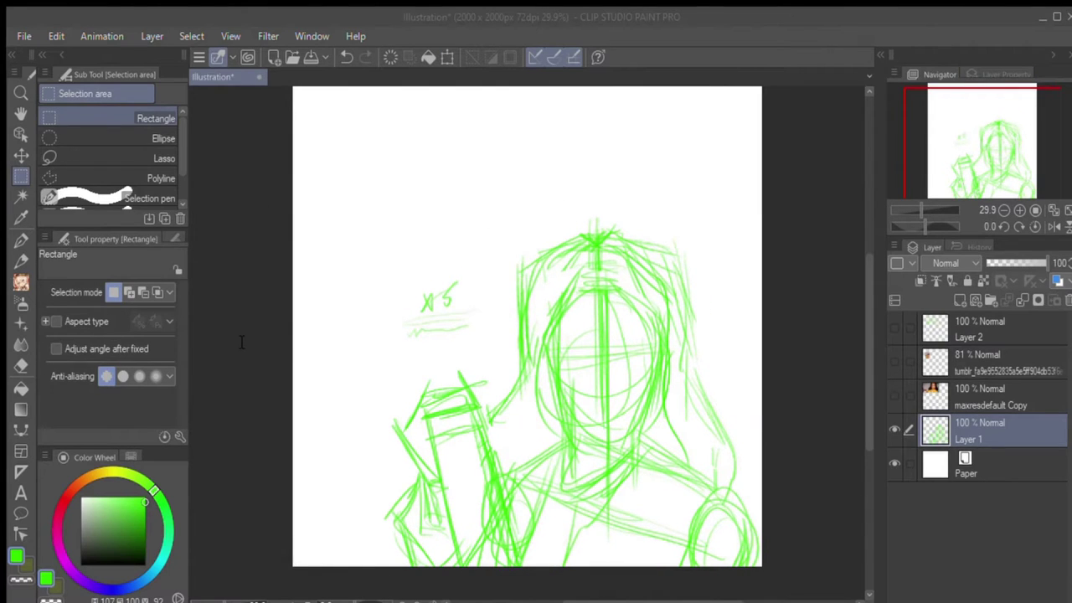
key(ctrl+s)
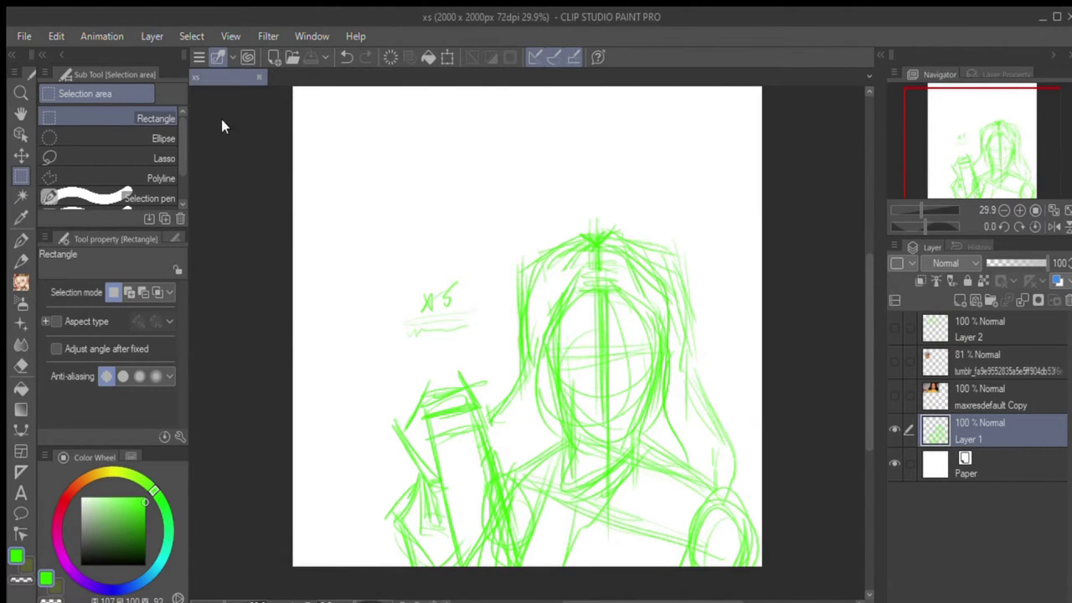
key(ctrl+w)
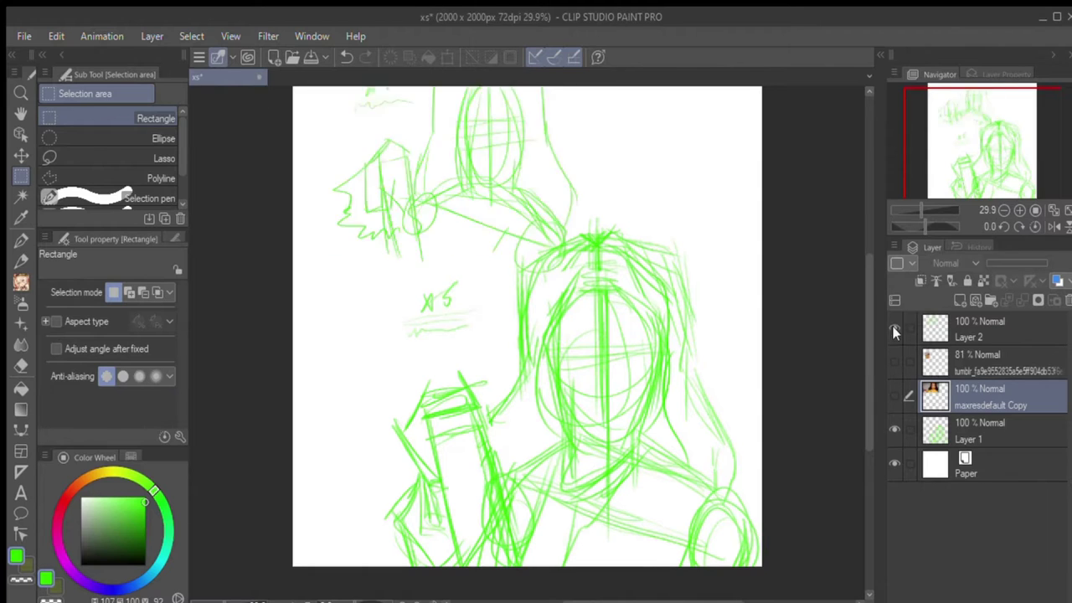
- Paint skin-tone, orange, teal and pink palette swatches sampled from the reference photo on Layer 4
click(21, 241)
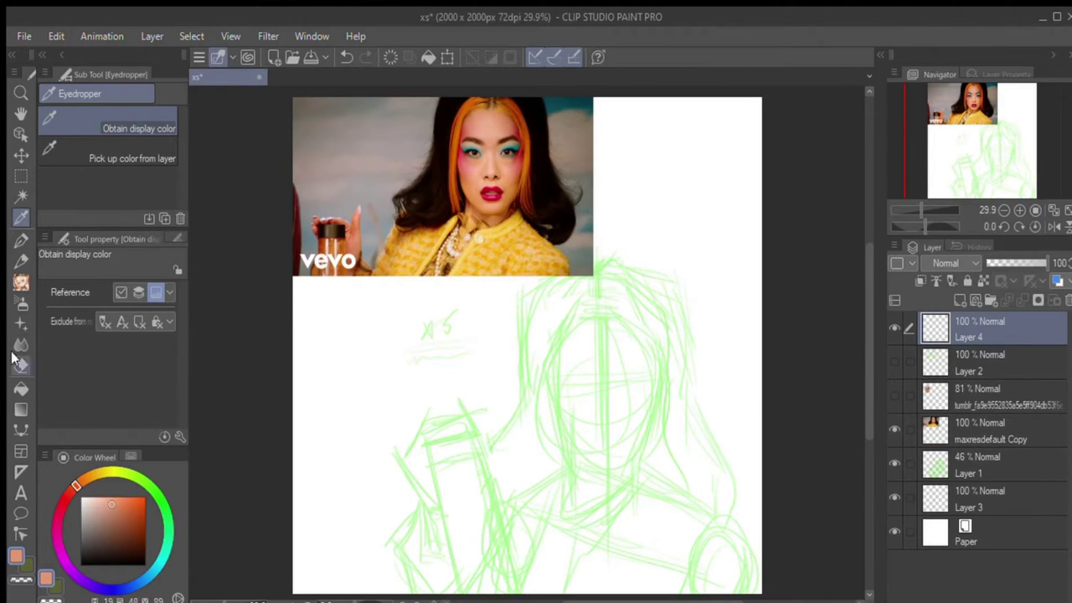
click(21, 261)
click(658, 156)
click(702, 151)
click(476, 210)
click(21, 262)
mouse_move(695, 243)
mouse_down()
mouse_move(708, 260)
mouse_move(748, 256)
mouse_up()
click(21, 217)
click(453, 209)
click(21, 240)
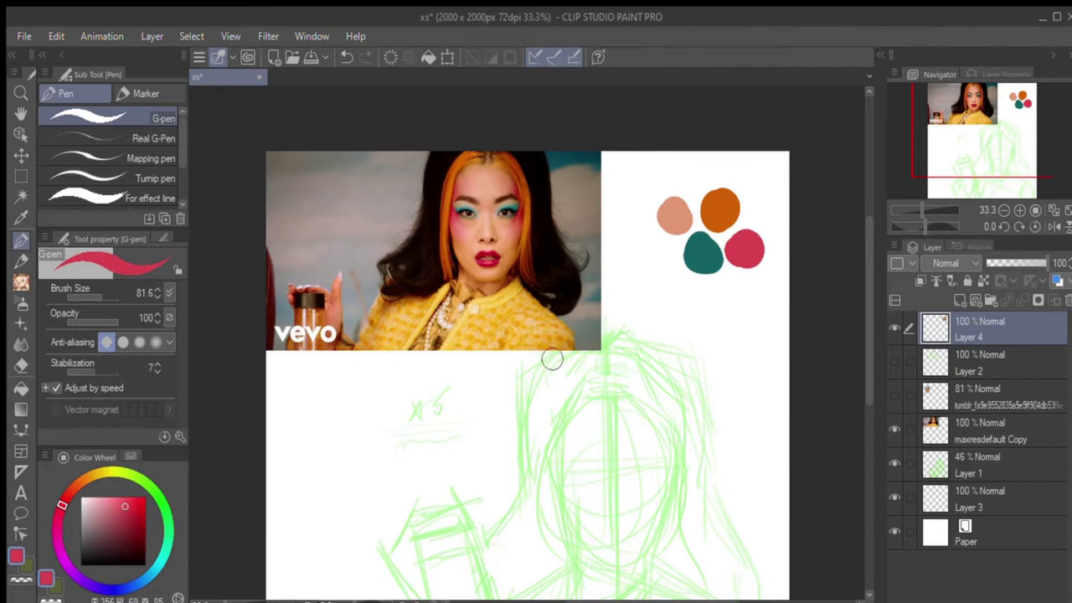
- Paint red, yellow and blue stripes on a new layer over the photo's upper-left corner
click(1038, 300)
drag(268, 159, 341, 159)
drag(268, 175, 340, 175)
drag(268, 191, 341, 191)
- Paint the stripes' red, yellow and blue over the pink, orange and teal swatches on Layer 5
click(21, 217)
click(21, 241)
drag(741, 245, 752, 256)
click(21, 217)
click(303, 175)
click(21, 241)
mouse_move(713, 203)
mouse_down()
mouse_move(727, 216)
mouse_move(710, 260)
mouse_up()
alt+click(304, 190)
- Set Layer 5 to Overlay and paint yellow, pink and blue test swatches on Layer 4 beneath the palette
scroll(950, 263, down, 14)
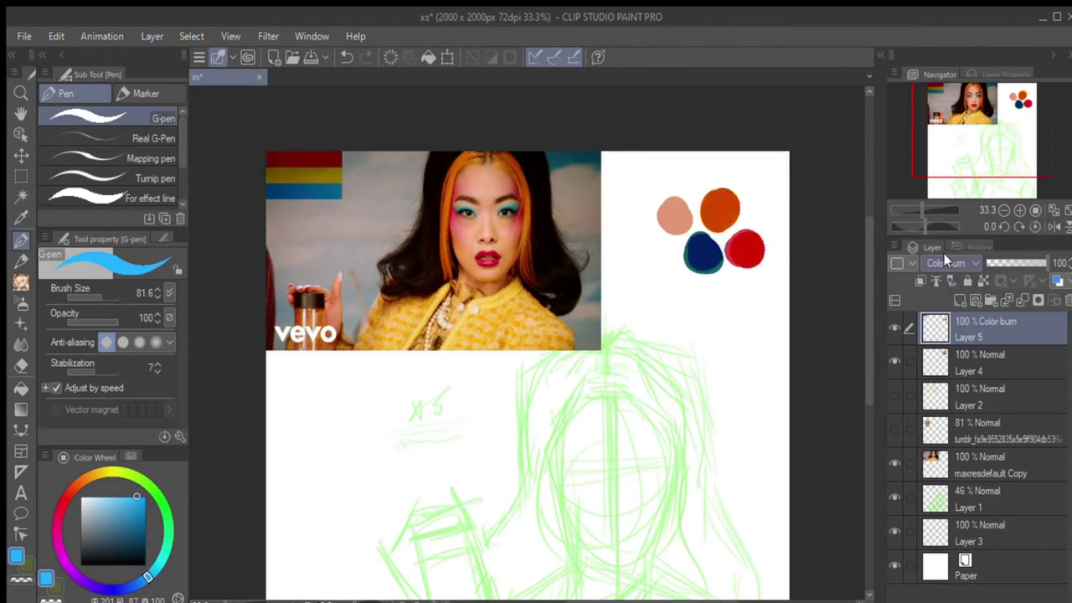
scroll(953, 261, down, 2)
scroll(952, 261, up, 2)
click(980, 360)
alt+click(303, 175)
drag(741, 310, 758, 402)
alt+click(303, 159)
click(895, 327)
- Paint the sampled skin tone over the test swatches on a new Layer 6 and lower its opacity to 49%
click(921, 299)
alt+click(674, 216)
drag(704, 335, 758, 407)
alt+click(752, 358)
scroll(952, 262, down, 1)
click(1016, 263)
alt+click(744, 249)
- Set Layer 6 to Overlay blending at 14% opacity
scroll(952, 263, down, 7)
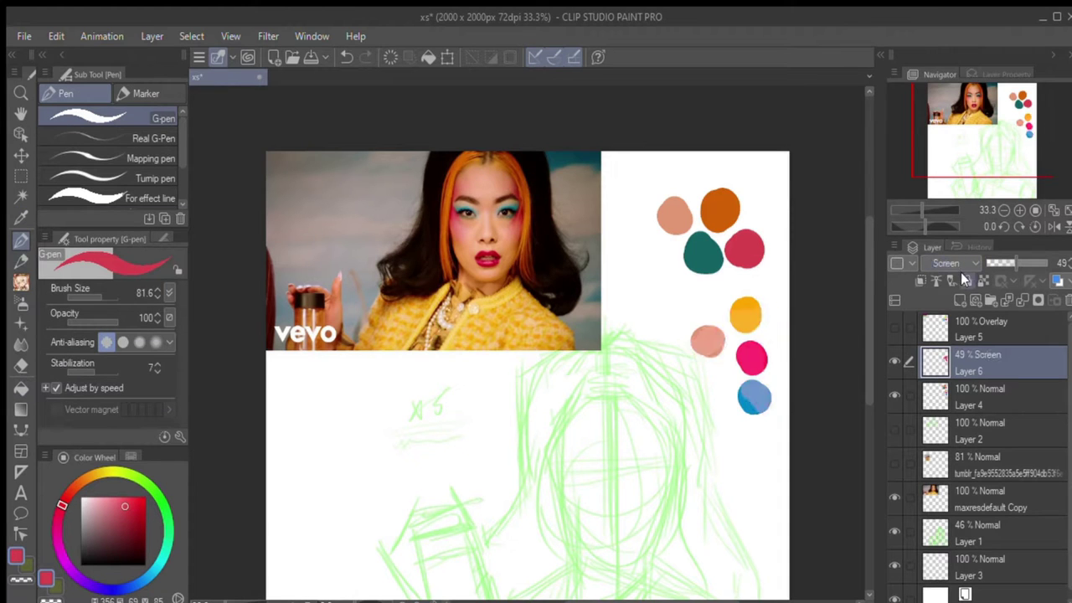
scroll(954, 263, down, 5)
click(999, 263)
click(998, 263)
- Fill the four original palette swatches on Layer 4 with the blended skin, yellow, pink and blue test colours
key(i)
click(674, 216)
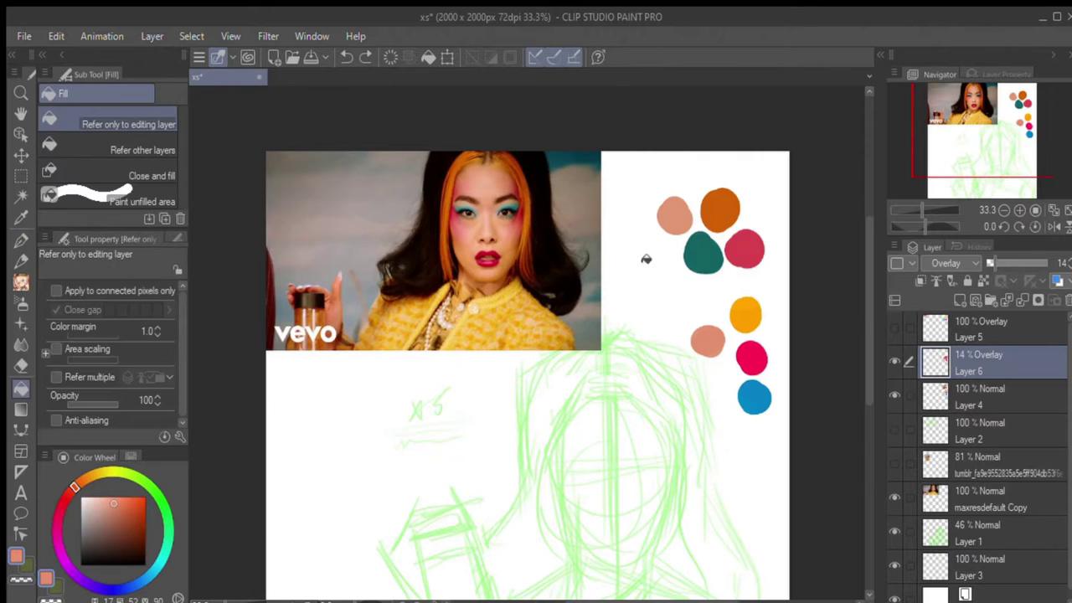
click(745, 314)
click(751, 357)
click(754, 397)
key(p)
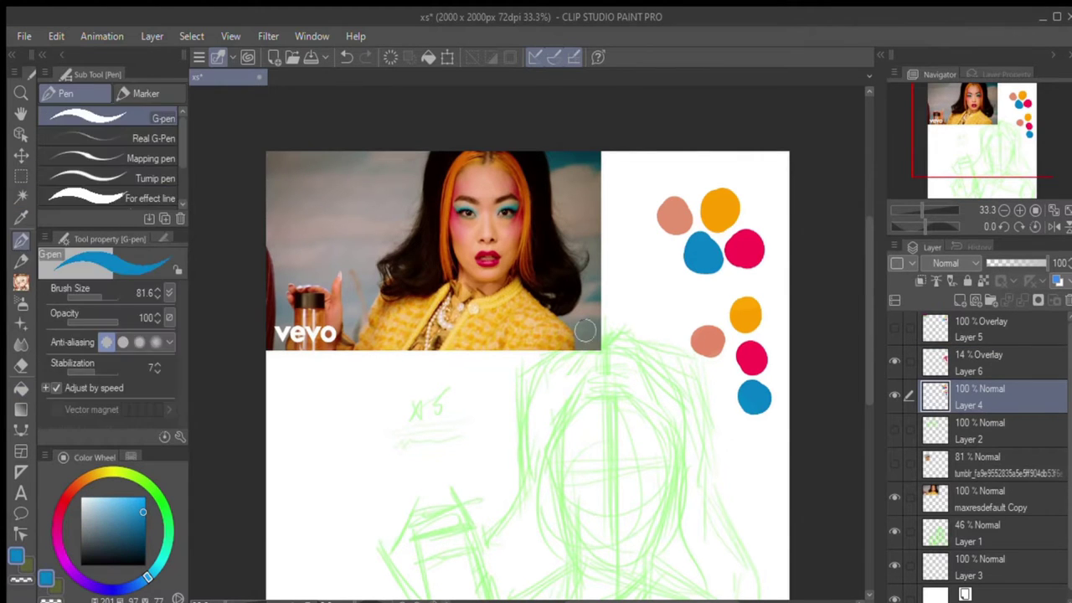
key(i)
click(707, 341)
- Delete Layers 5 and 6 and erase the extra test swatches beneath the palette
key(e)
click(980, 361)
key(Delete)
drag(712, 343, 786, 361)
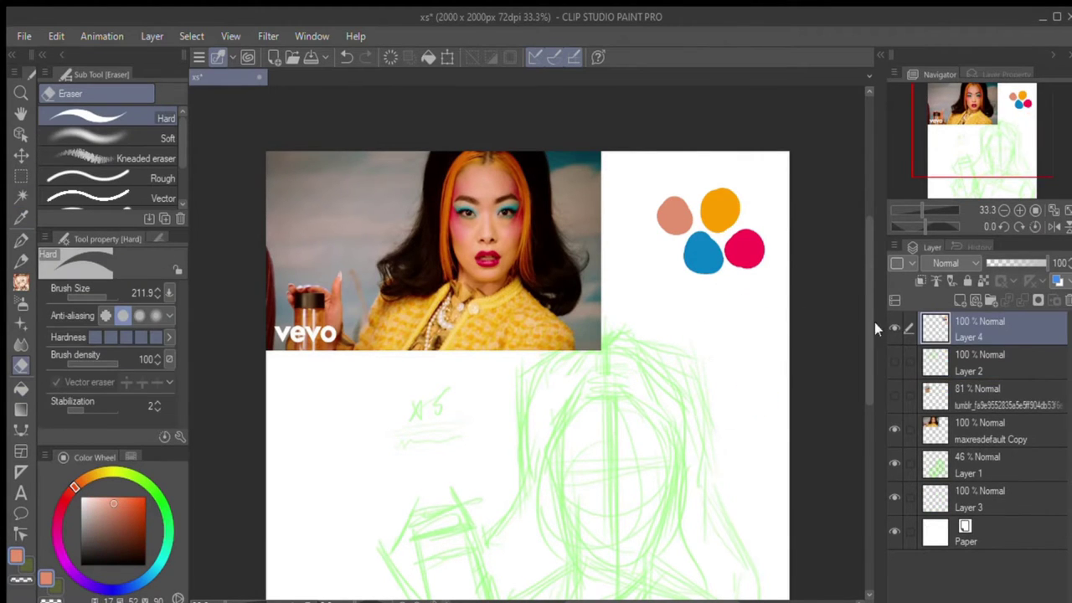
- Outline the whole figure with a polyline selection on Layer 3, fill it with the skin tone, and hide the photo
key(p)
click(980, 499)
scroll(735, 395, down, 2)
key(m)
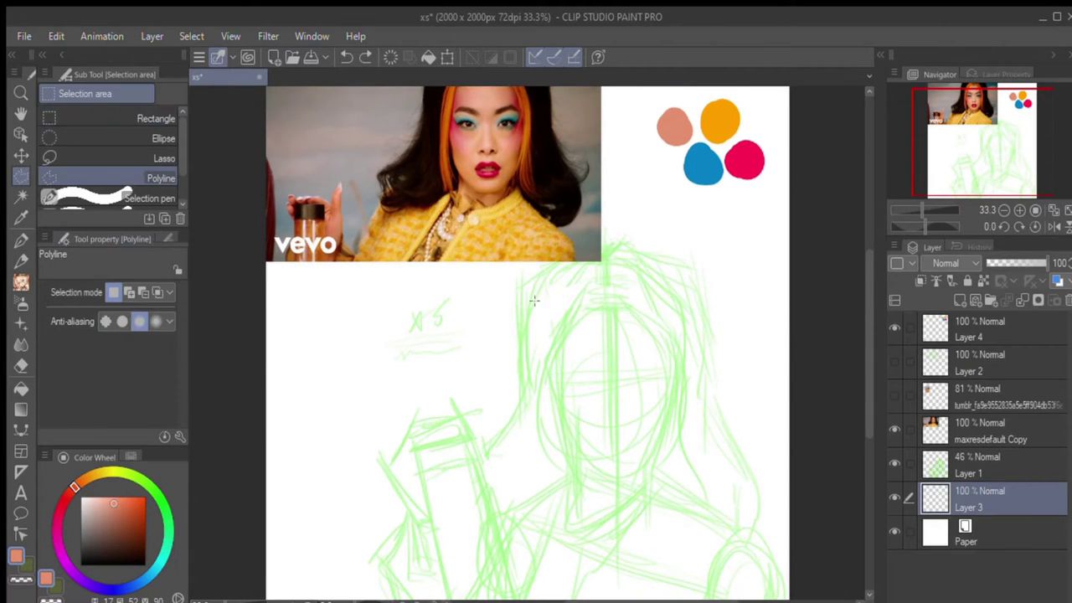
scroll(445, 237, down, 1)
click(712, 328)
click(718, 379)
click(757, 466)
click(749, 512)
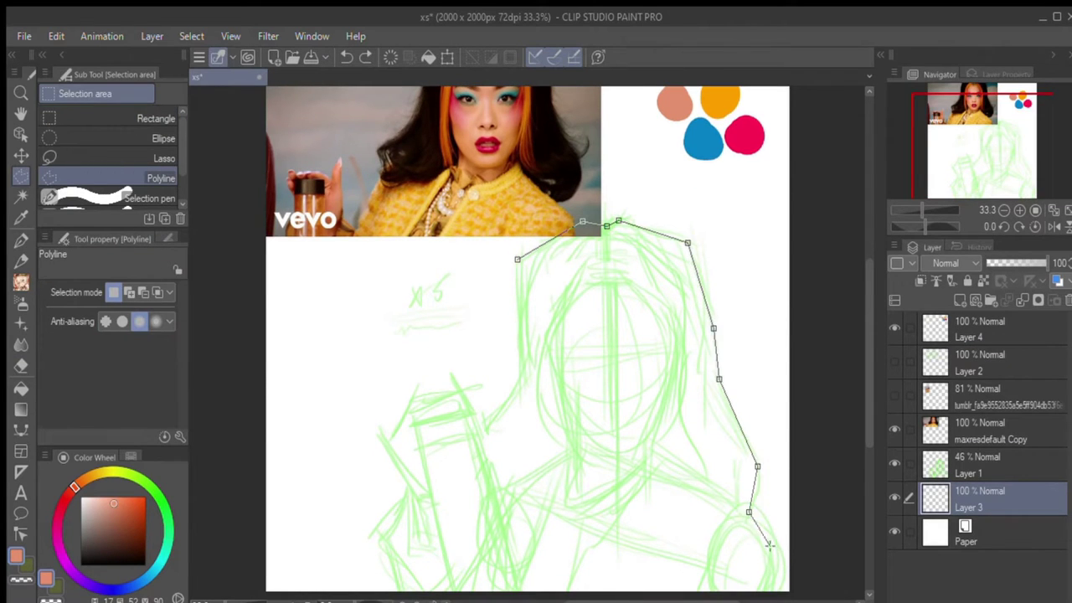
click(782, 559)
click(779, 591)
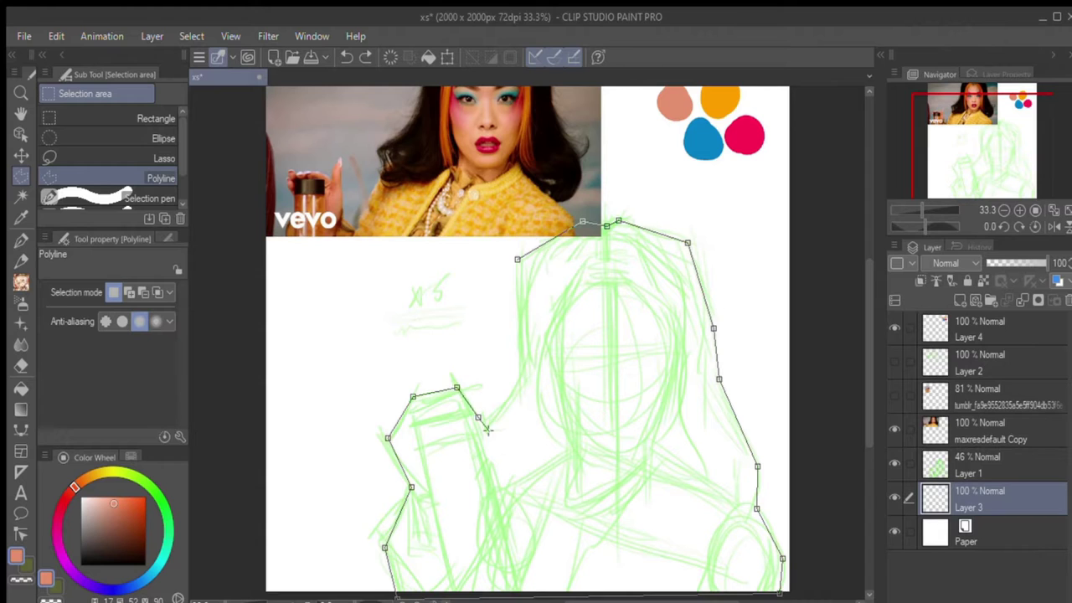
click(516, 255)
key(g)
click(645, 402)
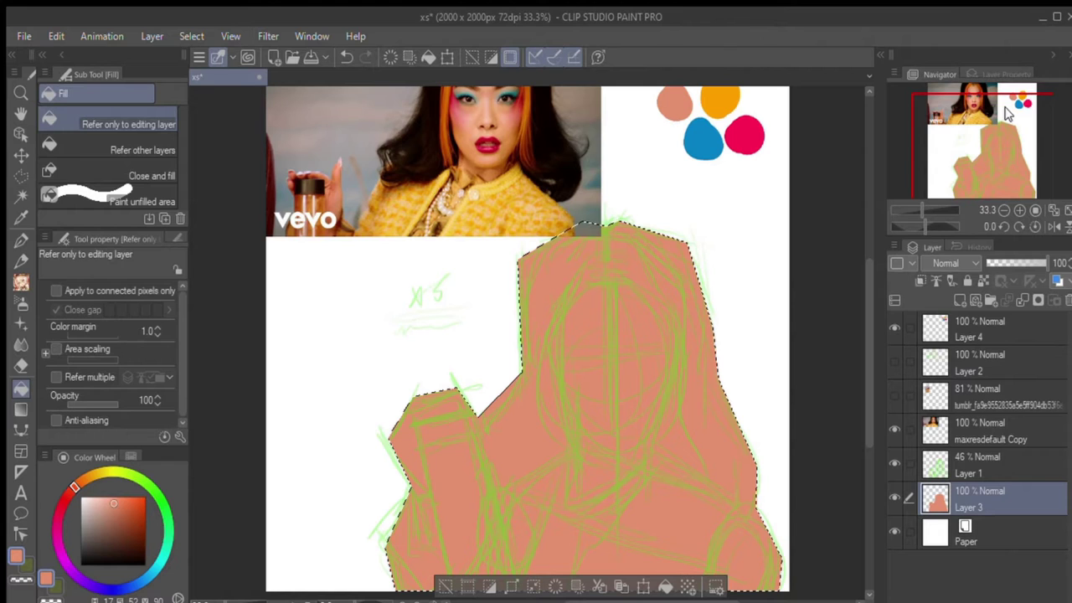
click(895, 429)
key(ctrl+d)
- Choose a dark red and paint a swatch of it beside the existing palette colours
key(b)
click(126, 519)
click(634, 222)
- Cut away the fill between the raised bottle and the hair on Layer 3 with a polyline selection
key(m)
click(895, 497)
click(895, 497)
click(895, 463)
click(894, 463)
click(161, 178)
click(473, 338)
click(516, 361)
click(476, 469)
- Extend the skin-tone fill around the outer edge of the hand and bottle with a polyline selection, and deselect
click(368, 503)
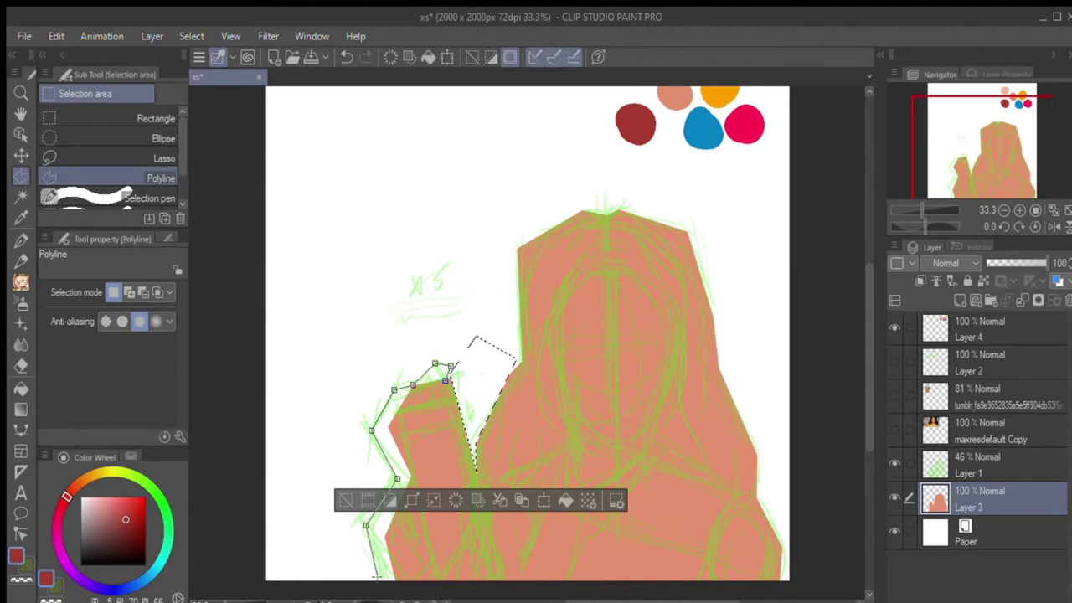
key(g)
alt+click(419, 436)
click(418, 435)
key(ctrl+d)
key(m)
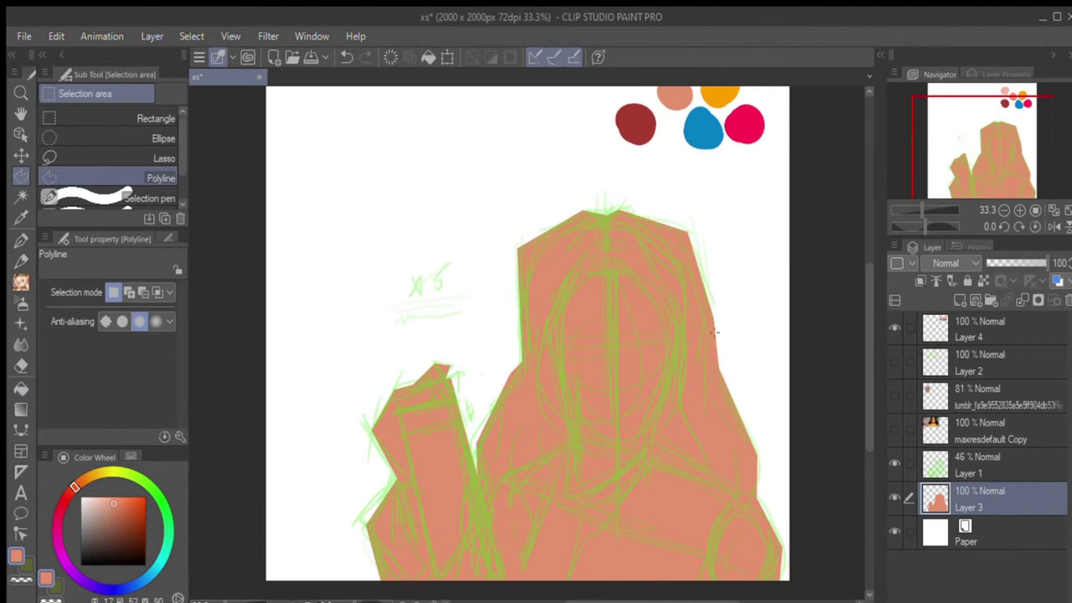
- Create a new layer beneath Layer 3 and fill it with pale lavender-blue as the background
key(ctrl+shift+n)
click(130, 586)
click(88, 500)
key(g)
click(307, 467)
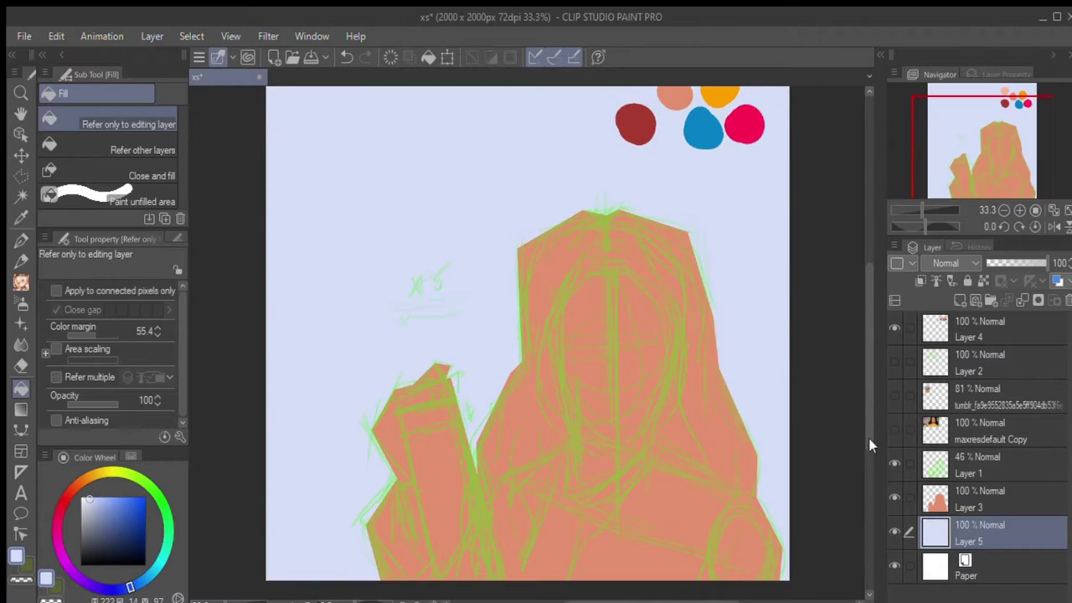
- Show the reference photo again and paint a very dark brown-red swatch below the palette on Layer 4 with the G-pen
click(894, 429)
key(i)
click(21, 240)
click(980, 328)
click(140, 544)
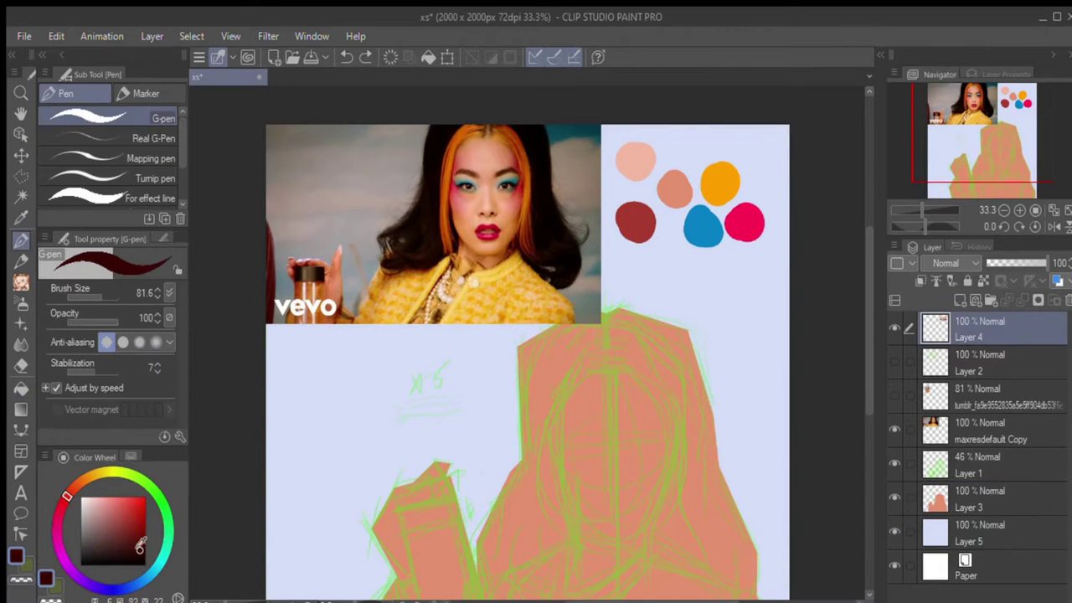
click(140, 549)
click(683, 279)
scroll(527, 351, down, 2)
- Pick a light yellow-orange and paint a swatch of it beside the orange one on Layer 4
click(980, 499)
key(m)
key(i)
click(720, 182)
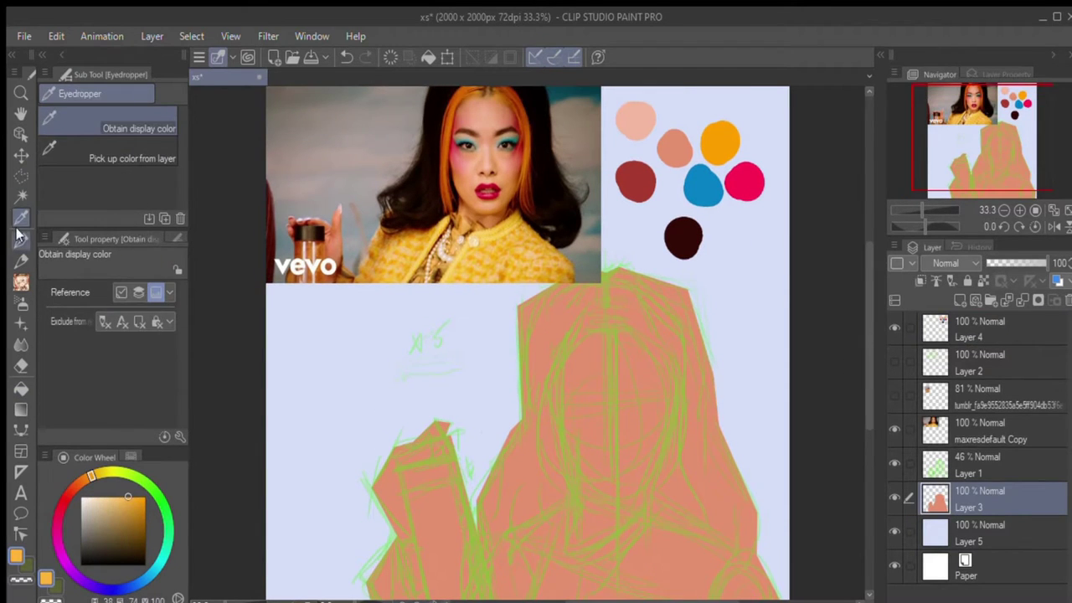
click(980, 328)
key(p)
click(760, 113)
- Outline the torso and shoulders on Layer 3 with a polyline selection and fill them with the light yellow-orange
click(980, 499)
key(m)
scroll(528, 352, down, 2)
click(109, 177)
click(573, 442)
click(500, 584)
click(777, 591)
click(781, 551)
click(756, 503)
click(573, 441)
key(g)
click(629, 536)
- Select the sleeve below the raised hand with the polyline tool and fill it with the same light yellow-orange
key(m)
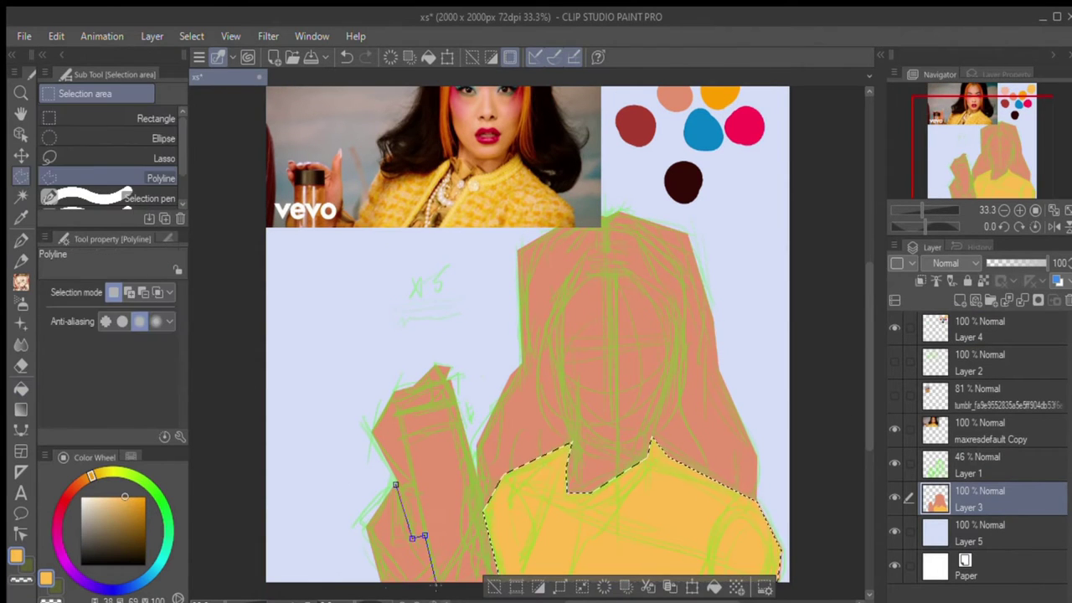
key(g)
click(402, 553)
- Outline the hair around the face and down to the shoulders with a polyline selection and fill it dark brown-red
key(m)
scroll(602, 330, up, 2)
click(602, 304)
click(625, 303)
click(756, 546)
click(719, 411)
click(687, 281)
click(620, 258)
click(587, 257)
click(521, 408)
click(475, 494)
click(482, 555)
click(601, 304)
key(g)
click(620, 377)
- Select the bottle's cap and body with polylines, filling the cap dark brown-red and the body orange
key(m)
click(402, 435)
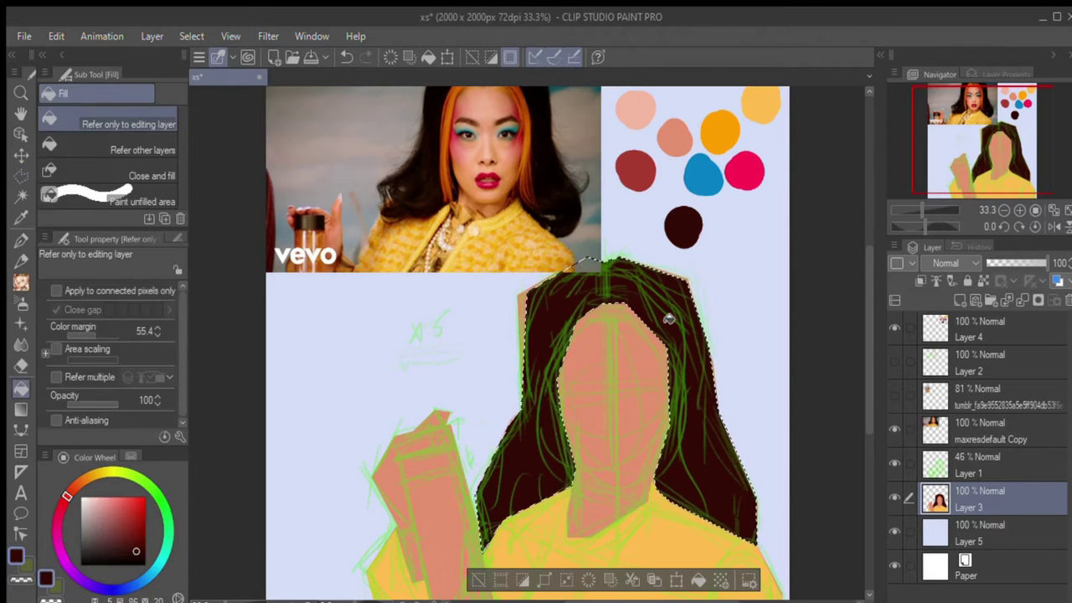
key(g)
scroll(527, 377, down, 2)
click(405, 396)
click(404, 396)
key(g)
scroll(528, 335, up, 2)
click(435, 503)
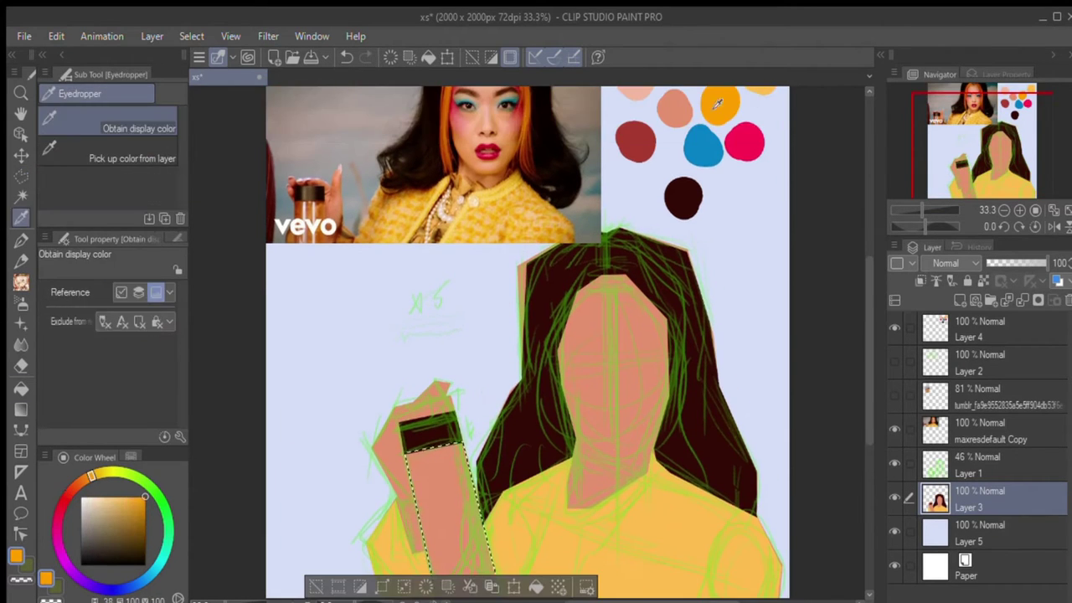
- Hide Layer 1 and sketch green face outline and proportion guides on a new layer with the Design pencil at size 7
click(894, 462)
key(ctrl+shift+n)
click(21, 238)
click(21, 260)
click(155, 492)
drag(616, 305, 622, 513)
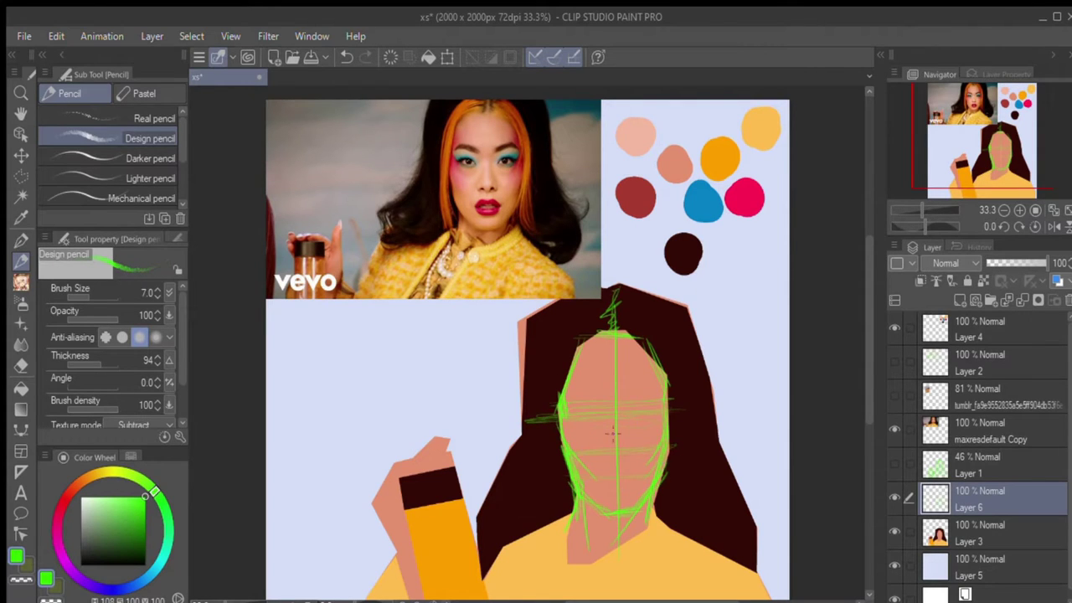
- Sketch the eyes, brows, nose and mouth over the guides, lower Layer 6's opacity to 67%, and show Layer 1
drag(626, 490, 645, 488)
key(ctrl+plus)
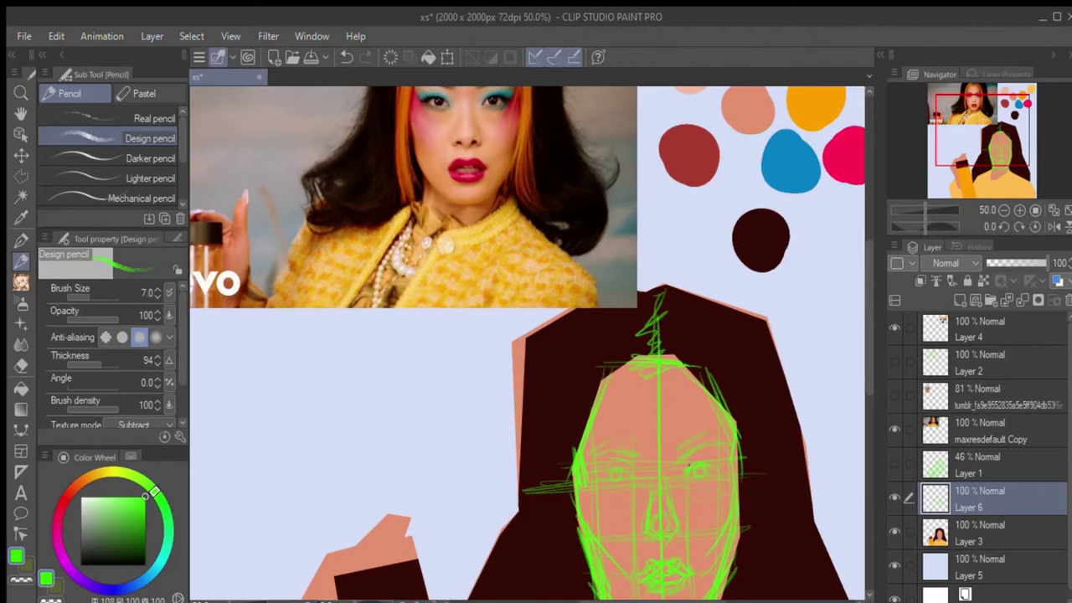
key(ctrl+minus)
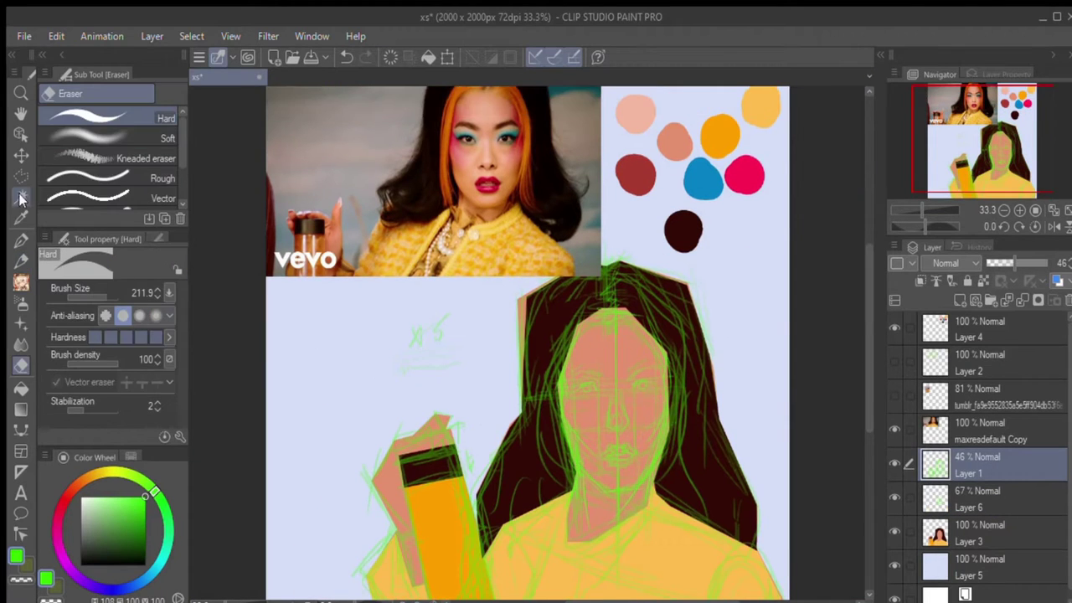
click(21, 240)
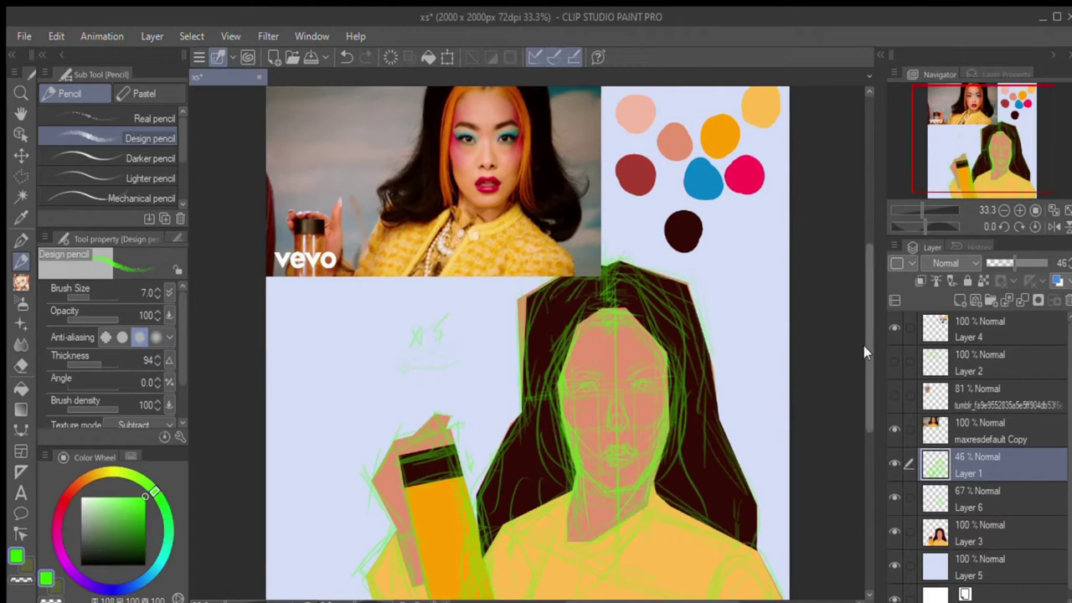
- Select the top of the forehead on Layer 3 with a polyline and fill it with the dark hair colour, then deselect
click(21, 176)
click(980, 533)
drag(578, 335, 637, 328)
key(g)
click(637, 328)
key(ctrl+d)
- Select the face sketch on Layer 6 and adjust it with free transforms, narrowing it to 96% width, then deselect
click(895, 497)
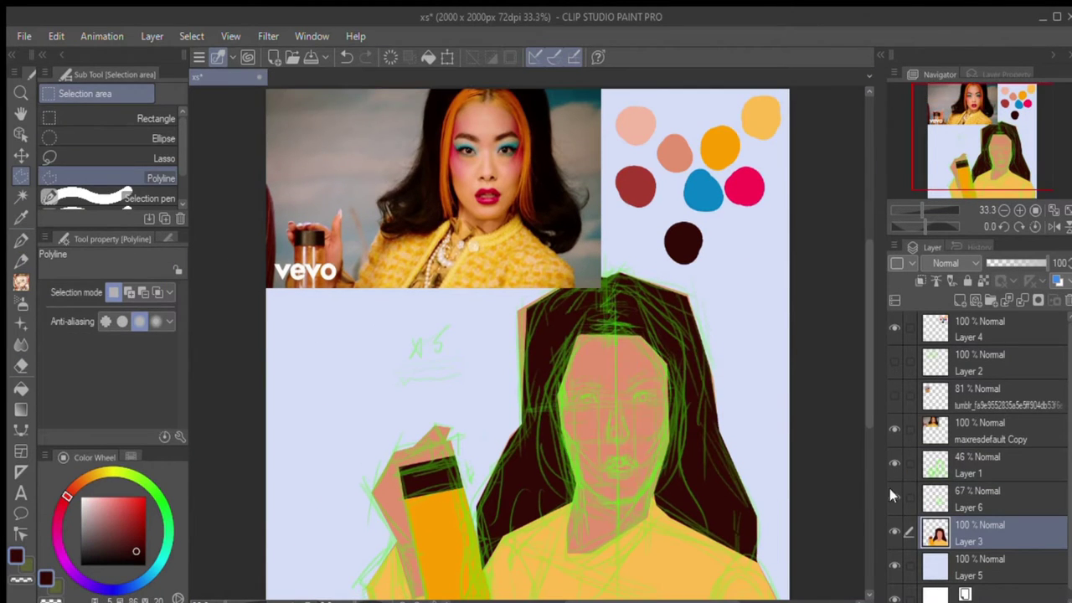
click(938, 498)
key(p)
key(m)
drag(624, 308, 619, 309)
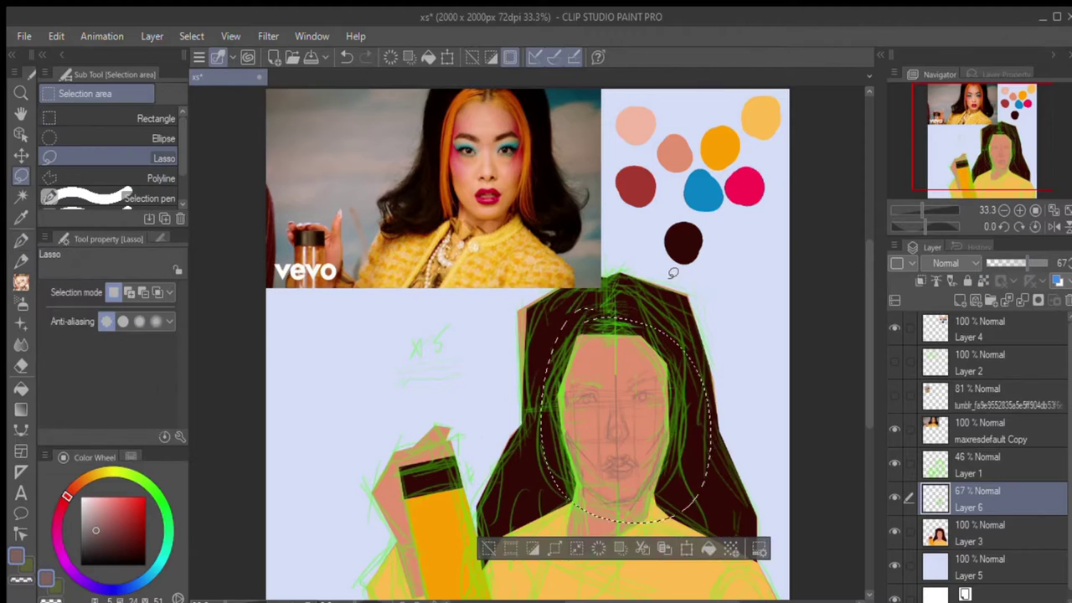
key(ctrl+t)
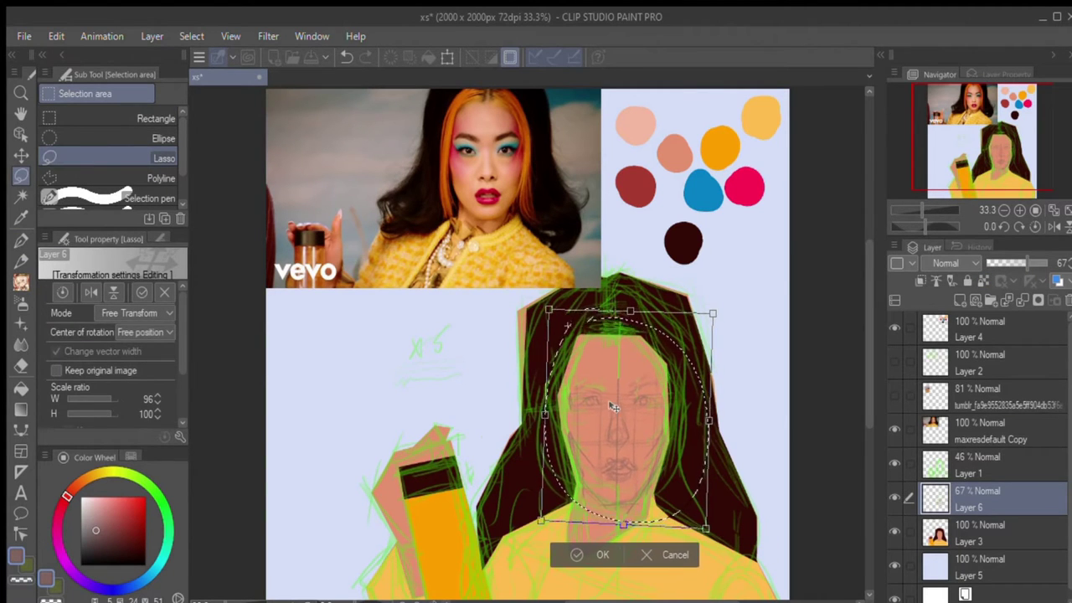
key(Return)
key(ctrl+t)
drag(599, 452, 638, 482)
key(Return)
click(164, 139)
key(ctrl+d)
- Hide both sketch layers and the photo, and trim the skin-tone fringe around the hair on Layer 3 using polyline selections
click(971, 533)
click(895, 496)
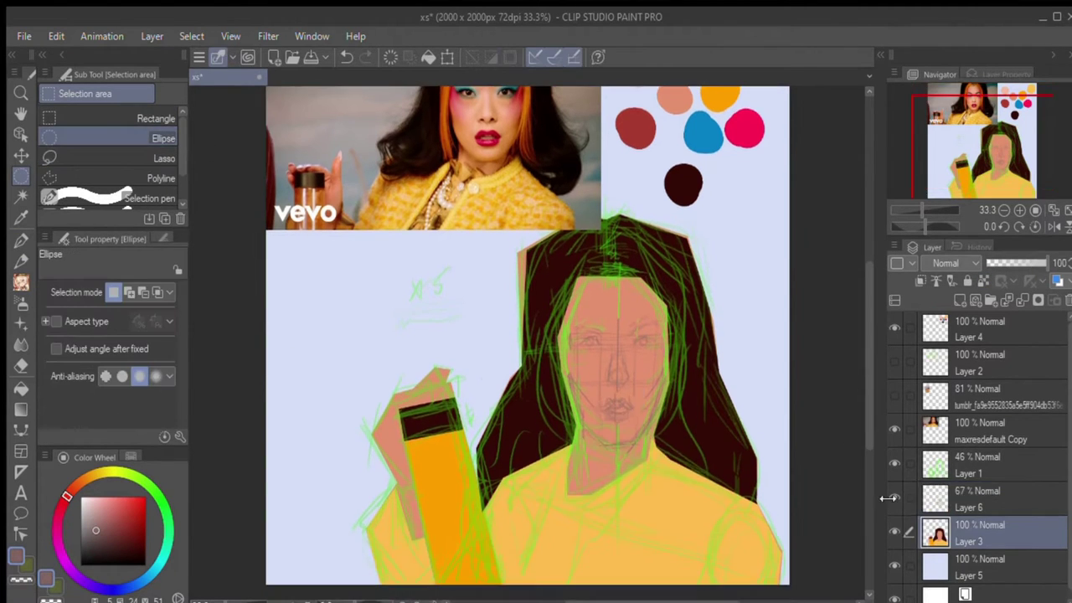
click(895, 463)
click(894, 429)
click(160, 177)
click(624, 215)
click(706, 237)
key(ctrl+d)
- Paint dark red shadows and light pink highlights over the face on a new layer with the Design pencil at size 95
key(i)
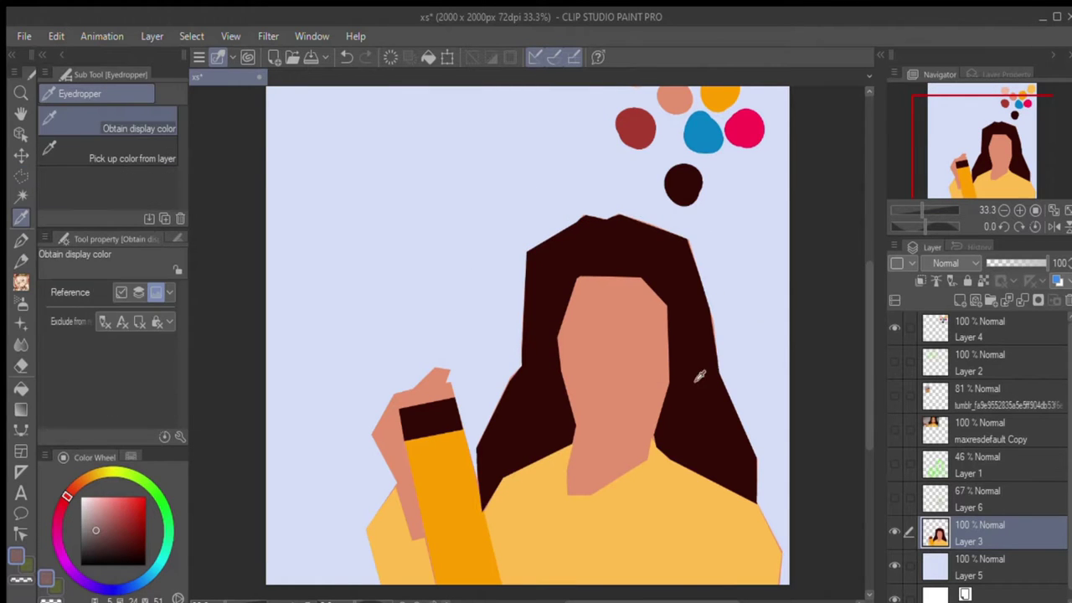
key(p)
click(895, 429)
click(960, 300)
drag(92, 297, 159, 297)
mouse_move(560, 331)
mouse_down()
mouse_move(569, 436)
mouse_move(640, 457)
mouse_up()
drag(653, 377, 662, 301)
mouse_move(575, 292)
mouse_down()
mouse_move(637, 343)
mouse_move(586, 301)
mouse_move(637, 418)
mouse_up()
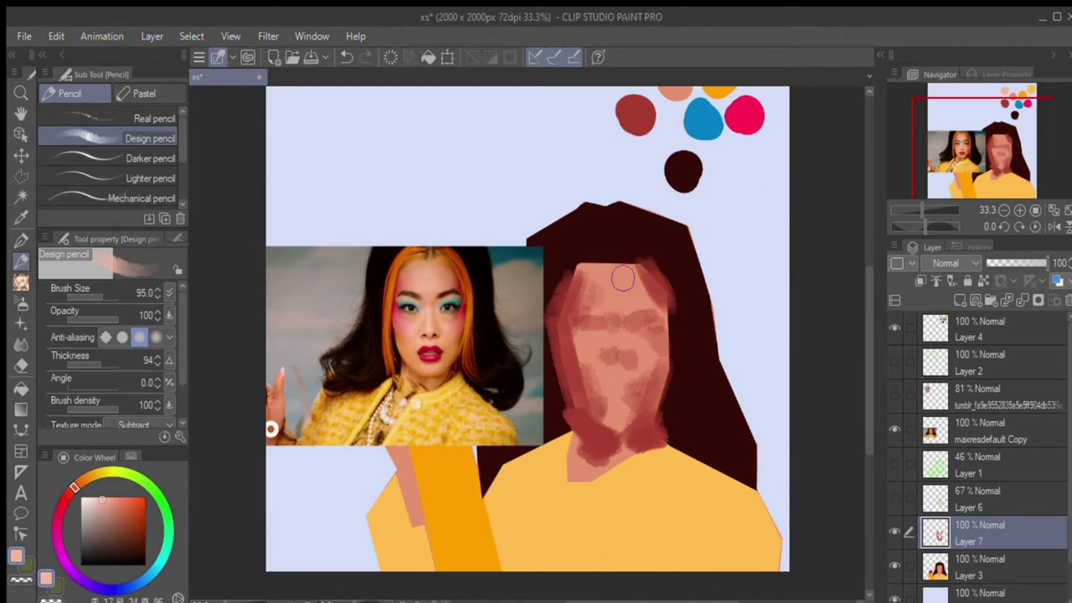
mouse_move(617, 279)
mouse_down()
mouse_move(687, 280)
mouse_move(617, 354)
mouse_move(612, 341)
mouse_up()
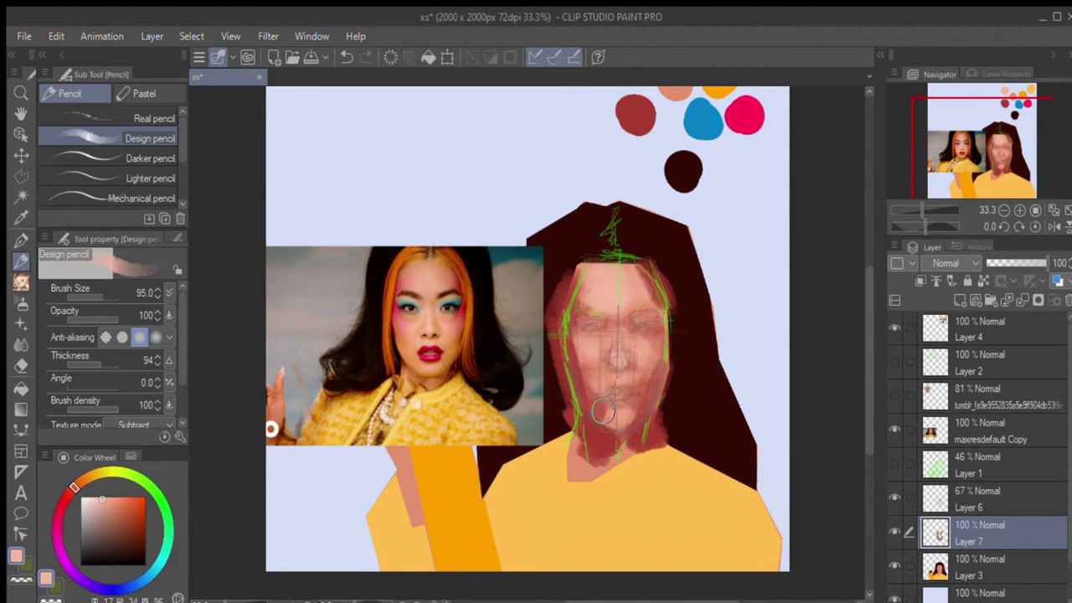
click(894, 496)
- Erase the paint spilling outside the face and neck, then merge Layer 7 down into Layer 3
key(e)
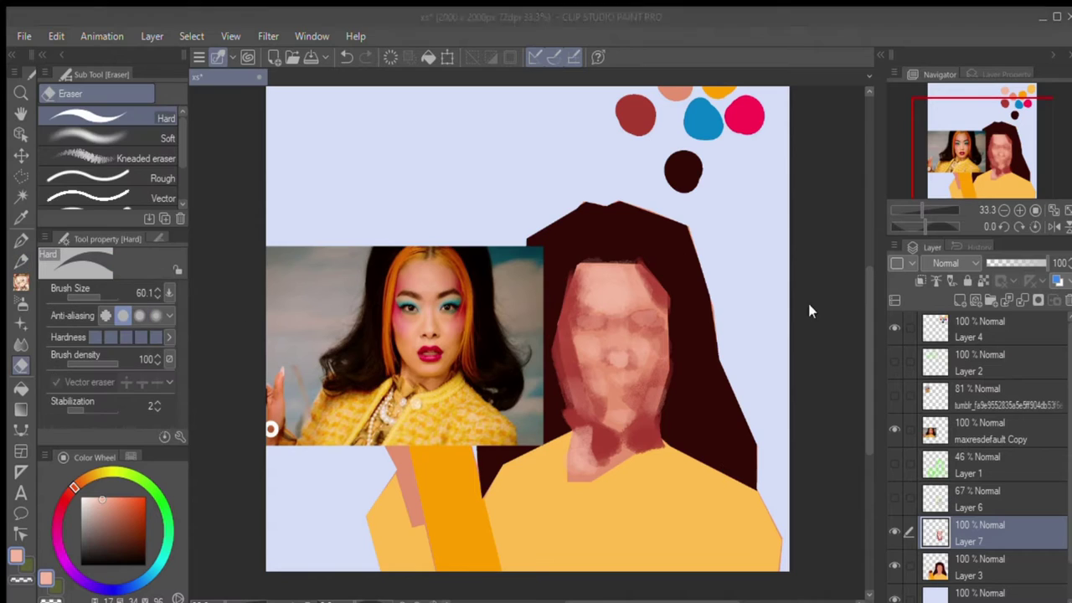
drag(558, 337, 567, 450)
key(ctrl+e)
- Sample the dark hair colour and shade the jawline, neck and eye sockets with the Design pencil
alt+click(577, 419)
key(p)
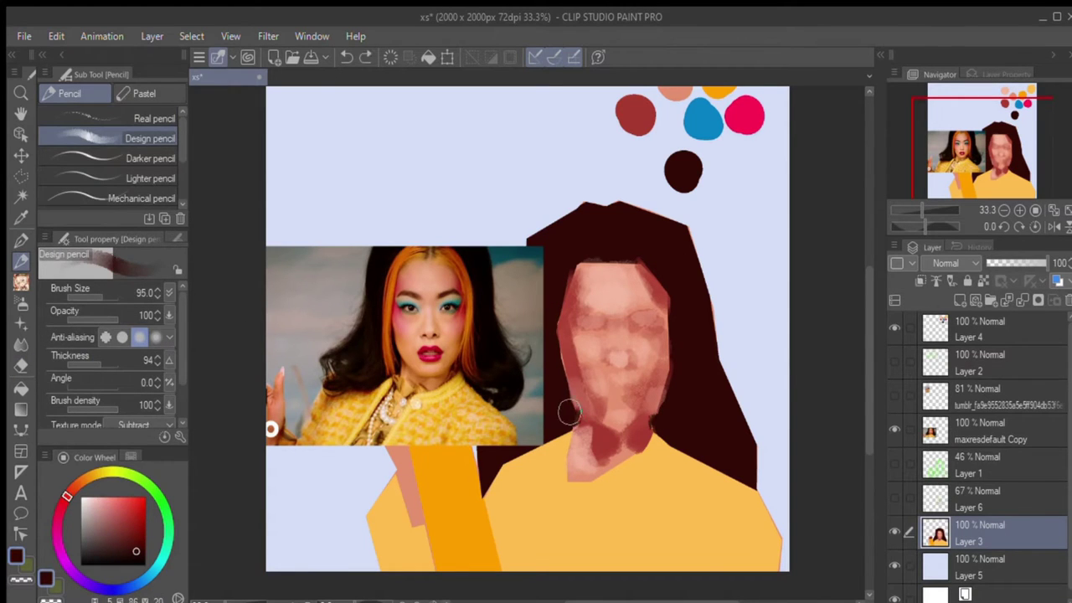
drag(562, 410, 667, 411)
click(107, 296)
key(e)
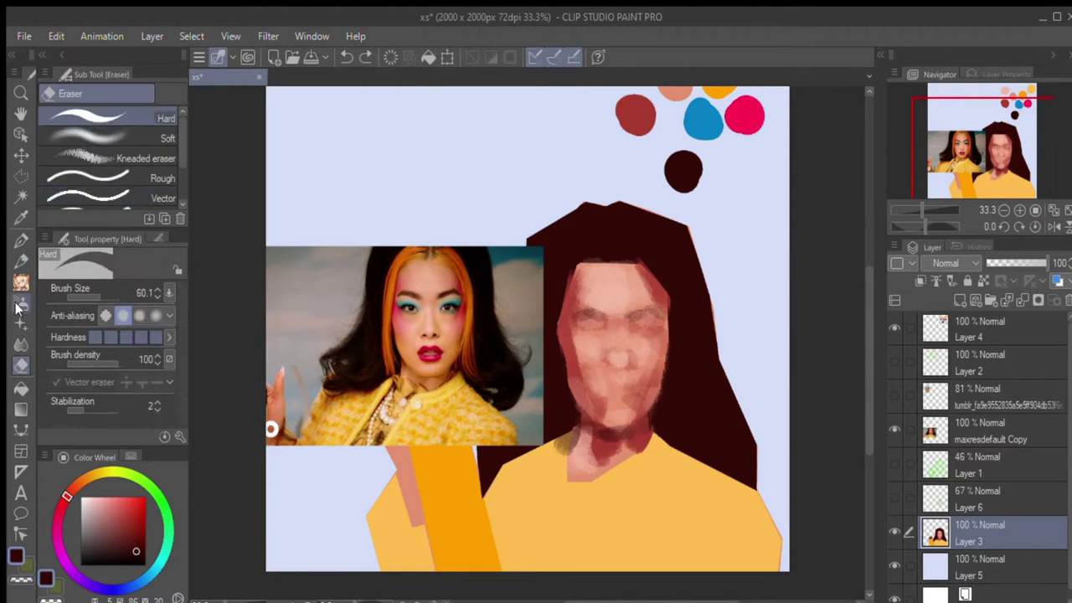
- Paint the eyes, brows, nostrils and bright pink lips, and add pale highlights to the nose, eyelids and upper lip
key(j)
scroll(649, 366, up, 1)
key(p)
click(21, 261)
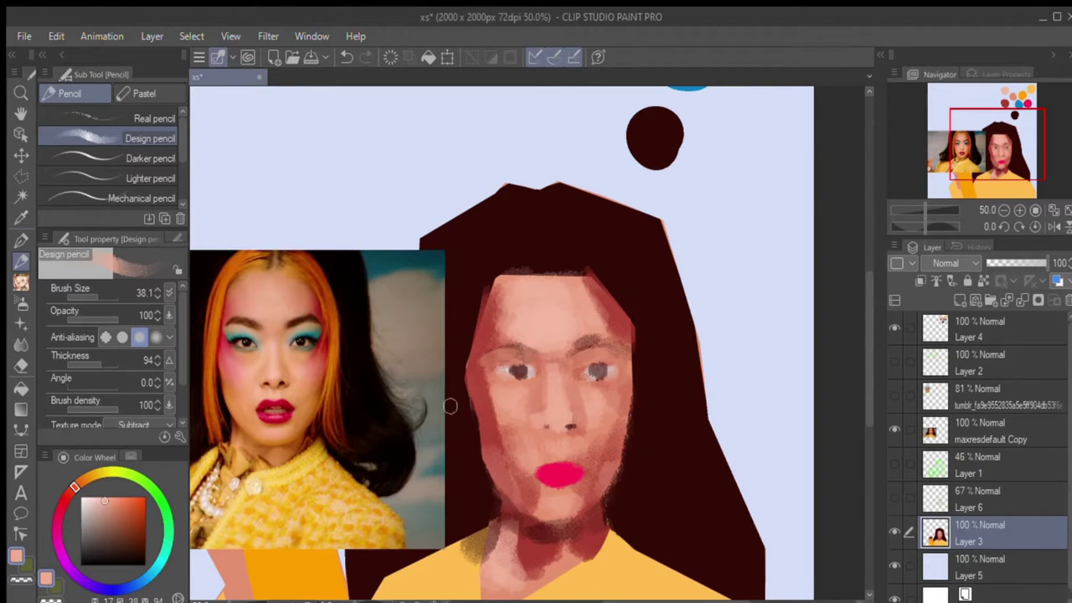
alt+click(562, 416)
mouse_move(537, 343)
mouse_down()
mouse_move(550, 448)
mouse_move(578, 494)
mouse_up()
alt+click(560, 473)
mouse_move(486, 419)
mouse_down()
mouse_move(495, 452)
mouse_move(492, 394)
mouse_up()
- Set the pencil thickness to 63 and shape the lips, with a dark opening between them and bright pink edges
click(95, 362)
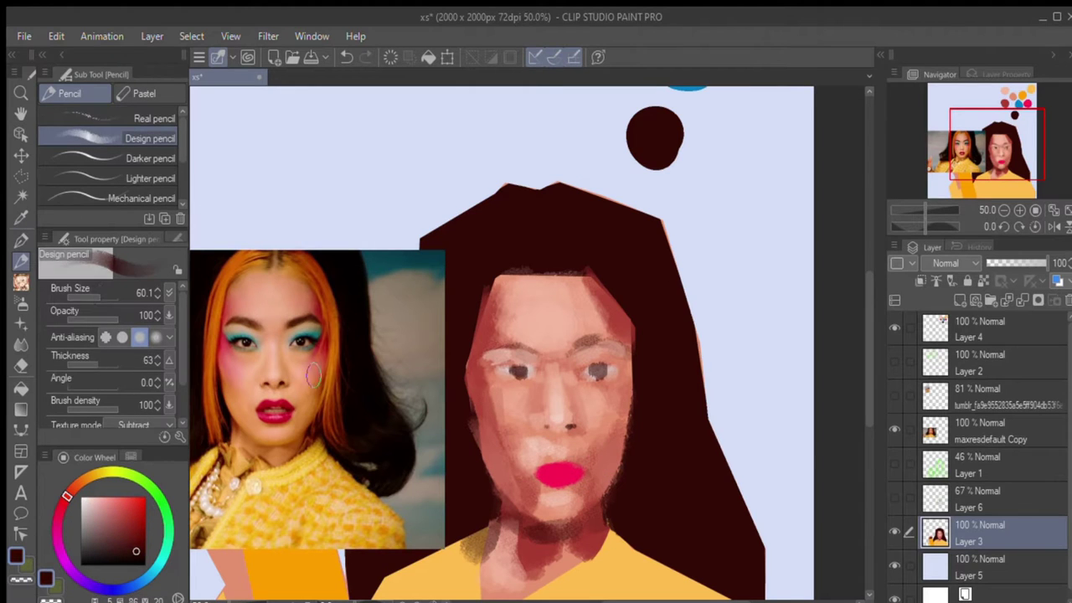
drag(224, 299, 490, 246)
drag(540, 422, 550, 433)
alt+click(572, 476)
alt+click(555, 433)
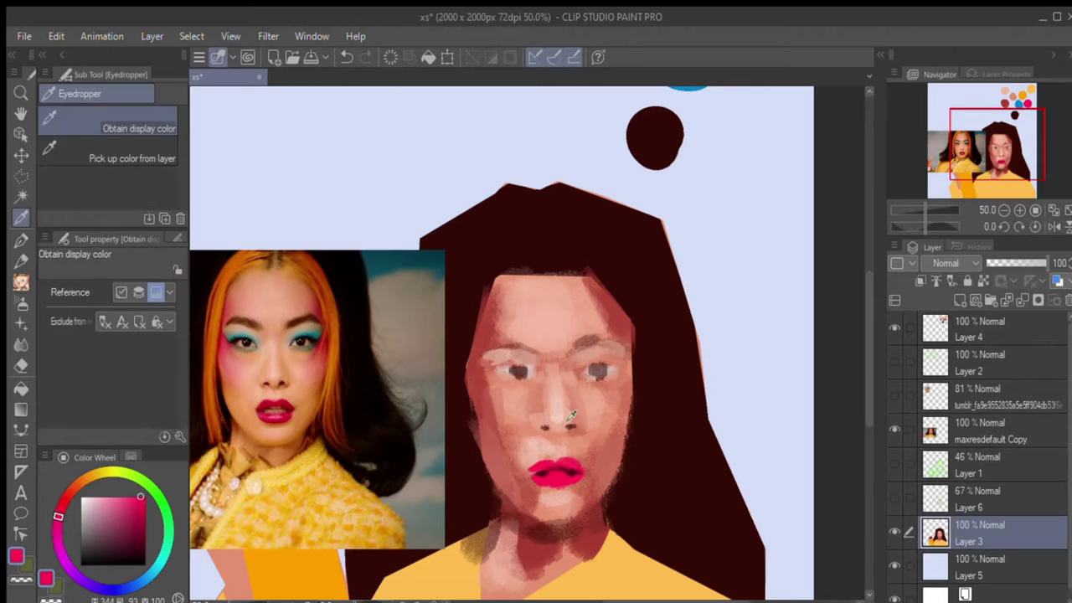
- Blend sampled skin tones over the nose, the under-eye areas and the skin above the lips
alt+click(561, 416)
drag(578, 373, 563, 431)
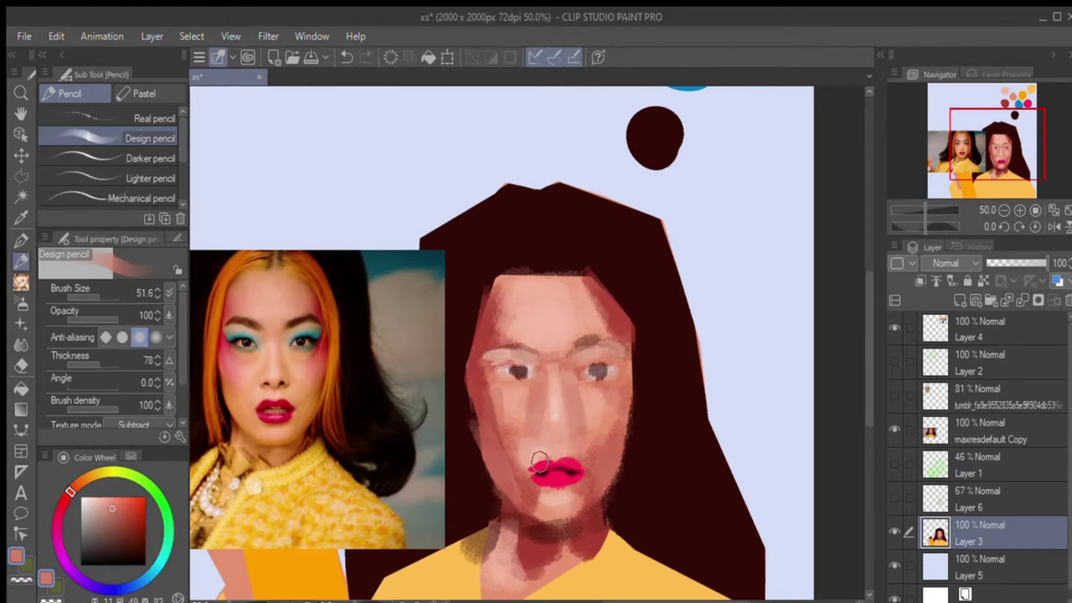
drag(536, 362, 524, 448)
- Paint light teeth inside the mouth and deepen the lips to a crimson red using sampled colours
alt+click(548, 474)
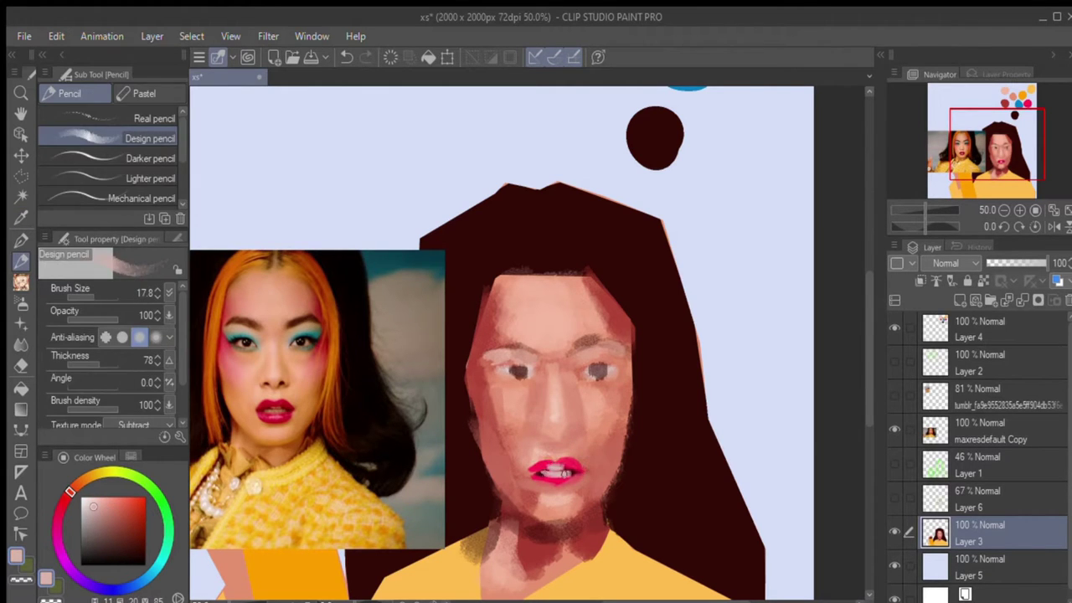
alt+click(543, 477)
alt+click(533, 467)
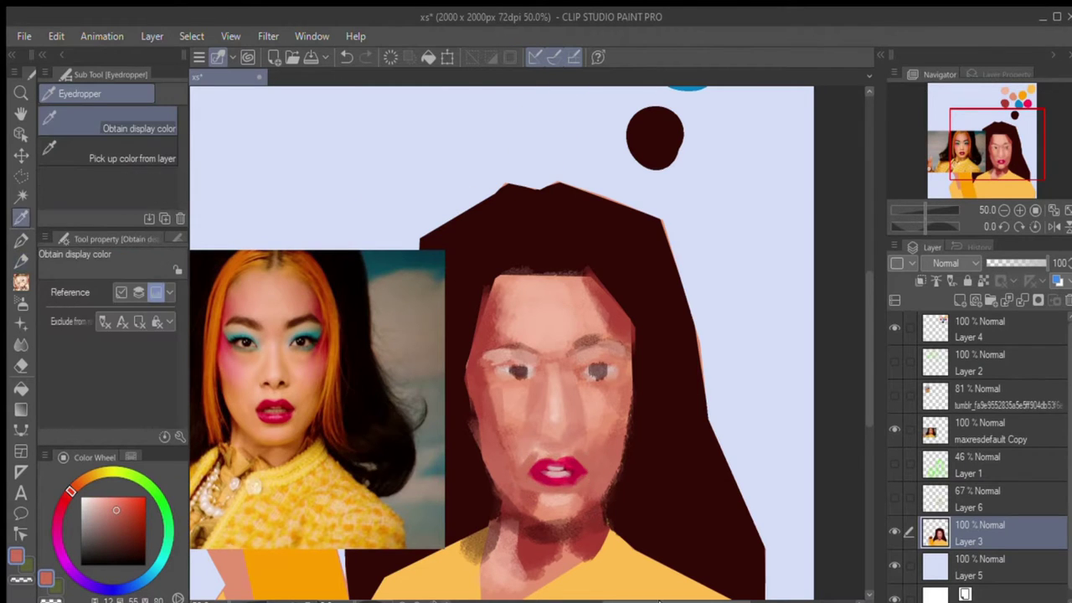
- Paint blue eyeshadow on both eyelids and crimson blush along the cheeks and temples
alt+click(301, 338)
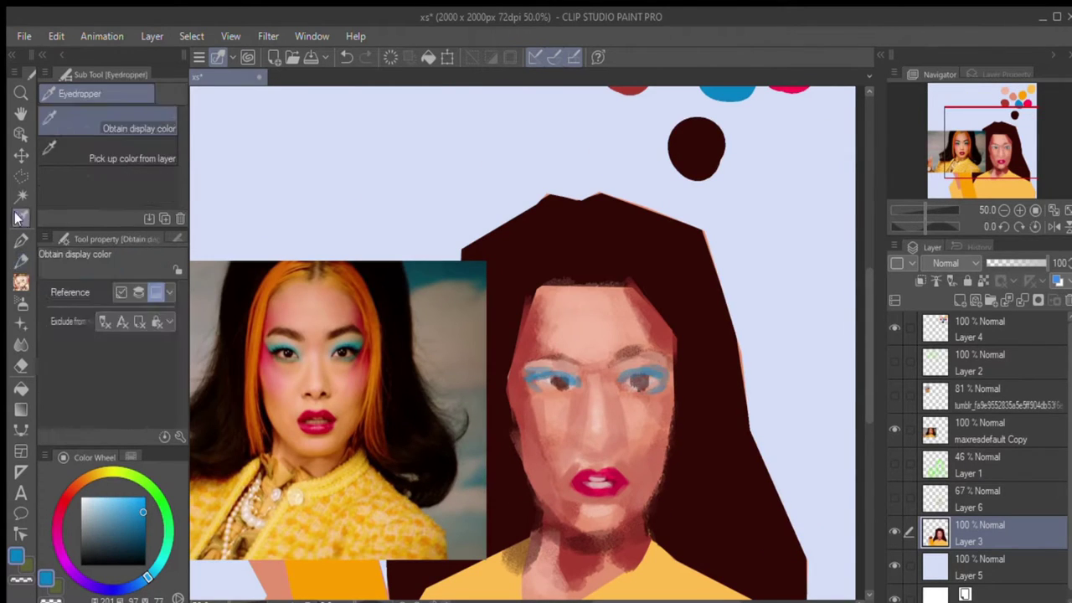
alt+click(541, 394)
drag(514, 362, 544, 415)
drag(661, 352, 670, 436)
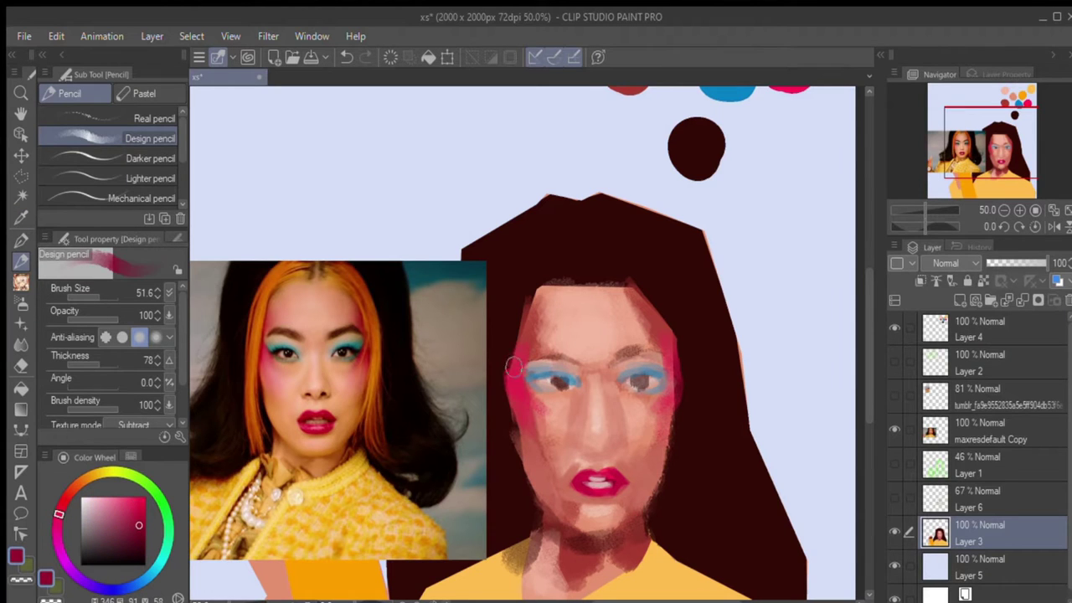
drag(515, 326, 523, 419)
drag(662, 318, 670, 444)
- Warm the lower cheeks and jaw with sampled skin tones, darken the brows, and lighten the skin around the eyes
alt+click(626, 474)
alt+click(626, 473)
drag(527, 478, 557, 502)
alt+click(628, 469)
drag(519, 440, 658, 503)
alt+click(628, 466)
mouse_move(628, 377)
mouse_down()
mouse_move(567, 353)
mouse_move(666, 362)
mouse_move(519, 384)
mouse_up()
alt+click(587, 368)
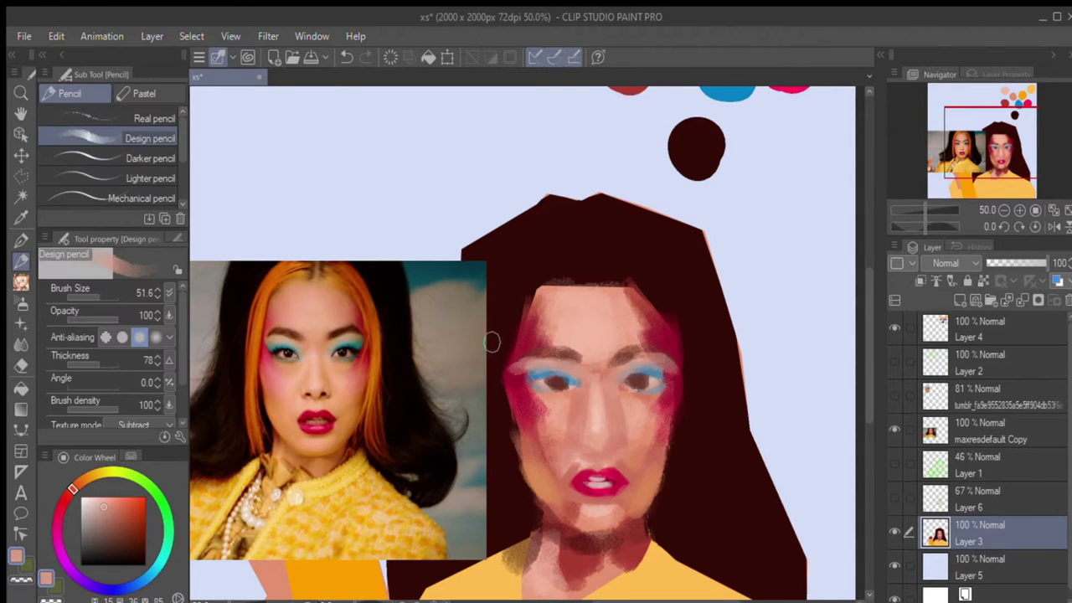
- Soften the blush with brighter pink strokes over both cheeks and the sides of the forehead
alt+click(503, 348)
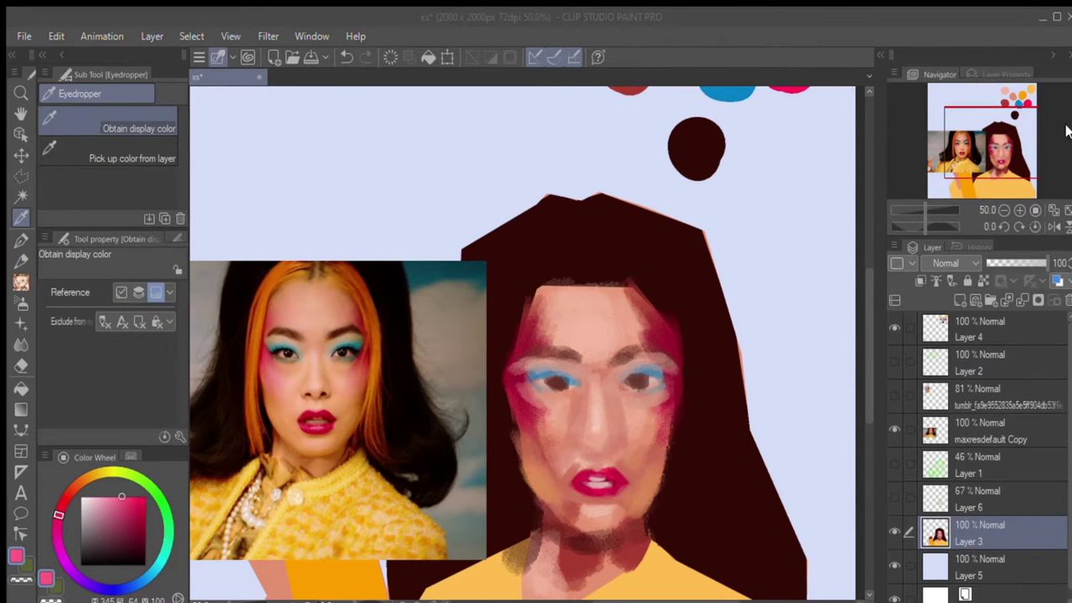
drag(633, 415, 654, 435)
mouse_move(519, 394)
mouse_down()
mouse_move(540, 406)
mouse_move(545, 306)
mouse_up()
alt+click(599, 482)
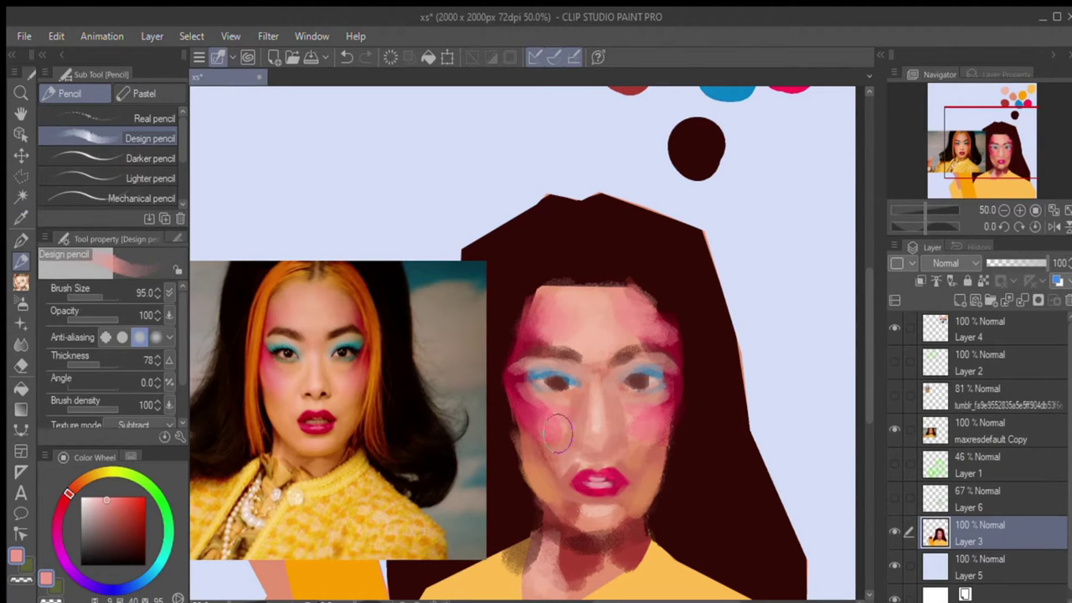
- Select the painted lips with the Lasso and slightly resize them with Free Transform
key(m)
drag(591, 463, 601, 462)
key(ctrl+t)
drag(630, 498, 633, 500)
key(Return)
- Adjust the lassoed eye with Free Transform and deepen the nostrils and brow areas using sampled crimson and dark brown
key(ctrl+t)
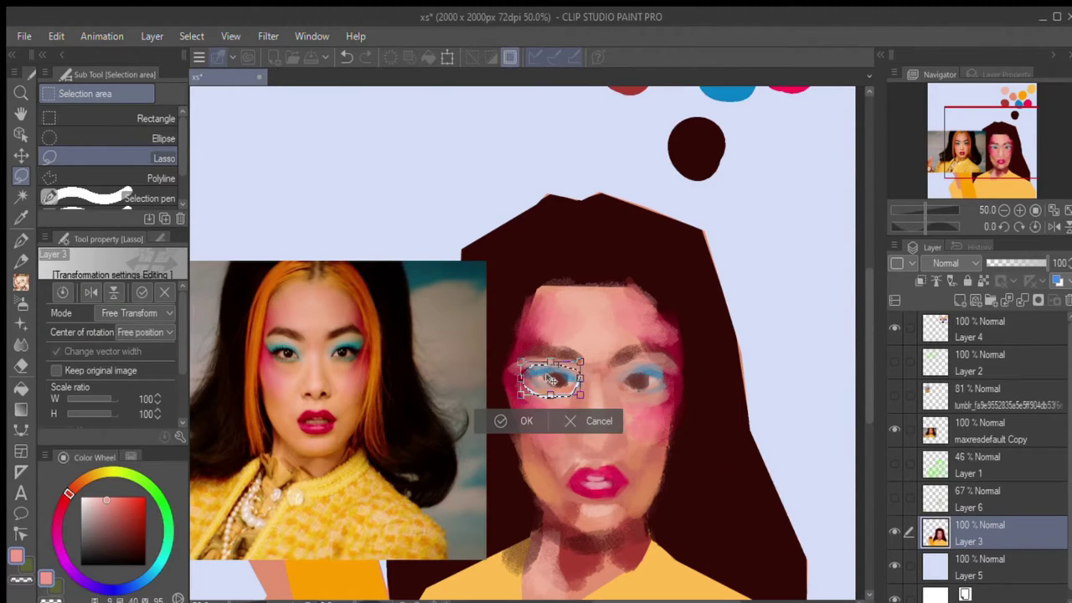
key(Return)
key(p)
key(p)
key(i)
click(600, 479)
key(p)
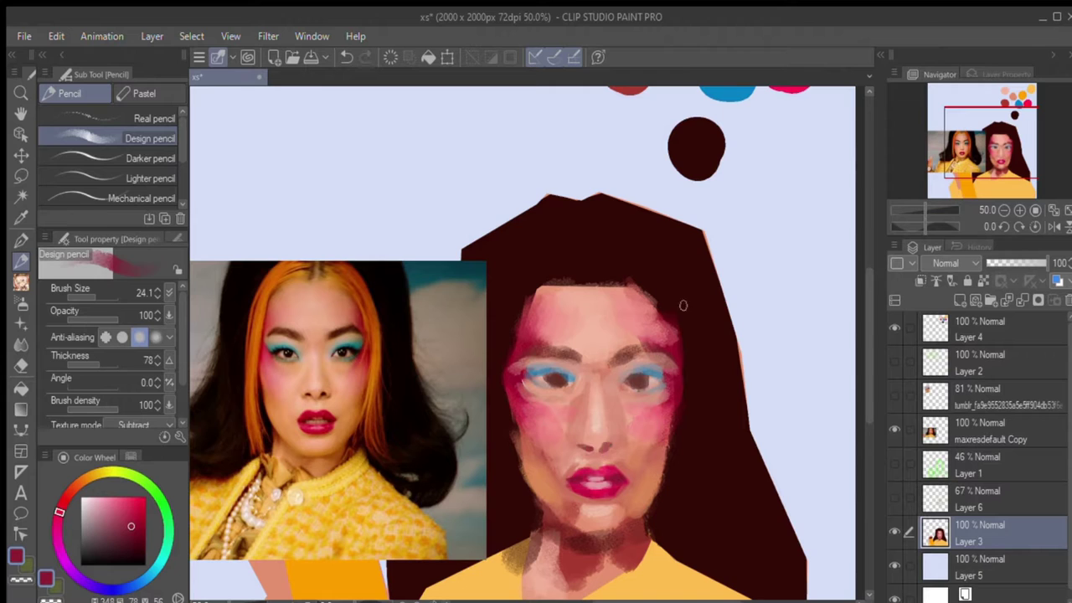
alt+click(688, 484)
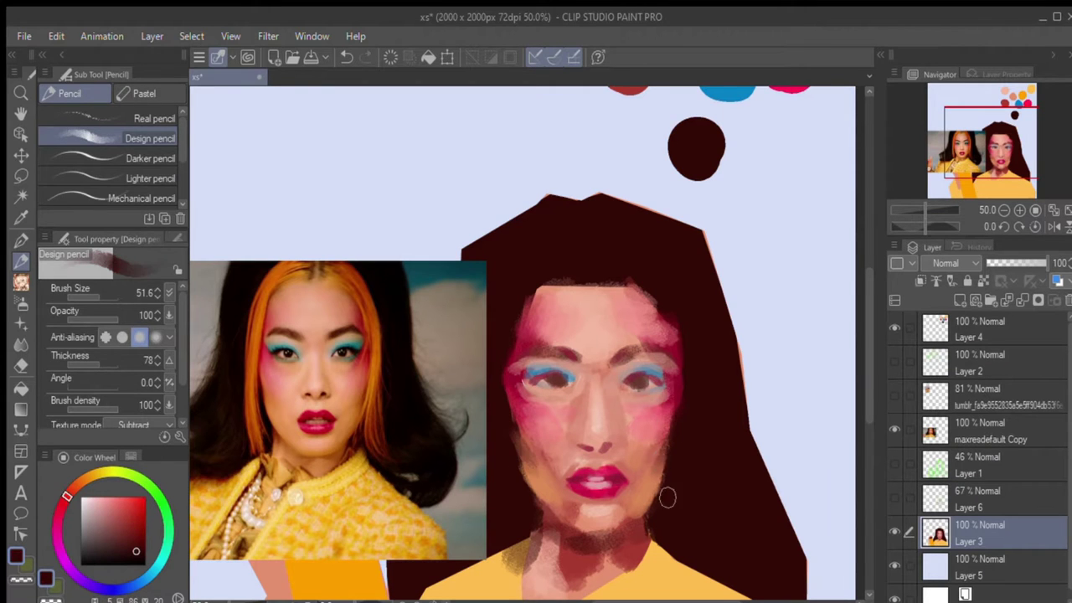
drag(586, 450, 605, 448)
- Lasso the whole face, rescale it to about 99% width and 102% height, and fill the exposed gap with dark brown
key(m)
mouse_move(600, 214)
mouse_down()
mouse_move(504, 452)
mouse_move(600, 213)
mouse_up()
key(ctrl+t)
mouse_move(494, 377)
mouse_down()
mouse_move(491, 368)
mouse_move(583, 325)
mouse_up()
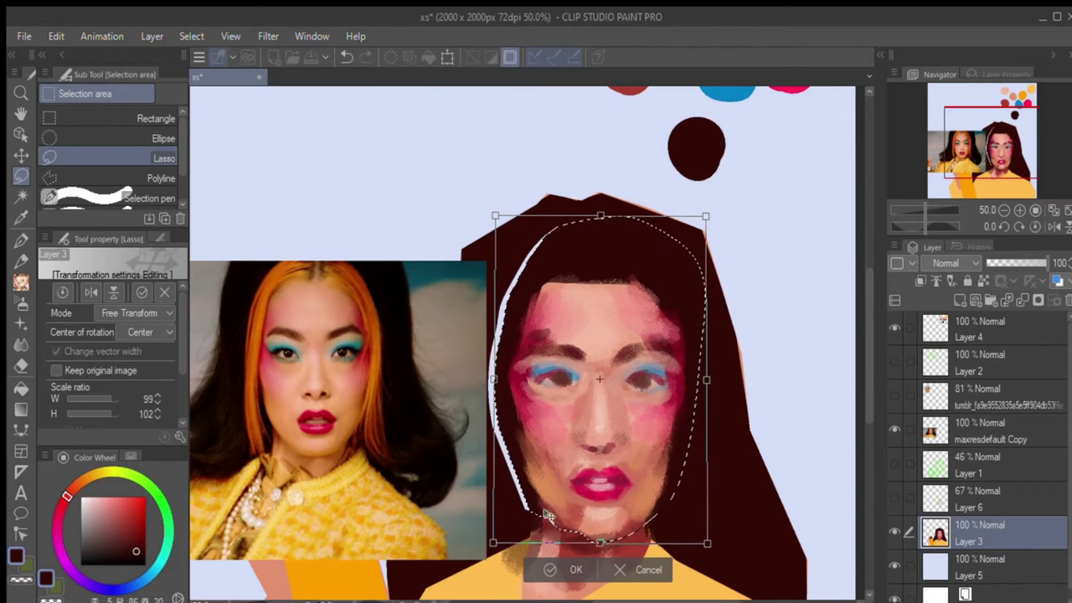
key(Return)
drag(531, 246, 527, 251)
key(alt+Delete)
key(ctrl+d)
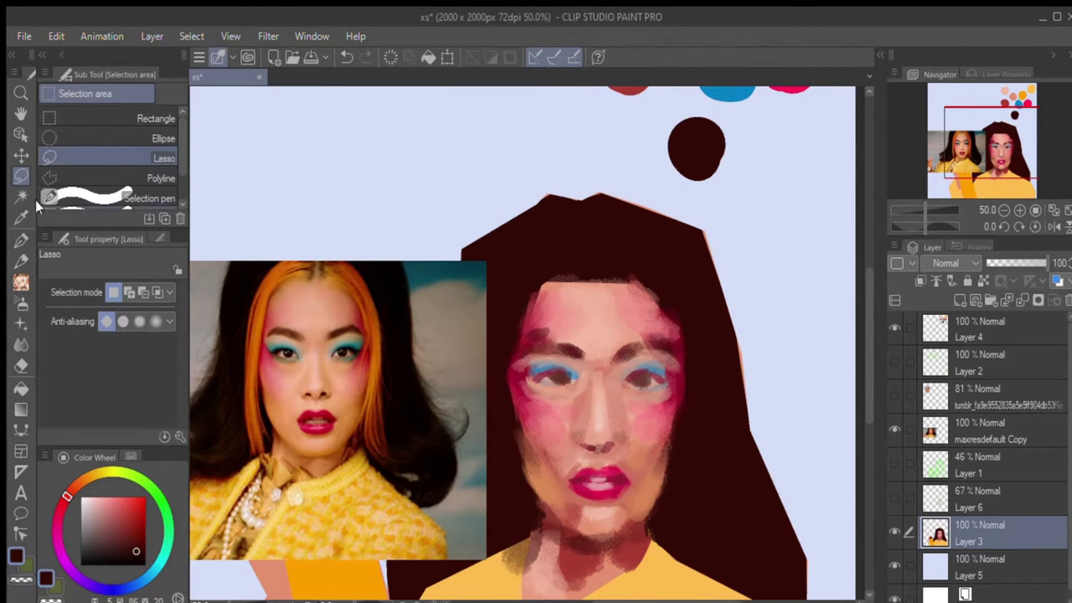
- Paint orange-yellow hair streaks across the hairline and down both sides of the face with the Design pencil
key(i)
click(335, 583)
key(p)
mouse_move(578, 277)
mouse_down()
mouse_move(641, 272)
mouse_move(570, 249)
mouse_move(704, 519)
mouse_up()
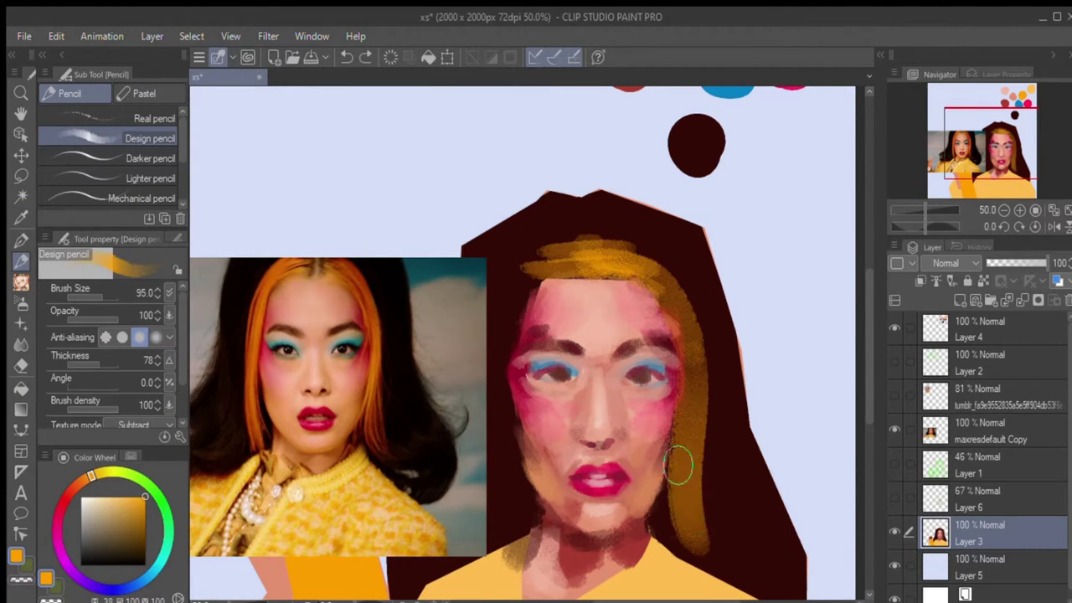
drag(545, 259, 502, 528)
drag(695, 335, 712, 444)
drag(502, 436, 591, 255)
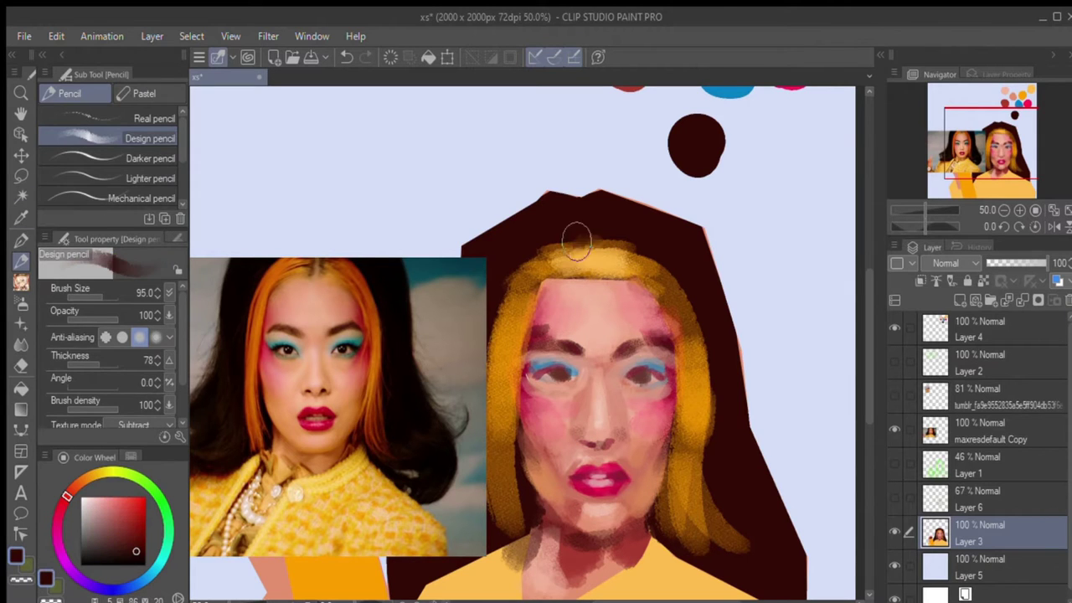
- Paint a dark parting through the orange hairline and break up the streaks near the shoulder with dark brown strands
alt+click(584, 275)
mouse_move(584, 275)
mouse_down()
mouse_move(582, 232)
mouse_move(596, 252)
mouse_up()
alt+click(586, 236)
key(bracketleft)
key(bracketleft)
drag(712, 490, 696, 548)
scroll(511, 308, down, 2)
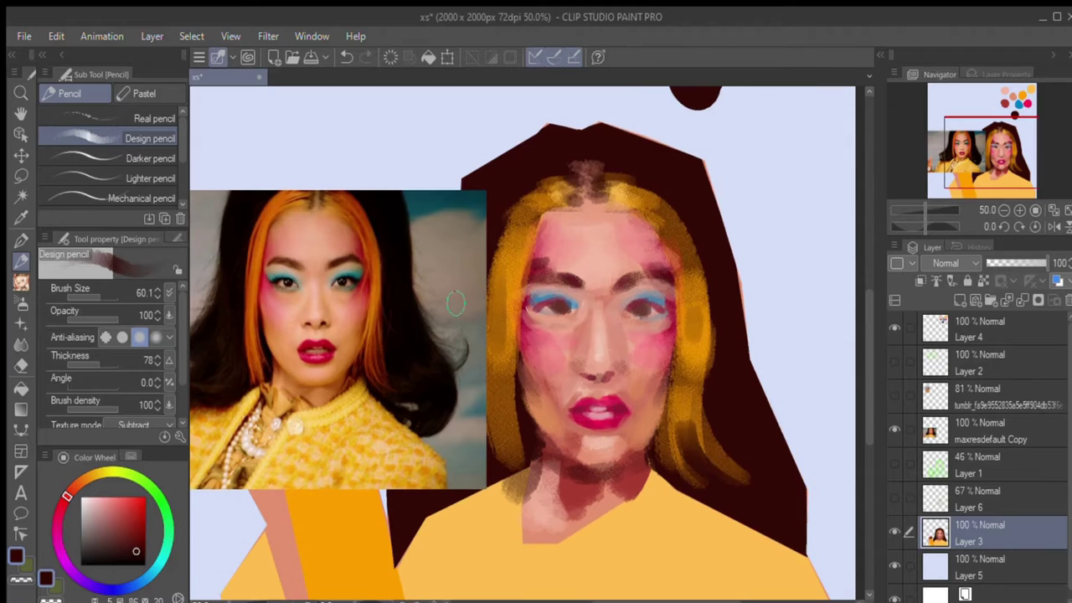
- Move the reference photo away from the painted hair and add dark brown strands along the streak and upper lash lines
drag(547, 379, 495, 379)
drag(507, 465, 515, 197)
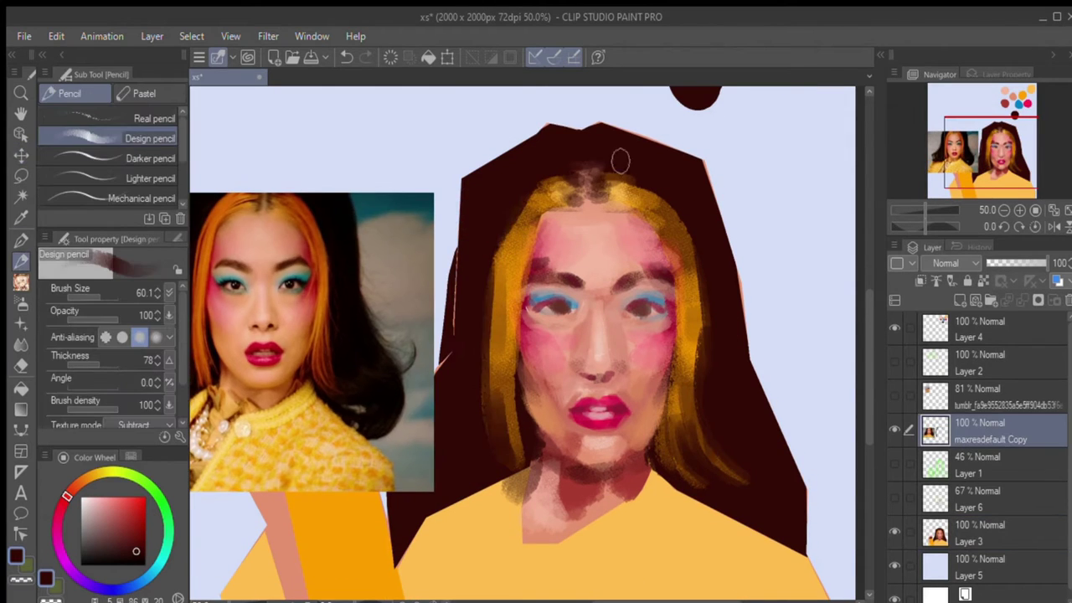
ctrl+shift+click(521, 391)
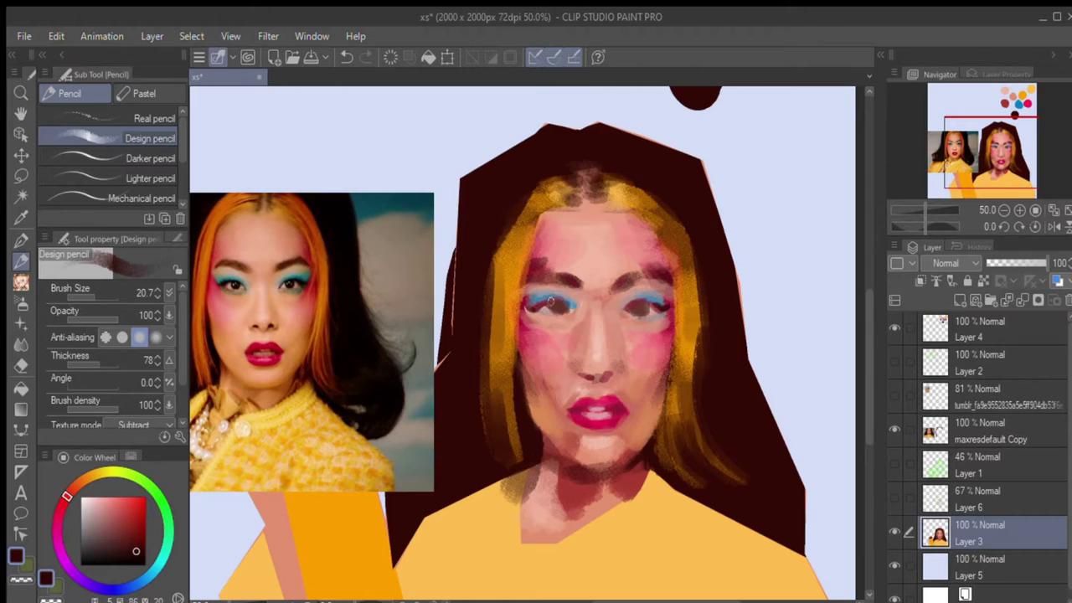
drag(516, 220, 502, 339)
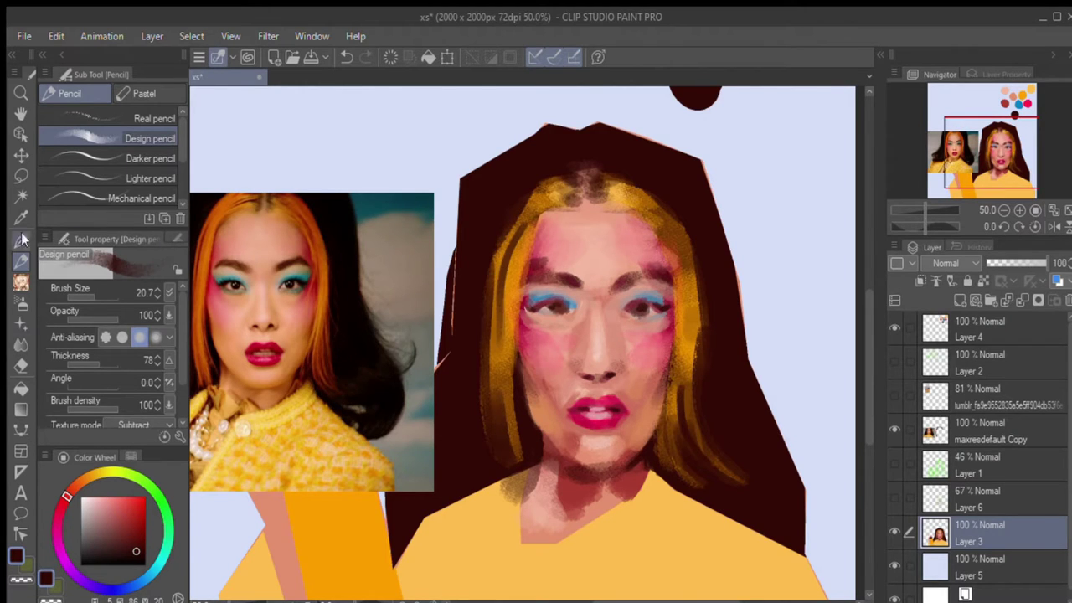
- Round out the angular hair silhouette with dark brown strokes around the crown, sides and shoulders
key(i)
click(21, 259)
key(ctrl+minus)
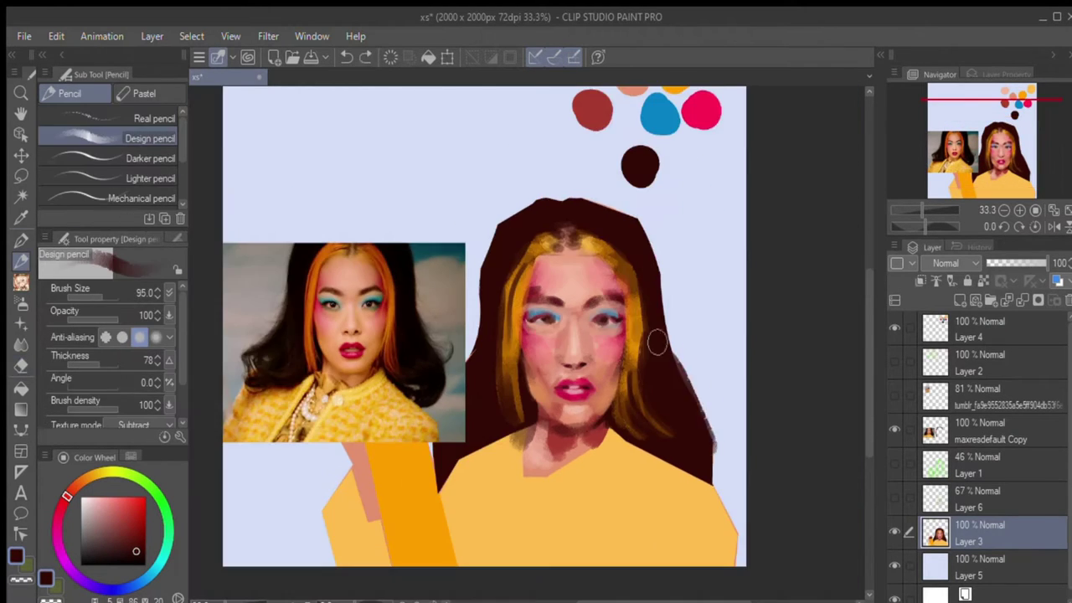
drag(679, 251, 704, 436)
drag(481, 226, 495, 360)
drag(452, 481, 511, 431)
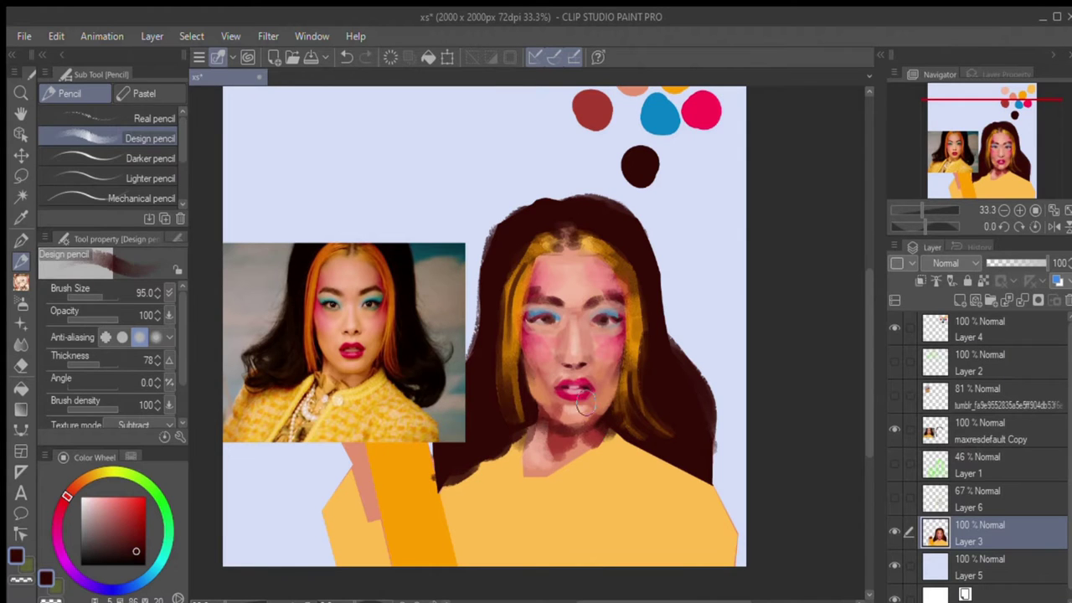
- Move the maxresdefault Copy 2 layer directly above Layer 3
key(i)
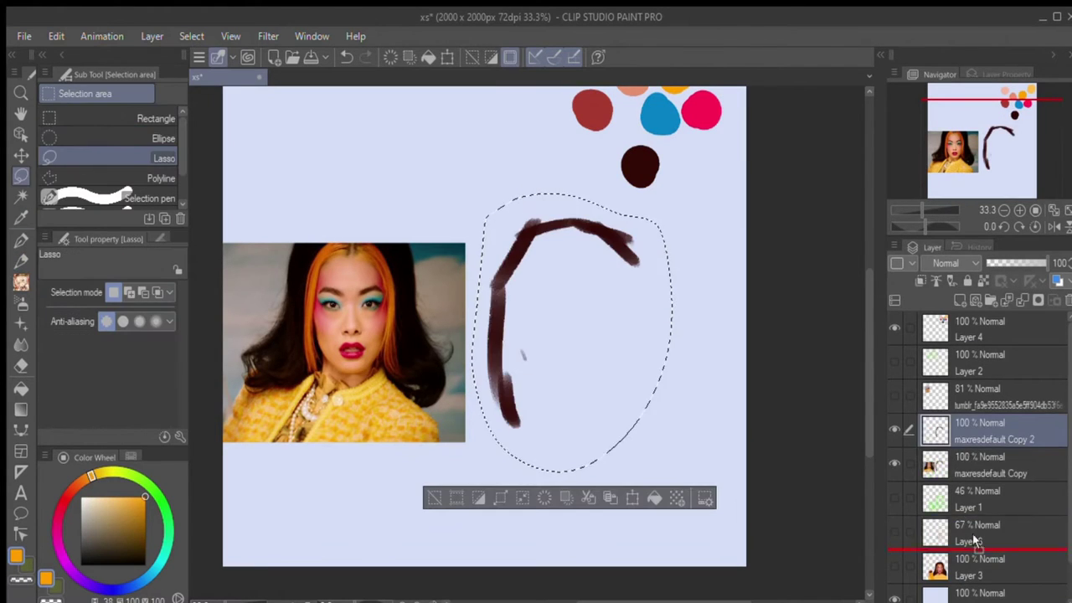
drag(974, 540, 997, 534)
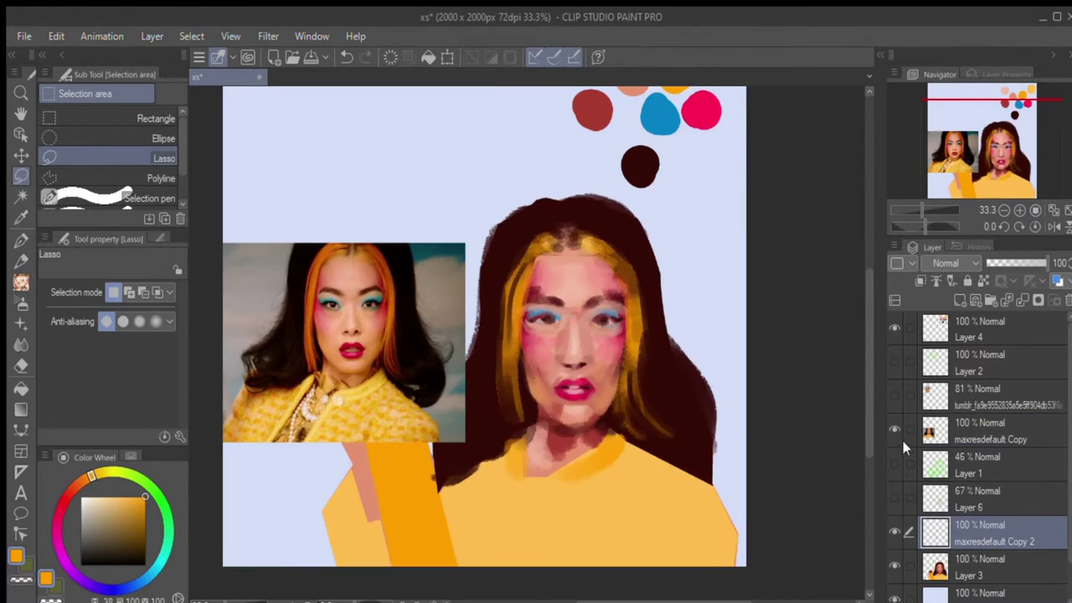
key(p)
- Paint pale yellow highlights and brownish-orange shadows across the jacket and sleeves on Layer 3
key(i)
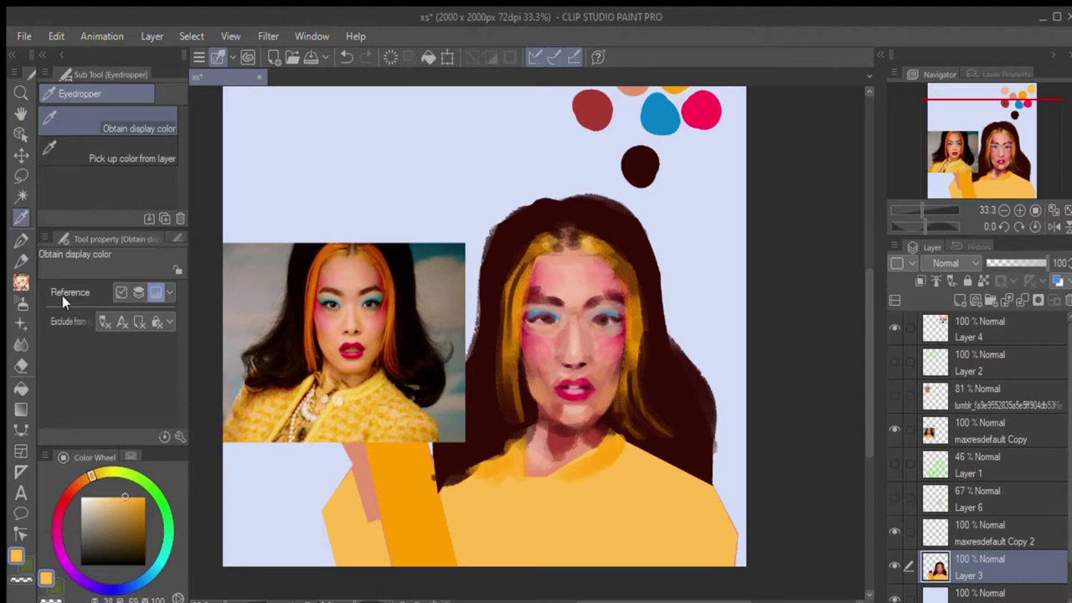
key(p)
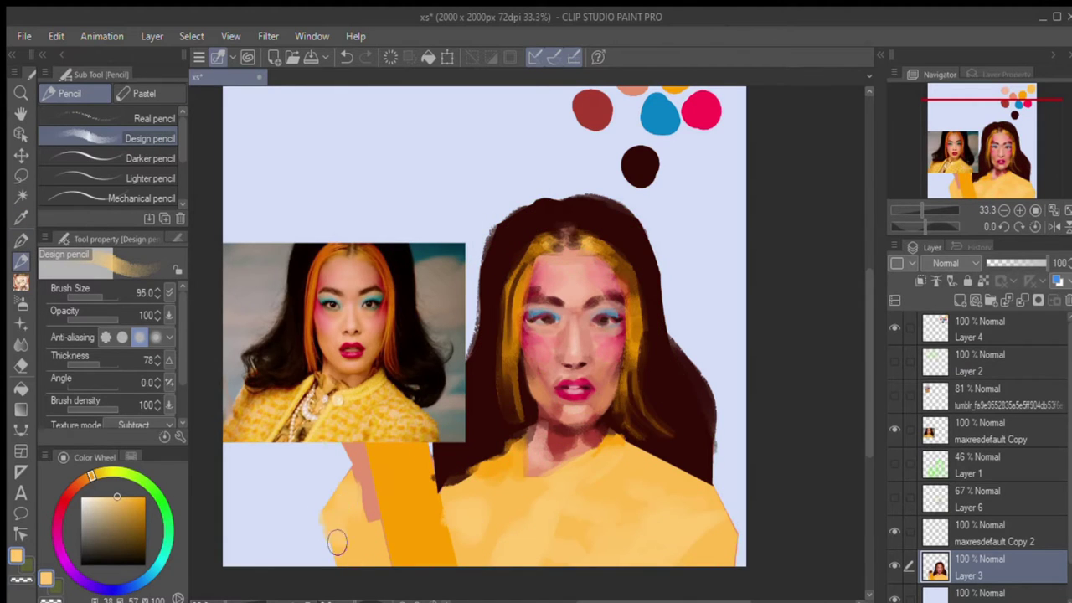
drag(347, 500, 331, 545)
key(i)
click(497, 470)
key(p)
mouse_move(646, 498)
mouse_down()
mouse_move(706, 519)
mouse_move(347, 514)
mouse_up()
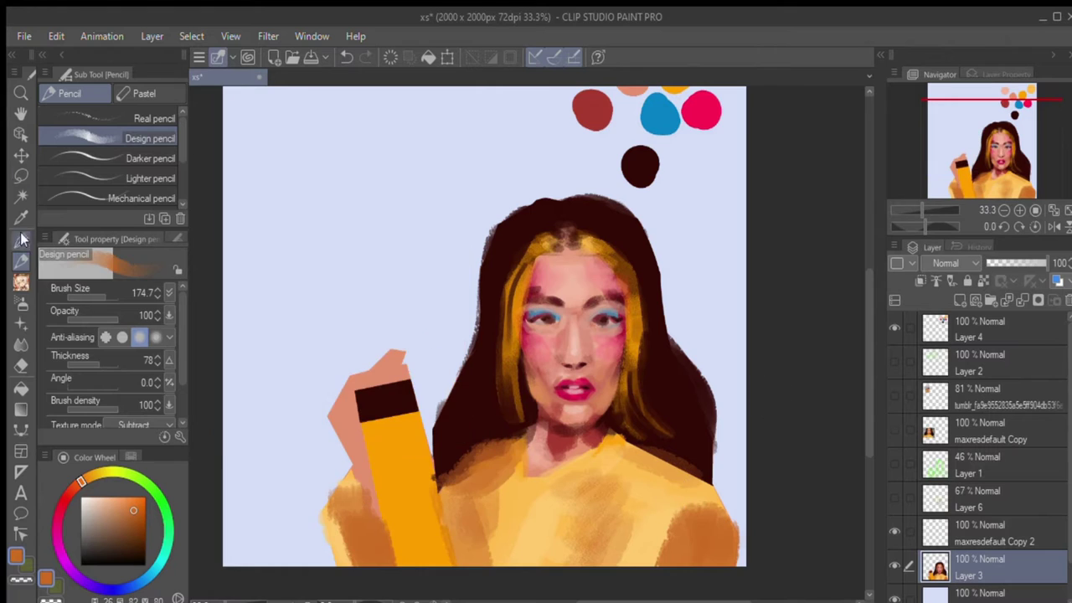
- Paint salmon fingers around the base of the bottle with the G-pen and cream pearl dabs down the jacket's front
click(21, 238)
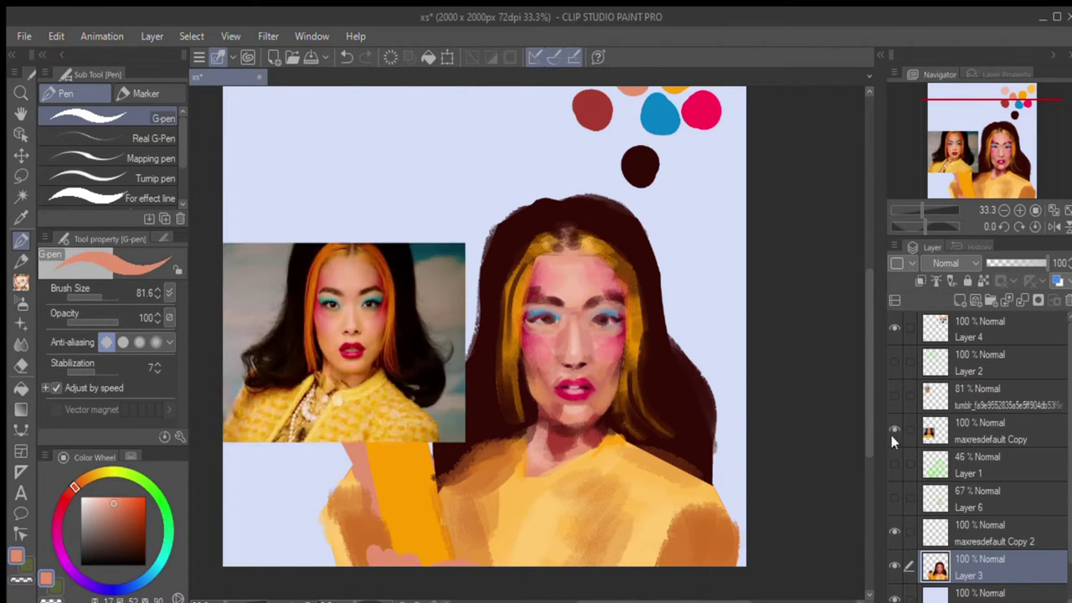
key(p)
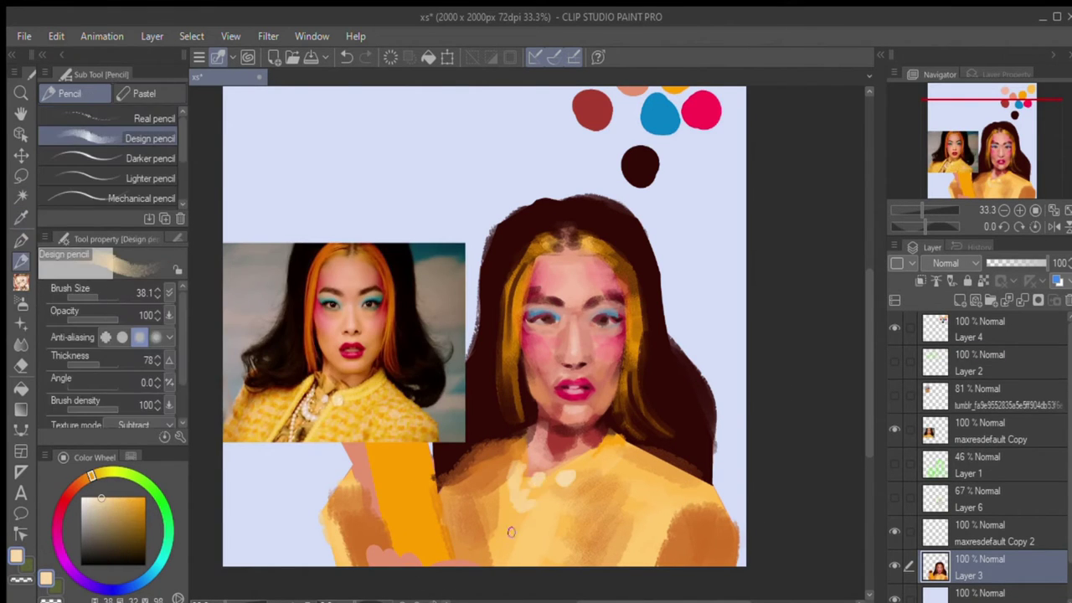
click(1019, 211)
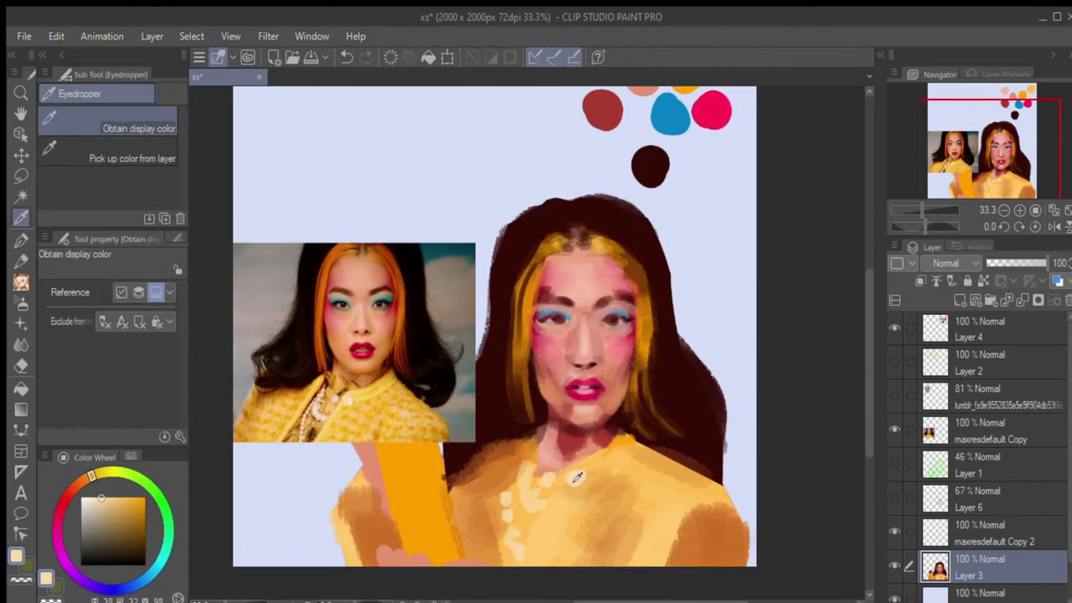
- Brush orange shading over the collar and jacket, and remove the maxresdefault Copy 2 layer
key(p)
mouse_move(527, 427)
mouse_down()
mouse_move(553, 482)
mouse_move(511, 515)
mouse_up()
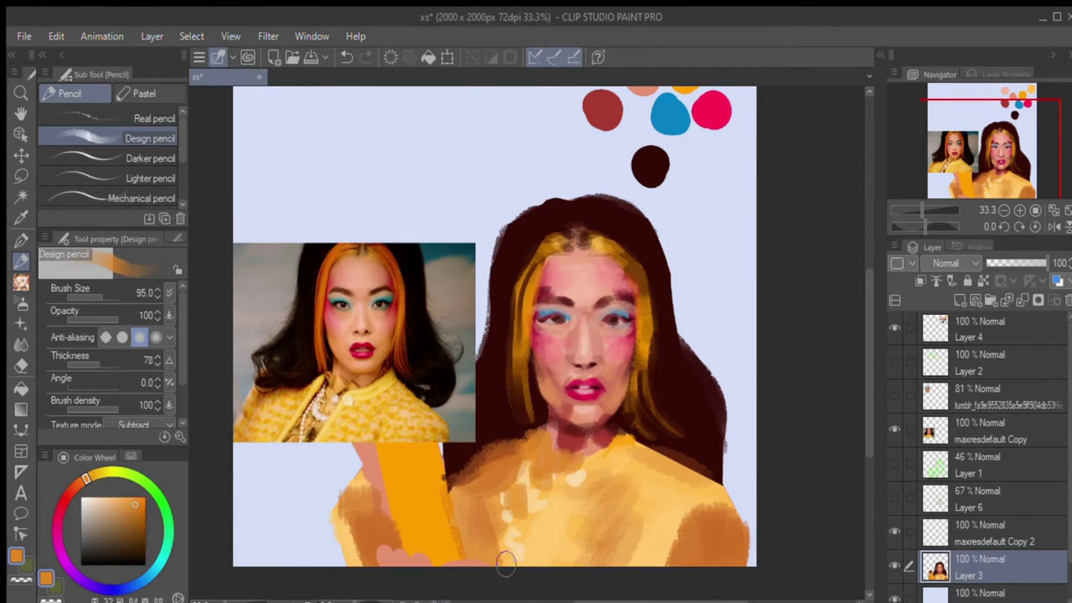
drag(620, 545, 666, 566)
key(i)
key(p)
mouse_move(718, 508)
mouse_down()
mouse_move(637, 485)
mouse_move(550, 509)
mouse_up()
click(895, 531)
click(980, 532)
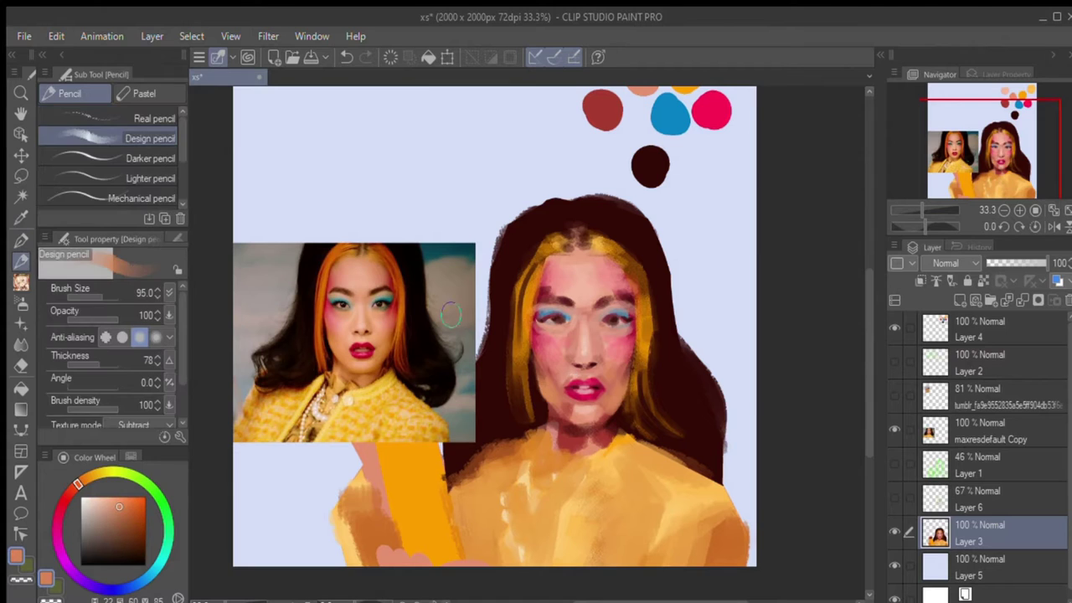
- Smooth the forehead, nose and cheeks with skin tones sampled from the painted face
key(i)
click(536, 356)
key(p)
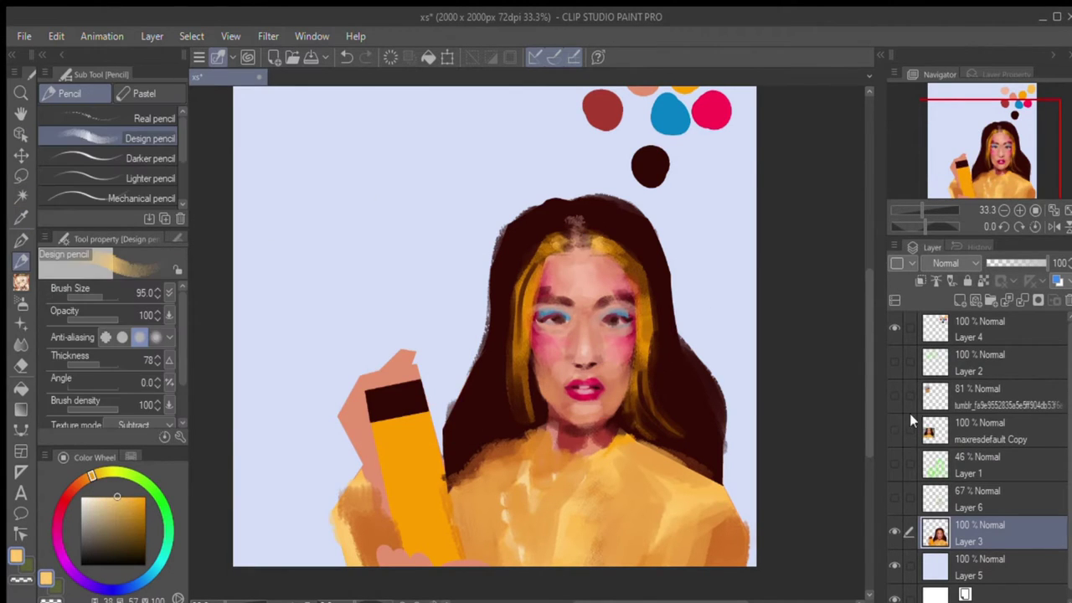
- Add light highlights along the bottle and shade the fingers with sampled tones, with the hand reference photo shown
drag(450, 522, 448, 525)
alt+click(394, 373)
drag(377, 419, 371, 458)
click(894, 395)
drag(373, 394, 415, 356)
- Extend the sleeve with ruffled orange-yellow strokes around the wrist and sample the bottle's colour
alt+click(347, 515)
mouse_move(331, 502)
mouse_down()
mouse_move(377, 478)
mouse_move(382, 513)
mouse_up()
alt+click(429, 466)
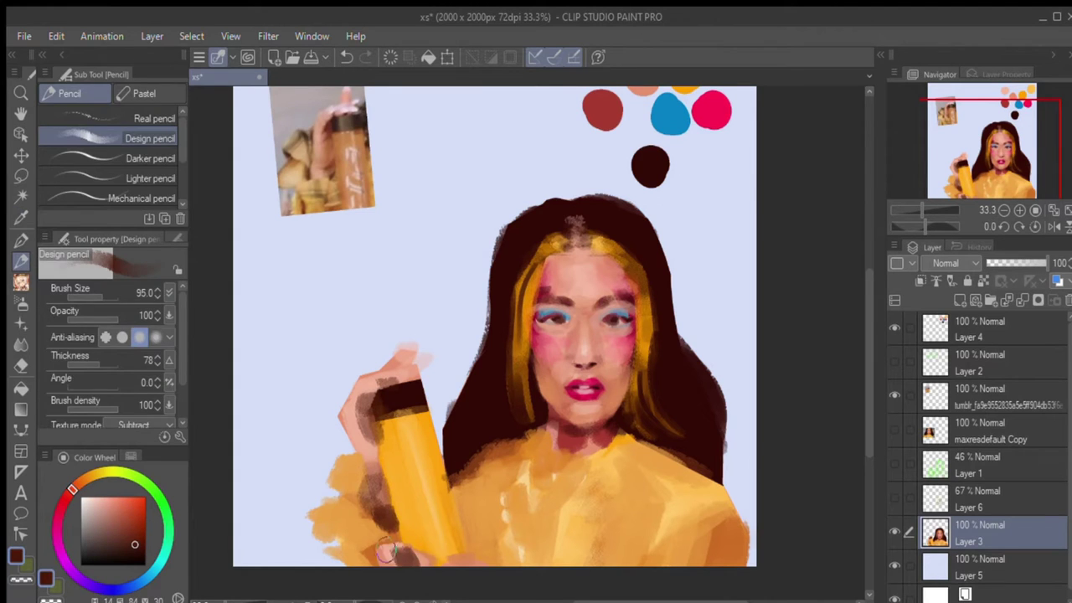
- Build up the jacket collar and fabric folds with sampled yellow and orange strokes across the chest and shoulders
alt+click(476, 515)
click(895, 429)
mouse_move(542, 427)
mouse_down()
mouse_move(533, 478)
mouse_move(603, 469)
mouse_up()
alt+click(586, 469)
key(bracketright)
mouse_move(587, 519)
mouse_down()
mouse_move(532, 444)
mouse_move(662, 469)
mouse_up()
drag(586, 553, 670, 545)
alt+click(482, 461)
drag(469, 478, 494, 456)
drag(645, 511, 729, 541)
- Brighten and thicken the yellow hair streaks on both sides of the face
drag(528, 284, 524, 394)
drag(640, 293, 670, 444)
drag(520, 385, 503, 432)
drag(657, 284, 662, 381)
- Paint a beige strip down the jacket's opening and blend the shading on the hand and wrist
alt+click(530, 463)
mouse_move(519, 467)
mouse_down()
mouse_move(587, 496)
mouse_move(502, 562)
mouse_up()
alt+click(446, 526)
mouse_move(394, 377)
mouse_down()
mouse_move(360, 461)
mouse_move(369, 511)
mouse_up()
- Add a new layer above Layer 3, hide it, and return to Layer 3 with a skin tone sampled from the hand
key(ctrl+shift+n)
alt+click(402, 468)
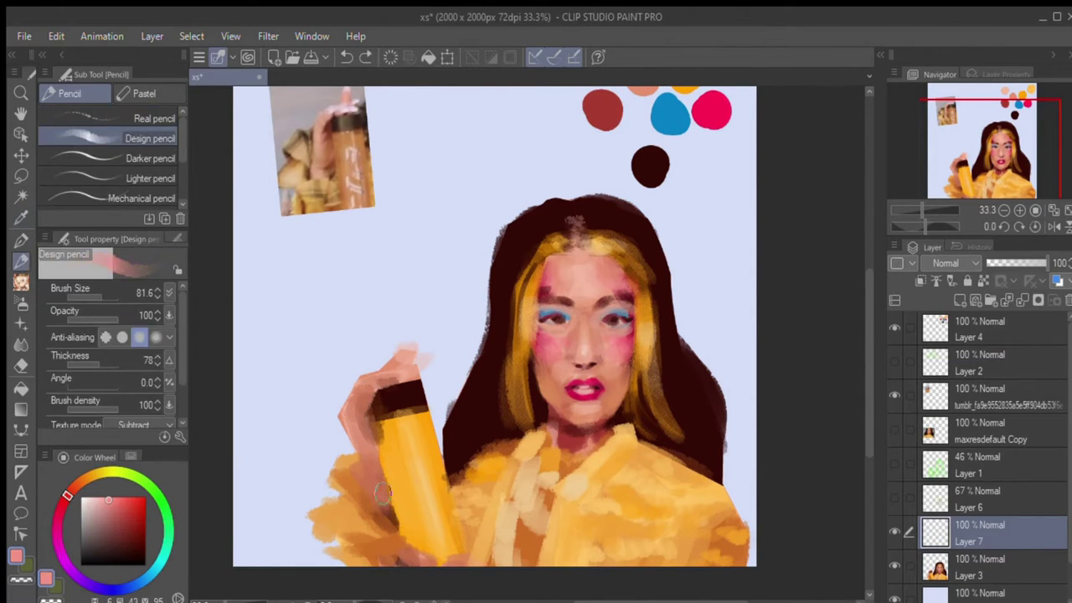
key(alt+bracketleft)
alt+click(377, 387)
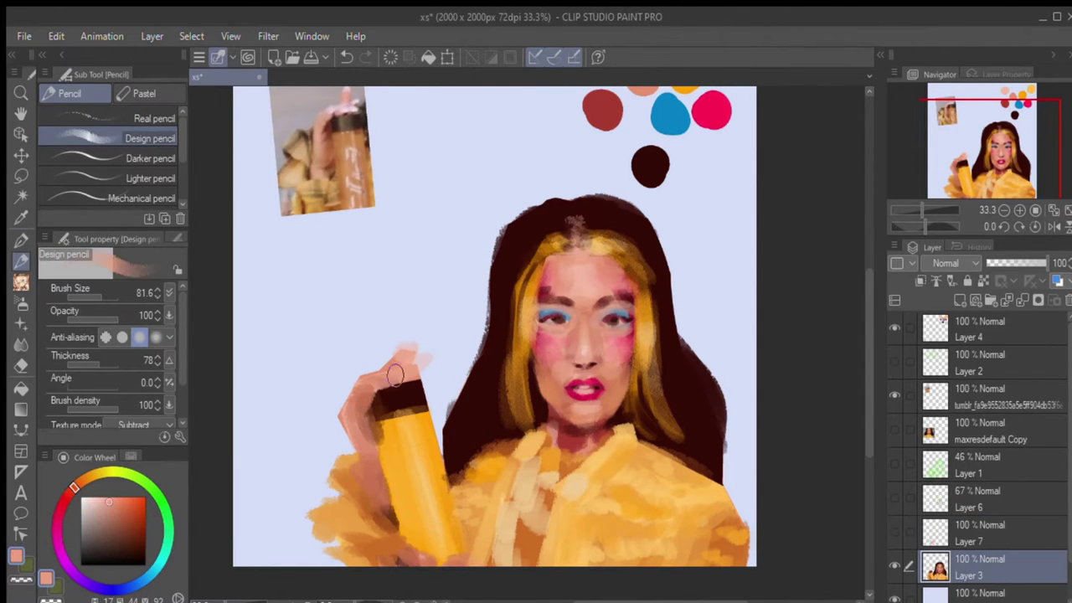
- Show the portrait reference again and paint reddish-brown strands through the dark hair beside the streaks and at the parting
scroll(239, 408, down, 1)
click(895, 429)
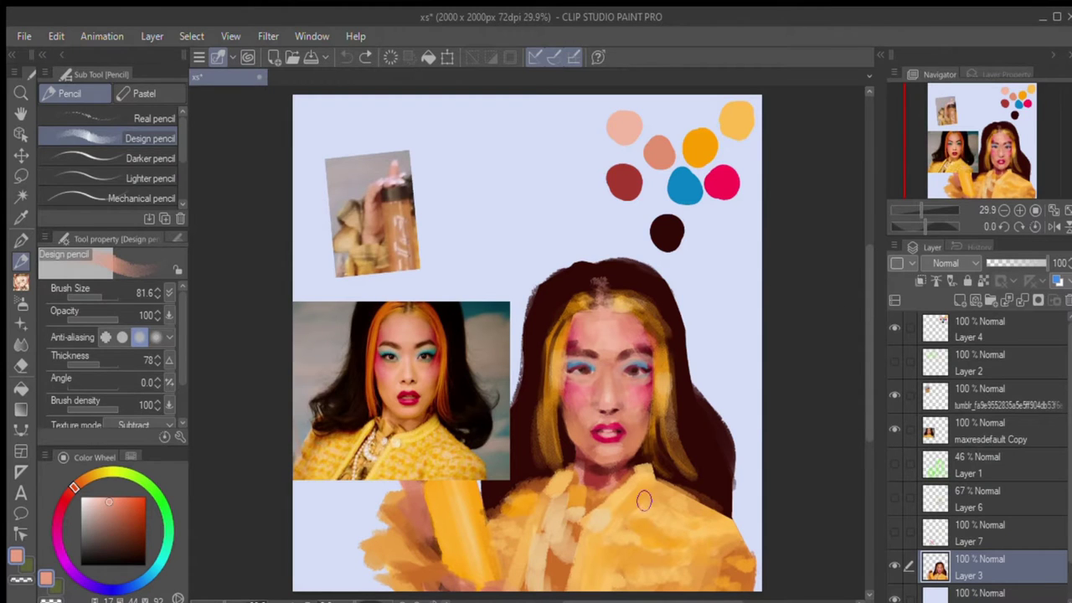
alt+click(706, 524)
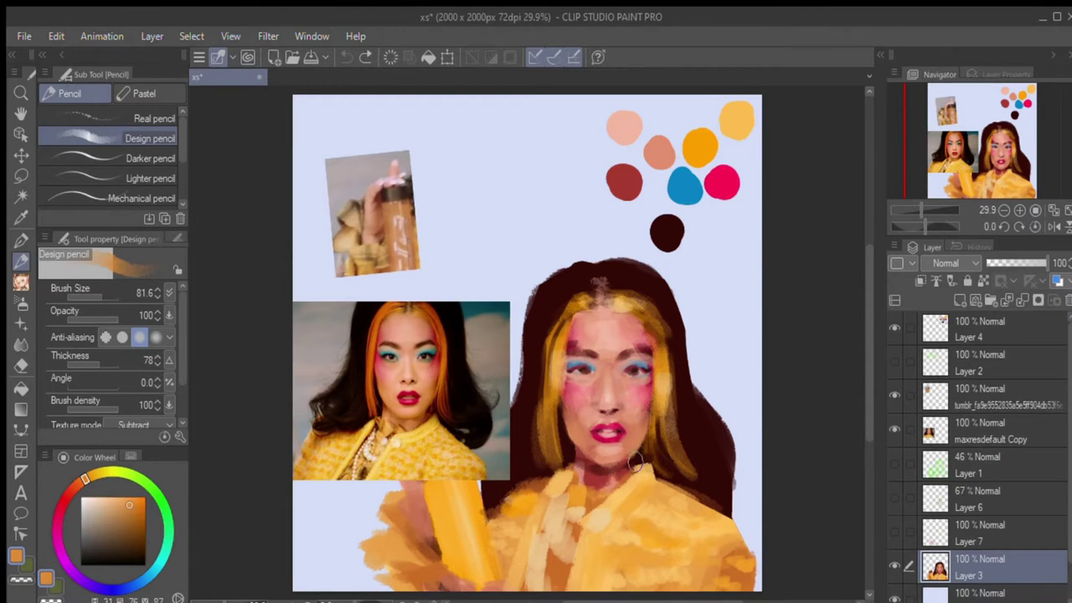
alt+click(529, 479)
drag(687, 423, 697, 482)
drag(543, 410, 552, 459)
drag(620, 303, 583, 284)
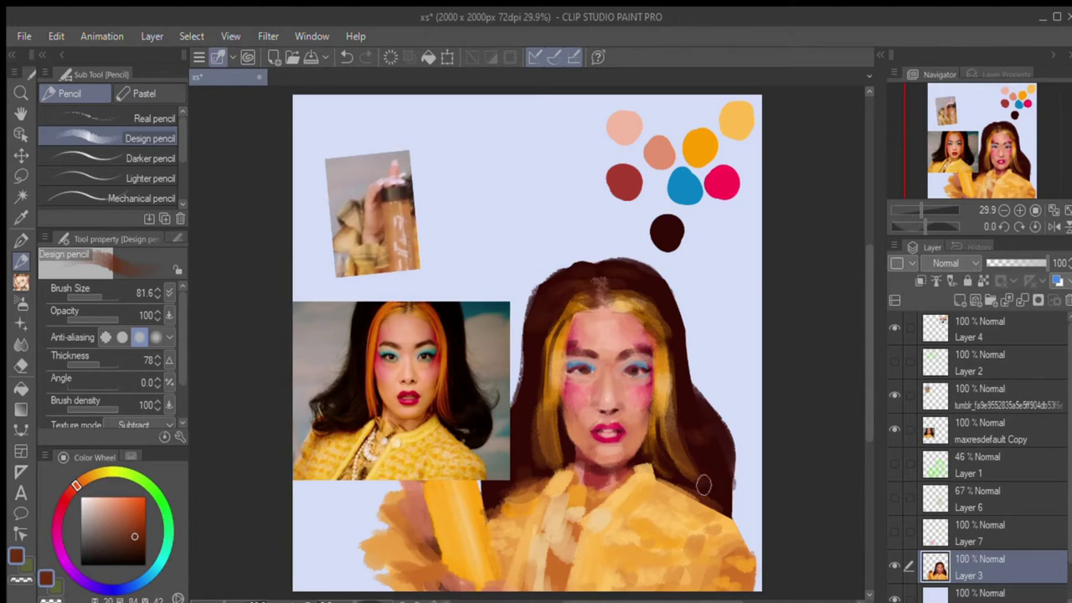
- Paint brown fold lines along the jacket's collar and opening and dark creases on the sleeve using sampled tones
alt+click(453, 548)
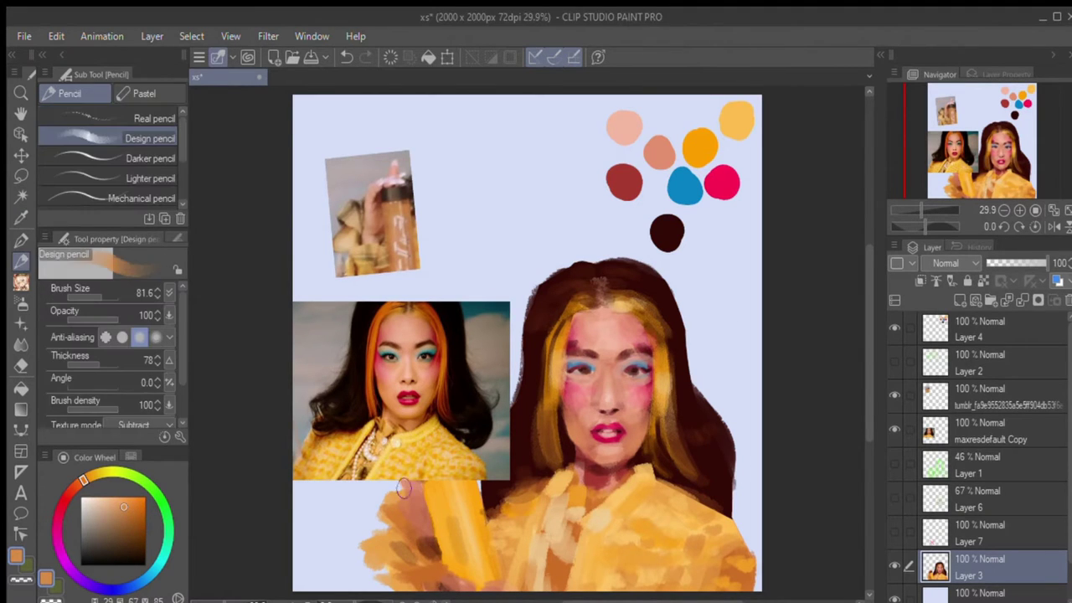
alt+click(565, 490)
drag(556, 500, 547, 513)
alt+click(538, 551)
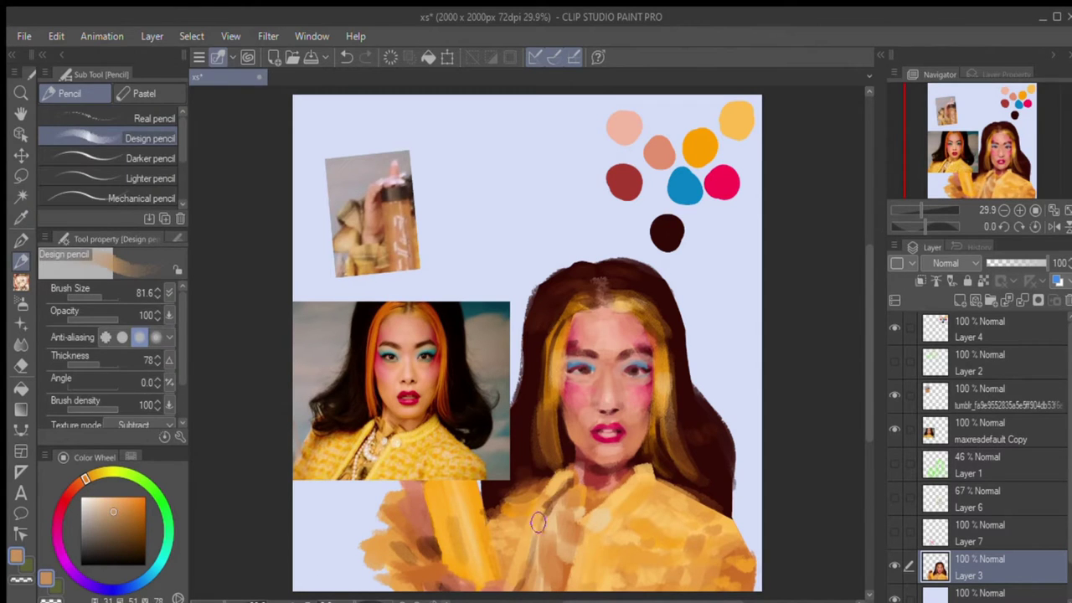
key(alt)
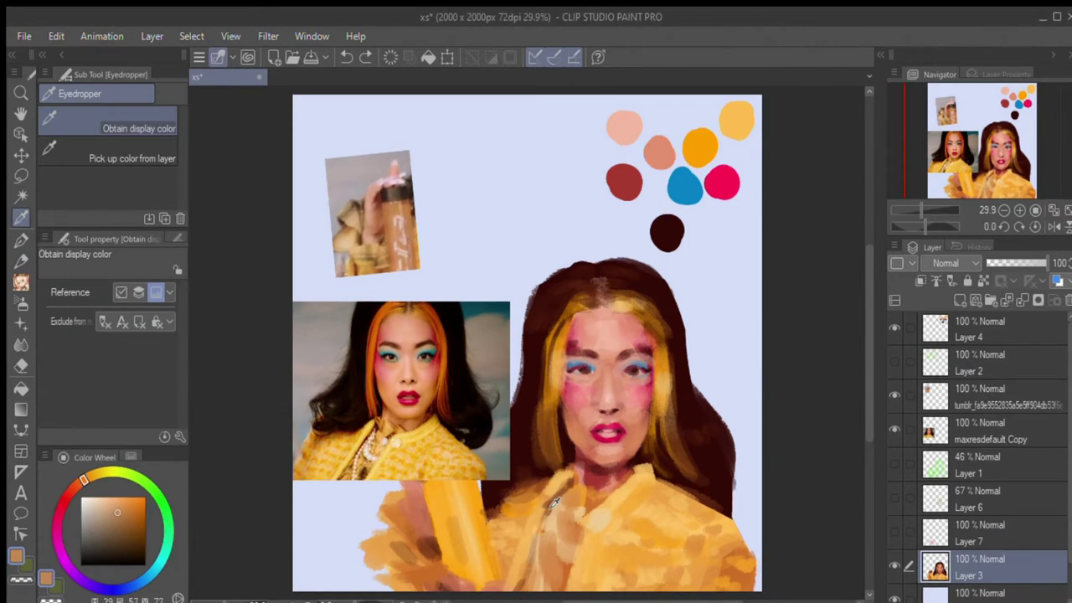
alt+click(553, 501)
alt+click(525, 558)
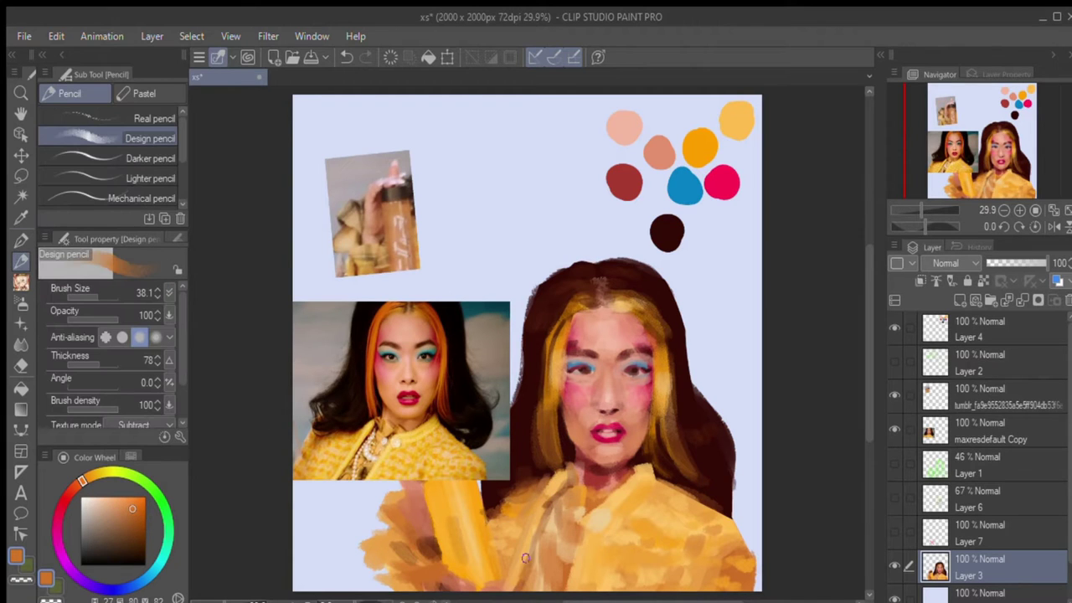
alt+click(518, 521)
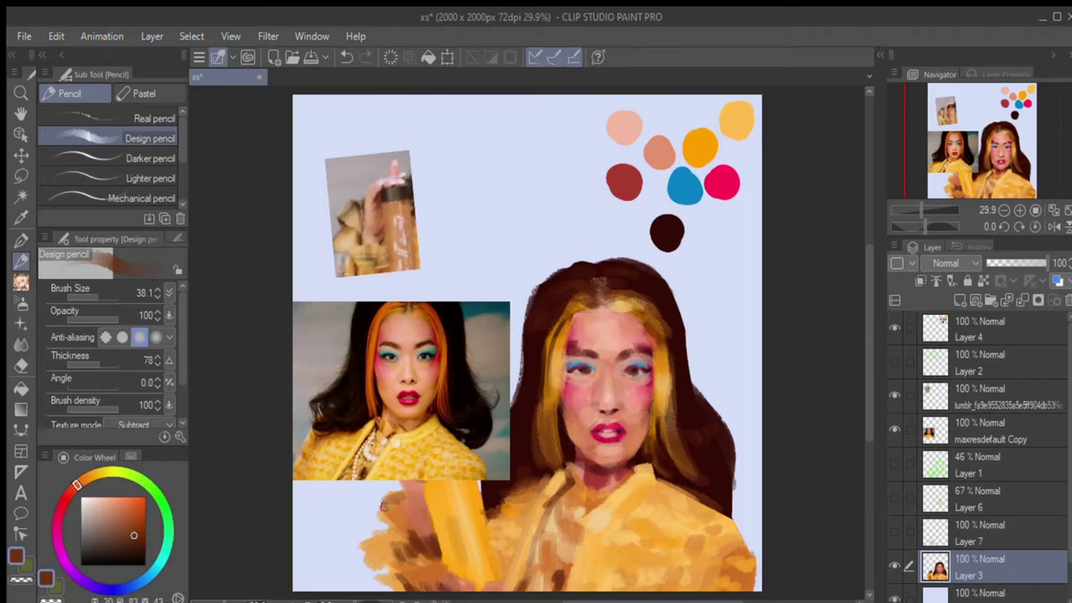
- Paint sampled yellow and orange tones over the dark creases on the jacket's sleeve and collar, undoing a stray stroke
alt+click(636, 500)
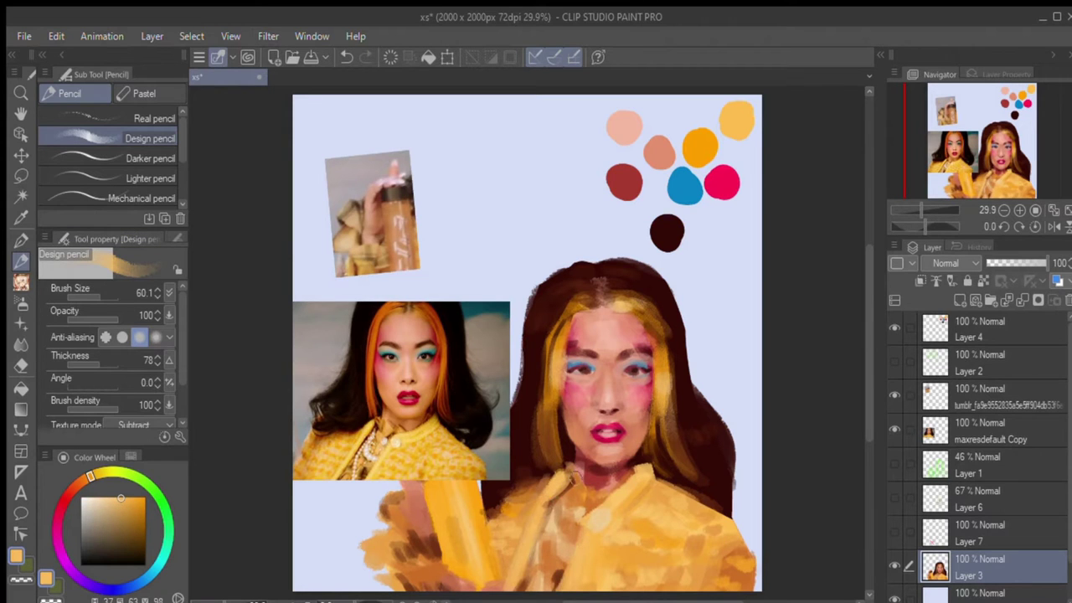
alt+click(744, 563)
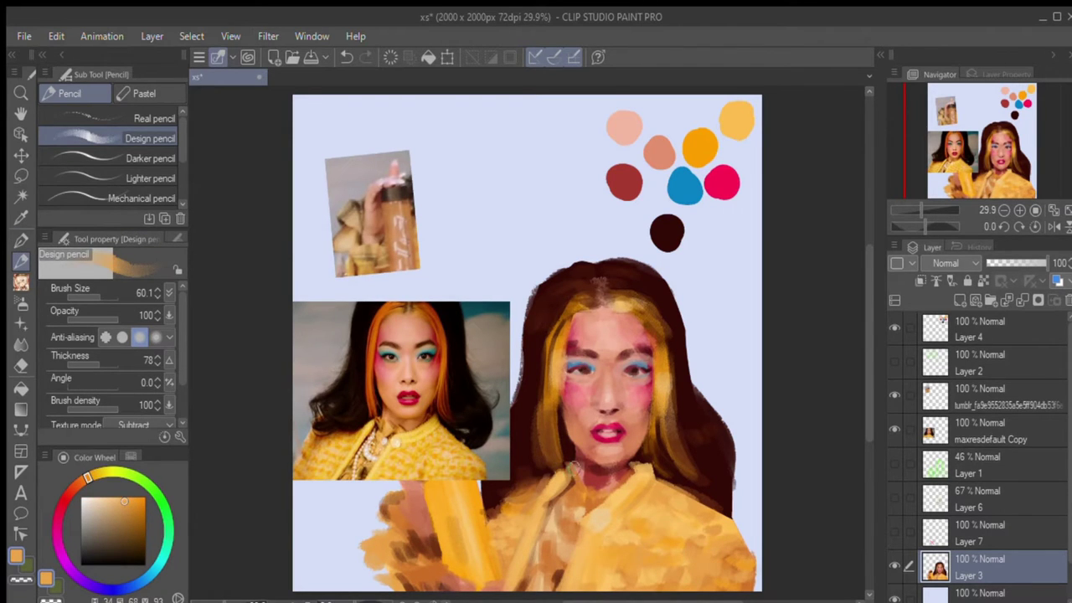
key(ctrl+z)
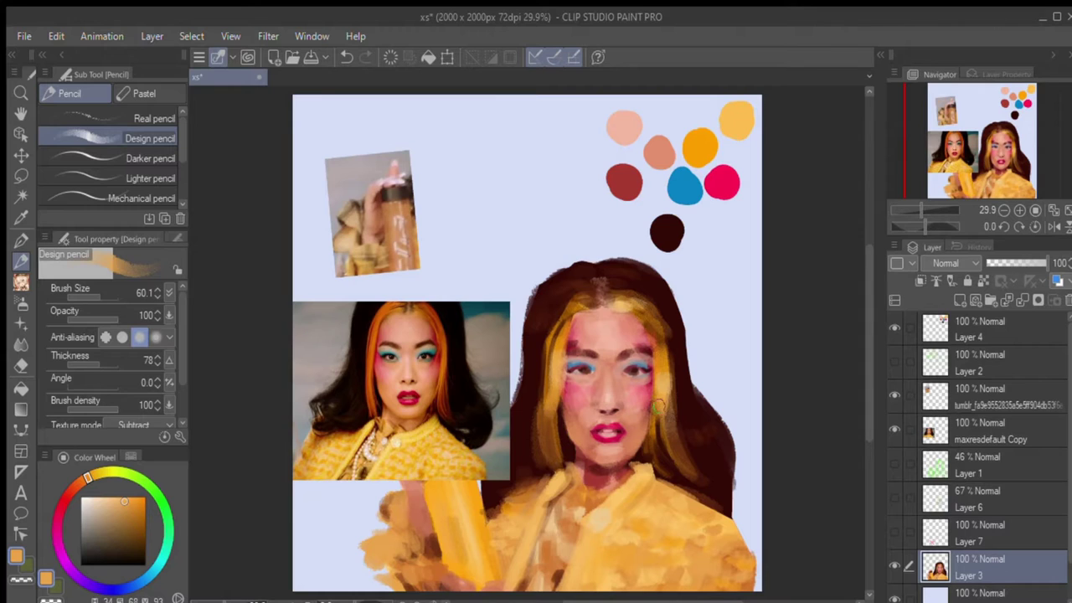
alt+click(252, 566)
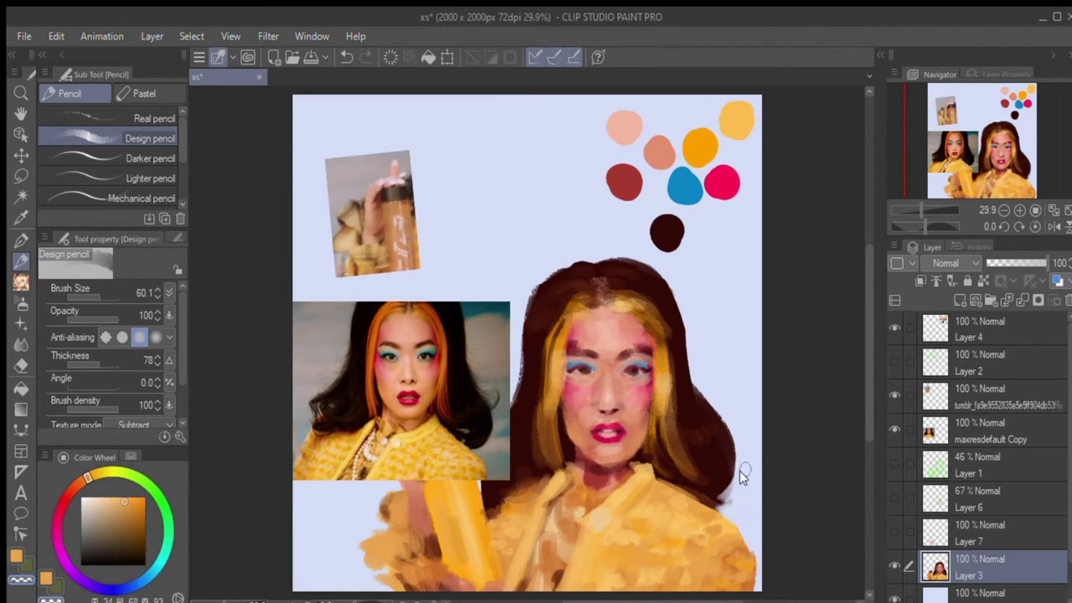
- Hide the portrait reference, clean up the hair's outer edges with transparent and dark brown strokes, and show the reference again
click(894, 429)
drag(492, 481, 513, 476)
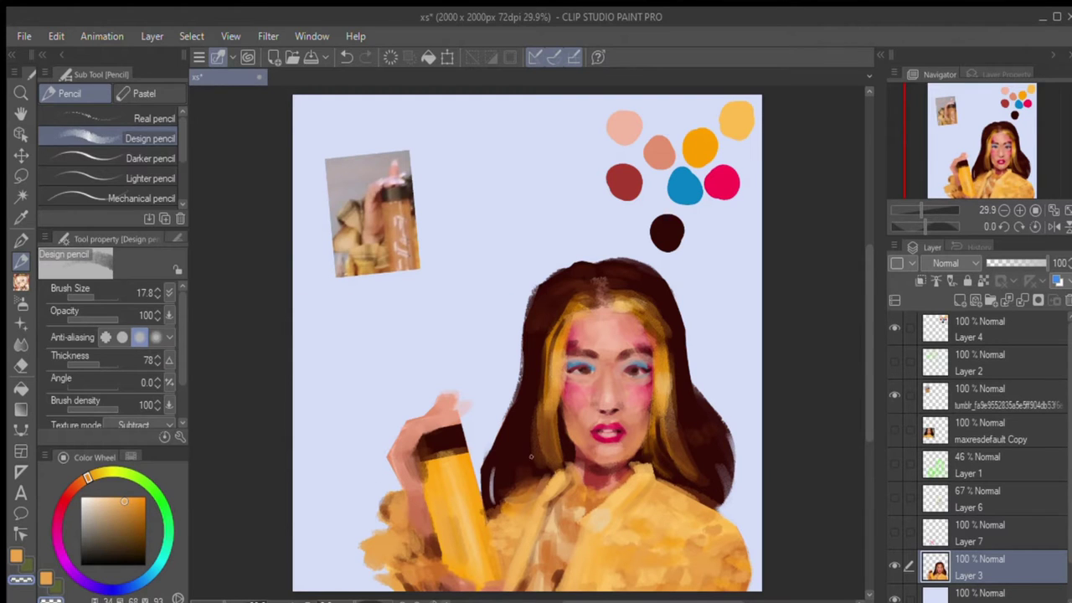
alt+click(494, 467)
mouse_move(526, 374)
mouse_down()
mouse_move(521, 486)
mouse_move(536, 469)
mouse_move(531, 476)
mouse_up()
key(ctrl+shift+h)
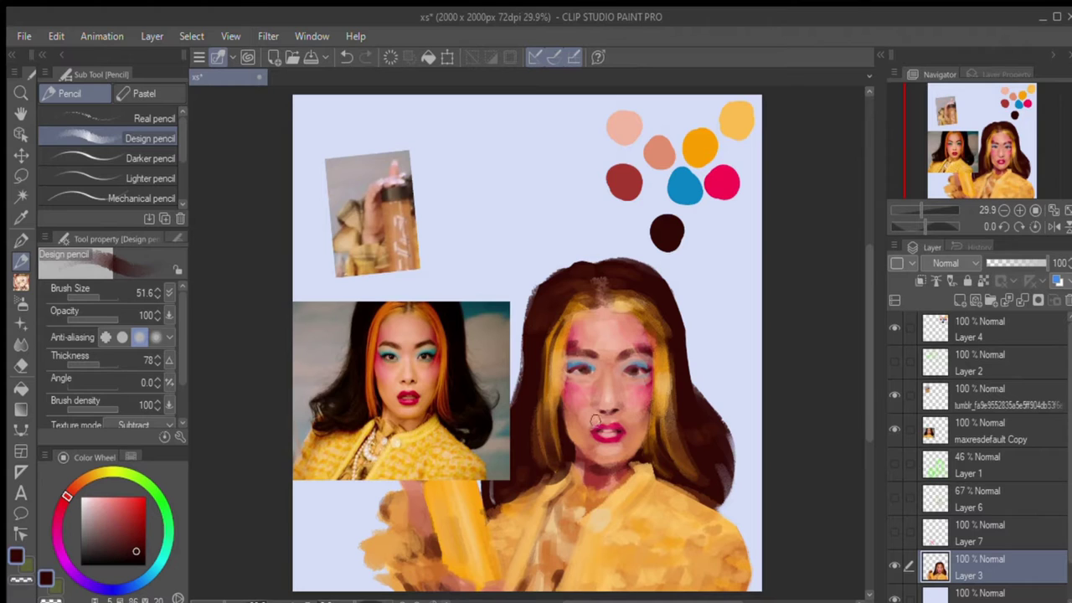
- Refine the yellow streaks and the parting with thin dark brown and sampled hair-tone strands
drag(640, 314, 609, 331)
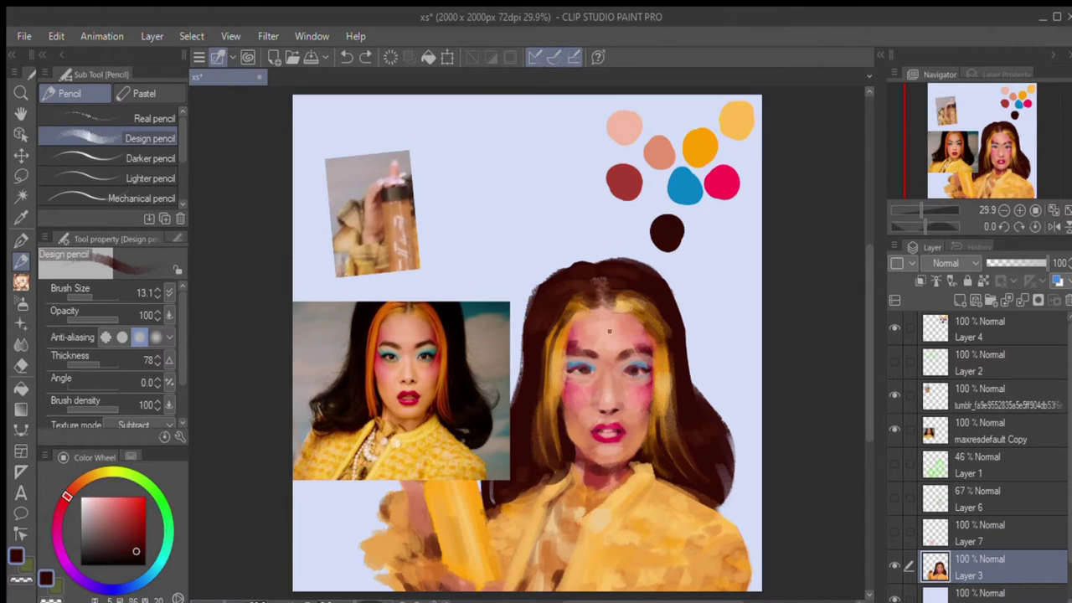
key(ctrl+plus)
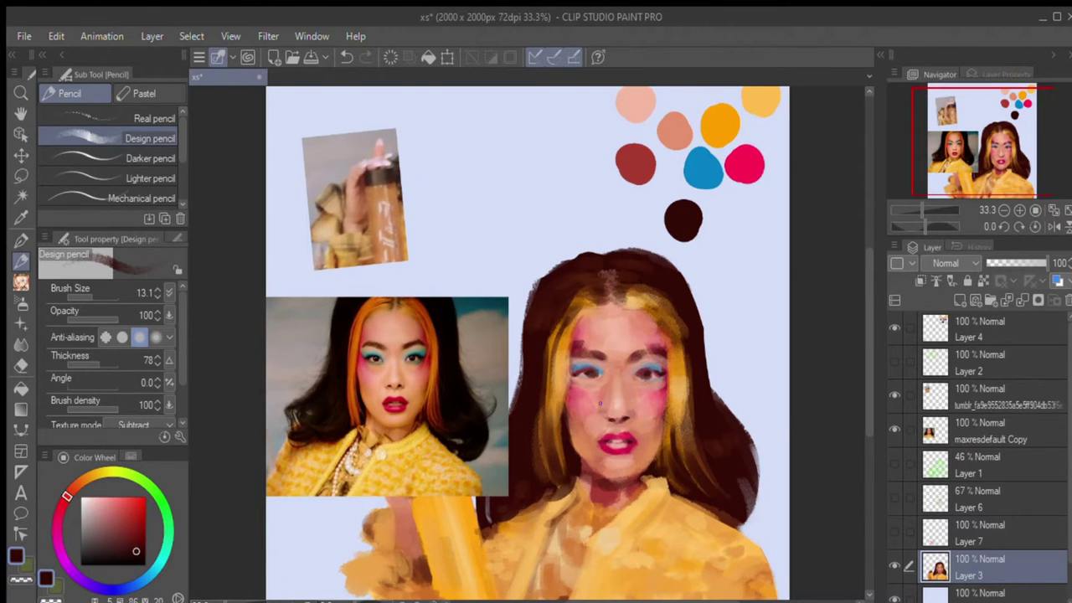
alt+click(563, 423)
drag(563, 419, 561, 456)
drag(615, 309, 621, 307)
alt+click(668, 421)
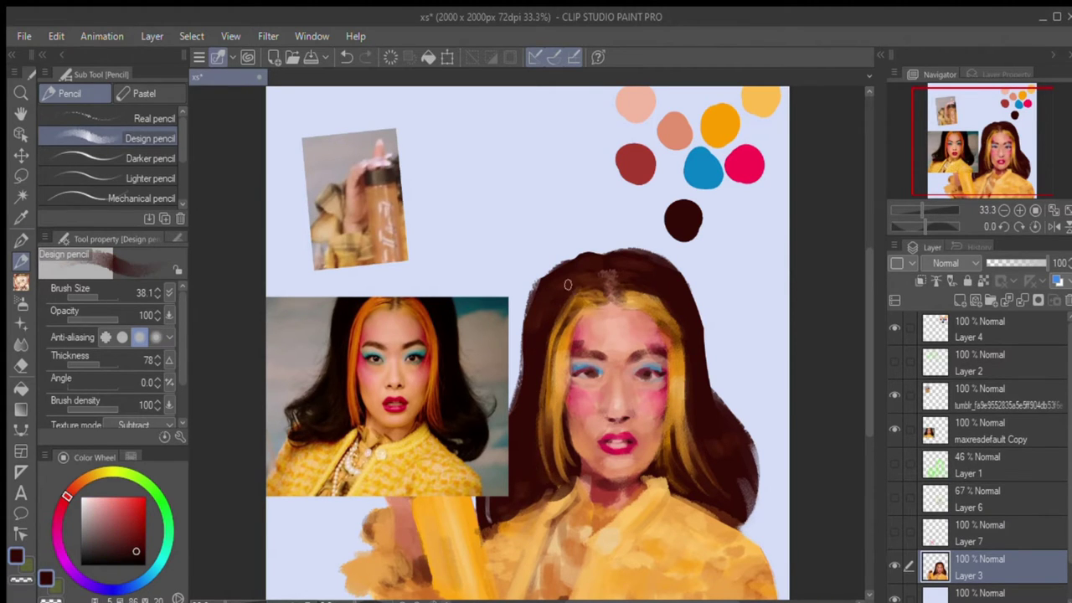
- Soften the dark patches at the outer brow ends with sampled crimson, pink and skin tones
alt+click(675, 328)
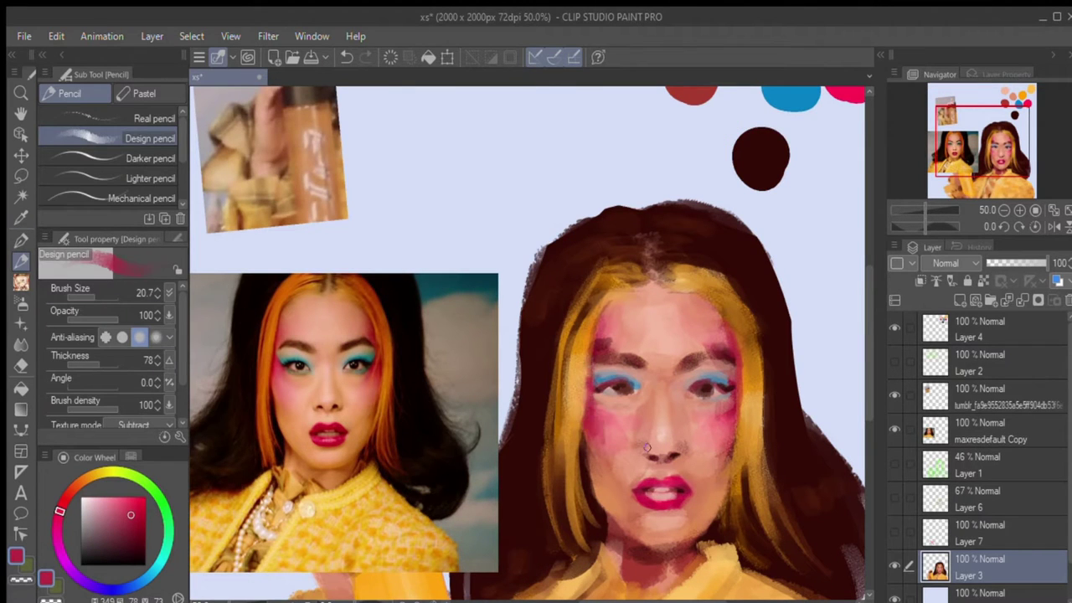
alt+click(614, 333)
mouse_move(604, 328)
mouse_down()
mouse_move(612, 356)
mouse_move(691, 368)
mouse_move(645, 372)
mouse_up()
alt+click(527, 342)
click(95, 294)
alt+click(709, 436)
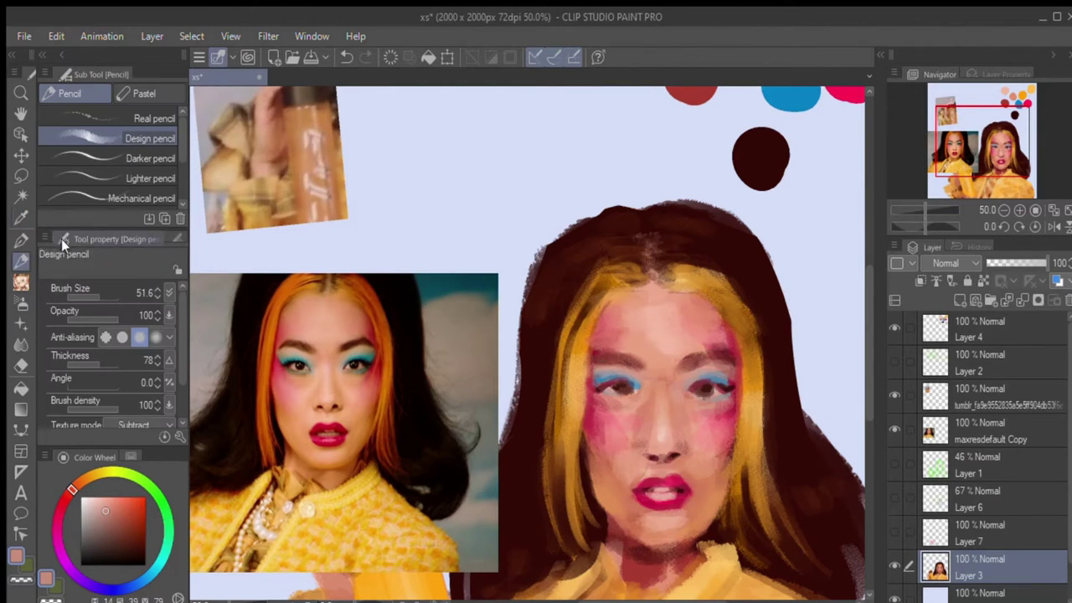
alt+click(594, 355)
- Reshape both eyebrows and the blue eyeshadow, painting sampled lilac and skin tones between and around them
scroll(624, 389, up, 1)
key(bracketleft)
key(bracketleft)
key(bracketleft)
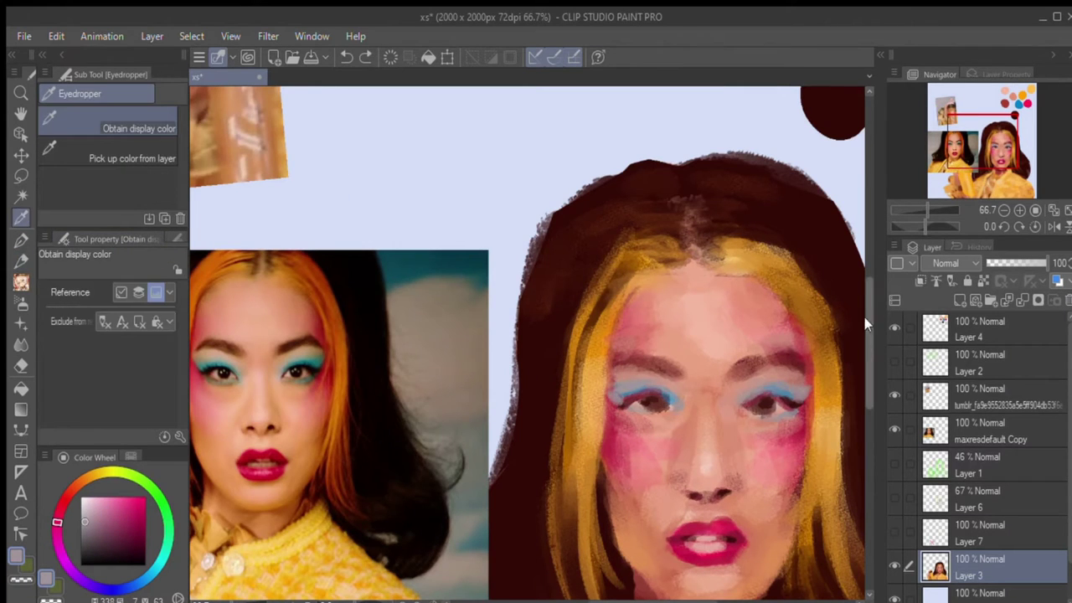
scroll(619, 369, down, 1)
alt+click(620, 367)
key(bracketright)
key(bracketright)
key(bracketright)
key(bracketright)
key(bracketright)
alt+click(645, 366)
alt+click(803, 372)
mouse_move(796, 361)
mouse_down()
mouse_move(640, 360)
mouse_move(694, 368)
mouse_up()
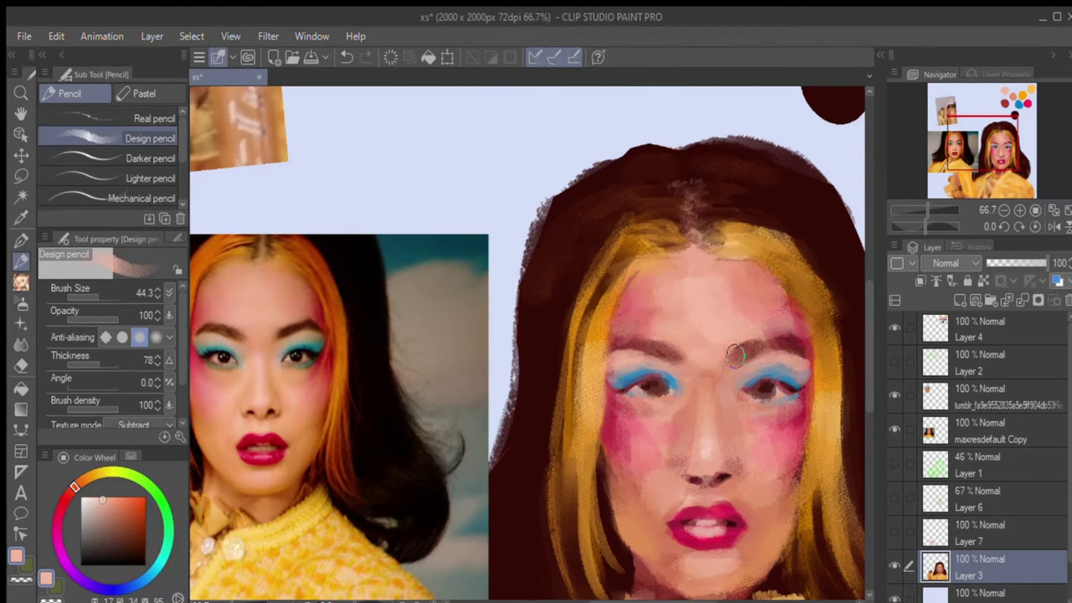
- Smooth the skin under the eyes, touch up the eye whites and darken the lash lines with fine dark brown strokes
alt+click(662, 419)
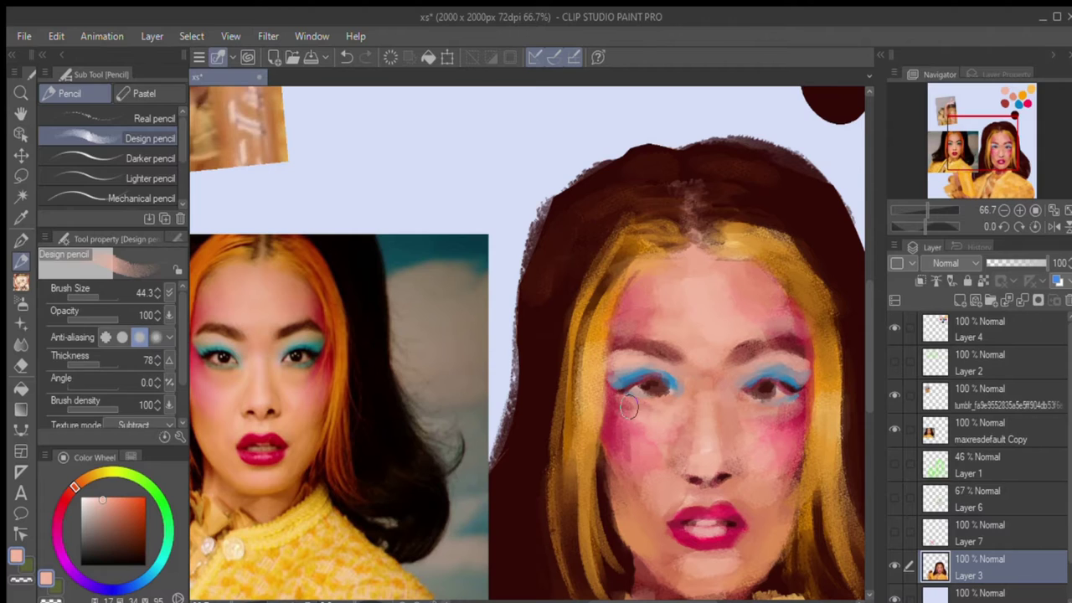
drag(155, 293, 144, 293)
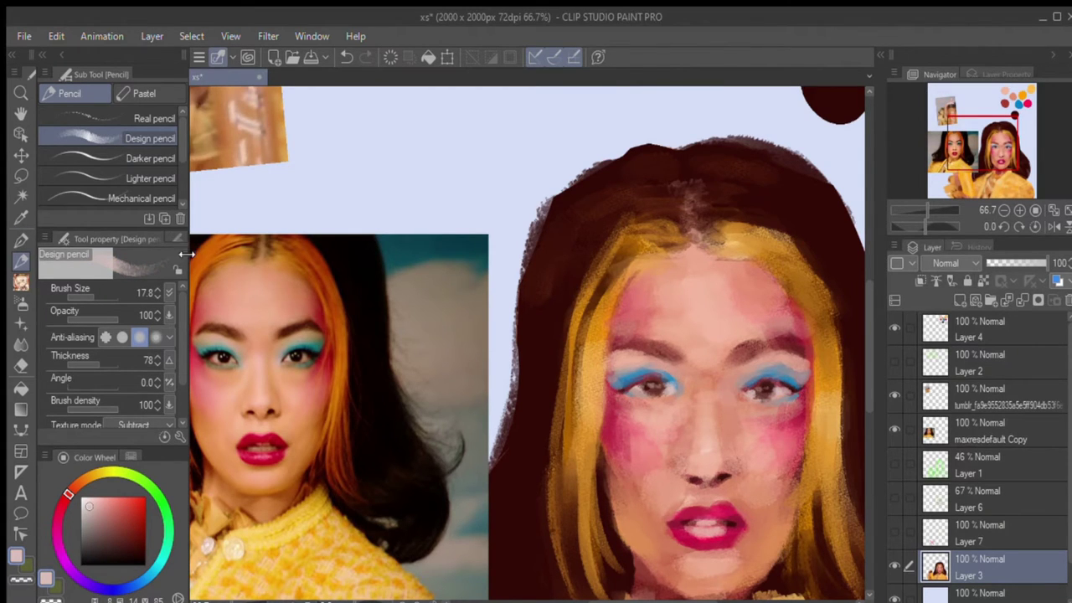
alt+click(762, 397)
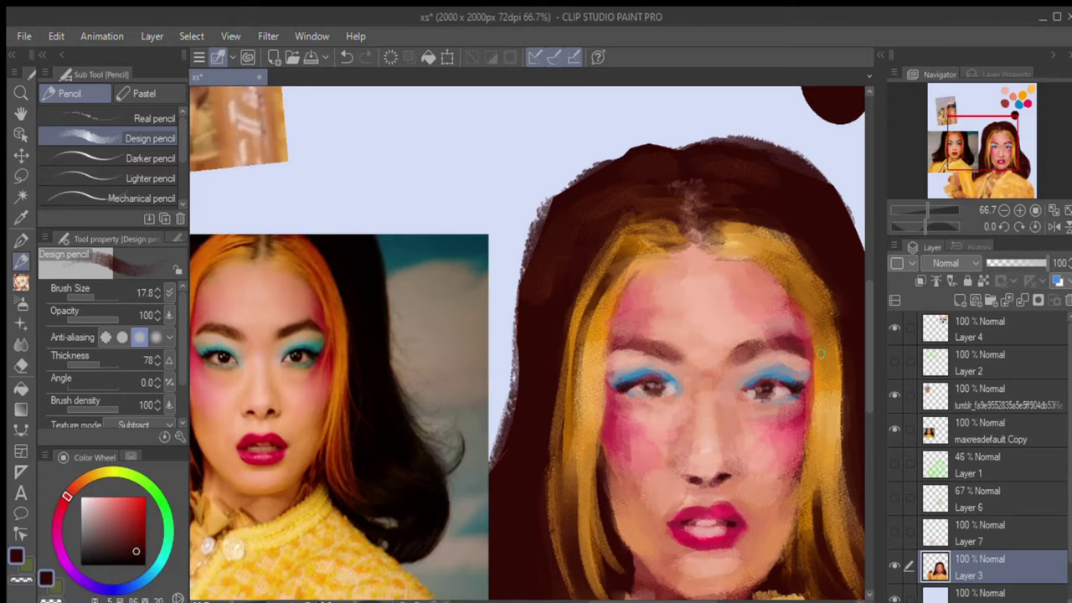
drag(85, 292, 74, 293)
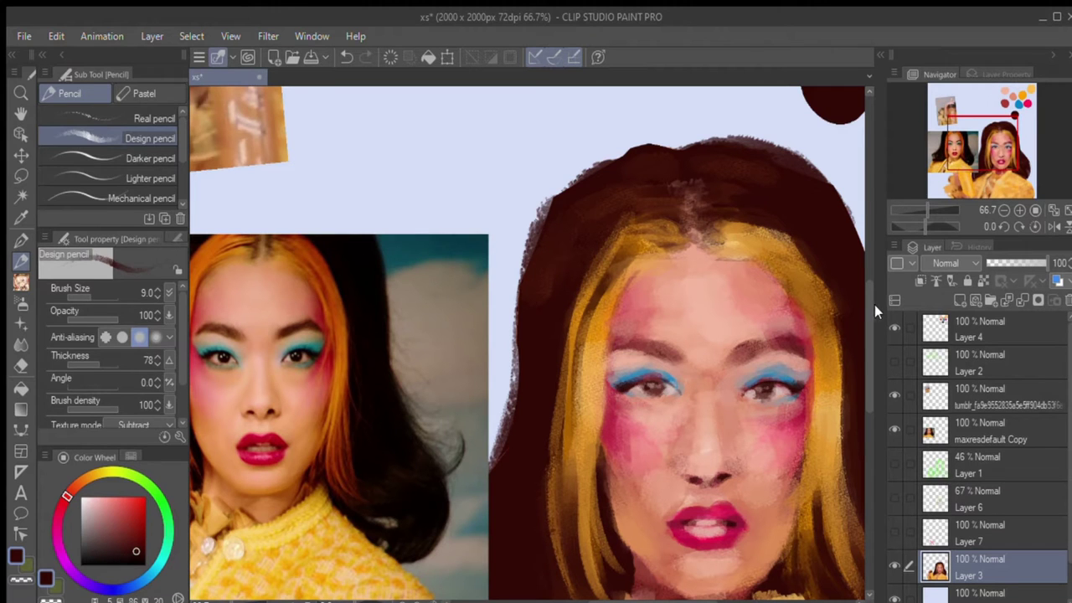
- Lasso the eyebrow nearest the photo reference and adjust its placement with a free transform
key(m)
drag(609, 394, 607, 399)
key(ctrl+t)
mouse_move(658, 368)
mouse_down()
mouse_move(695, 361)
mouse_move(658, 368)
mouse_move(681, 374)
mouse_up()
key(Escape)
key(ctrl+t)
key(Return)
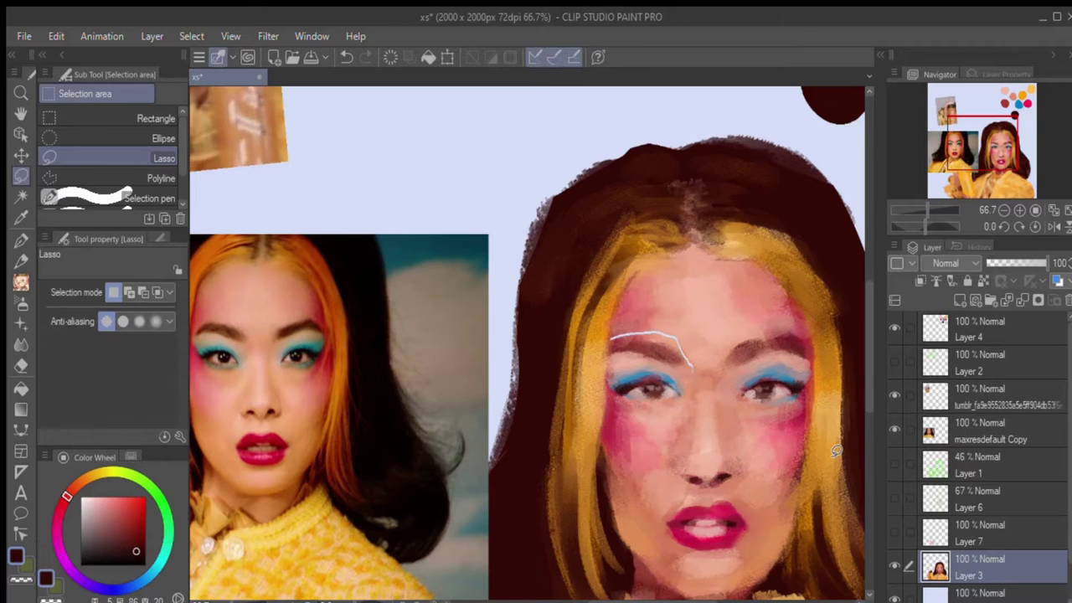
- Cover the pale outline left around the transformed eyebrow with sampled skin and pink tones
key(j)
key(p)
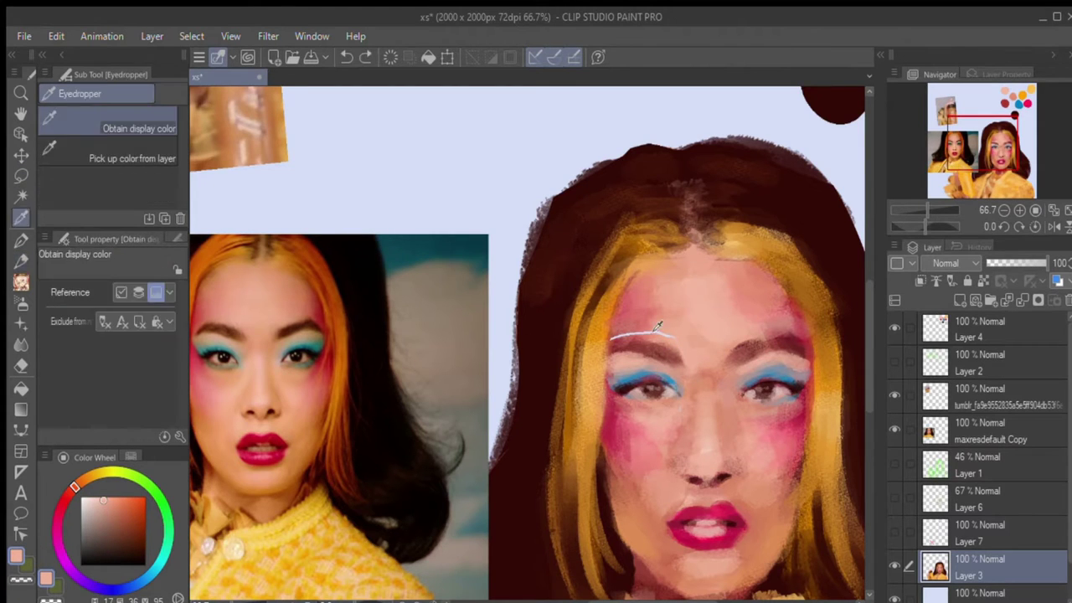
alt+click(629, 330)
alt+click(607, 360)
- Paint crimson blush down the face edge from temple to cheek on the reference side and soften it with sampled pink
drag(610, 400, 606, 422)
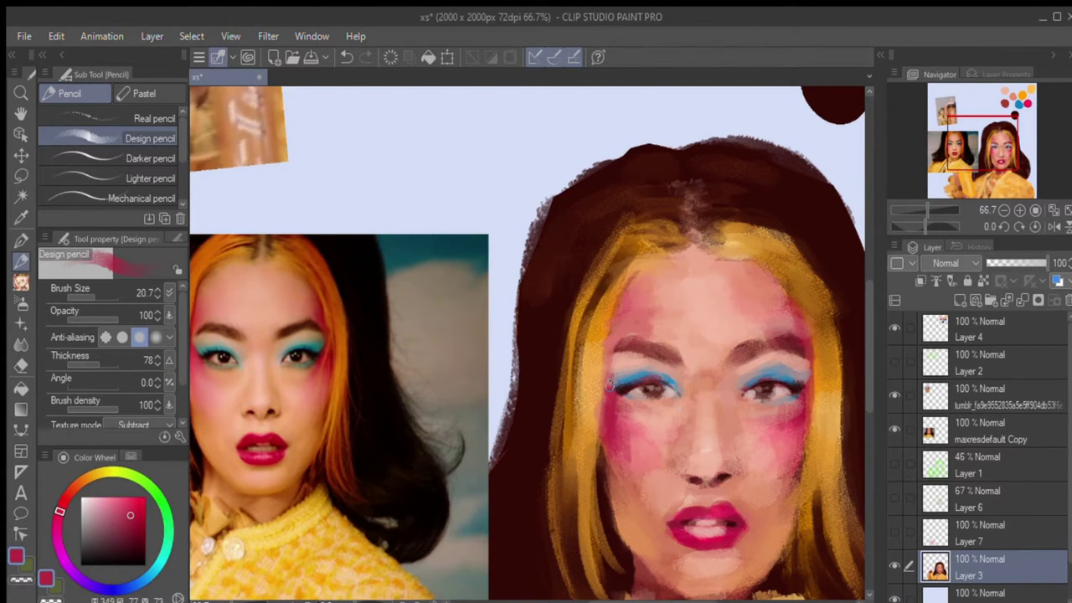
drag(615, 317, 610, 387)
drag(637, 285, 624, 419)
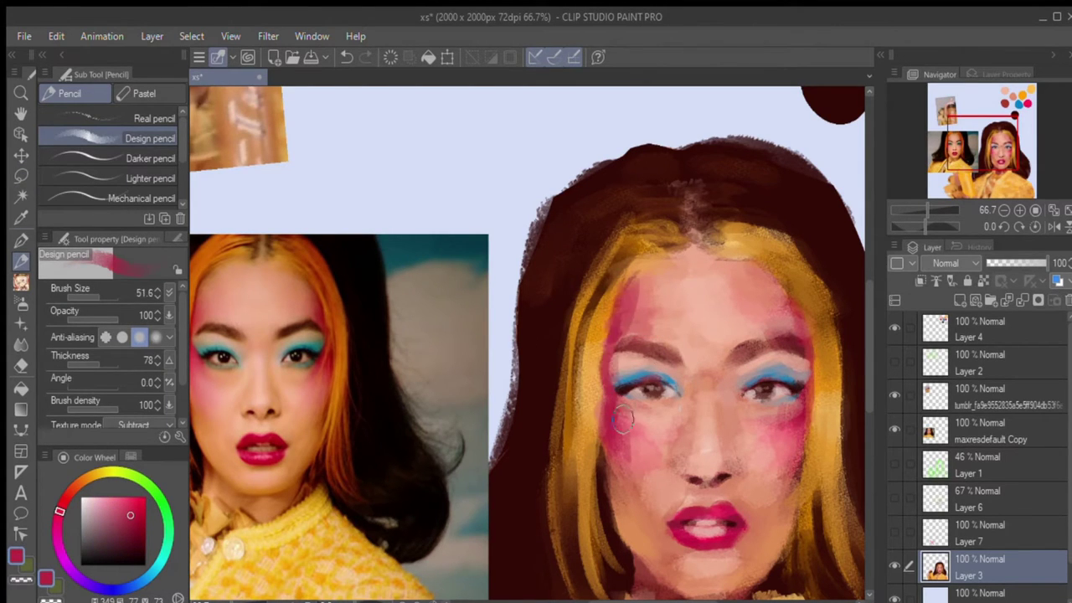
alt+click(689, 352)
key(bracketleft)
key(bracketleft)
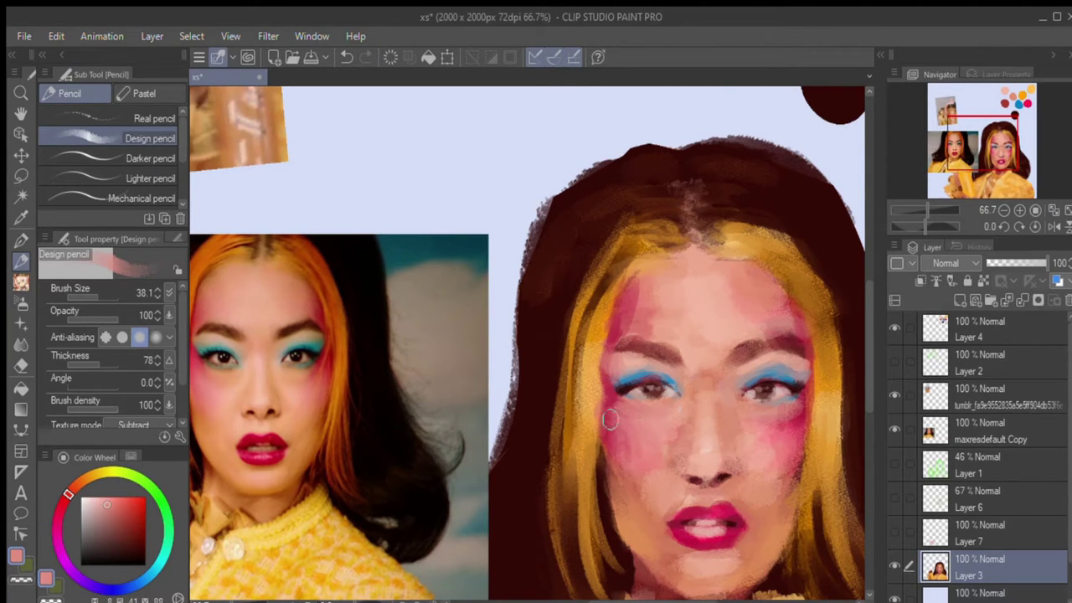
- Blend sampled pinks and peach across the forehead, temples and both cheeks with a brush of size 60.1
alt+click(704, 288)
key(bracketright)
key(bracketright)
key(bracketright)
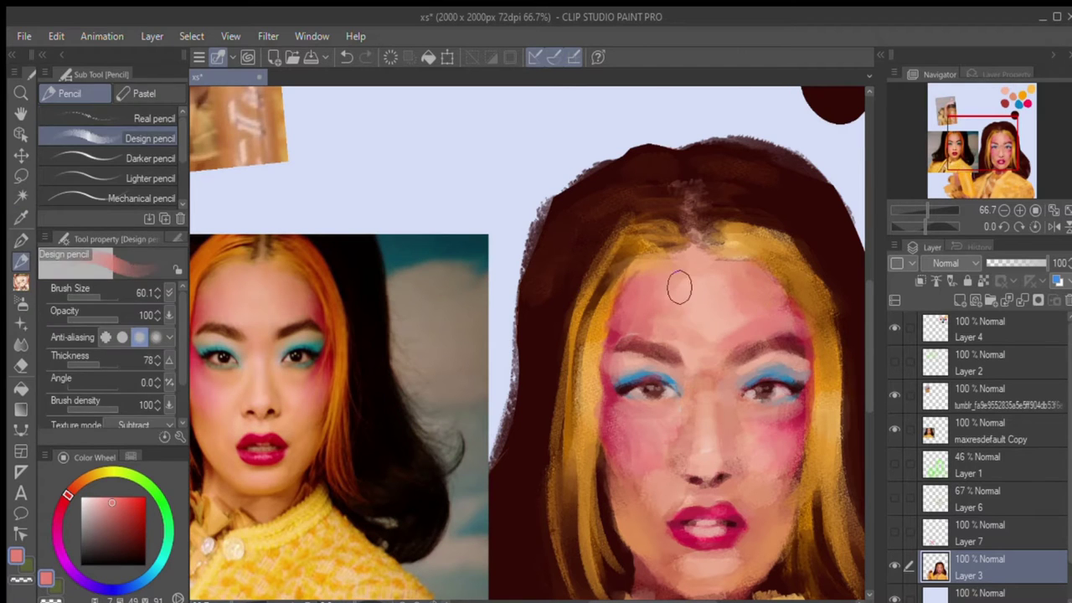
alt+click(758, 291)
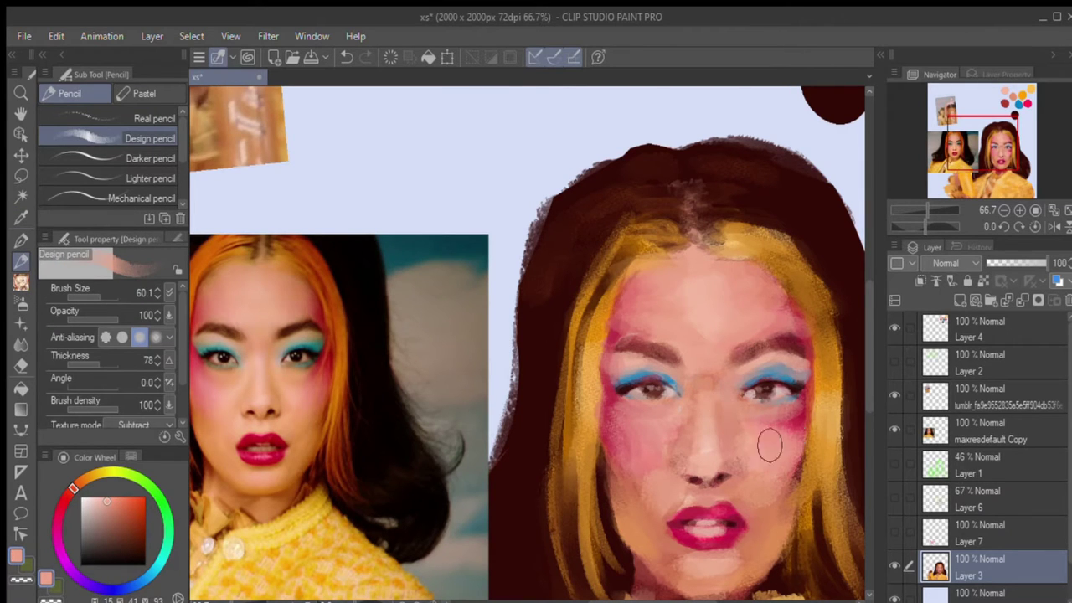
alt+click(624, 457)
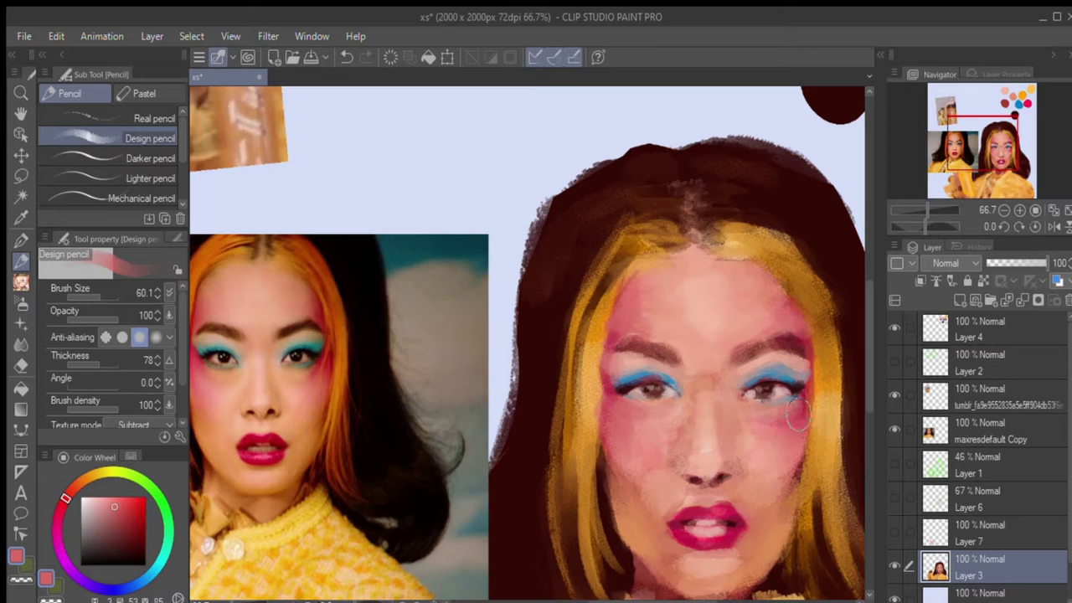
- Brighten the cheeks, the centre of the forehead and the under-eye areas with sampled pale pink and light skin tones
alt+click(645, 436)
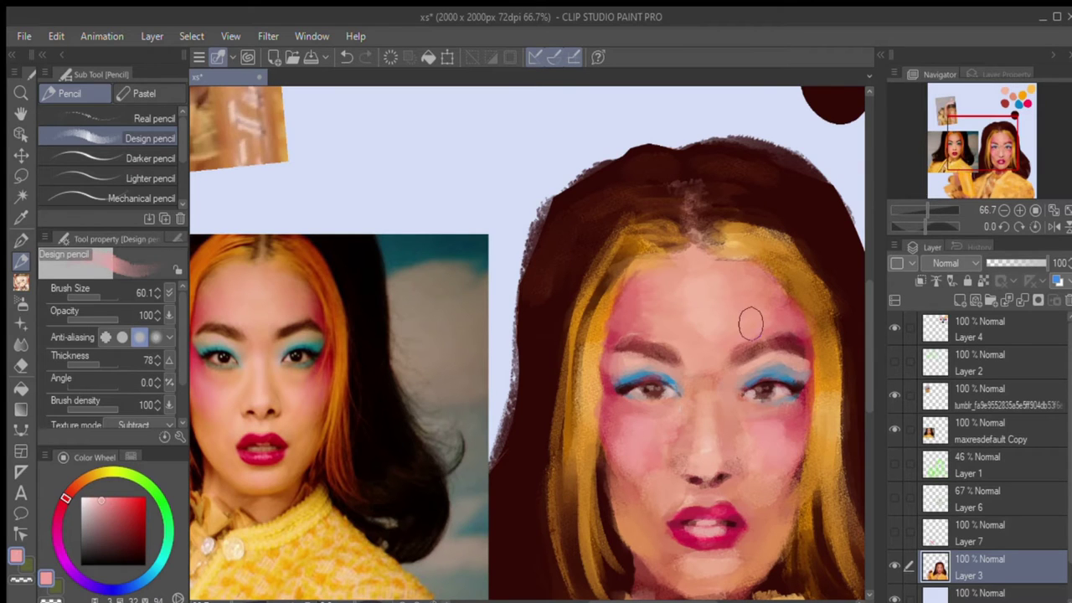
alt+click(728, 283)
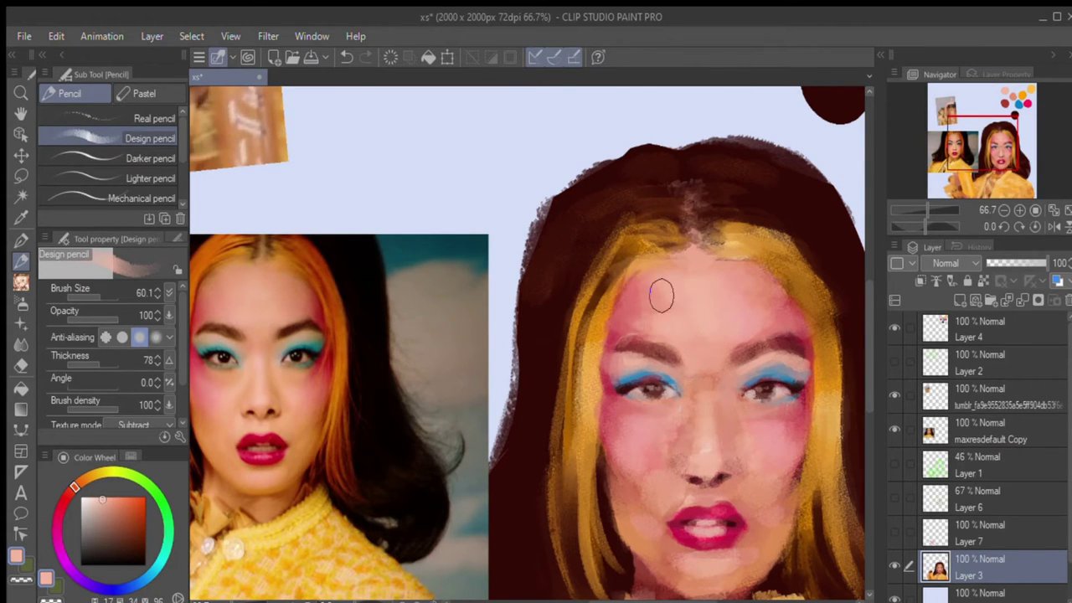
alt+click(760, 362)
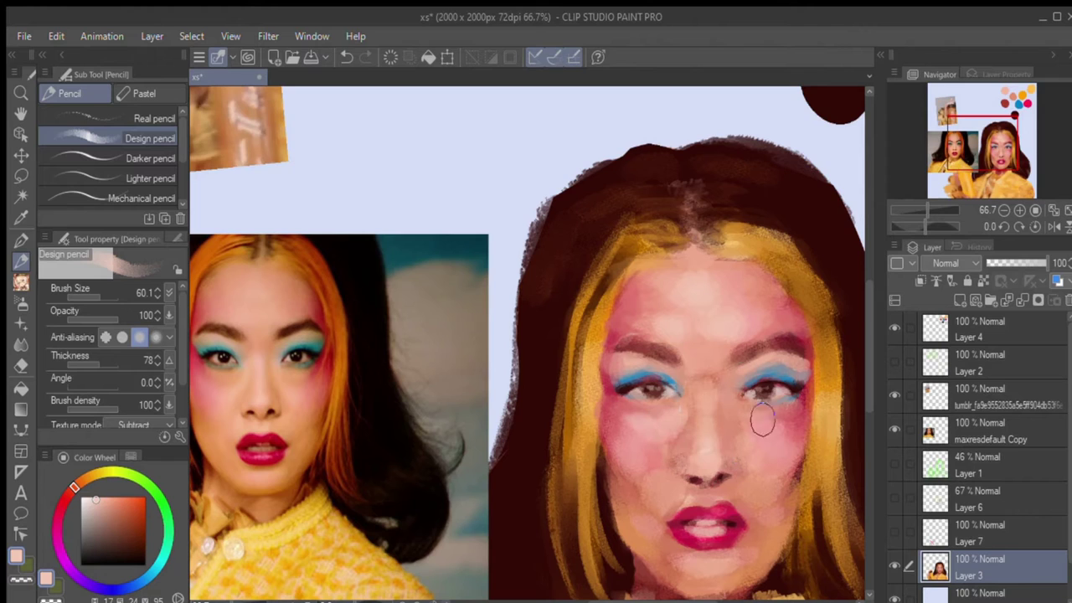
- Smooth the forehead blush and the skin beside the nose bridge using sampled peach tones
scroll(687, 568, down, 1)
key(b)
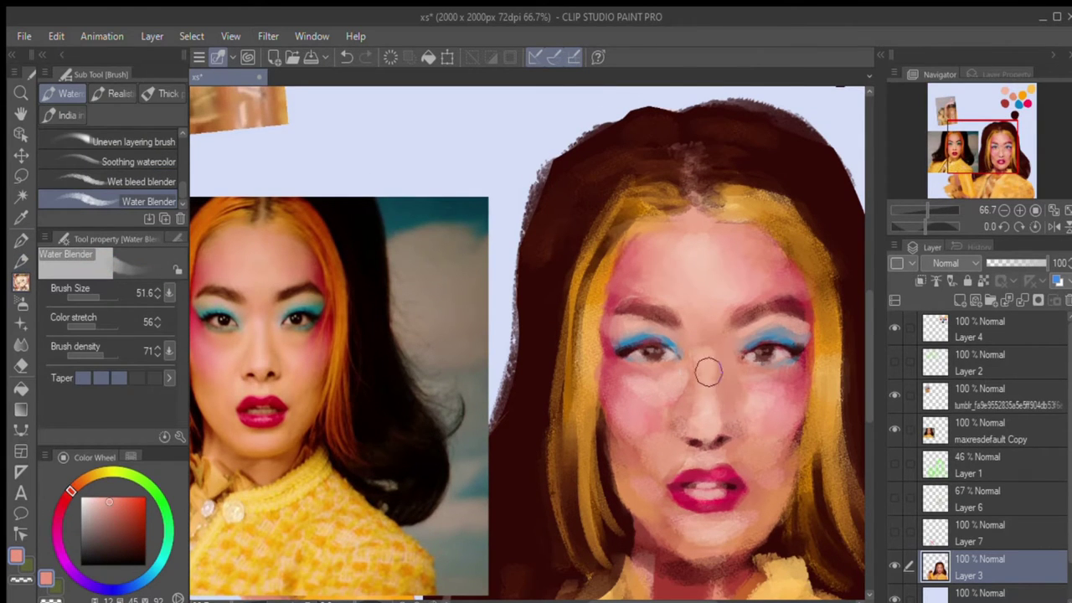
key(i)
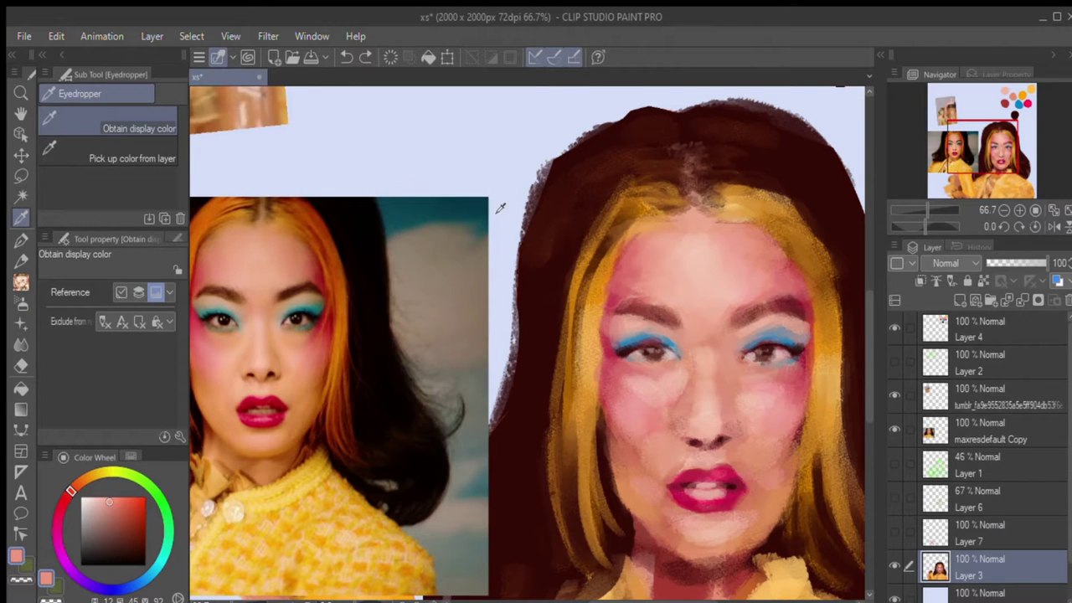
key(p)
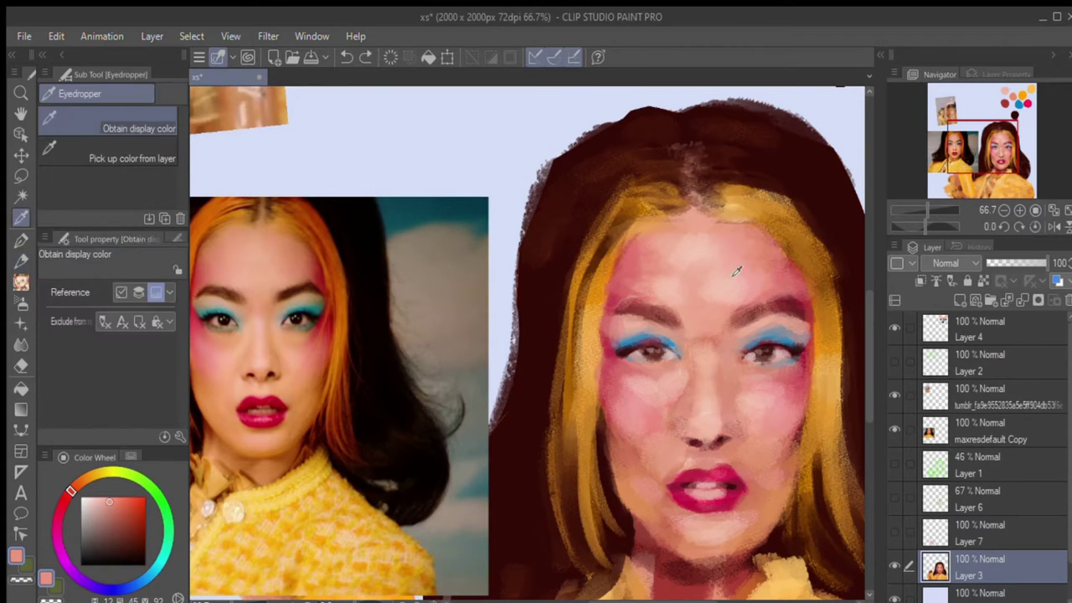
alt+click(738, 264)
alt+click(681, 339)
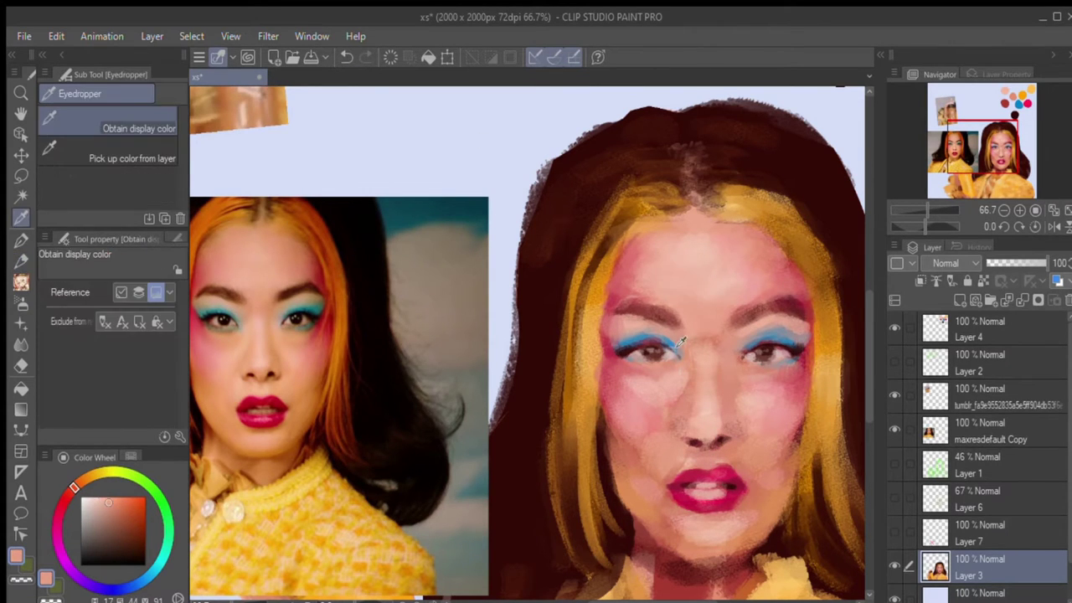
- Lower the pencil's opacity to 57 and refine the brows and nose with sampled dark red and light skin tones
alt+click(655, 546)
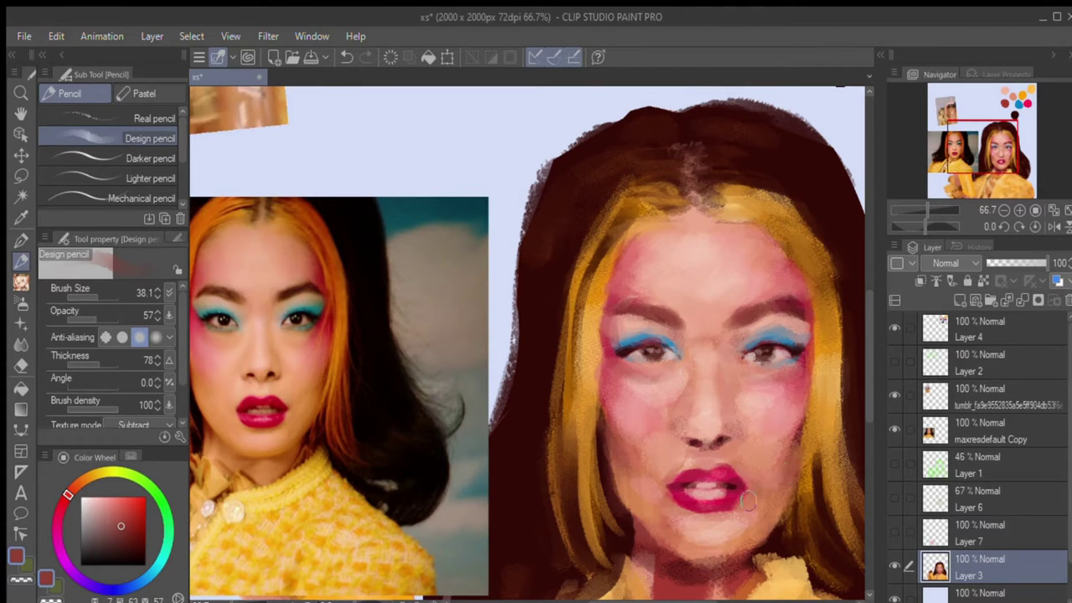
alt+click(732, 392)
alt+click(733, 433)
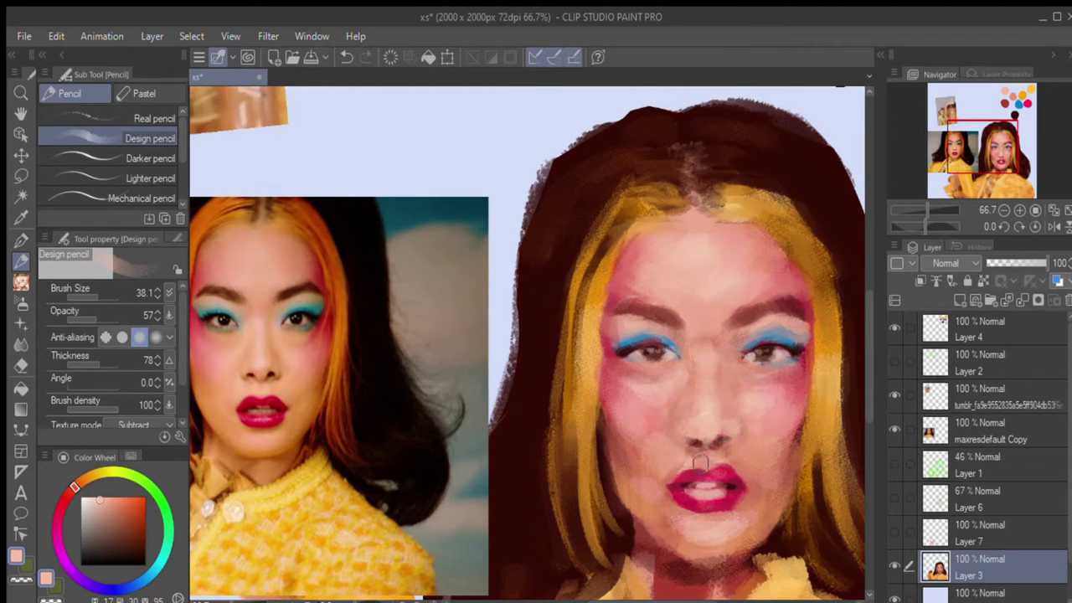
alt+click(716, 448)
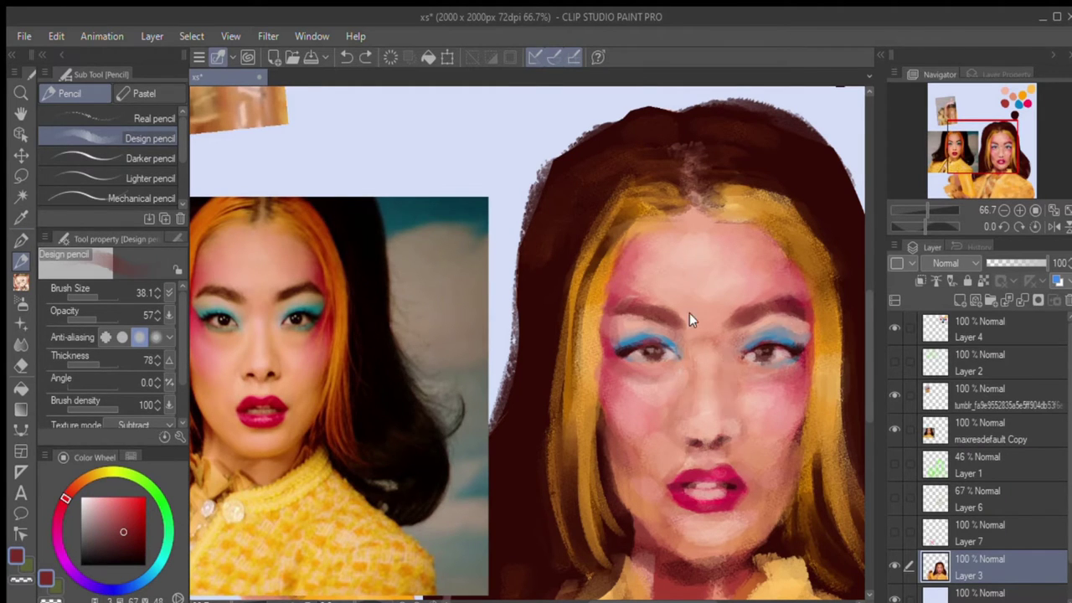
- Shade the side and underside of the nose with sampled dark red tones, reducing the brush size to 17.8
alt+click(683, 330)
scroll(707, 335, down, 1)
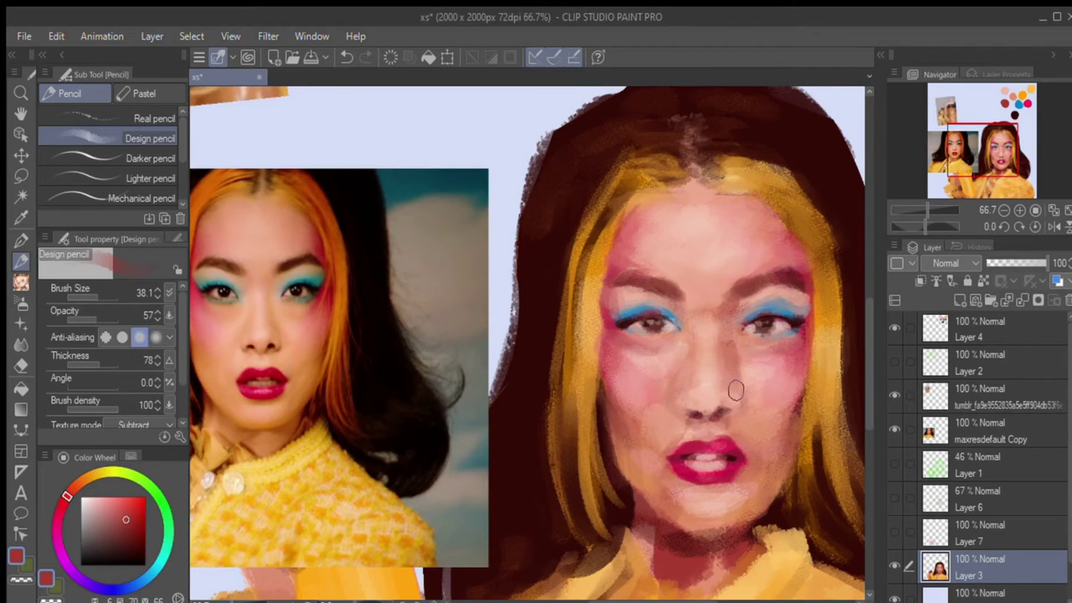
drag(731, 374, 696, 410)
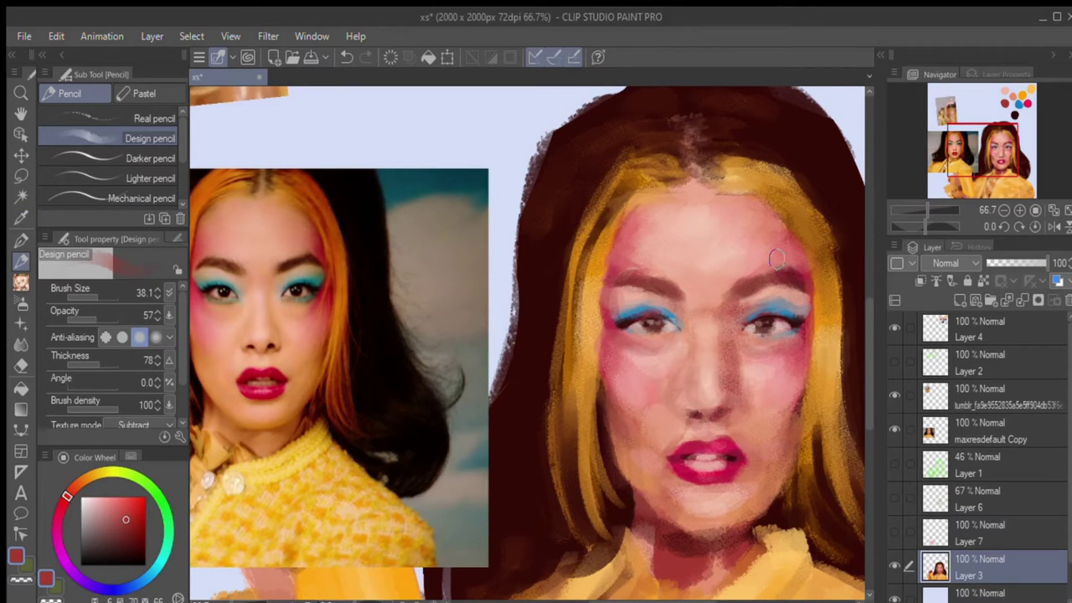
alt+click(698, 406)
alt+click(718, 415)
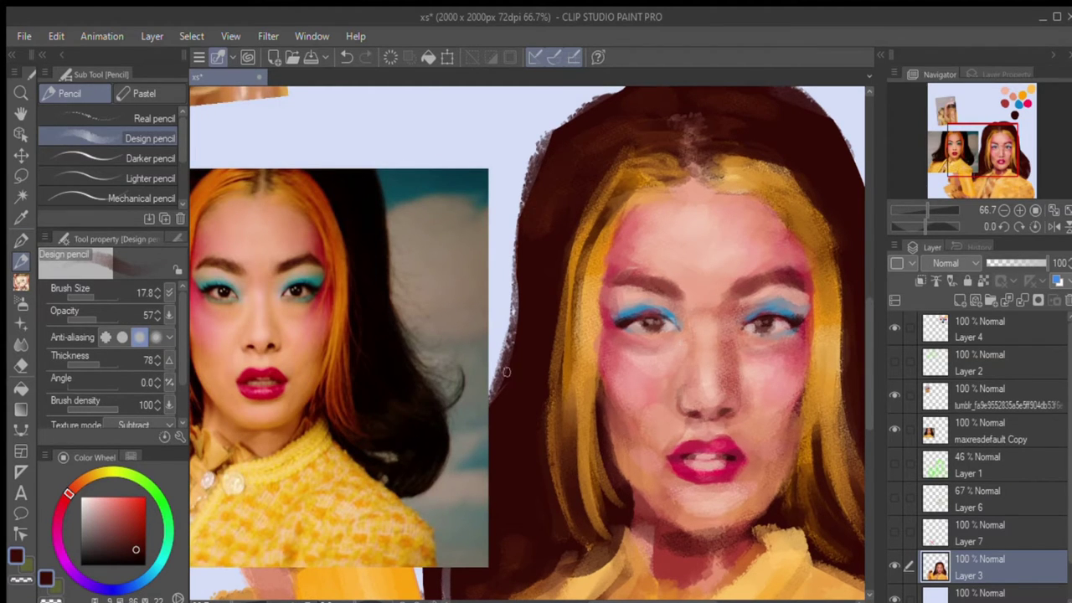
- Soften the nose bridge and tip with sampled peach and reddish skin tones, raising the brush size to 32.7
alt+click(692, 423)
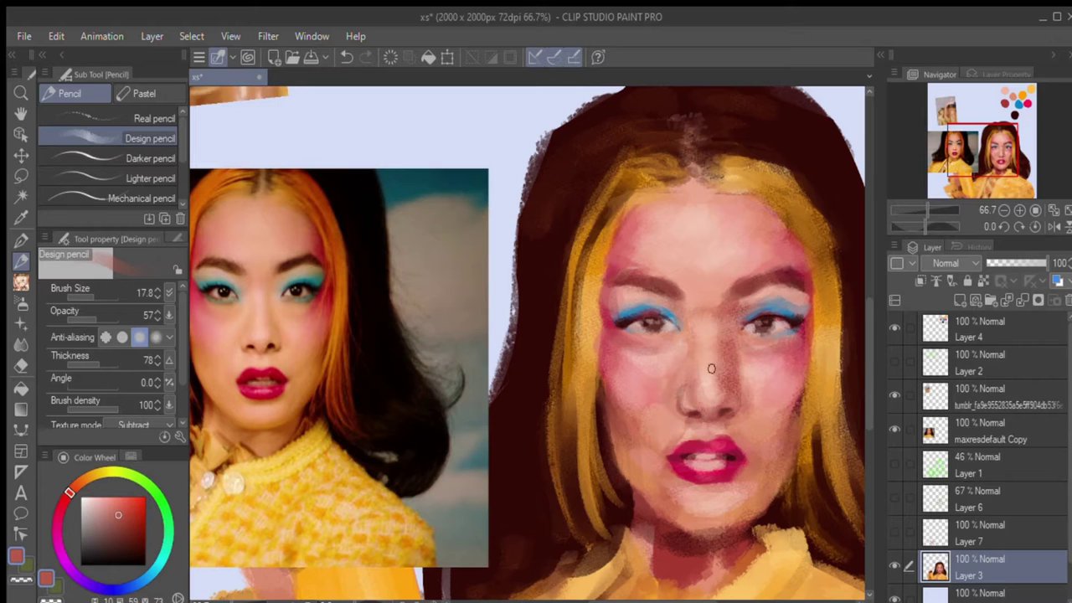
alt+click(729, 326)
key(bracketright)
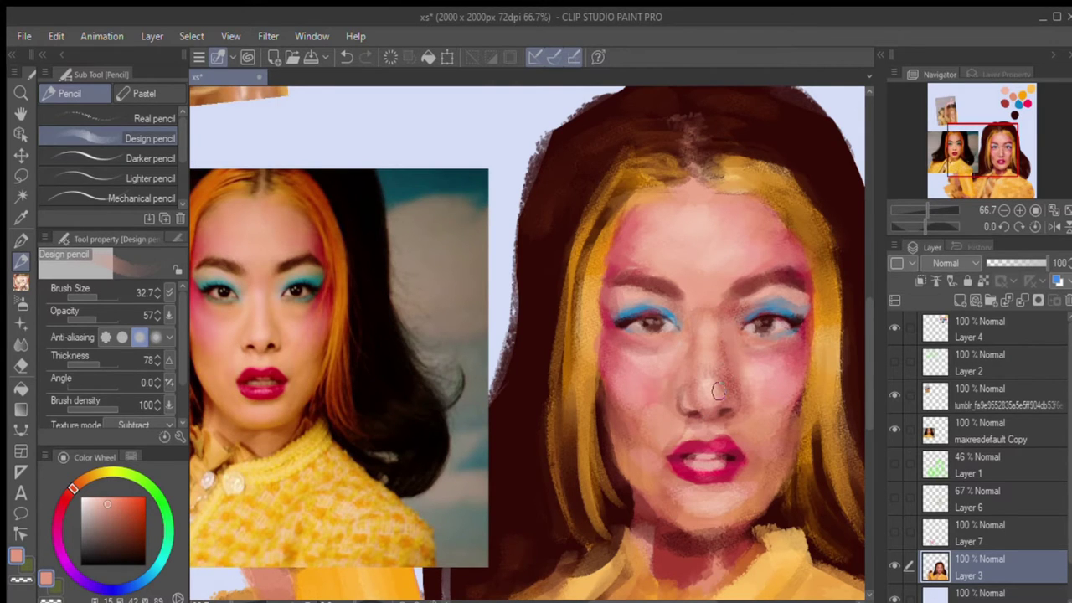
alt+click(719, 303)
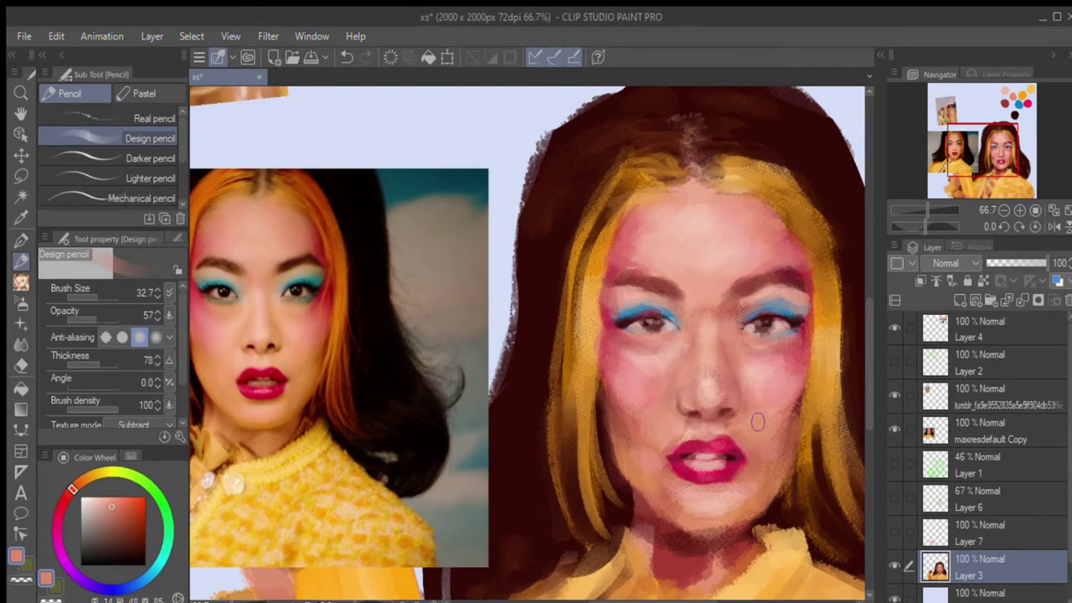
- Soften the blue eyeshadow on both lids up toward the brows with sampled pale skin and pale blue tones at brush size 60.1
alt+click(634, 299)
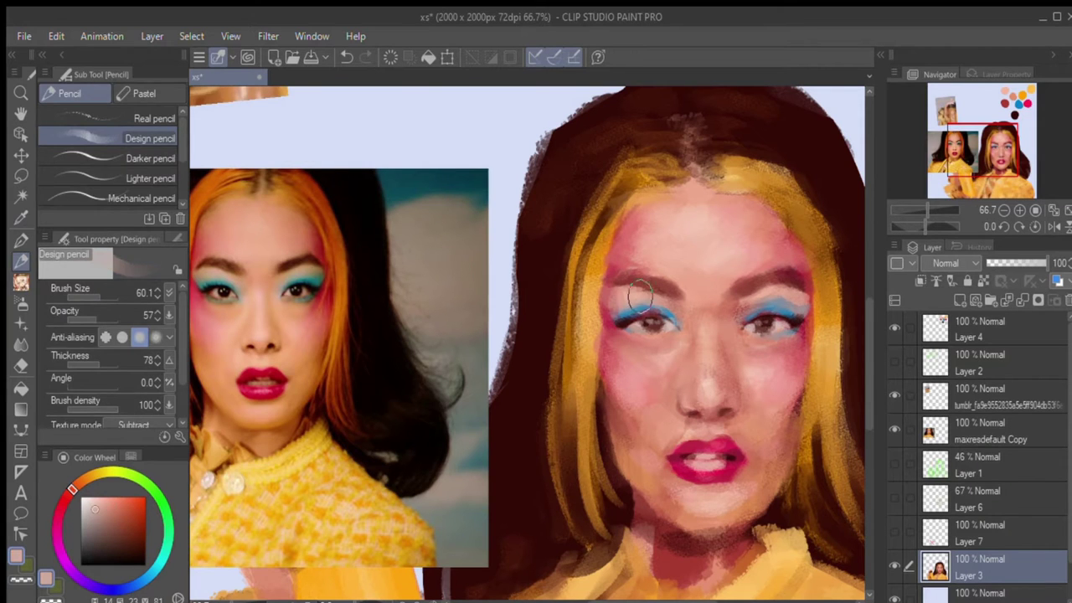
alt+click(795, 310)
- Darken the lash lines of both eyes with a sampled near-black, reducing brush size to 13.1 and opacity to 44, and undo the last stroke
click(92, 293)
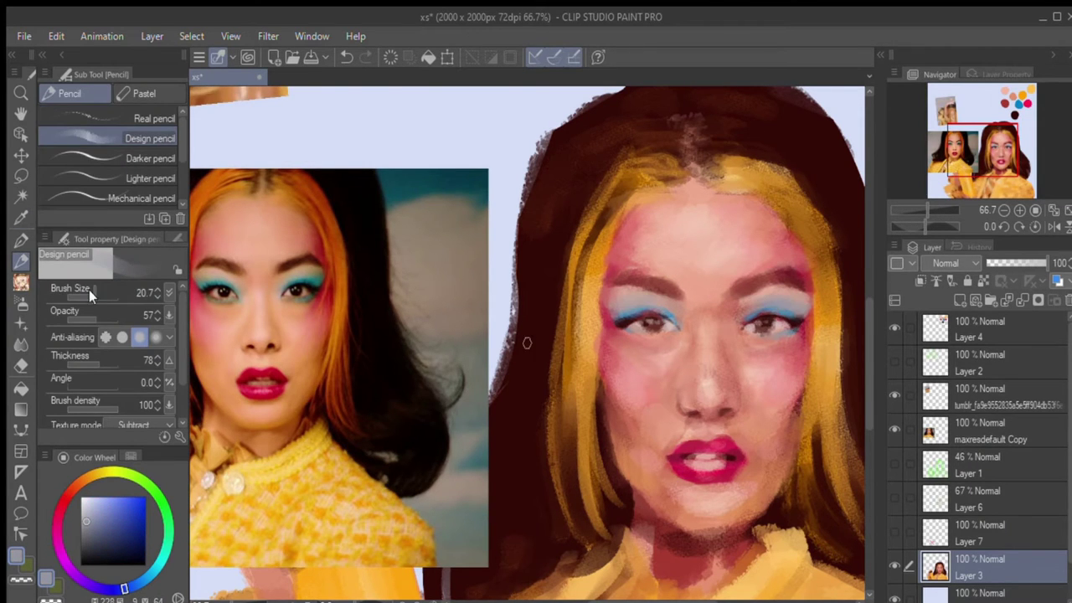
alt+click(799, 322)
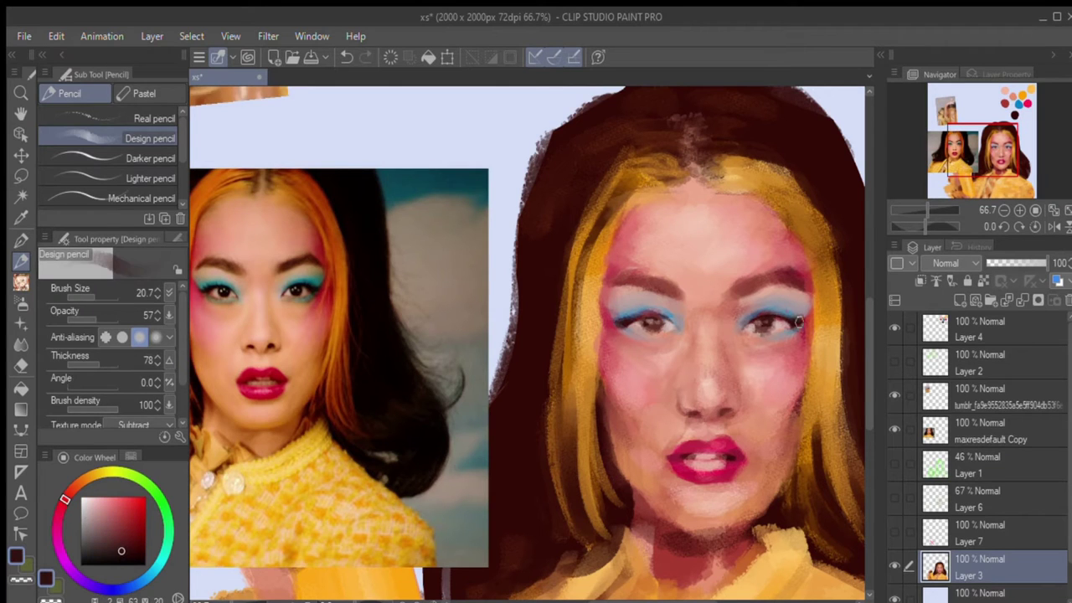
key(bracketleft)
key(bracketleft)
key(bracketleft)
key(bracketleft)
key(ctrl+z)
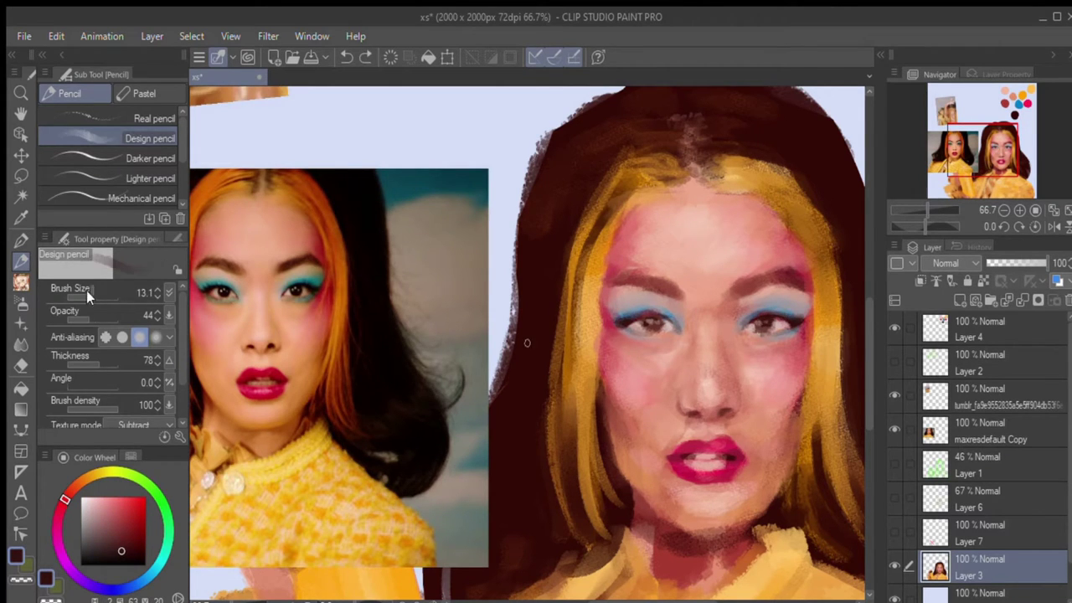
- Deepen the eyeshadow with sampled muted blues and darken both brows with sampled dark brown at brush size 28.1
alt+click(648, 310)
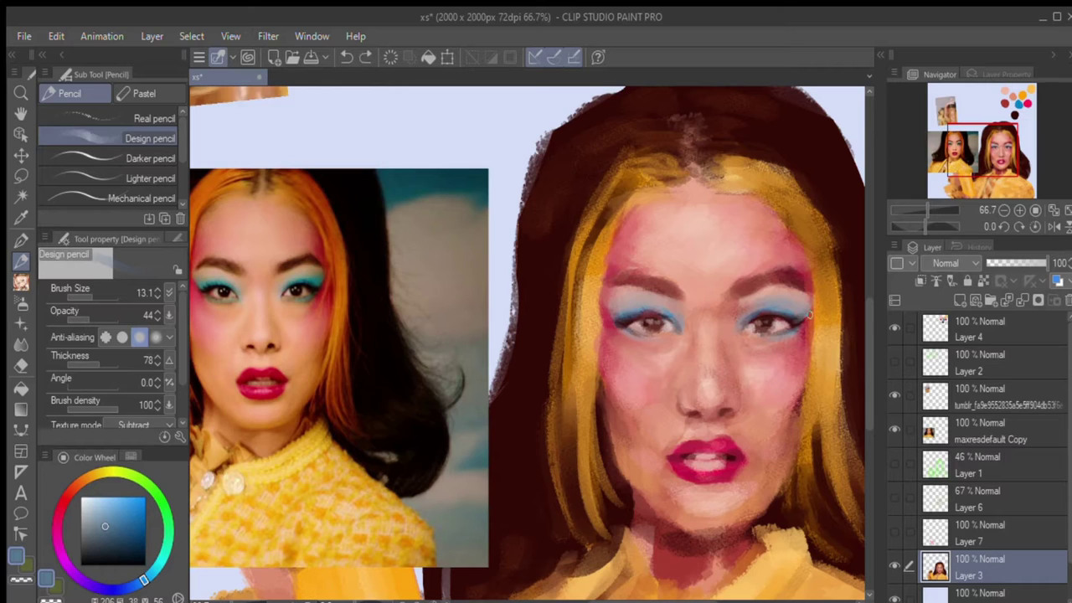
alt+click(646, 307)
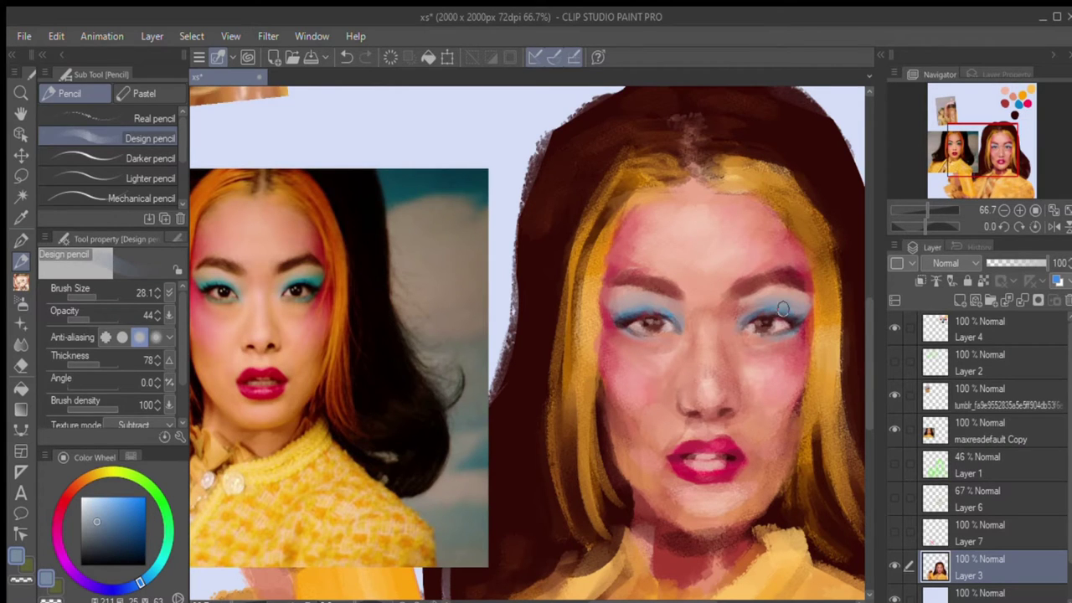
alt+click(662, 336)
mouse_move(682, 287)
mouse_down()
mouse_move(792, 275)
mouse_move(624, 277)
mouse_up()
alt+click(807, 313)
alt+click(721, 282)
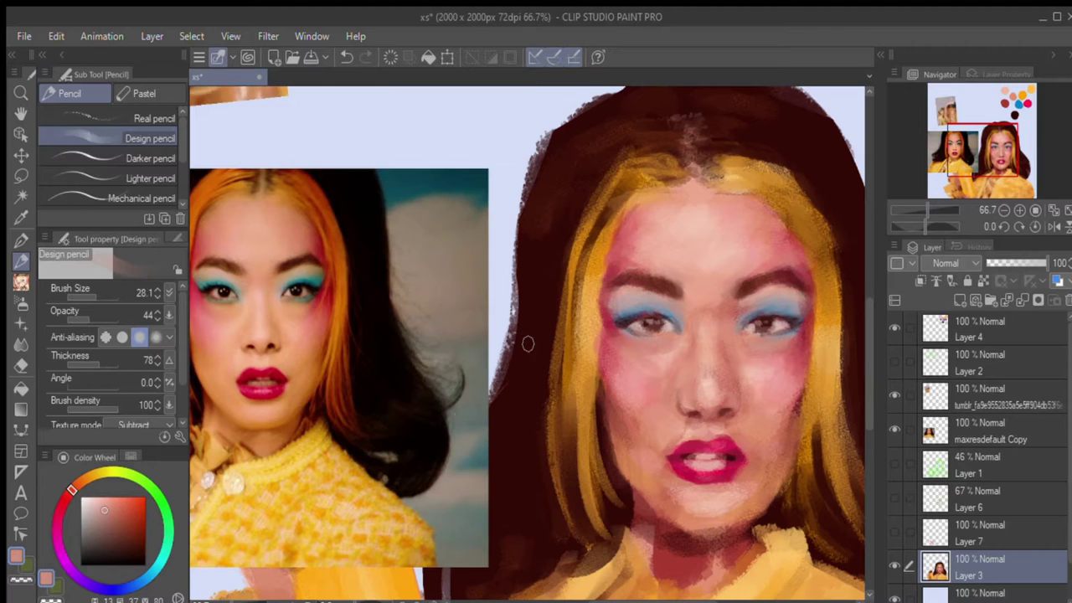
- Retouch the skin around the mouth and beneath the chin with sampled peach and dark red, and save the file
alt+click(701, 428)
alt+click(666, 465)
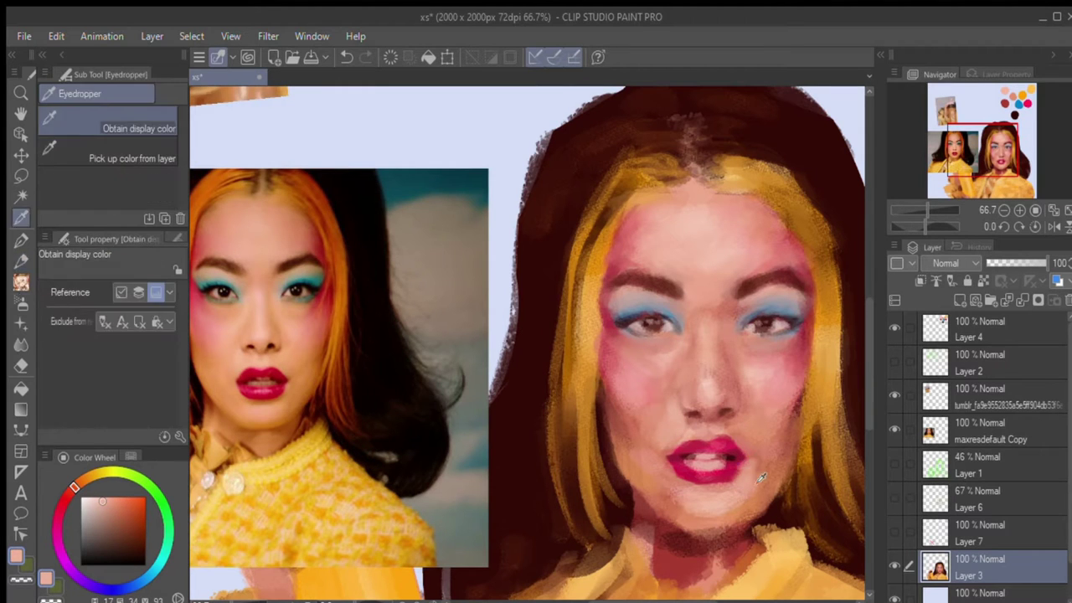
click(82, 301)
alt+click(704, 534)
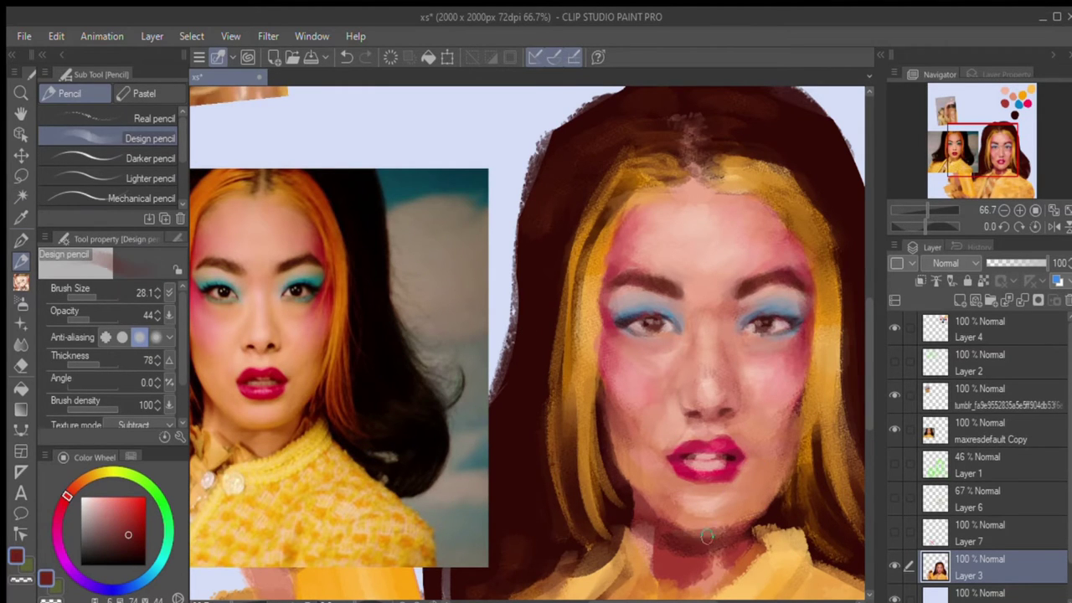
key(ctrl+s)
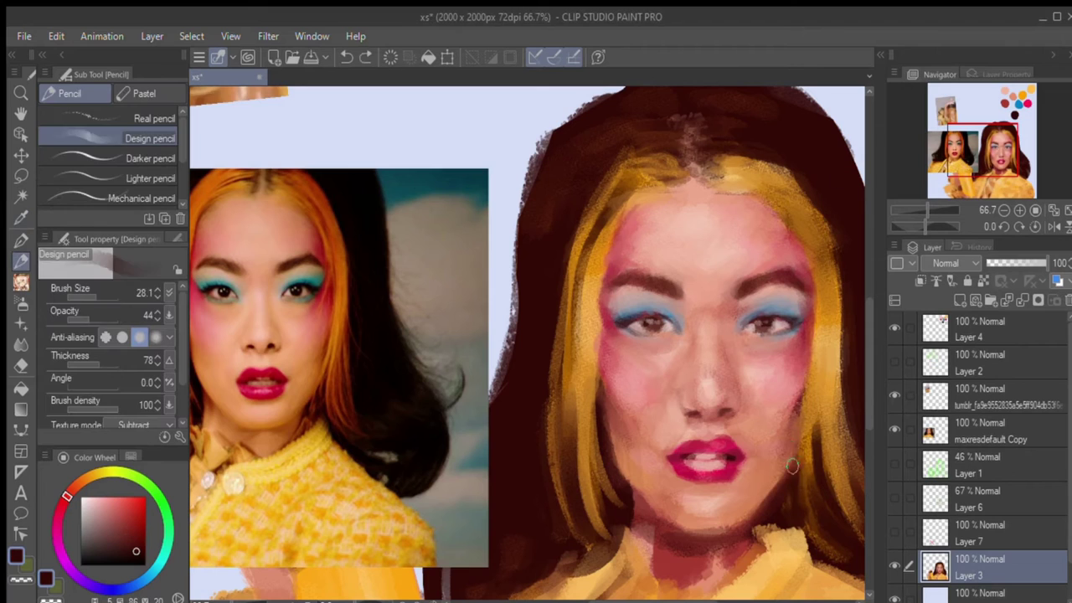
- Blend the cheeks, jaw and forehead with sampled pink and orange skin tones, enlarging the brush to 60.1 and 81.6
alt+click(646, 471)
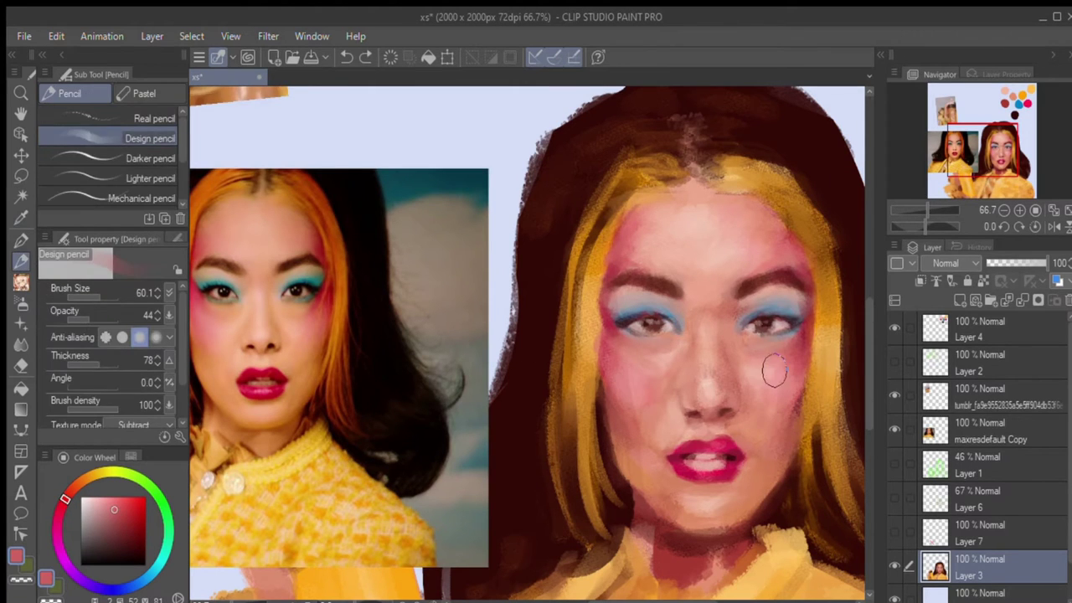
alt+click(679, 493)
alt+click(604, 419)
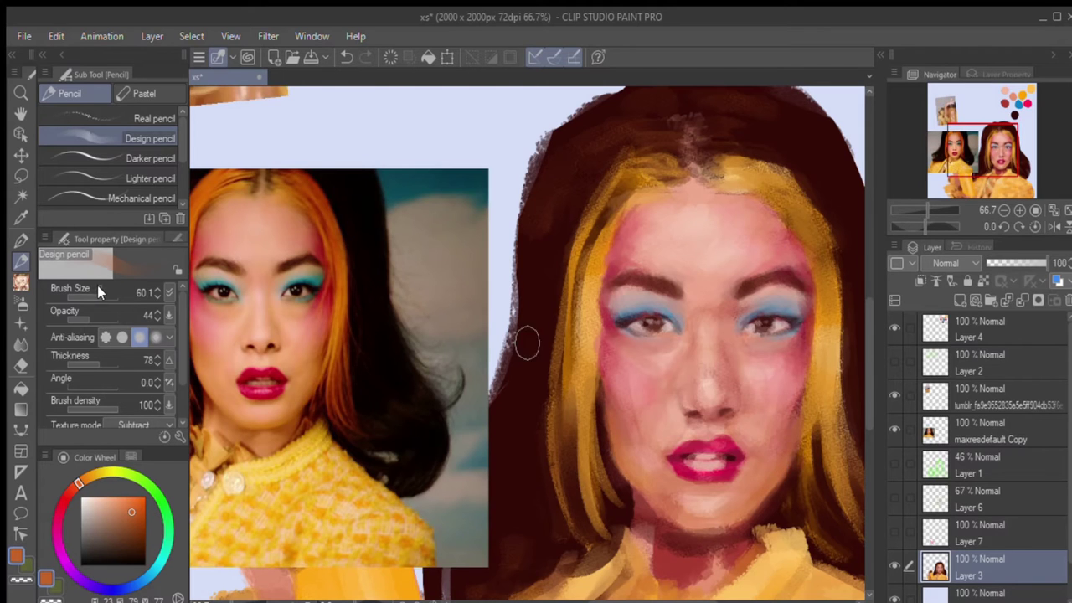
drag(659, 222, 679, 225)
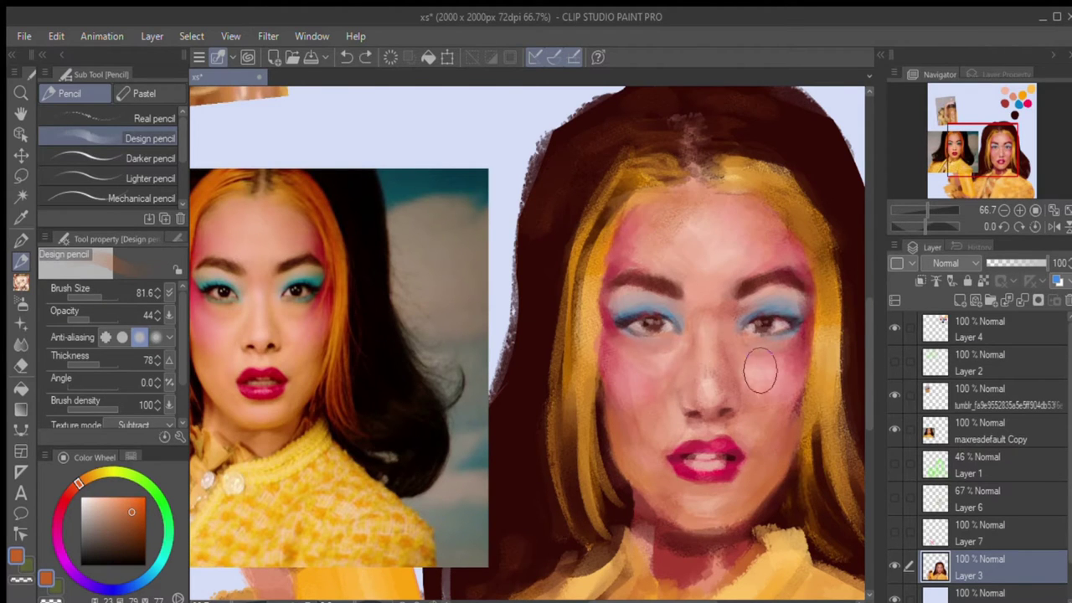
- Repaint the lips with sampled pink and dark crimson at opacity 76, reducing the brush size to 15.3
alt+click(680, 452)
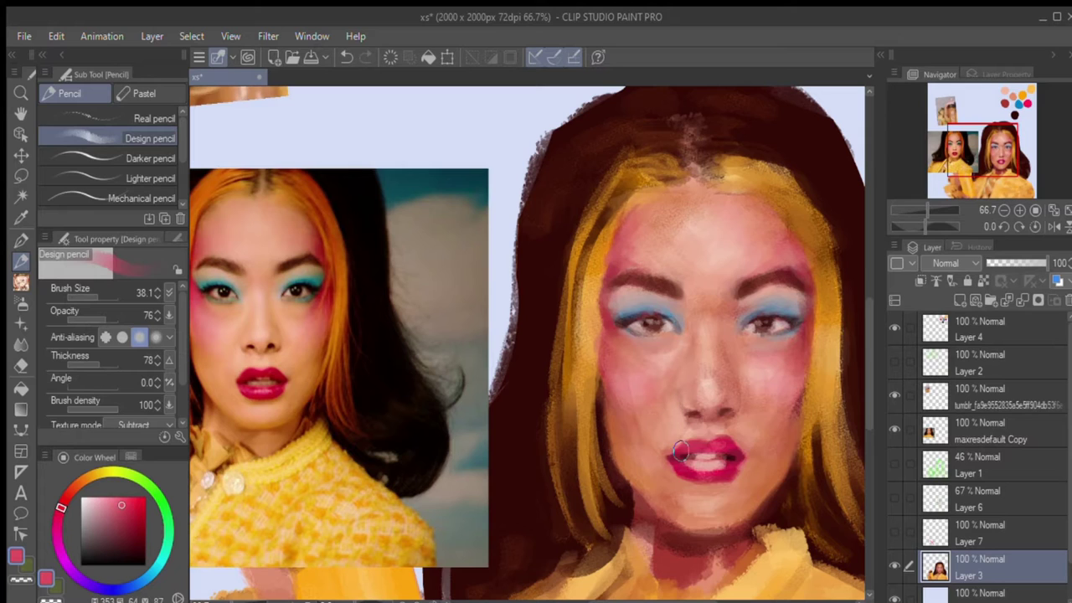
click(93, 292)
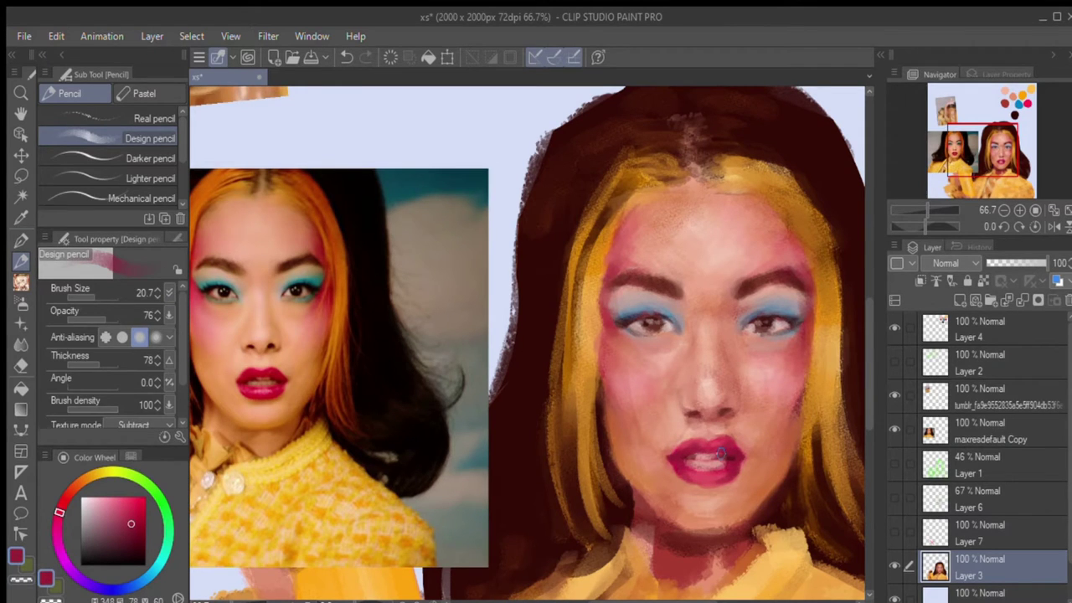
alt+click(710, 457)
click(85, 288)
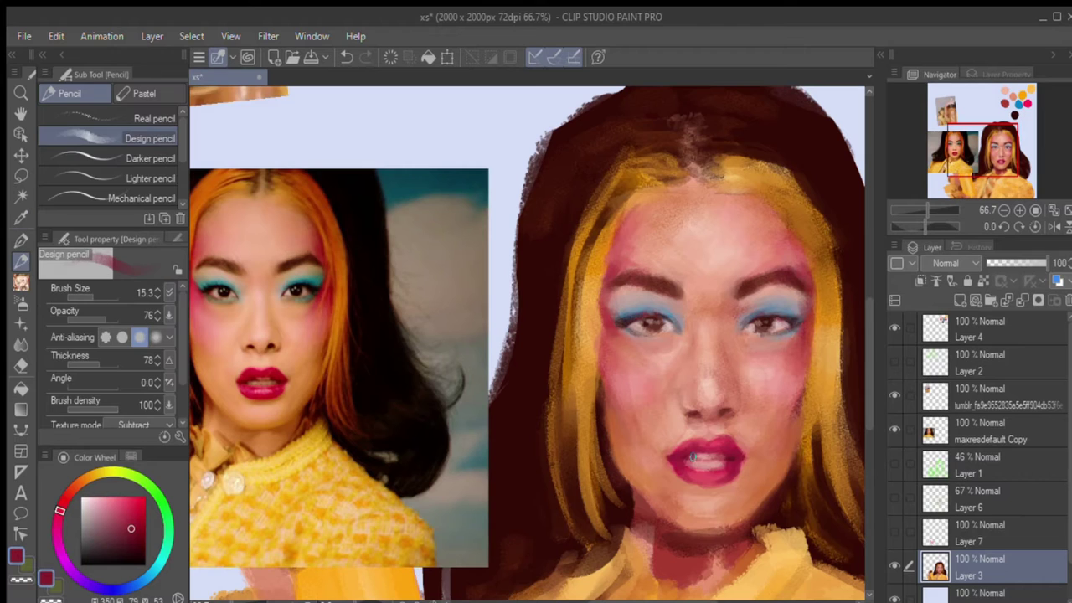
- Brighten the lips with hot pink sampled from the palette swatch at size 28.1, and darken the lip line with deep crimson at 13.1
alt+click(491, 95)
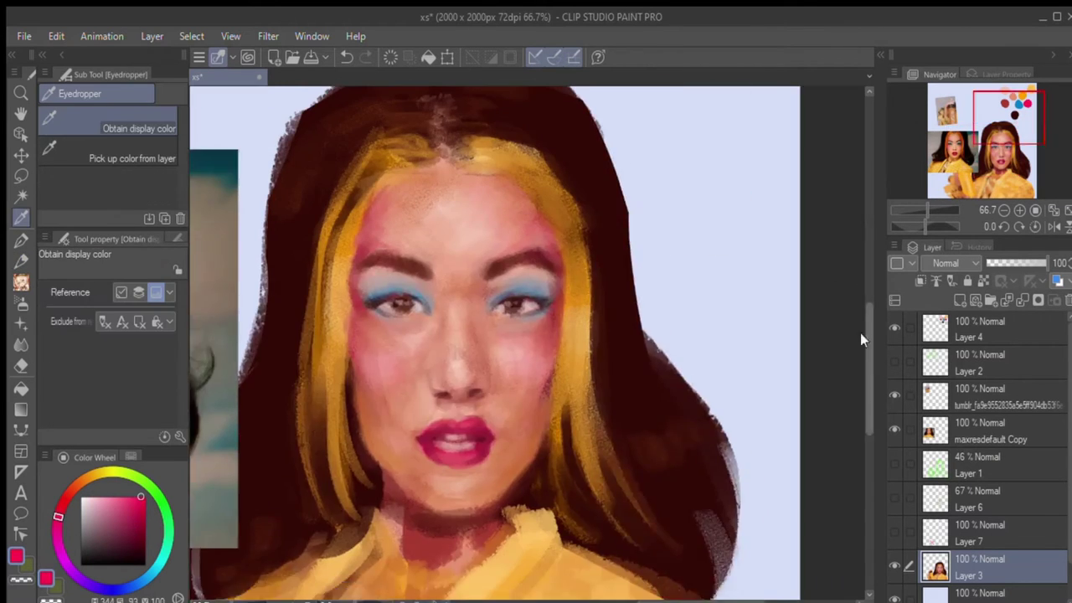
click(108, 292)
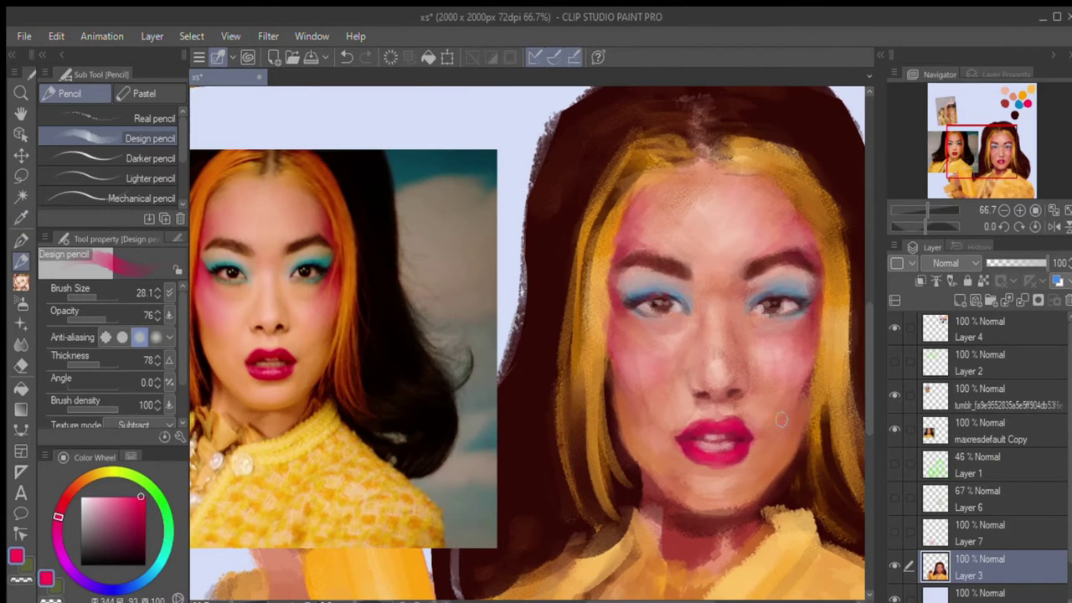
alt+click(728, 433)
drag(728, 433, 692, 434)
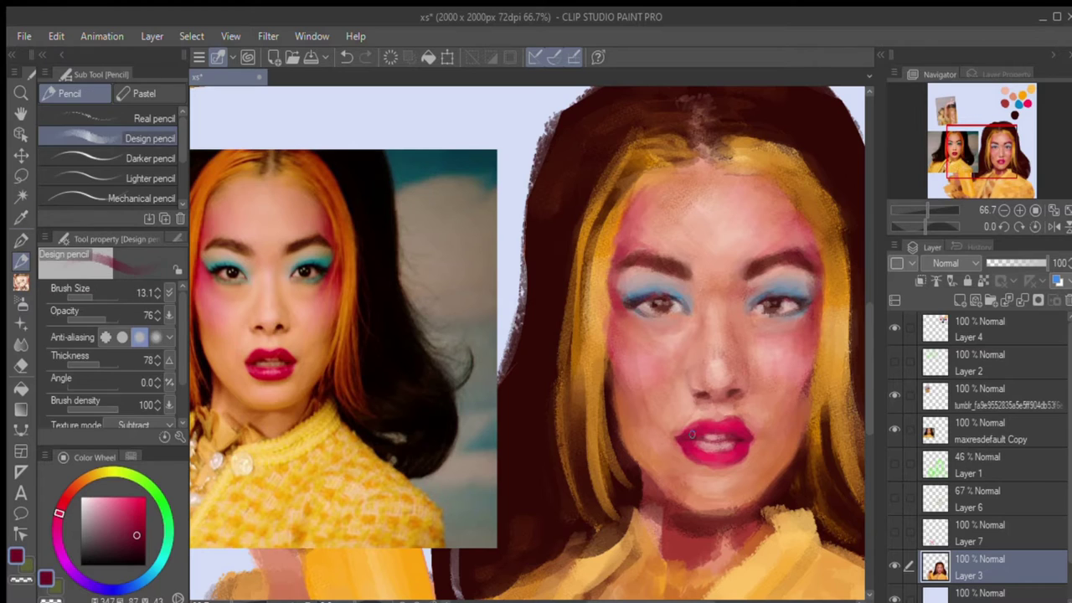
alt+click(731, 452)
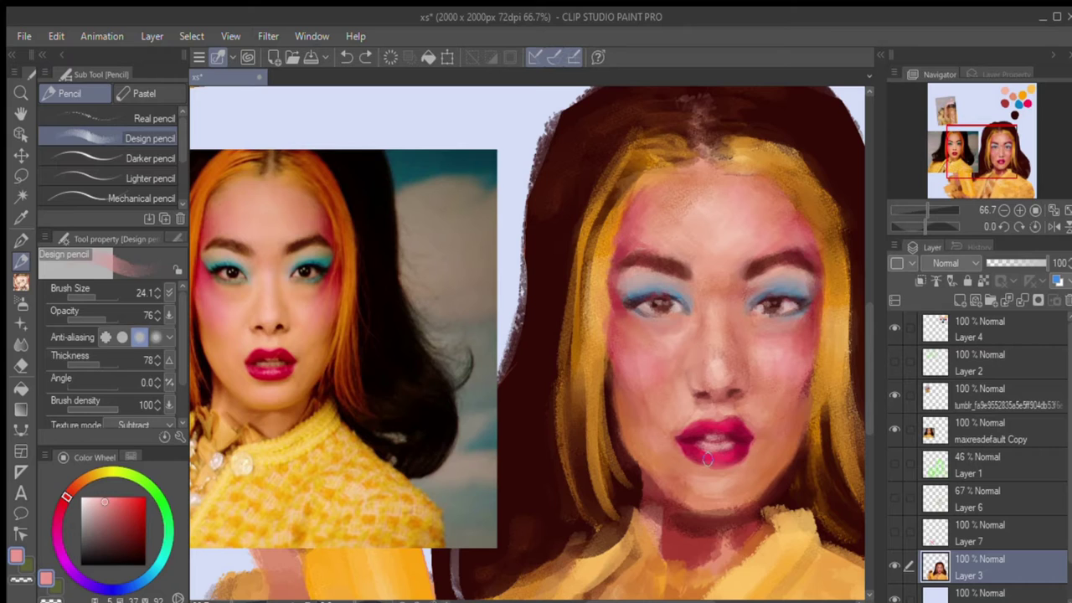
- Deepen the lip colour with sampled crimson and clean up the skin around the upper lip with sampled peach at brush size 17.8
alt+click(717, 429)
click(90, 292)
alt+click(705, 412)
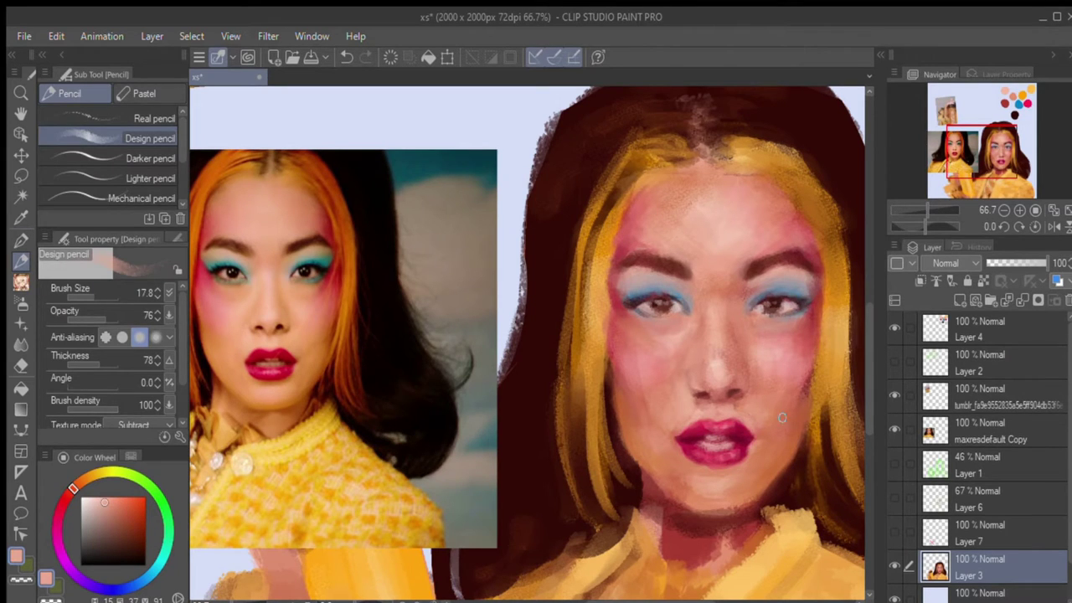
- Blend the chin, jaw and skin below the lips with sampled orange, red and peach tones, using brush sizes 28.1 and 44.3
alt+click(682, 399)
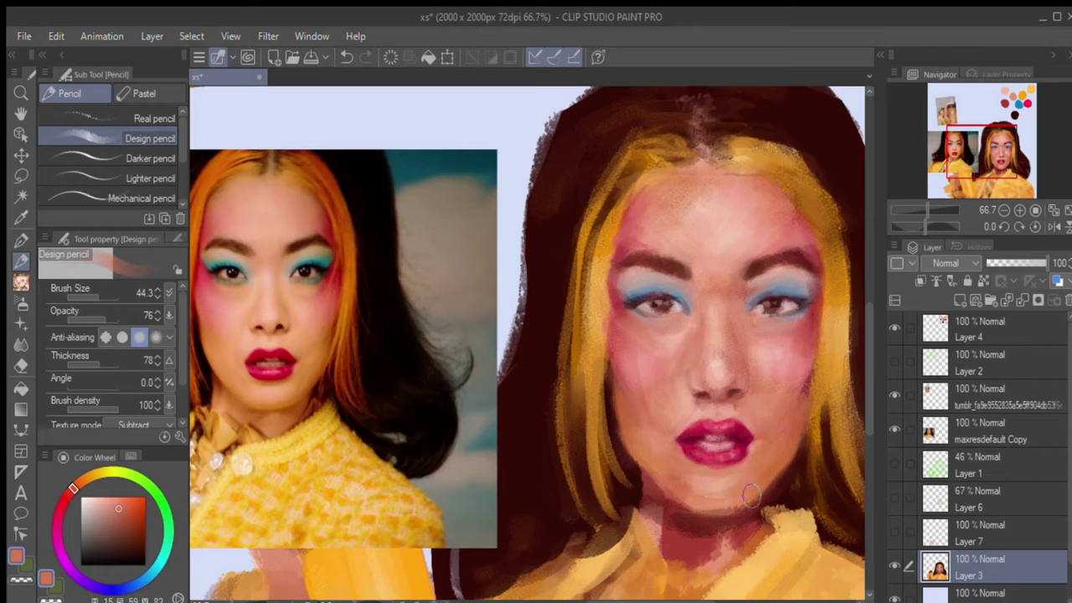
alt+click(722, 444)
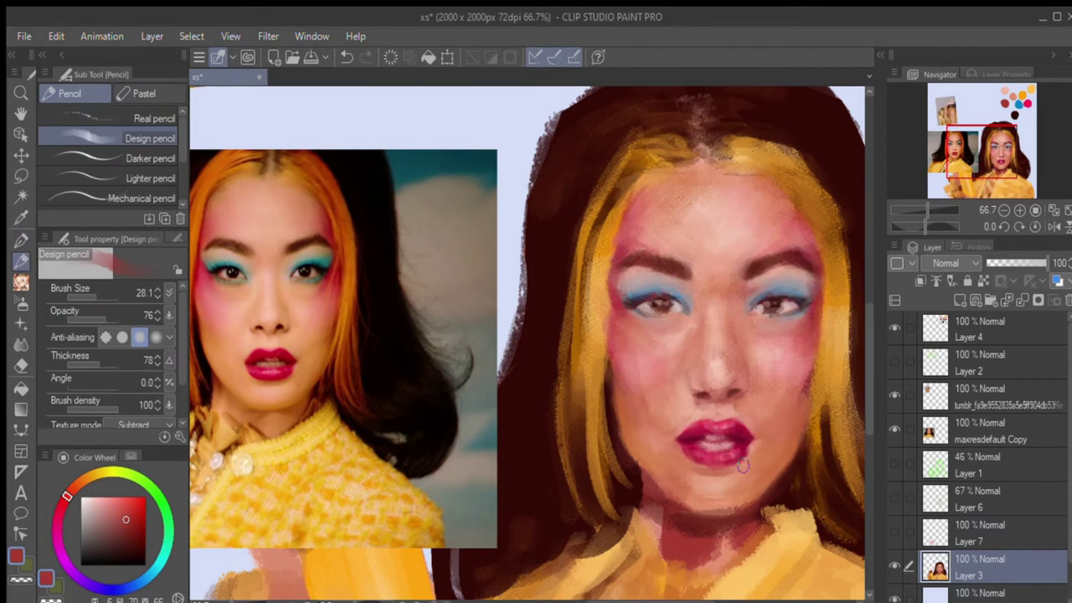
alt+click(712, 502)
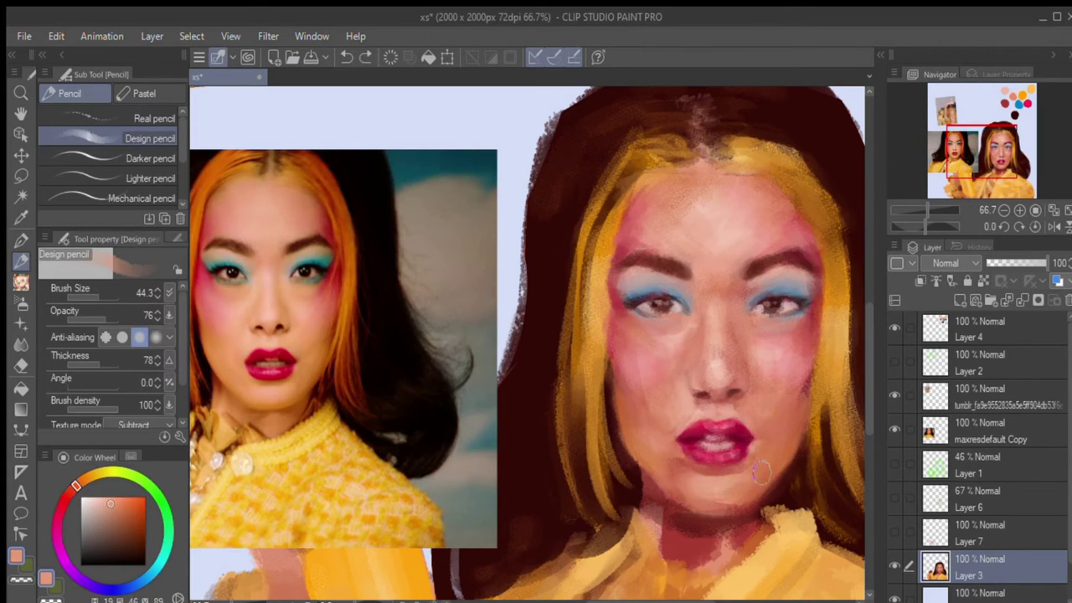
- Brighten the forehead and cheeks with sampled light peach and pink tones, raising the brush size to 51.6
alt+click(714, 195)
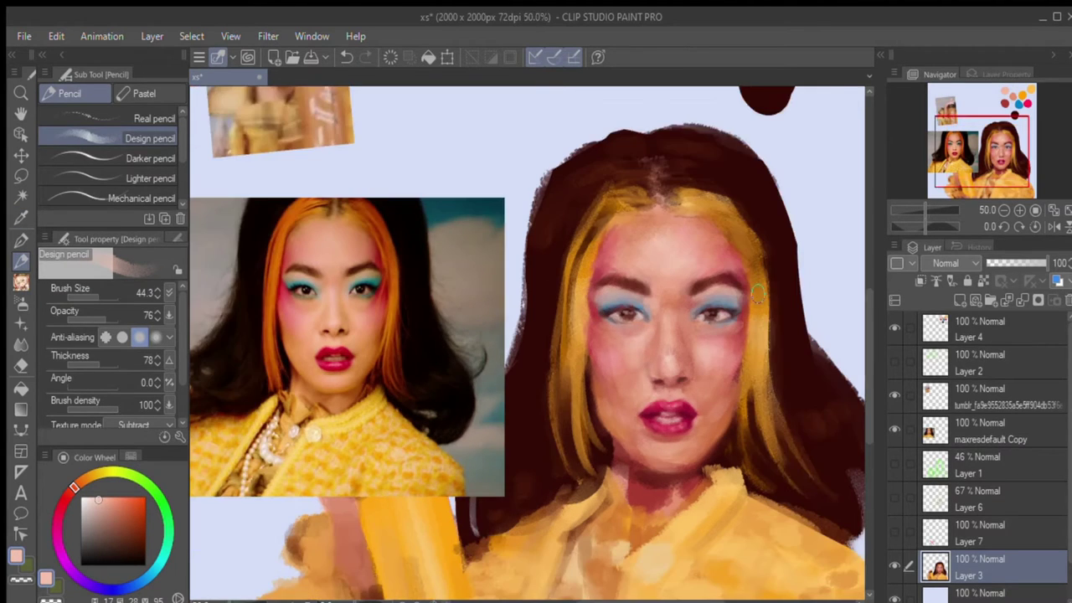
alt+click(686, 486)
key(bracketright)
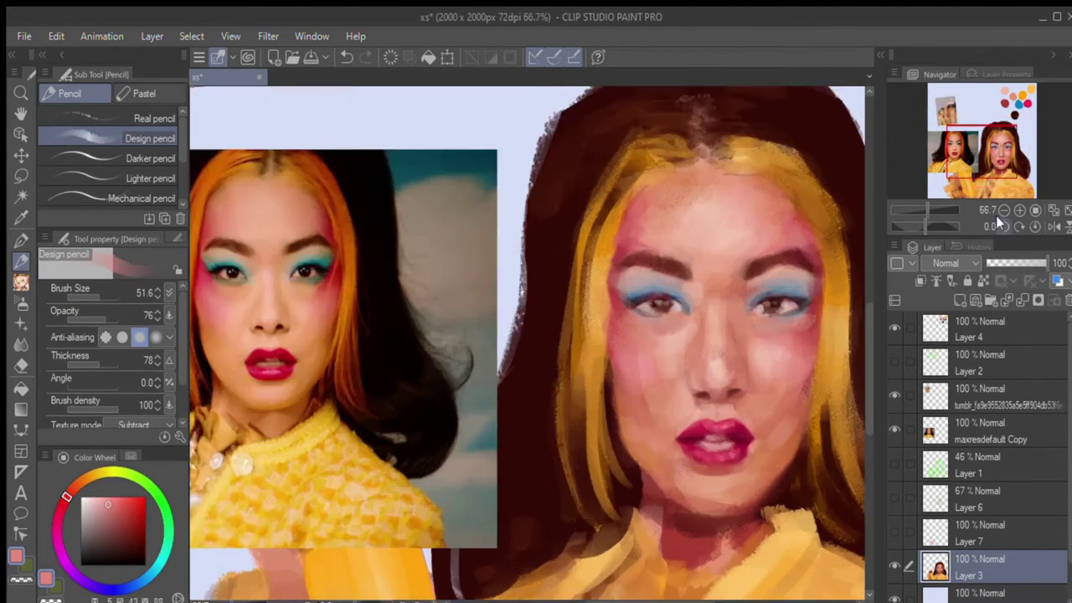
- On a new layer, paint sampled peach over the eyelids, cheeks and neck at pencil opacity 100 and size 60.1, and reduce the layer's opacity
drag(99, 315, 168, 315)
key(ctrl+shift+n)
key(bracketright)
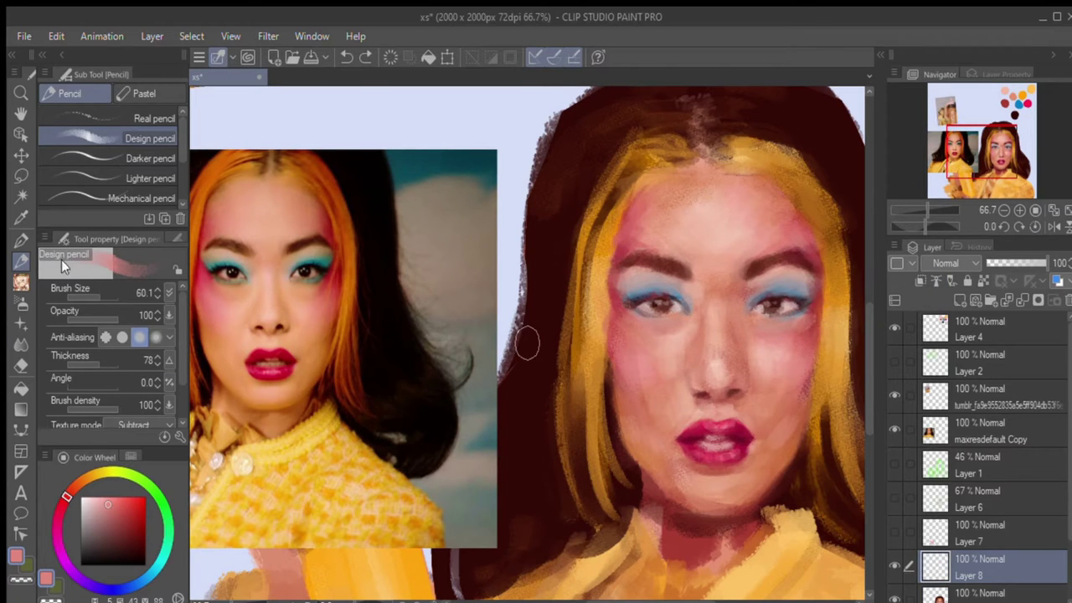
alt+click(734, 267)
drag(620, 268, 746, 281)
drag(619, 351, 729, 415)
drag(645, 485, 745, 557)
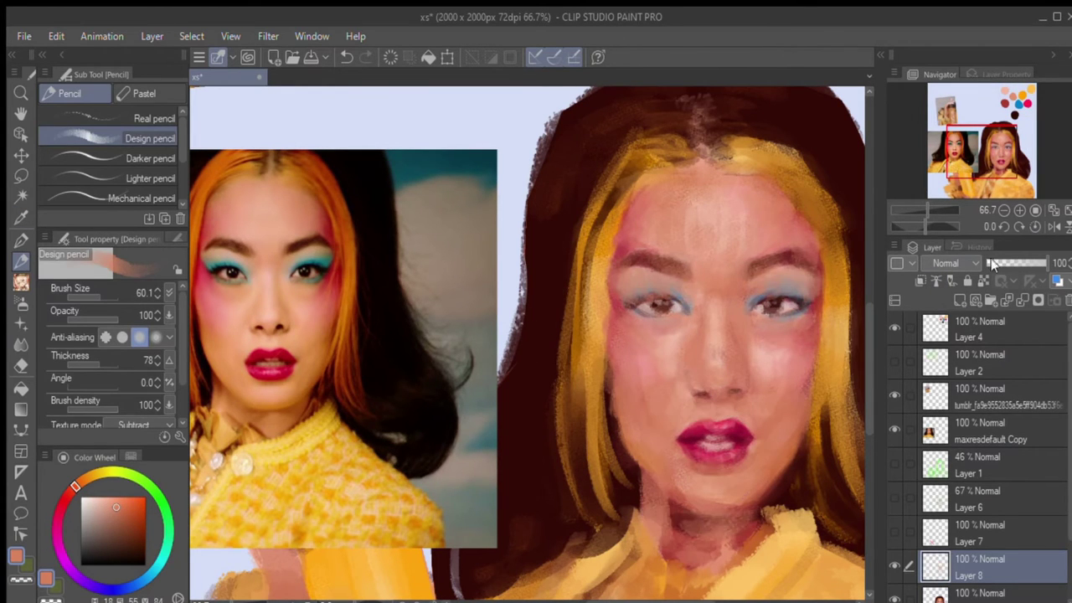
drag(1047, 263, 997, 263)
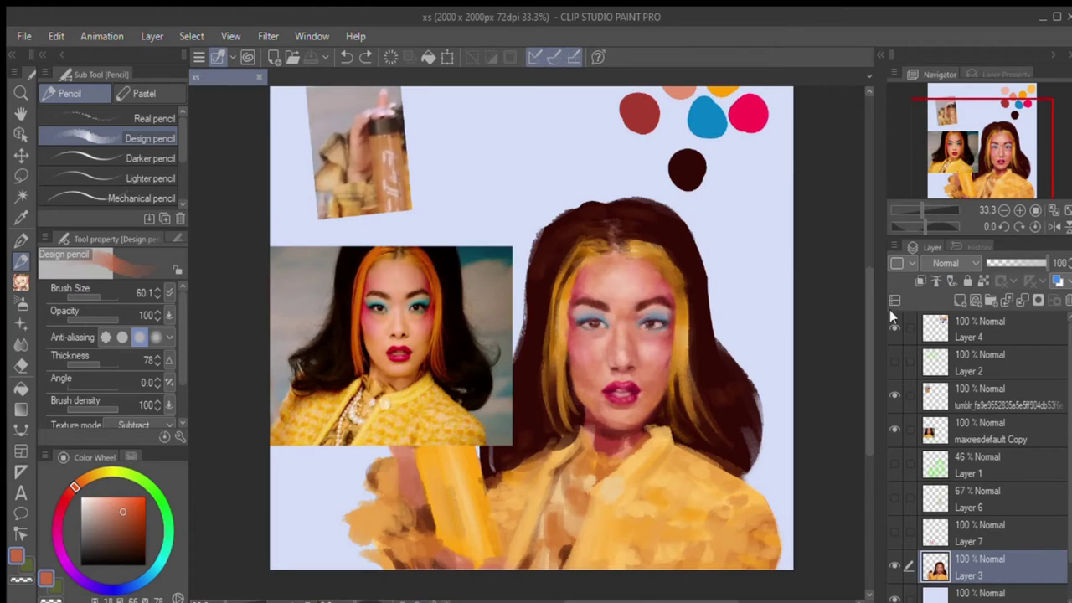
- Hide the hand reference and colour palette layers, crop the canvas to 2000 x 1445 px, and merge the background into the portrait layer
click(988, 398)
click(895, 396)
click(21, 155)
click(988, 329)
click(895, 328)
scroll(531, 335, up, 3)
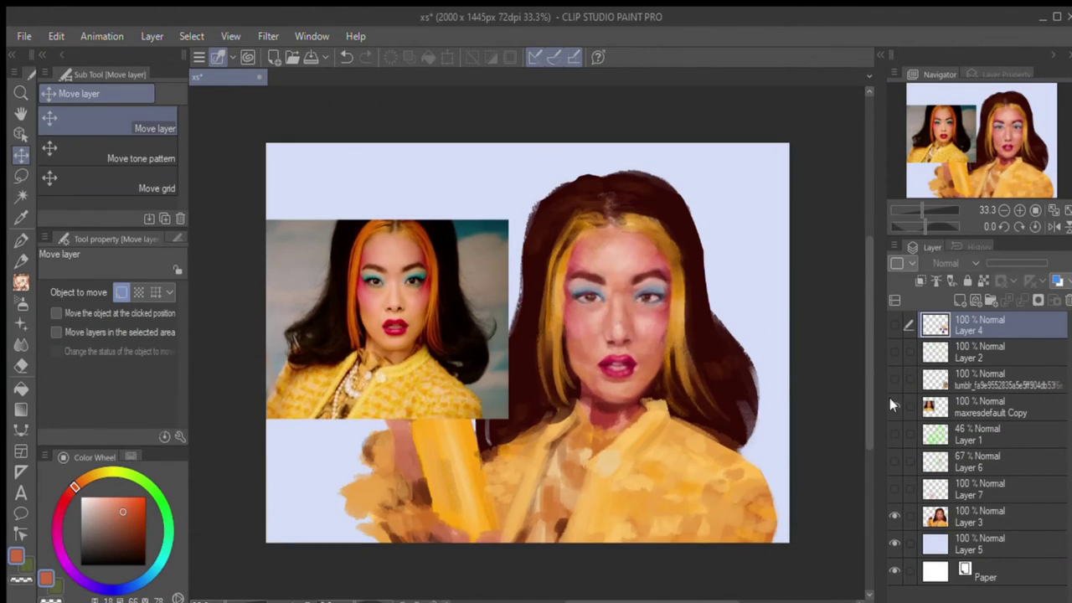
click(894, 409)
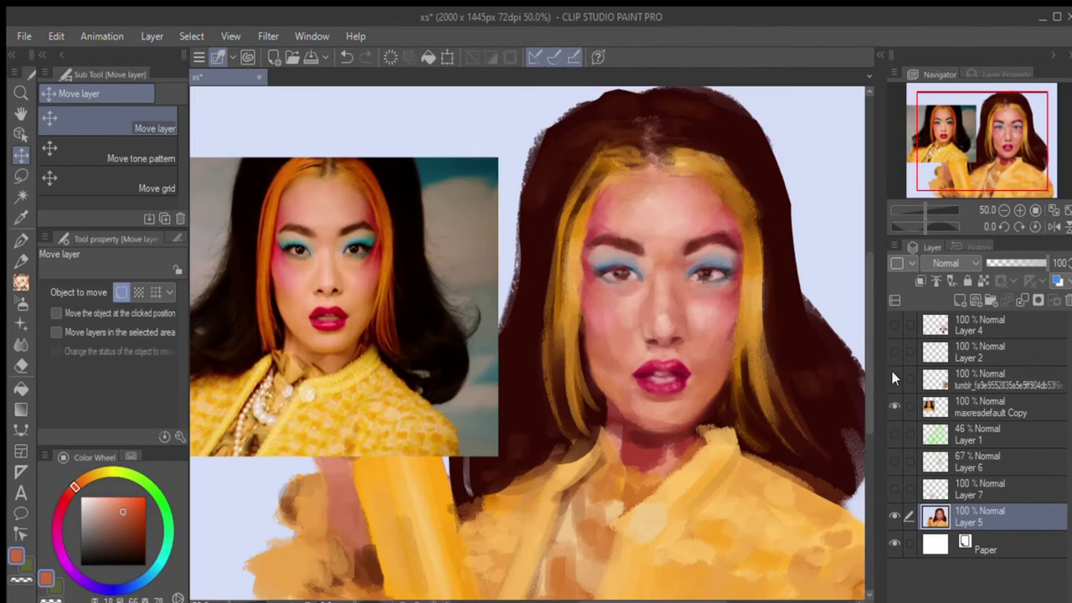
- On a new layer, paint sampled peach highlights over the forehead and cheeks, and set the layer to Screen at 13% opacity
alt+click(662, 201)
mouse_move(632, 192)
mouse_down()
mouse_move(678, 201)
mouse_move(642, 239)
mouse_move(701, 325)
mouse_move(653, 361)
mouse_move(629, 359)
mouse_move(636, 344)
mouse_move(626, 345)
mouse_up()
alt+click(636, 344)
scroll(954, 263, down, 7)
drag(1047, 263, 989, 263)
scroll(939, 263, down, 1)
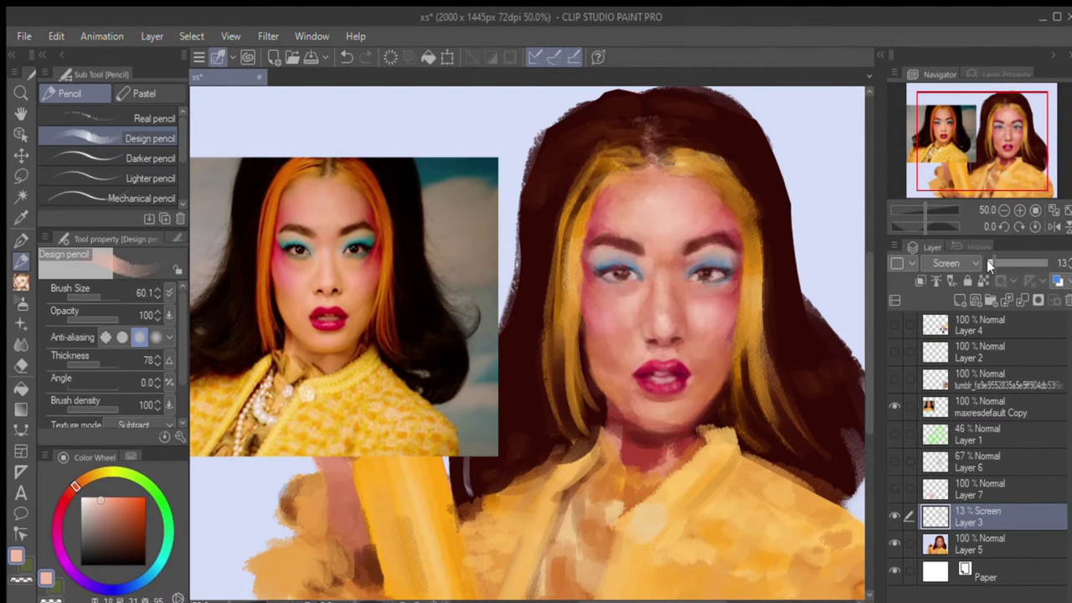
scroll(954, 263, down, 4)
scroll(959, 261, down, 2)
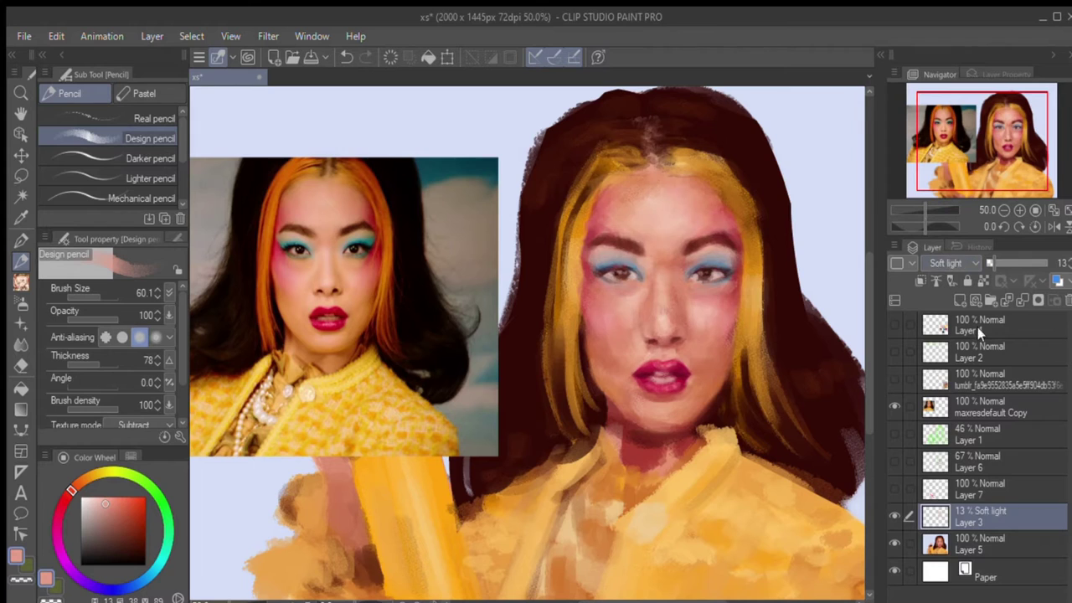
- On a new layer above the portrait, paint sampled dark red shadows along the cheeks, jaw and chin at brush size 60.1
click(980, 544)
click(961, 300)
alt+click(661, 375)
drag(586, 331, 624, 390)
drag(712, 331, 737, 406)
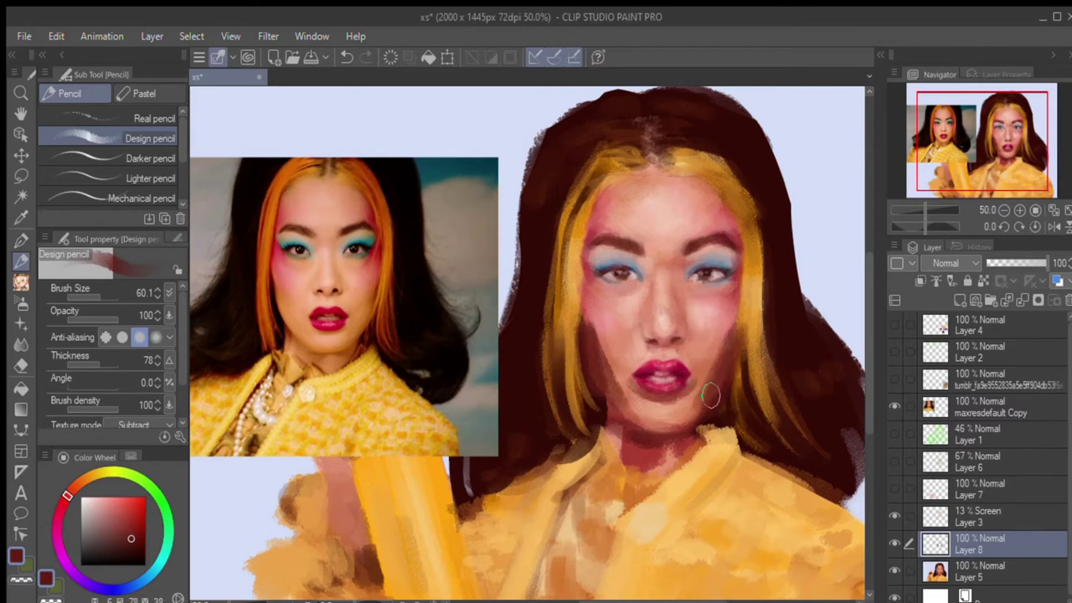
drag(620, 377, 711, 394)
- Extend the dark red shadows over the nose sides, eye corners, temples, forehead and outer cheeks
drag(683, 281, 686, 315)
drag(729, 272, 737, 311)
drag(742, 220, 738, 268)
drag(603, 174, 611, 255)
drag(708, 180, 645, 238)
drag(586, 285, 603, 369)
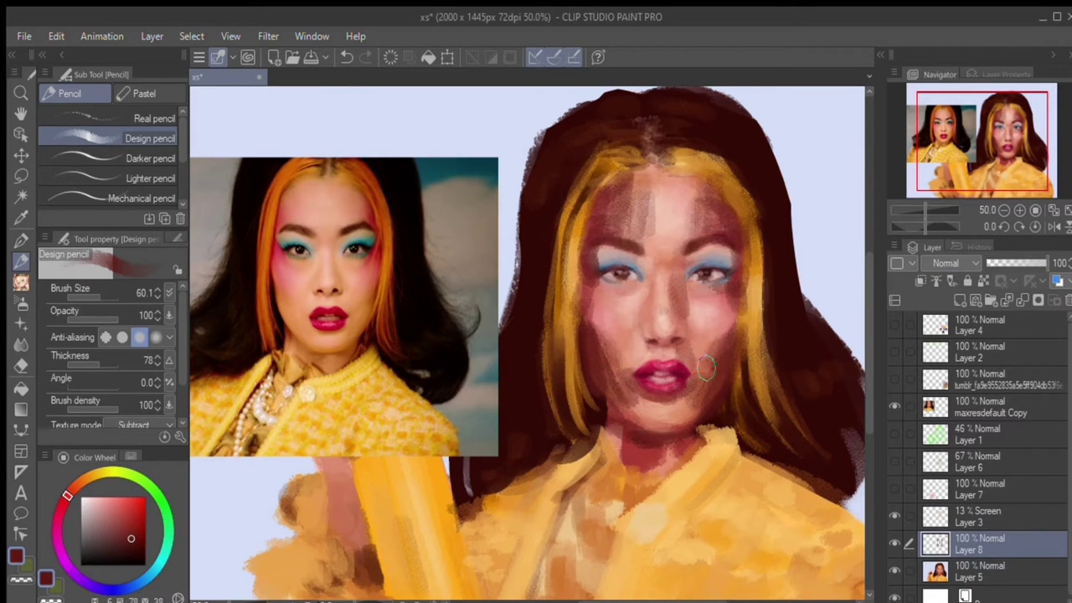
drag(649, 301, 620, 351)
- Soften the face shadows on the forehead, cheeks and jaw with transparent strokes at brush size 110.6
click(134, 523)
key(bracketright)
key(bracketright)
key(bracketright)
drag(641, 180, 645, 243)
drag(708, 184, 712, 235)
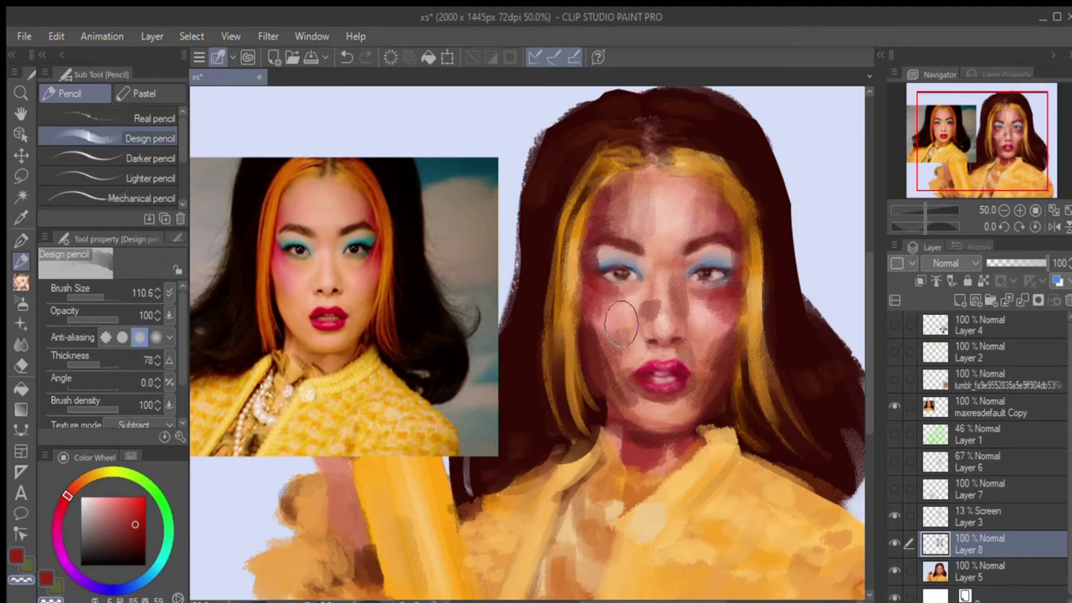
drag(615, 293, 620, 343)
drag(700, 285, 703, 331)
drag(620, 335, 624, 398)
drag(708, 339, 712, 398)
- Set the face shadow layer's blending mode to Multiply and its opacity to 67%
scroll(964, 267, down, 1)
scroll(964, 268, down, 2)
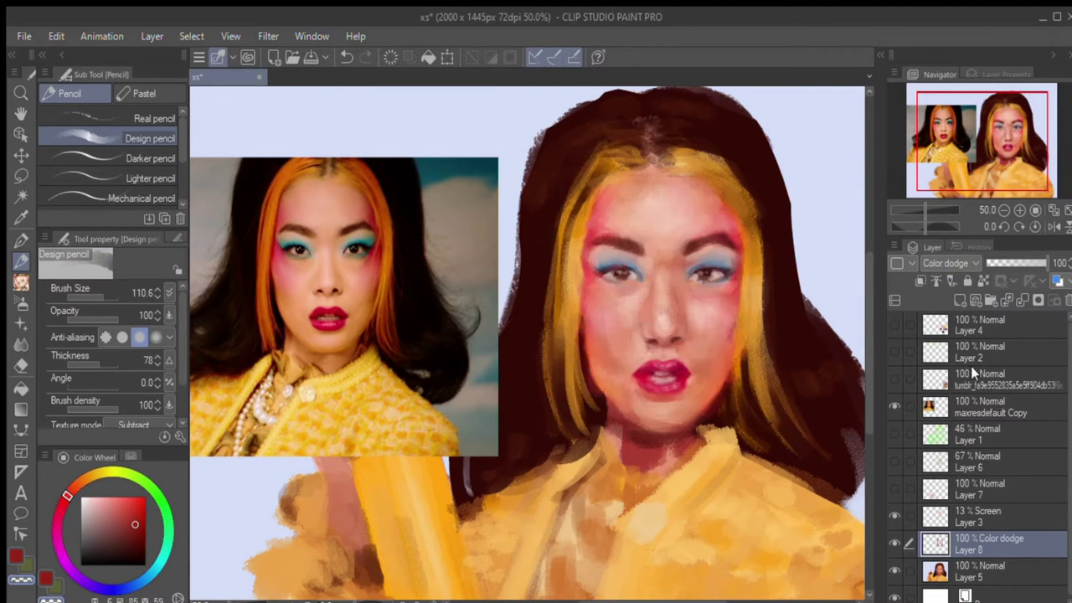
click(990, 263)
click(1030, 263)
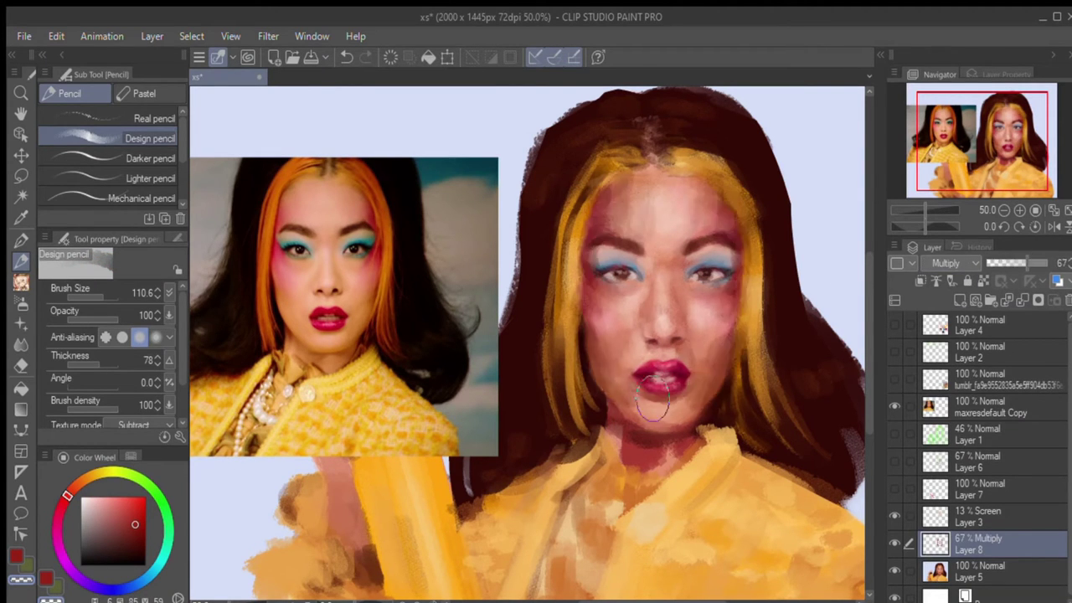
- Try reworking the cheek, nose and jaw shadows with a darker red and transparent strokes at brush size 60.1
click(140, 537)
click(96, 291)
drag(586, 276, 599, 407)
drag(737, 335, 700, 396)
mouse_move(616, 310)
mouse_down()
mouse_move(604, 393)
mouse_move(615, 436)
mouse_up()
mouse_move(687, 277)
mouse_down()
mouse_move(742, 289)
mouse_move(737, 328)
mouse_up()
drag(605, 329, 609, 400)
key(ctrl+z)
key(ctrl+z)
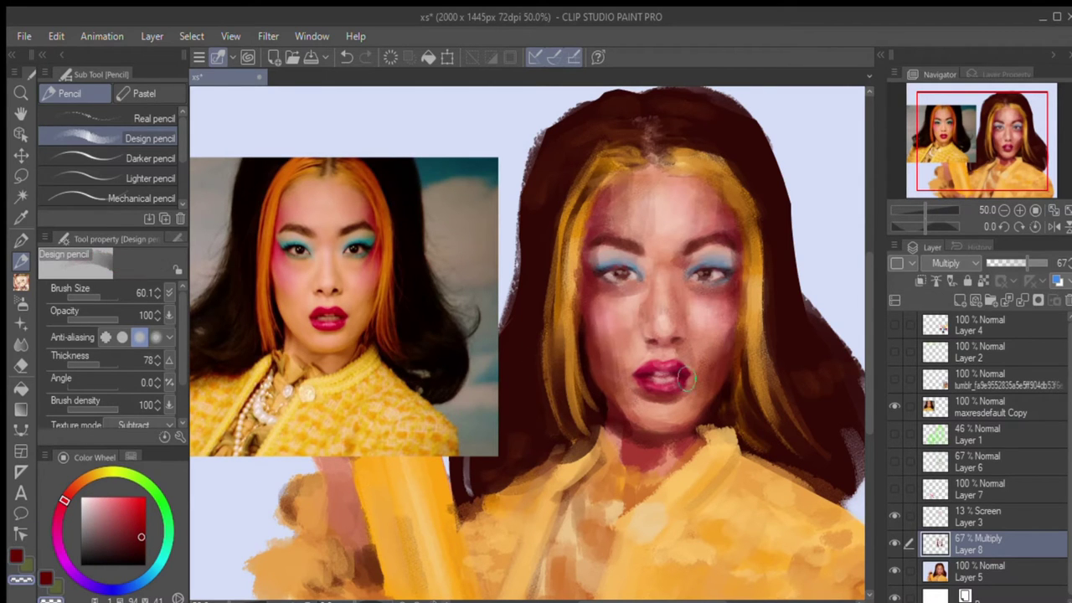
key(ctrl+z)
key(ctrl+z)
key(ctrl+z)
key(ctrl+z)
- Reduce the shadow layer's opacity to 14% and merge it with the Screen highlight layer and the portrait layer
key(p)
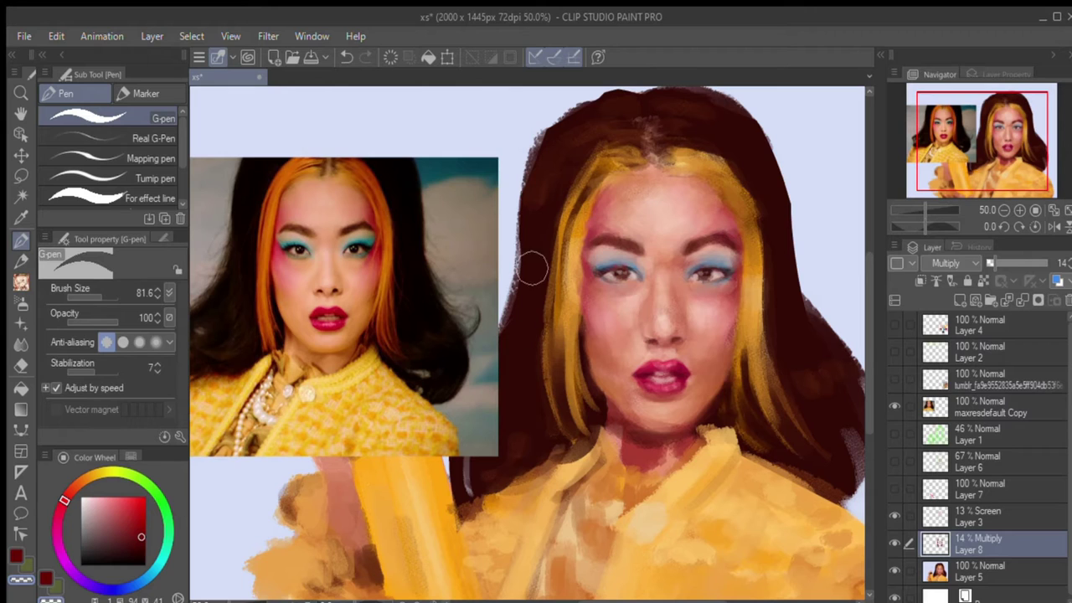
shift+click(980, 516)
shift+click(980, 571)
key(shift+alt+e)
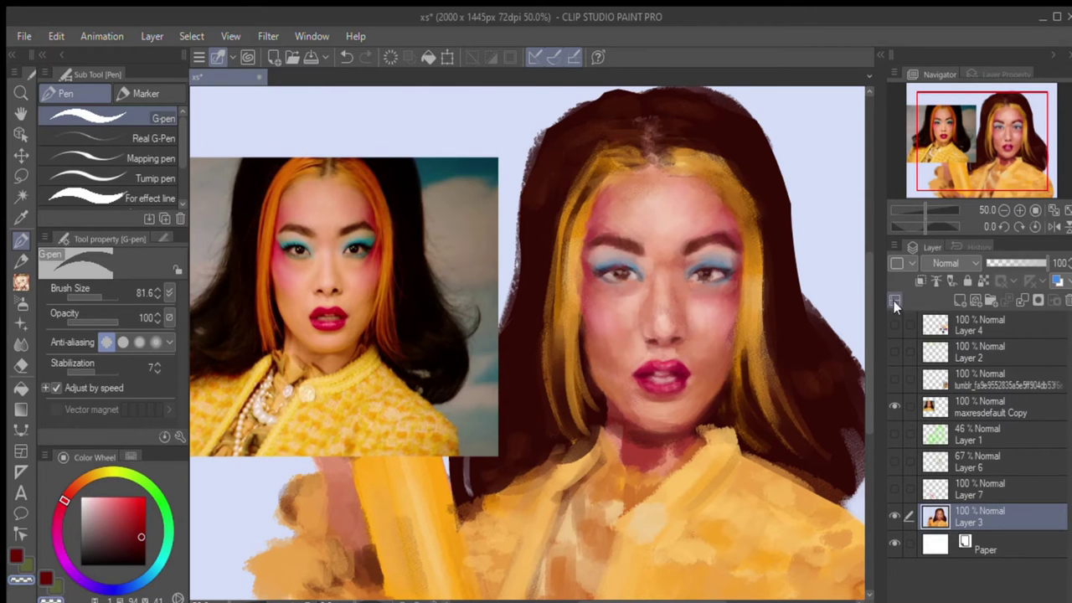
- Hide the face reference, repaint the hair outline with sampled dark brown at size 60.1, and tidy the jacket shoulder with orange at size 24.1
click(895, 406)
drag(980, 143, 999, 136)
alt+click(554, 138)
key(p)
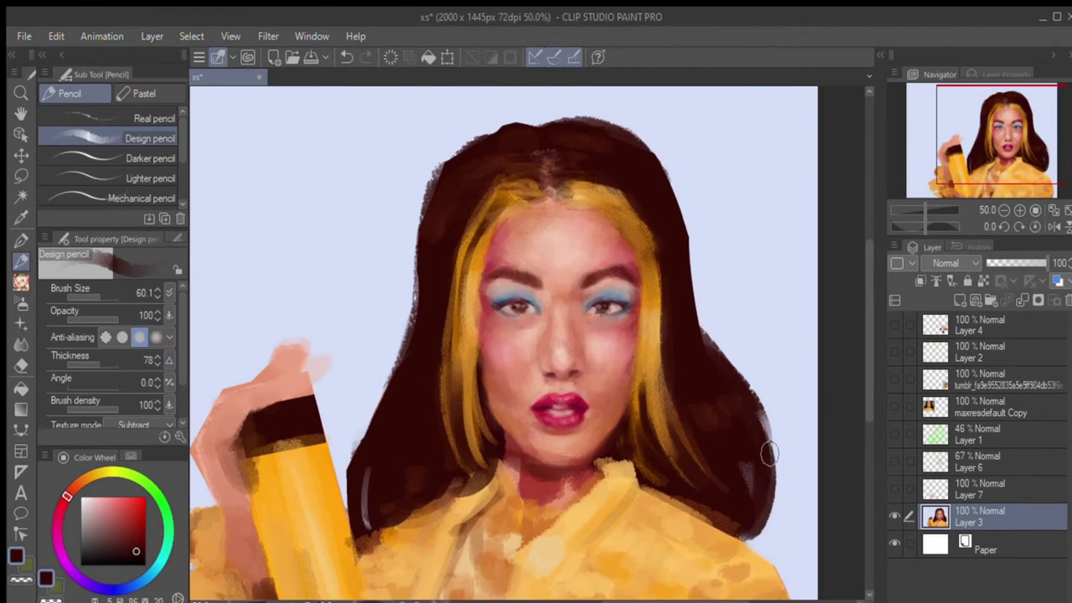
mouse_move(554, 138)
mouse_down()
mouse_move(423, 362)
mouse_move(419, 480)
mouse_move(468, 476)
mouse_move(419, 488)
mouse_up()
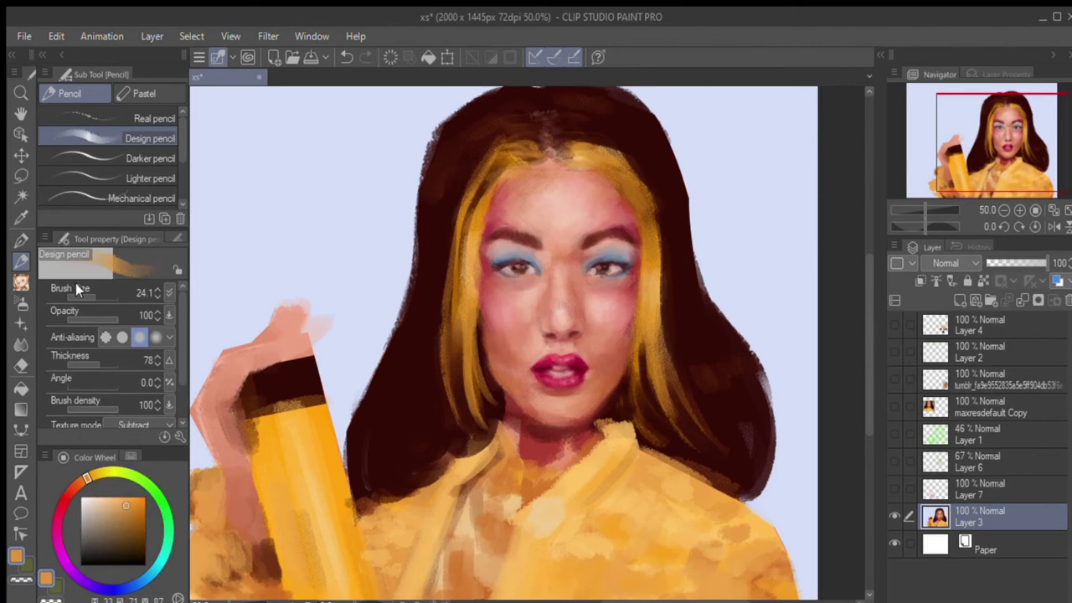
drag(407, 478, 392, 471)
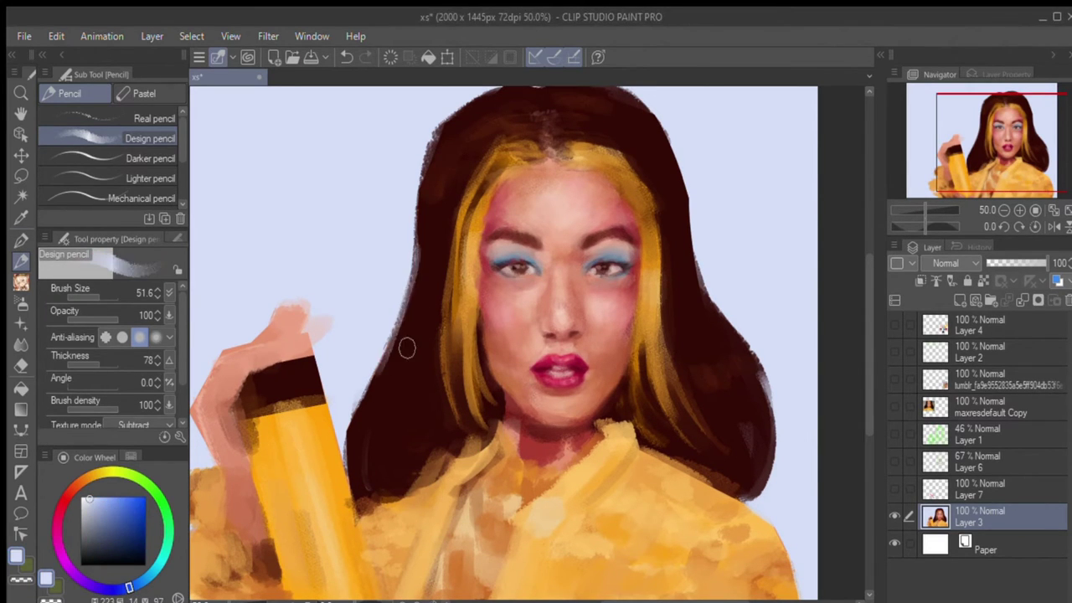
- Add pale lavender sheen to the hair at brush size 51.6 and blend it with sampled dark brown at size 32.7
drag(445, 127, 434, 186)
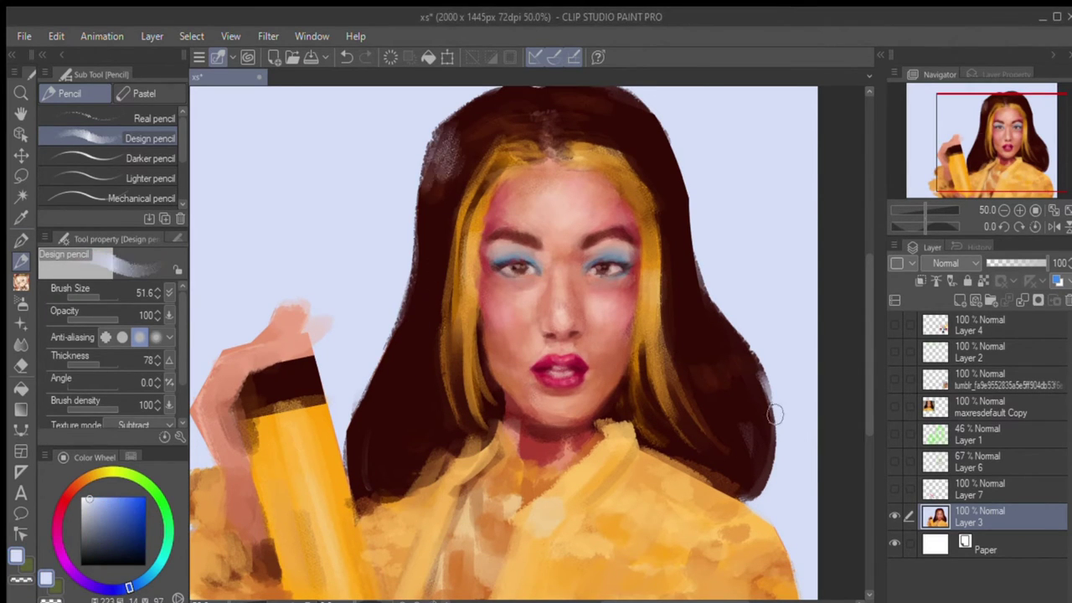
scroll(560, 174, up, 2)
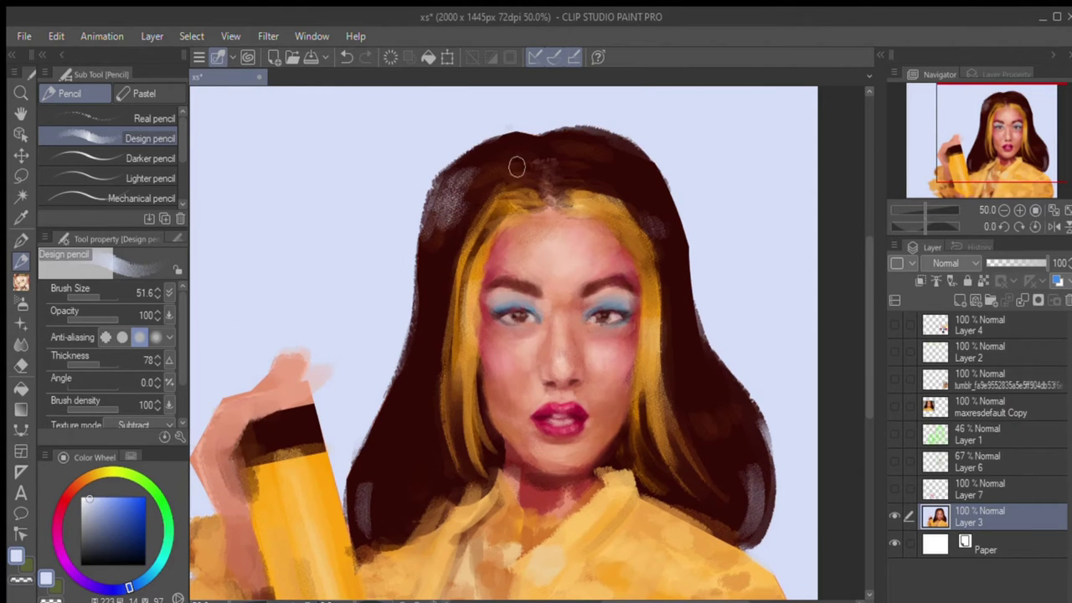
alt+click(499, 184)
mouse_move(500, 184)
mouse_down()
mouse_move(526, 137)
mouse_move(414, 447)
mouse_up()
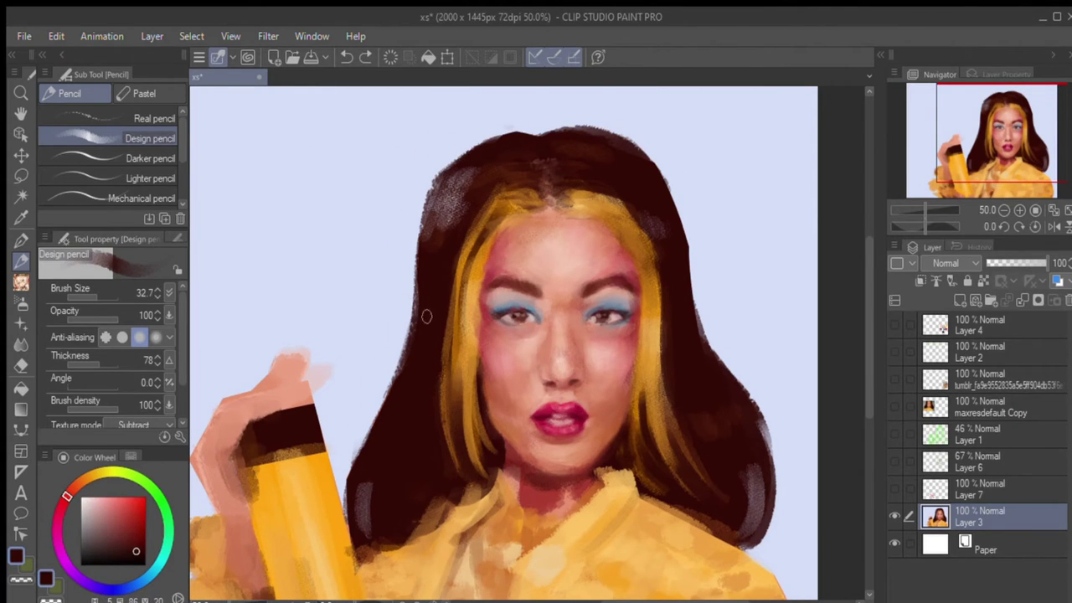
- Paint loose dark brown strands along the outer edges and ends of the hair at brush size 32.7
drag(406, 354, 779, 503)
drag(670, 351, 674, 419)
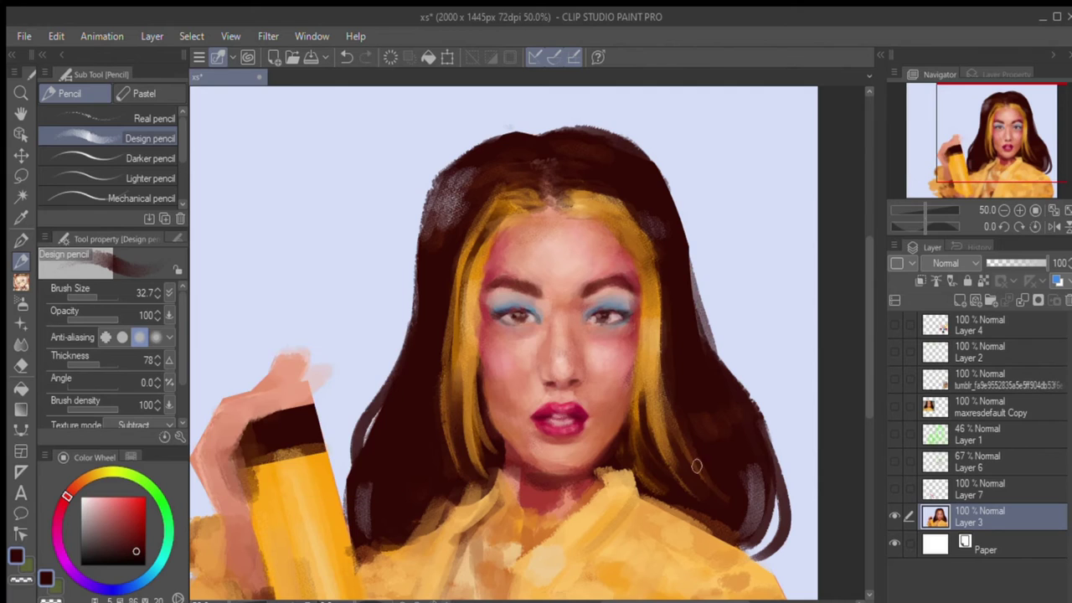
drag(461, 251, 416, 295)
drag(456, 172, 442, 251)
drag(387, 383, 365, 419)
drag(765, 410, 779, 545)
drag(712, 251, 695, 351)
key(ctrl+z)
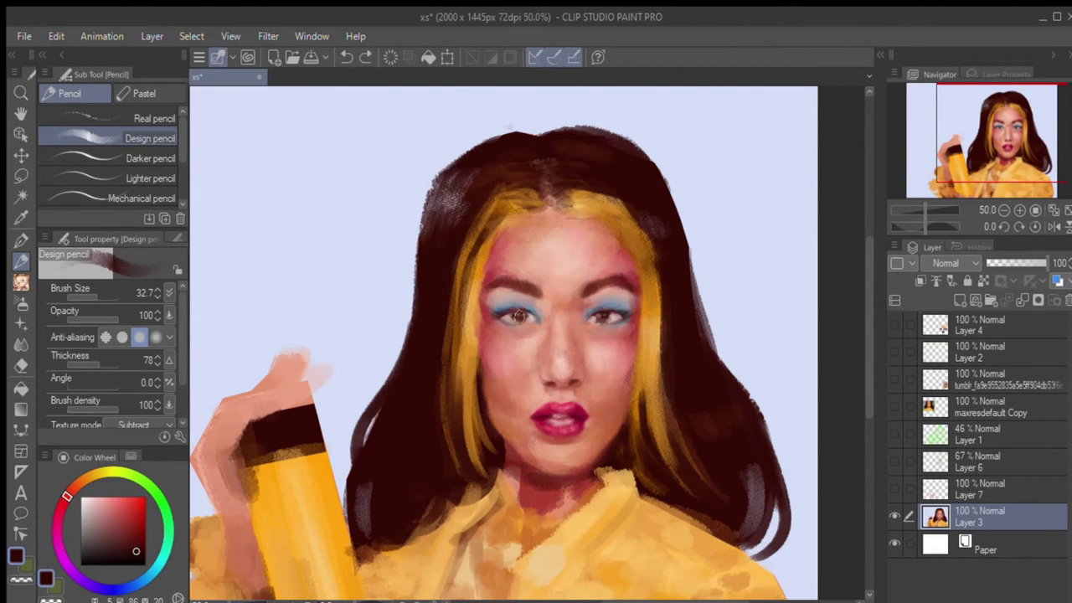
- Smooth and fill the hair lengths with dark reddish brown at brush size 95.0
key(ctrl+plus)
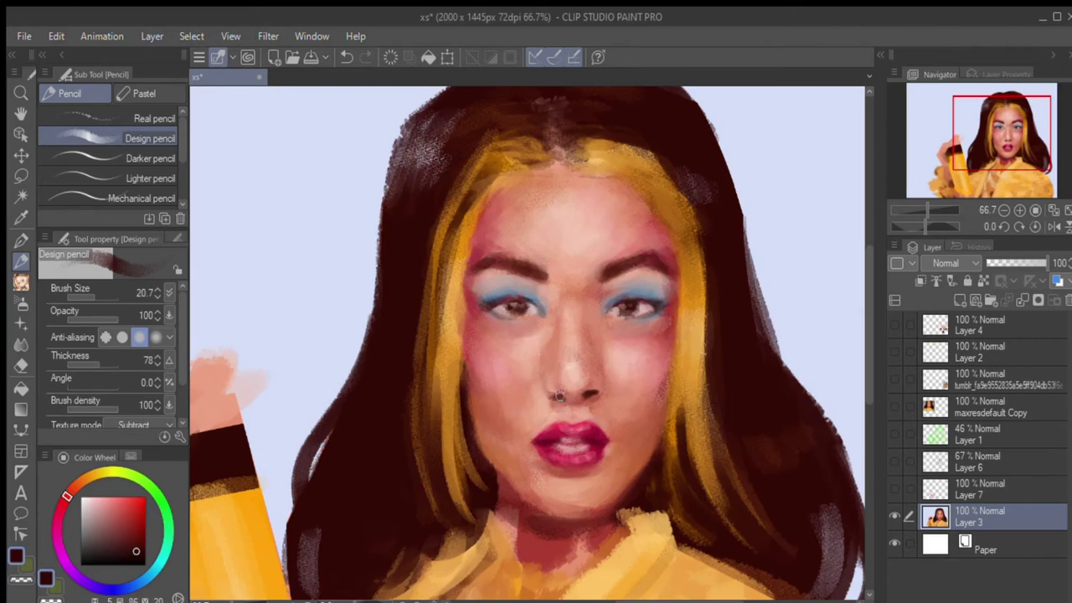
click(1004, 212)
click(96, 292)
click(101, 294)
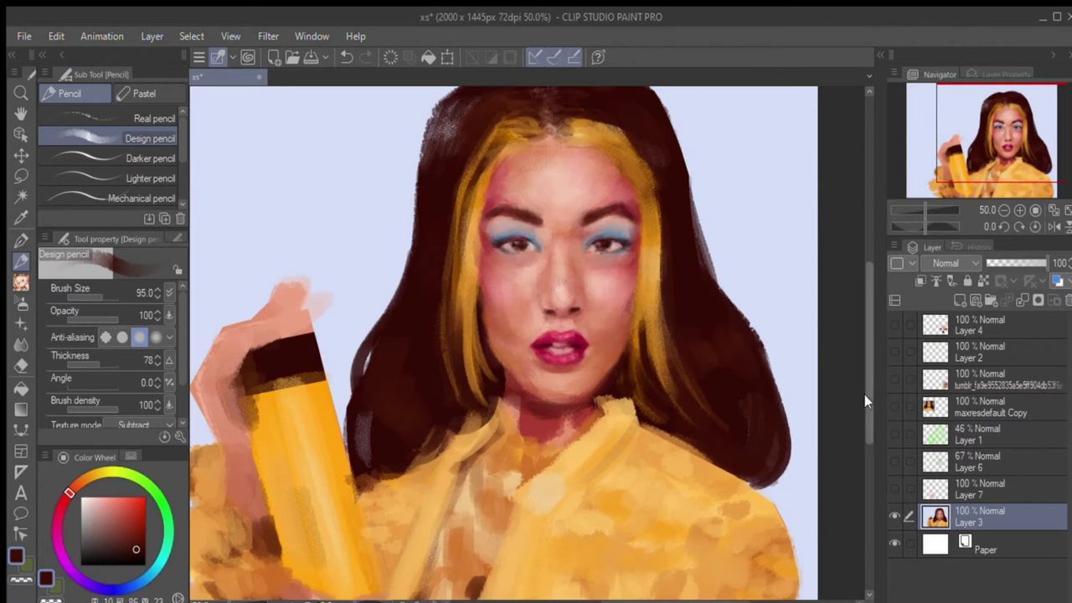
- Refine the hair silhouette and lighten its outer edges with the sampled lavender background colour at brush size 95.0
alt+click(718, 241)
scroll(705, 248, up, 1)
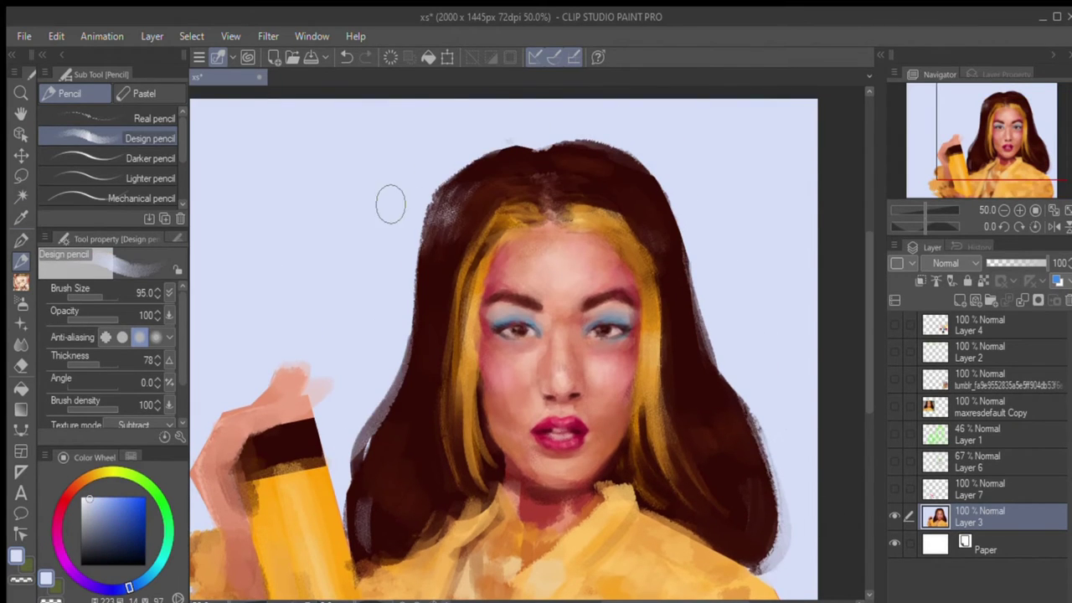
mouse_move(431, 497)
mouse_down()
mouse_move(397, 449)
mouse_move(381, 360)
mouse_up()
key(ctrl+z)
drag(369, 411, 373, 569)
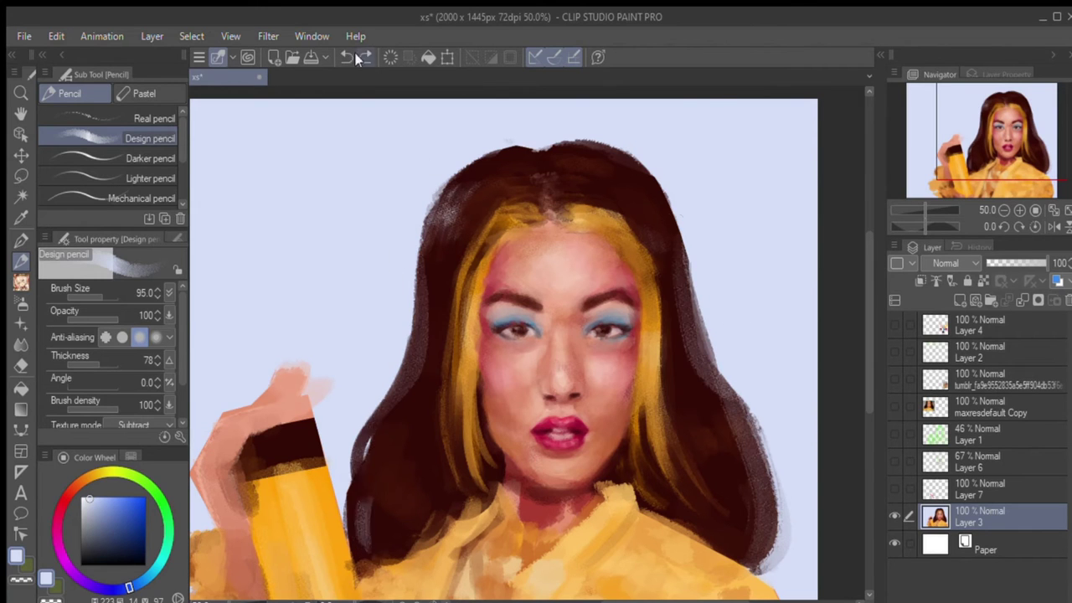
drag(372, 429, 377, 572)
drag(745, 419, 750, 536)
- Show the face reference and, on a new layer, paint dark brown shadows over the jacket's shoulder, sleeve and front opening
scroll(503, 335, down, 3)
click(65, 494)
key(ctrl+minus)
click(894, 406)
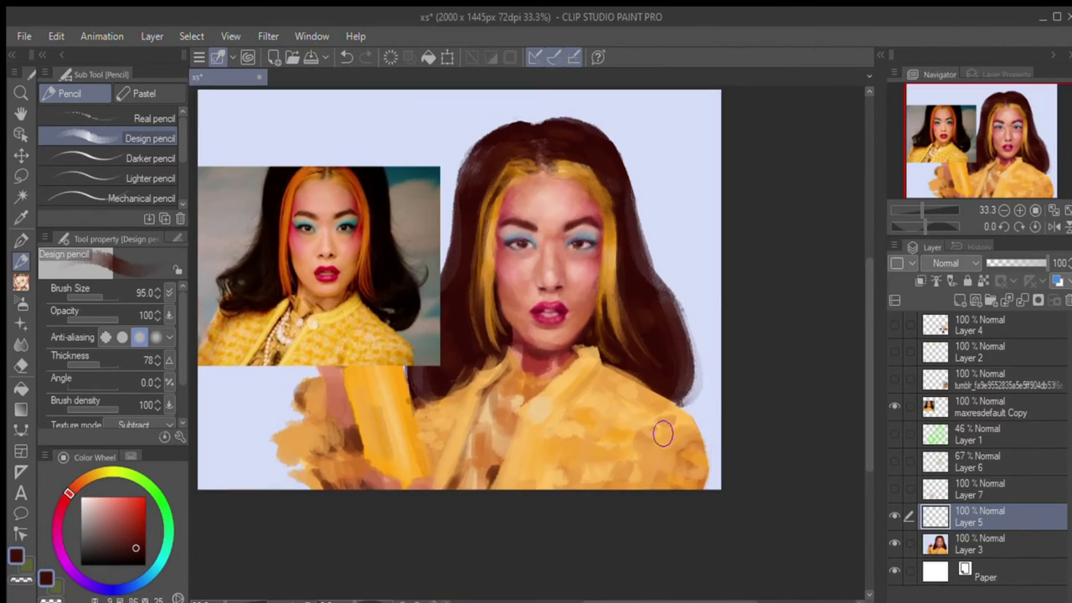
drag(670, 427, 696, 485)
drag(637, 411, 670, 486)
drag(502, 368, 470, 486)
drag(503, 407, 490, 486)
drag(495, 360, 444, 486)
- Using the hand reference, paint dark brown shadows on the raised sleeve, bottle and hand, and soften them at brush size 60.1
click(895, 379)
drag(369, 394, 318, 486)
click(894, 406)
drag(385, 344, 402, 486)
drag(410, 377, 393, 478)
mouse_move(335, 336)
mouse_down()
mouse_move(314, 435)
mouse_move(339, 381)
mouse_move(369, 427)
mouse_up()
key(bracketleft)
drag(331, 419, 315, 377)
drag(488, 382, 482, 448)
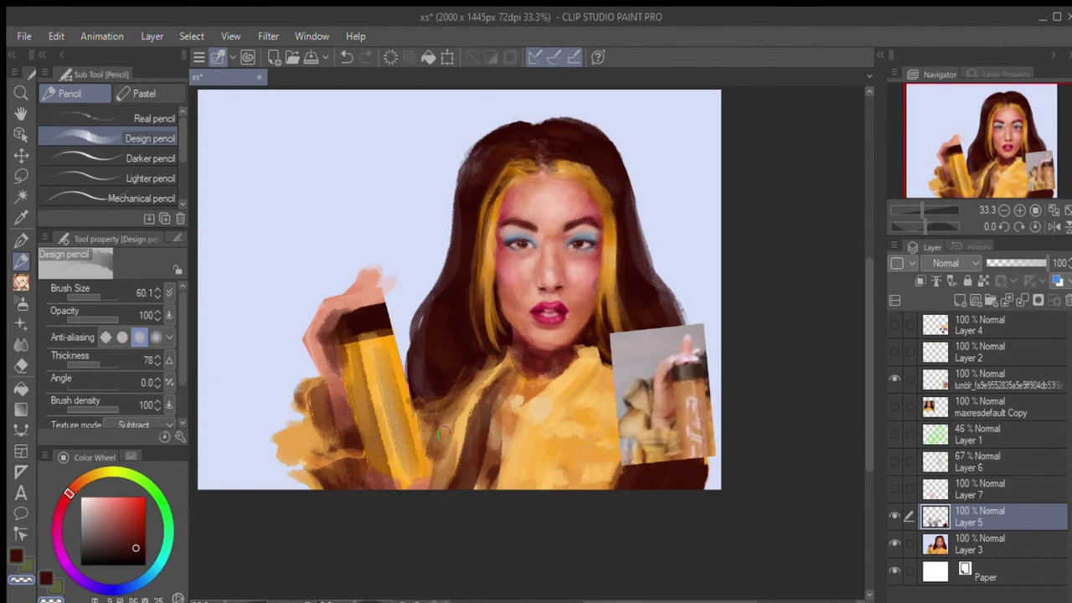
- Refine the hand, collar and shoulder shadows with brush sizes up to 128.8, and set the layer to Multiply at 14% opacity
click(894, 378)
key(bracketright)
click(894, 406)
click(895, 406)
key(bracketright)
drag(323, 276, 276, 352)
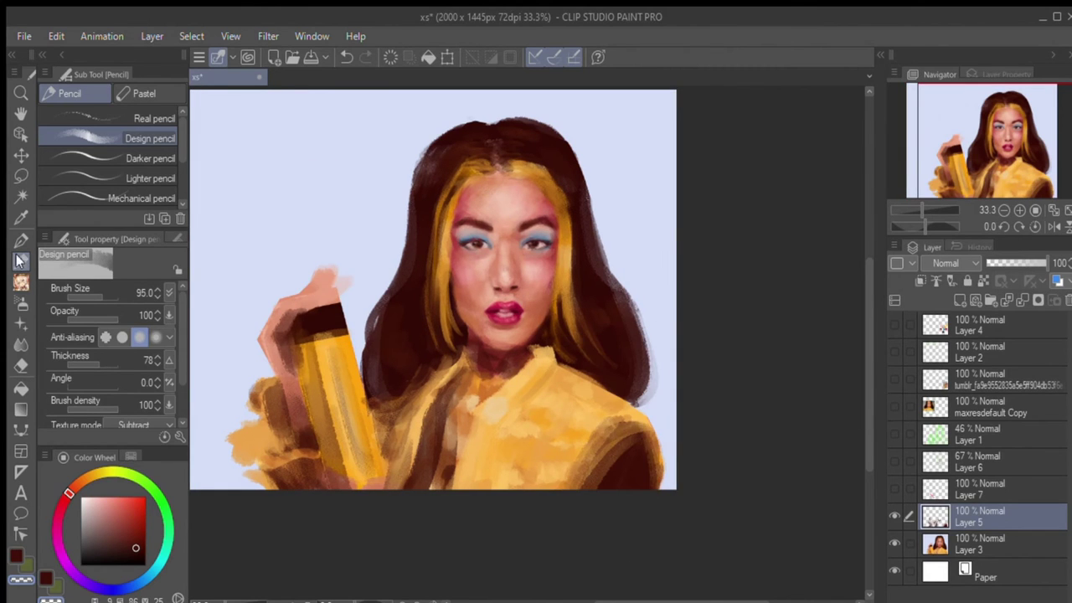
drag(562, 347, 553, 381)
drag(637, 394, 603, 461)
drag(536, 339, 519, 415)
drag(1047, 263, 996, 263)
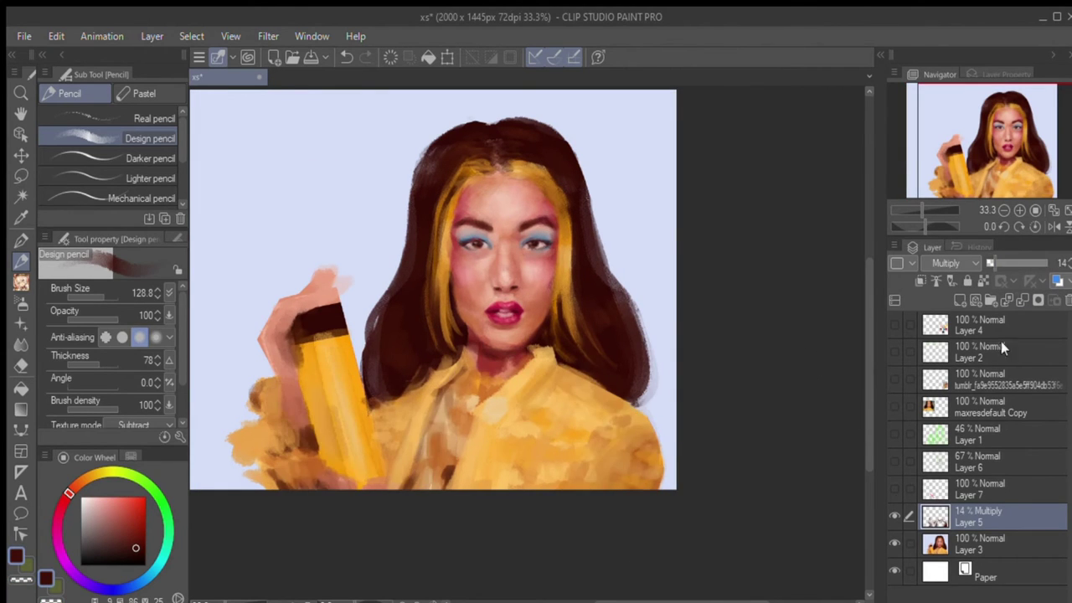
- On a new layer, paint sampled peach highlights over the jacket front, shoulder and raised hand at brush size 128.8
click(960, 300)
click(894, 406)
drag(536, 423, 548, 482)
alt+click(285, 277)
drag(519, 360, 558, 450)
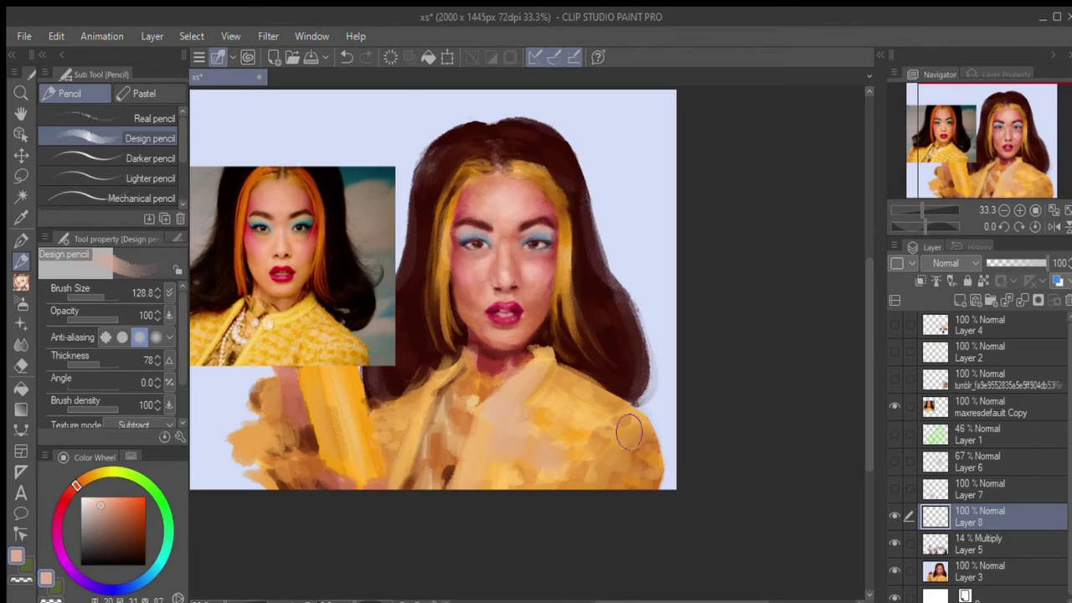
drag(636, 415, 603, 452)
drag(436, 386, 419, 486)
click(894, 406)
drag(318, 276, 268, 314)
- Set the highlight layer to Screen at 18% opacity and merge it with the Multiply shadow layer and the portrait layer
click(955, 263)
click(955, 414)
drag(1047, 263, 1001, 263)
click(894, 514)
click(895, 515)
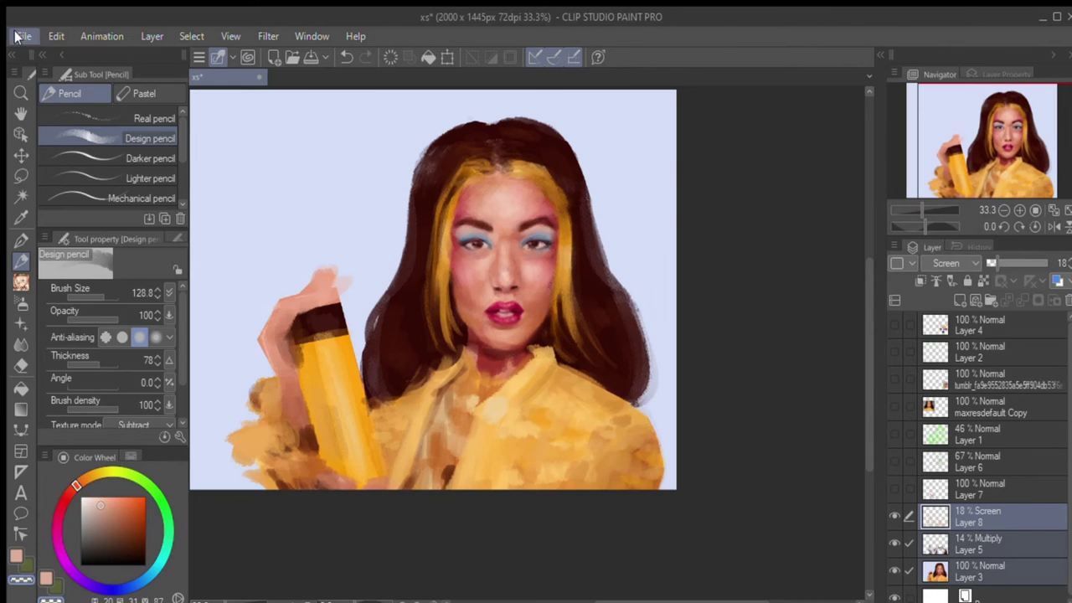
key(ctrl+shift+e)
- On a new layer, dab cream pearl strands down the jacket opening and add highlights along the bottle at brush size 44.3
key(ctrl+shift+n)
click(894, 407)
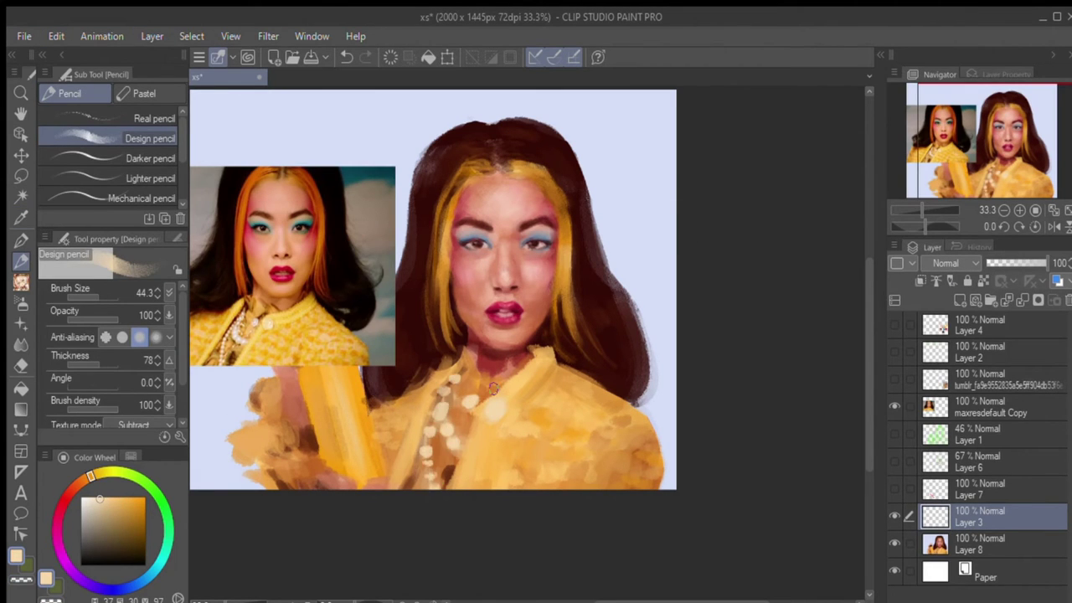
key(ctrl+z)
drag(343, 368, 375, 473)
click(894, 406)
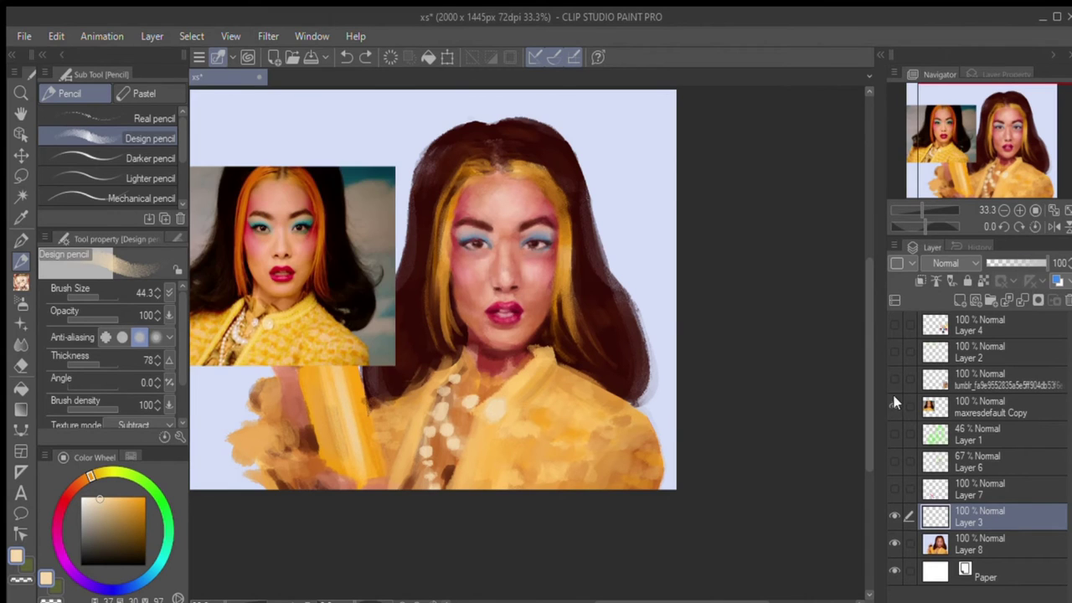
- On the portrait layer, texture the jacket with short strokes of sampled orange and yellow at brush size 81.6, and undo the last strokes
alt+click(544, 366)
alt+click(498, 389)
drag(415, 461, 498, 389)
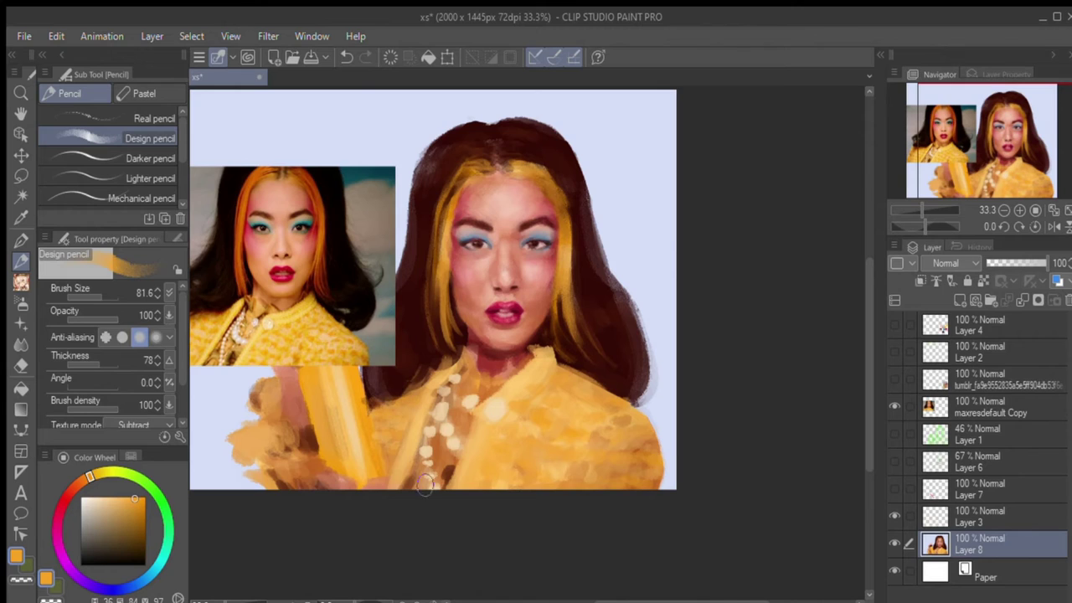
alt+click(432, 460)
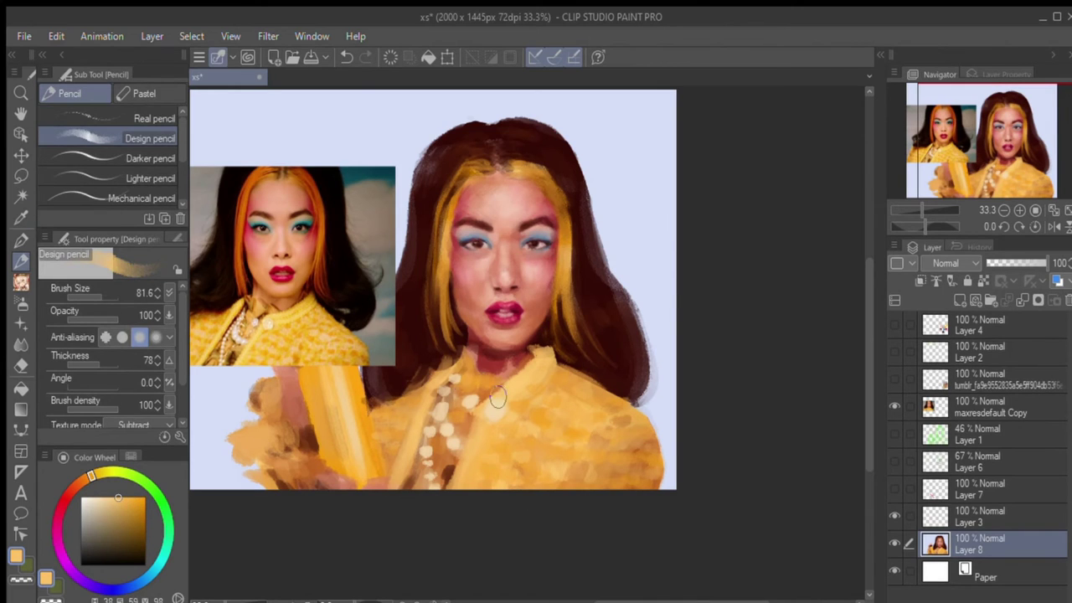
key(ctrl+z)
key(ctrl+z)
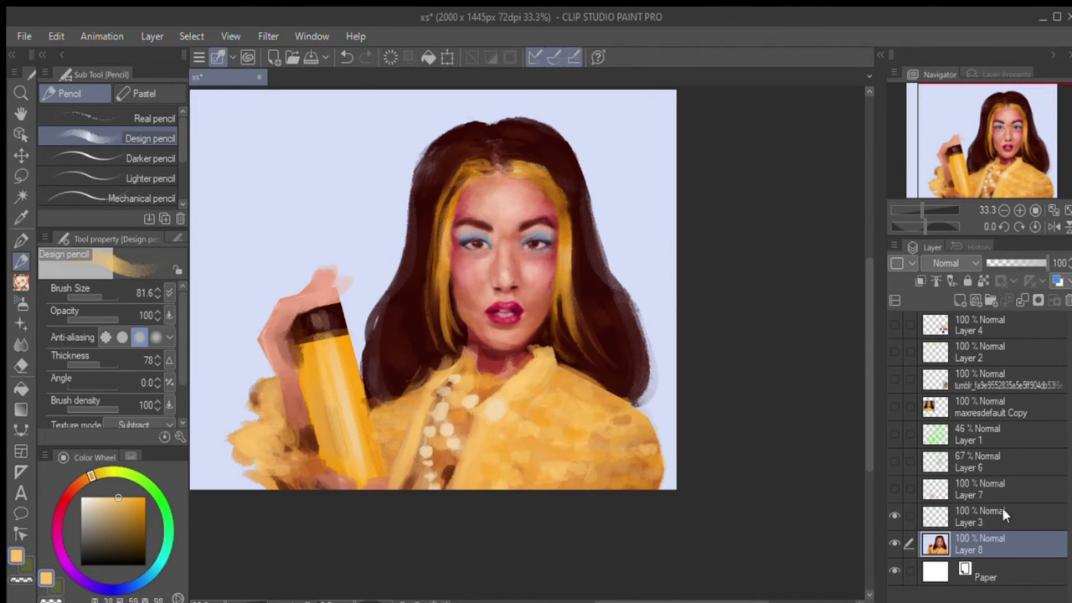
- With the bottle reference photo shown, paint long cream nails on the raised hand using a sampled off-white at brush size 38.1
alt+click(469, 276)
key(ctrl+plus)
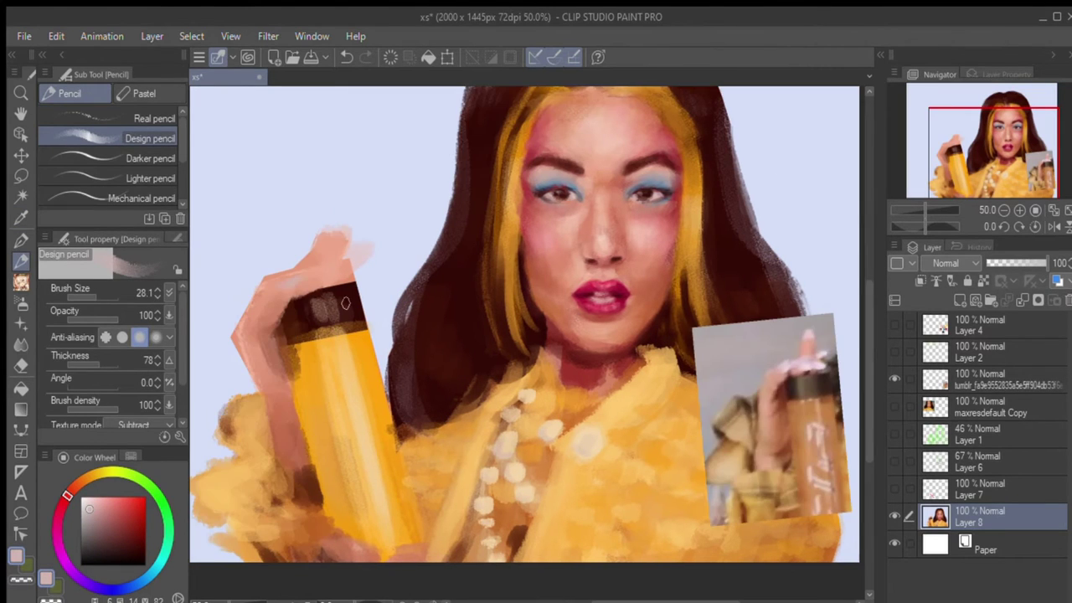
alt+click(596, 441)
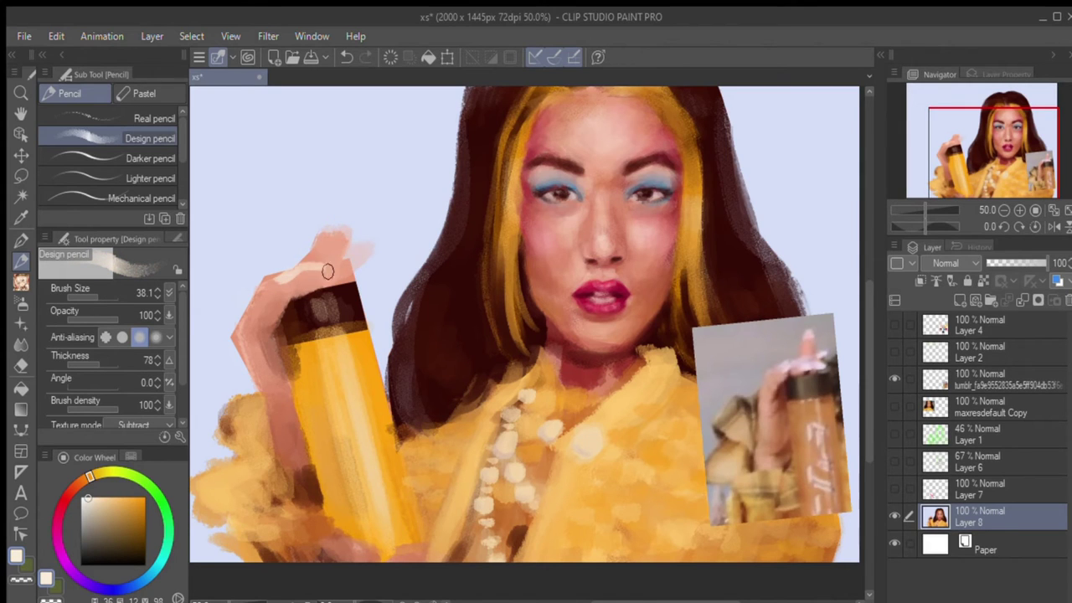
drag(349, 262, 285, 278)
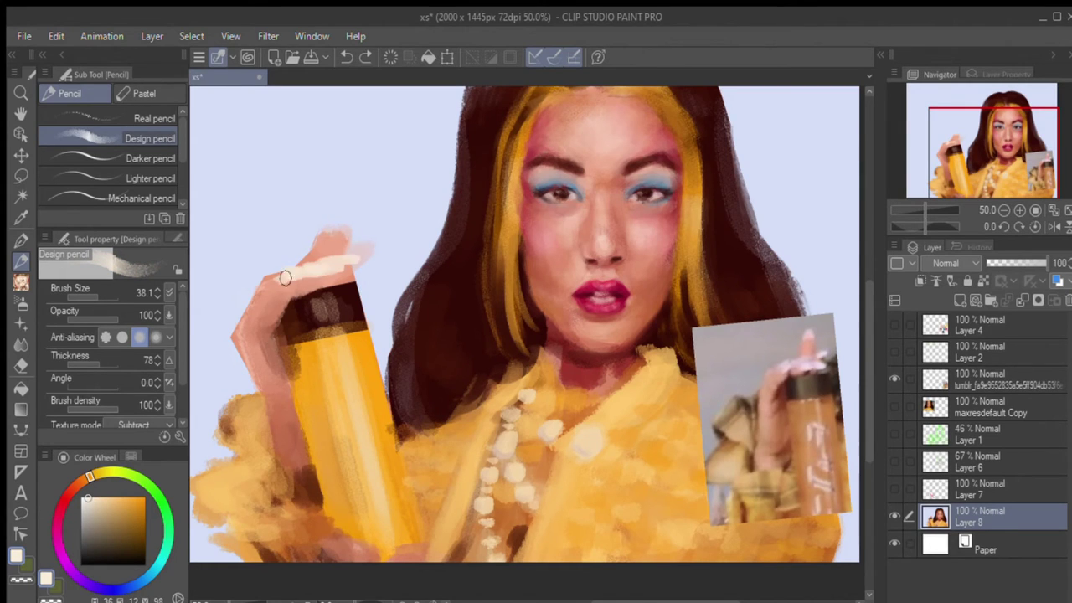
alt+click(338, 243)
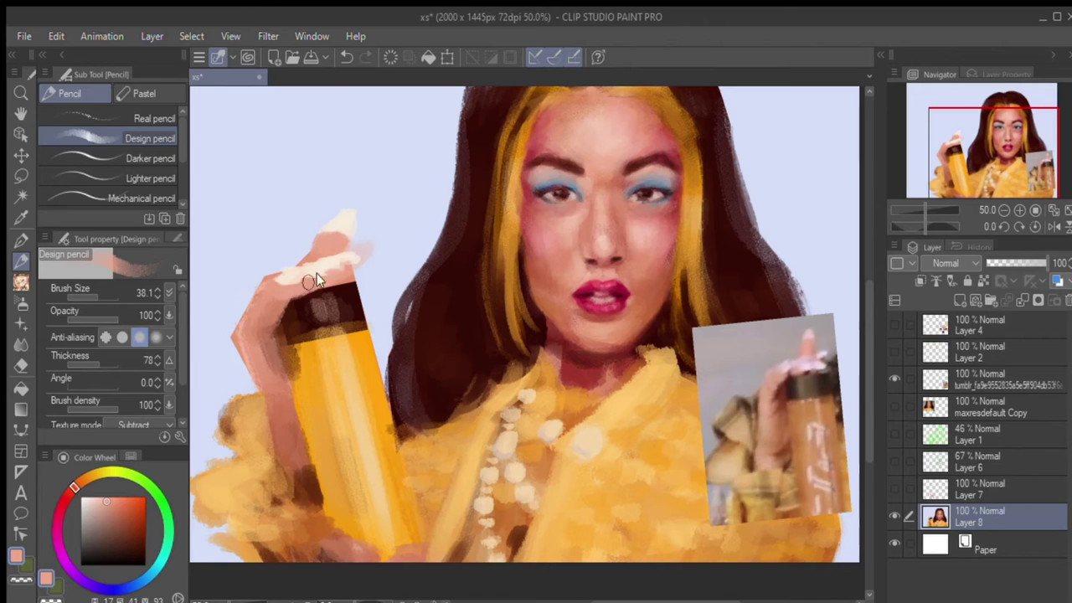
- Shade the raised hand's fingers and forearm with sampled brown and peach at brush size 70.0, and repaint the bottle's adjoining orange edge
alt+click(297, 293)
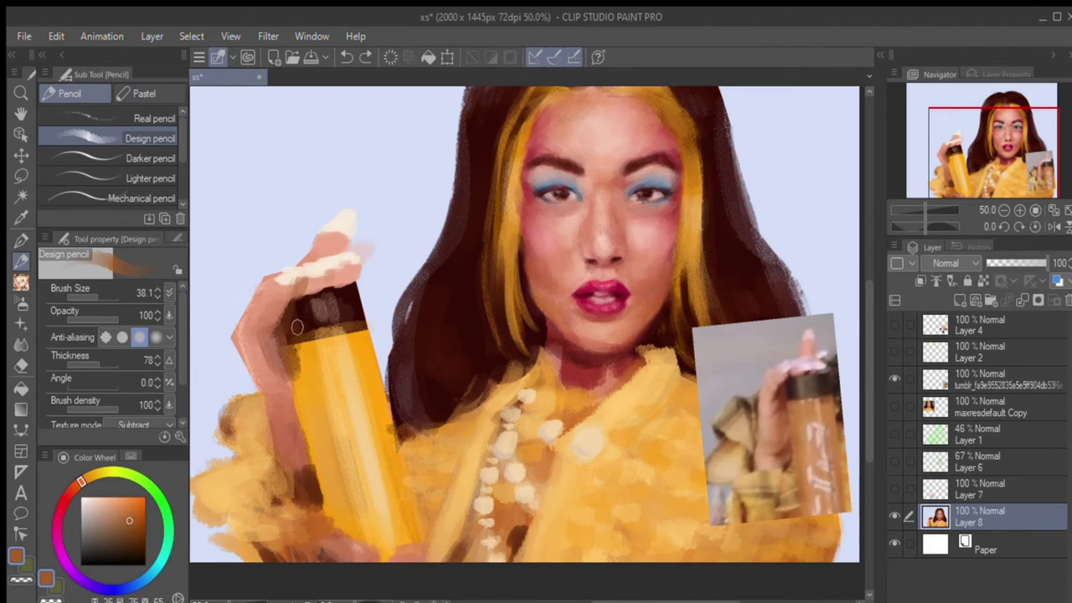
mouse_move(311, 241)
mouse_down()
mouse_move(267, 344)
mouse_move(303, 465)
mouse_up()
drag(83, 297, 96, 297)
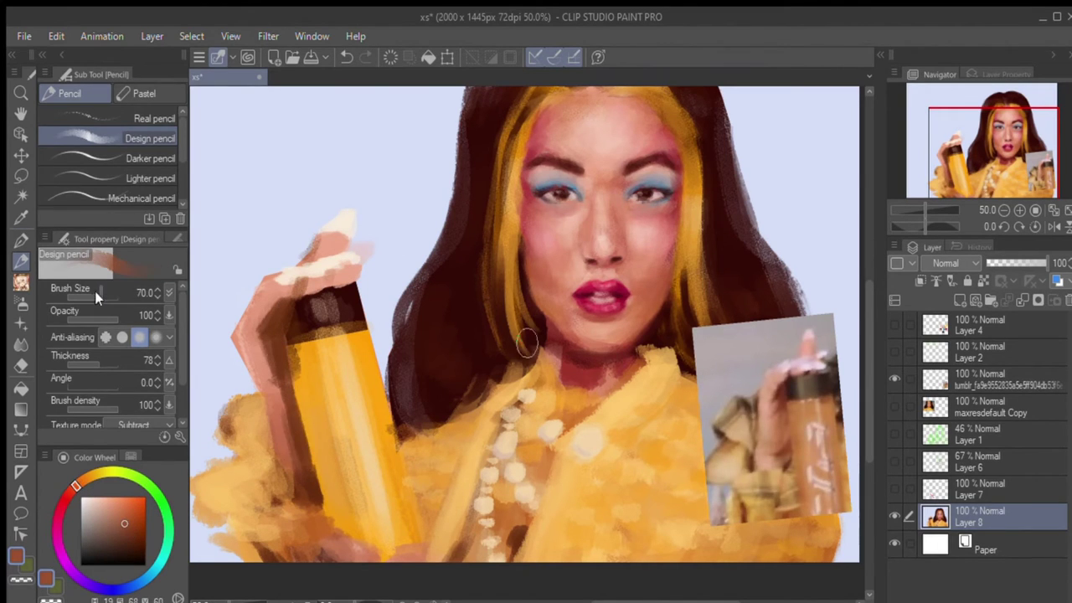
alt+click(310, 280)
drag(259, 318, 293, 469)
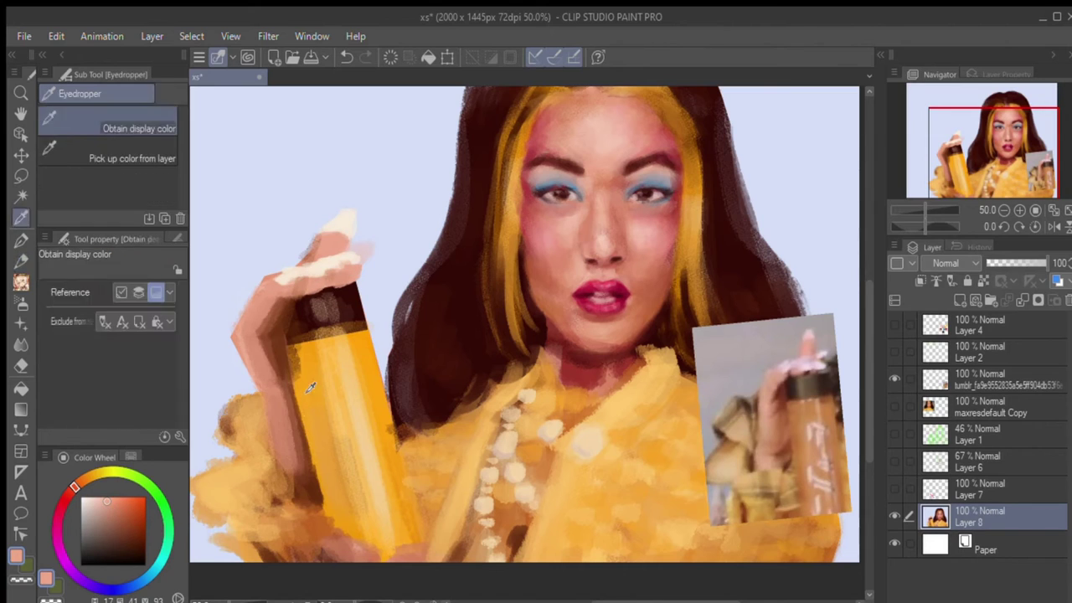
drag(308, 393, 335, 443)
- Clean the background around the raised fingertip and paint cream nails on both hands at brush size 44.3, trimming the lower ones with orange
alt+click(323, 201)
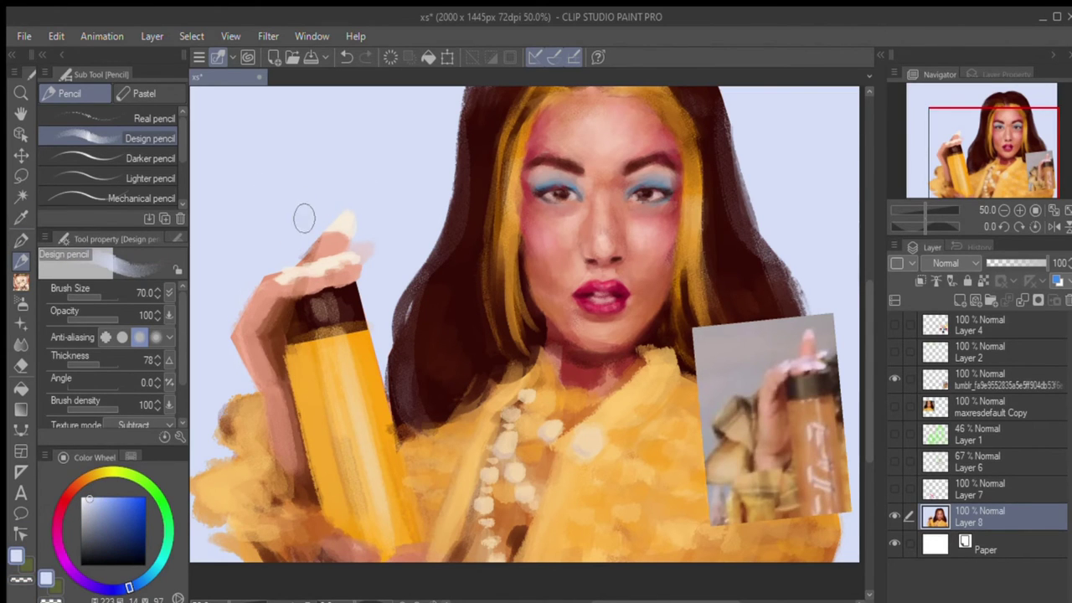
scroll(220, 364, down, 2)
alt+click(353, 200)
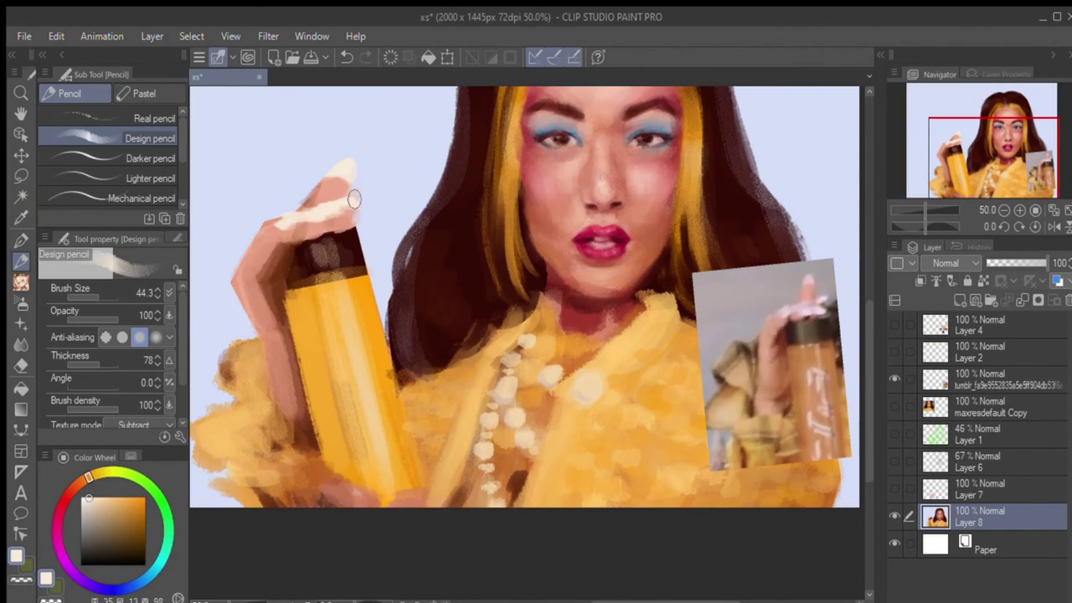
mouse_move(343, 490)
mouse_down()
mouse_move(321, 505)
mouse_move(414, 449)
mouse_move(420, 501)
mouse_up()
alt+click(360, 503)
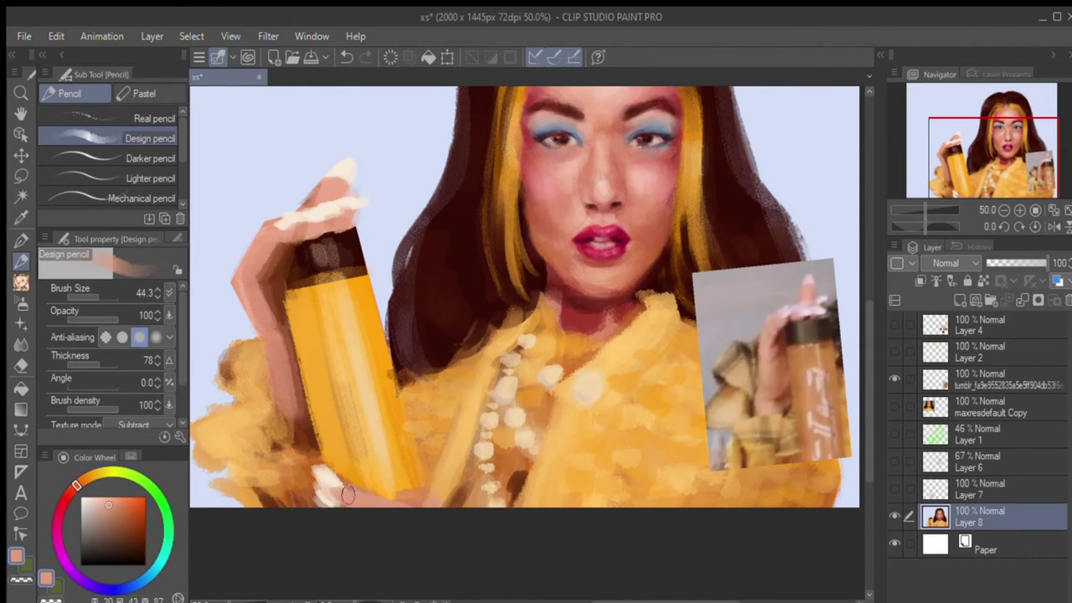
alt+click(316, 465)
drag(317, 461, 307, 490)
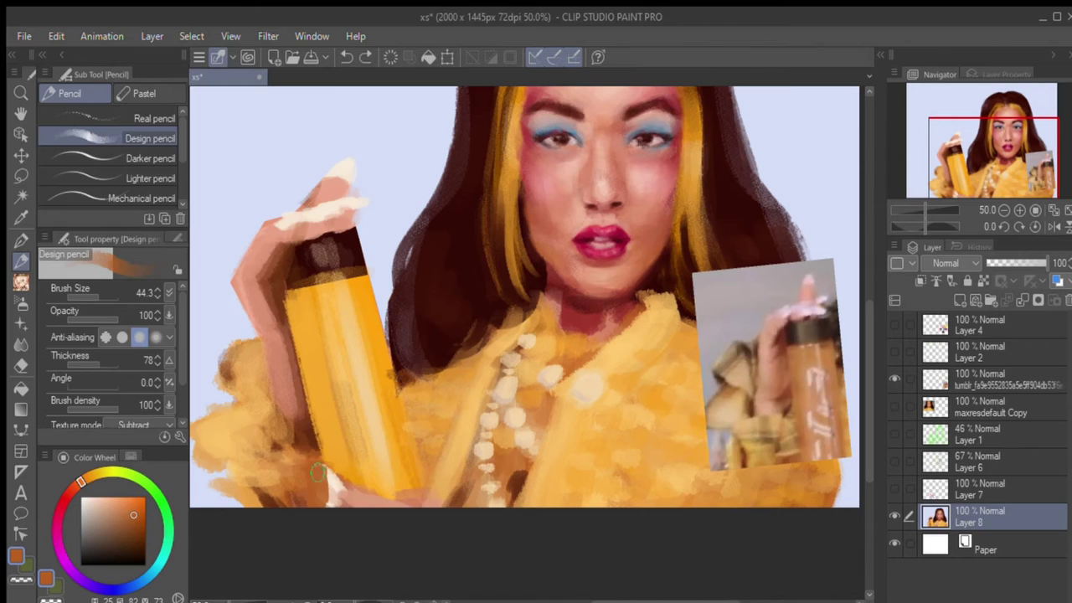
- Paint sampled cream highlight streaks along the length of the yellow bottle at brush size 44.3
alt+click(330, 486)
drag(364, 374, 345, 435)
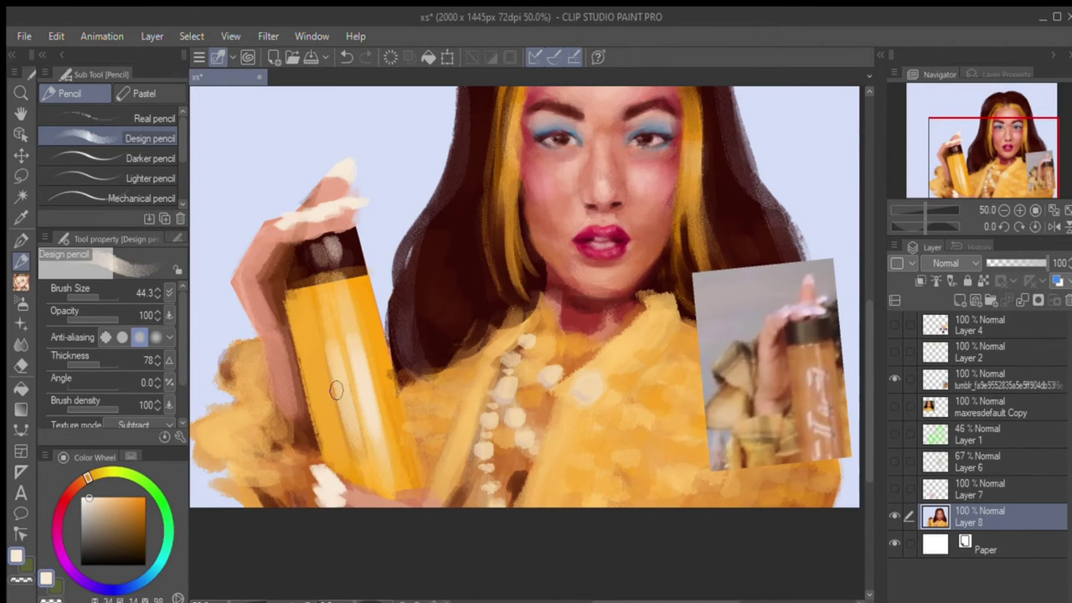
drag(333, 343, 331, 443)
alt+click(345, 358)
- Shade the sleeve folds beside and below the raised forearm with sampled dark brown at brush size 51.6
mouse_move(251, 344)
mouse_down()
mouse_move(299, 344)
mouse_move(306, 499)
mouse_up()
alt+click(251, 335)
alt+click(309, 413)
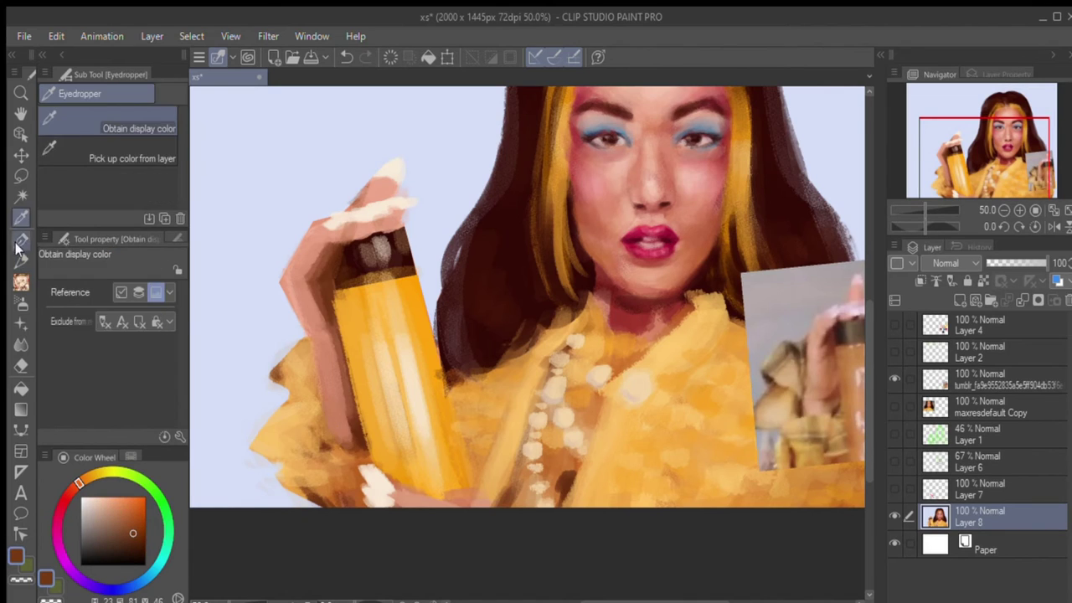
mouse_move(294, 384)
mouse_down()
mouse_move(317, 424)
mouse_move(289, 452)
mouse_up()
drag(339, 394, 360, 503)
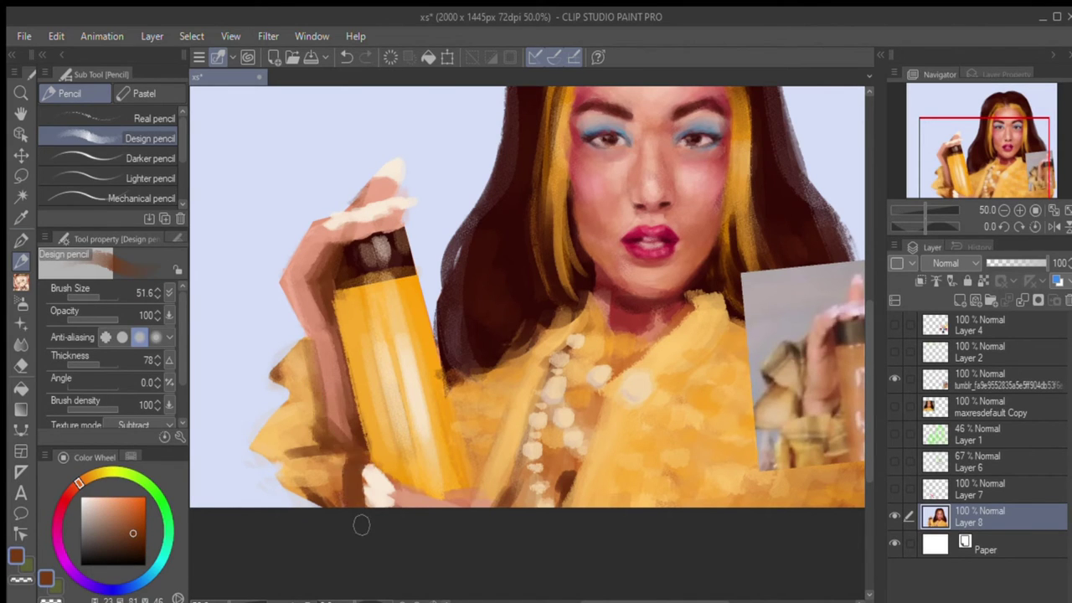
- Deepen the shadow along the raised forearm and the sleeve opening with sampled reddish browns
alt+click(353, 443)
drag(352, 443, 312, 401)
alt+click(311, 401)
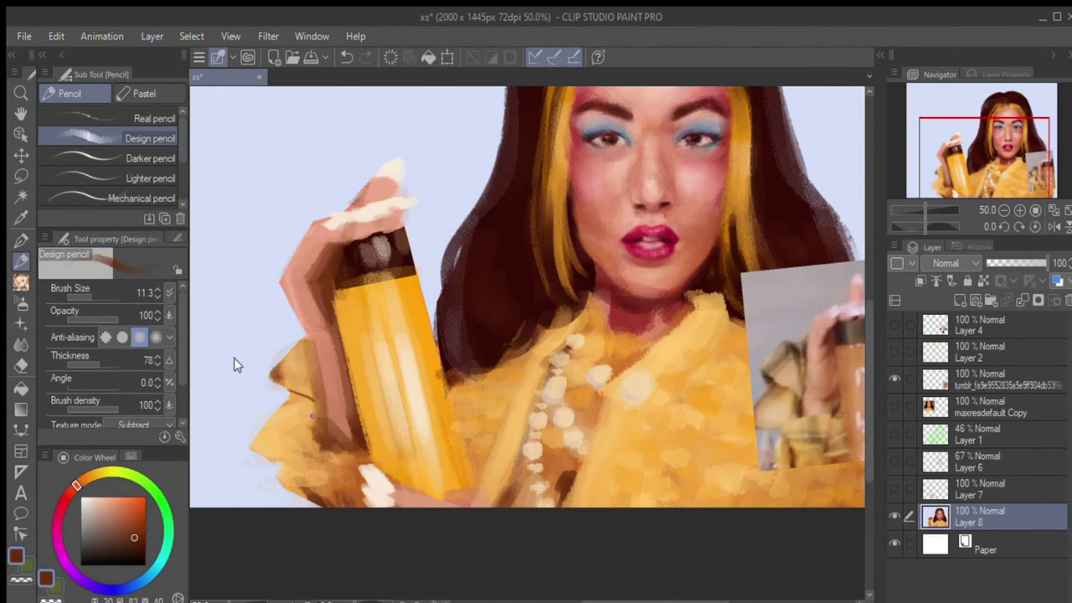
drag(335, 377, 331, 428)
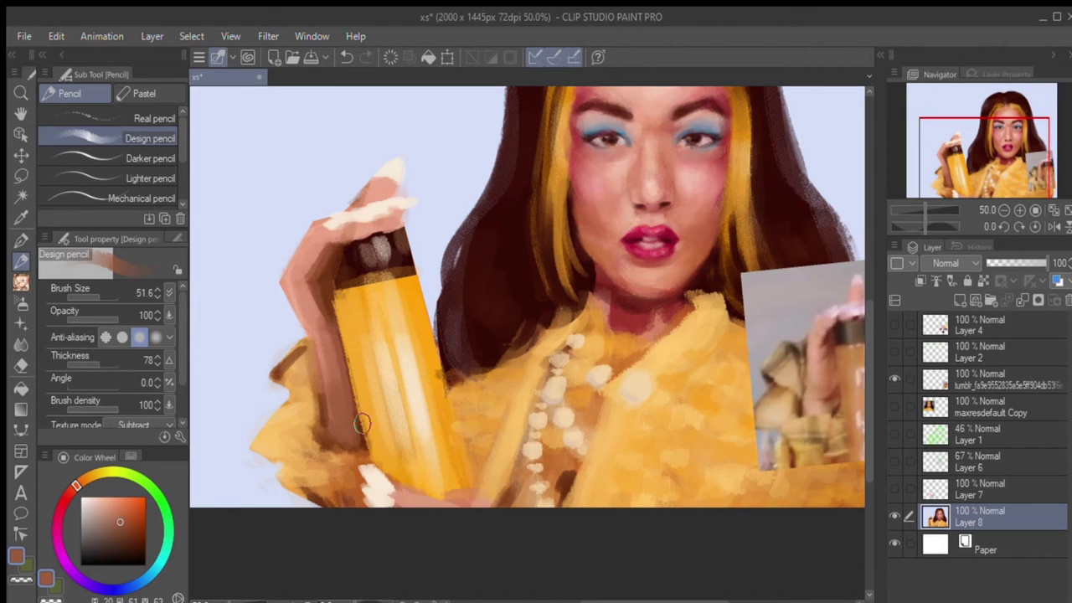
- On a separate layer, paint dark red shadows over the bottle, hand and sleeve at brush size 81.6, set to Multiply at 13% opacity
key(ctrl+minus)
click(72, 484)
click(125, 535)
drag(431, 306, 440, 436)
drag(394, 411, 422, 272)
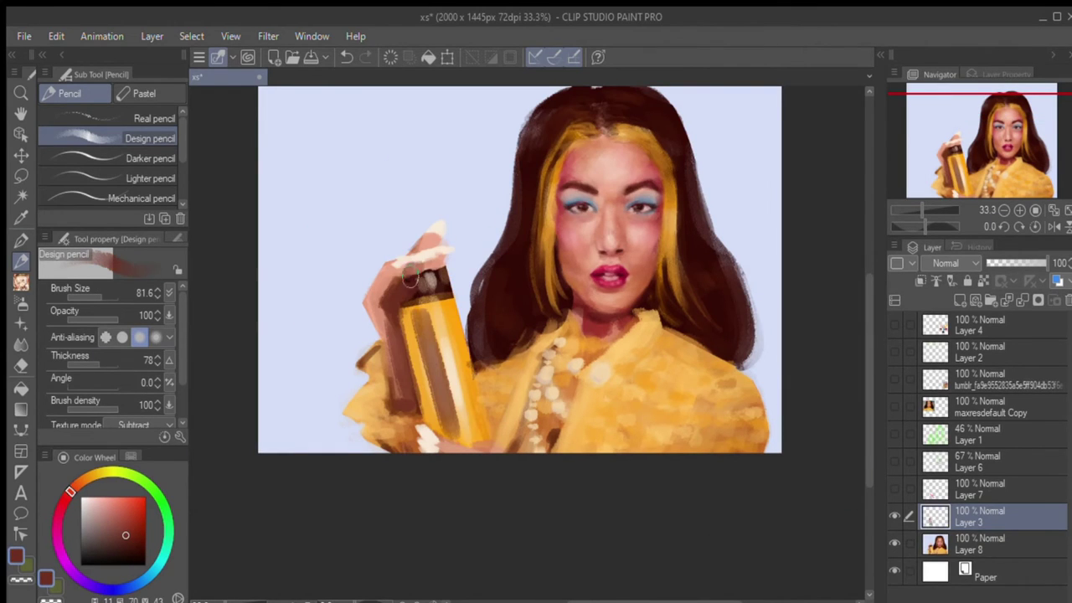
mouse_move(436, 447)
mouse_down()
mouse_move(386, 405)
mouse_move(356, 356)
mouse_up()
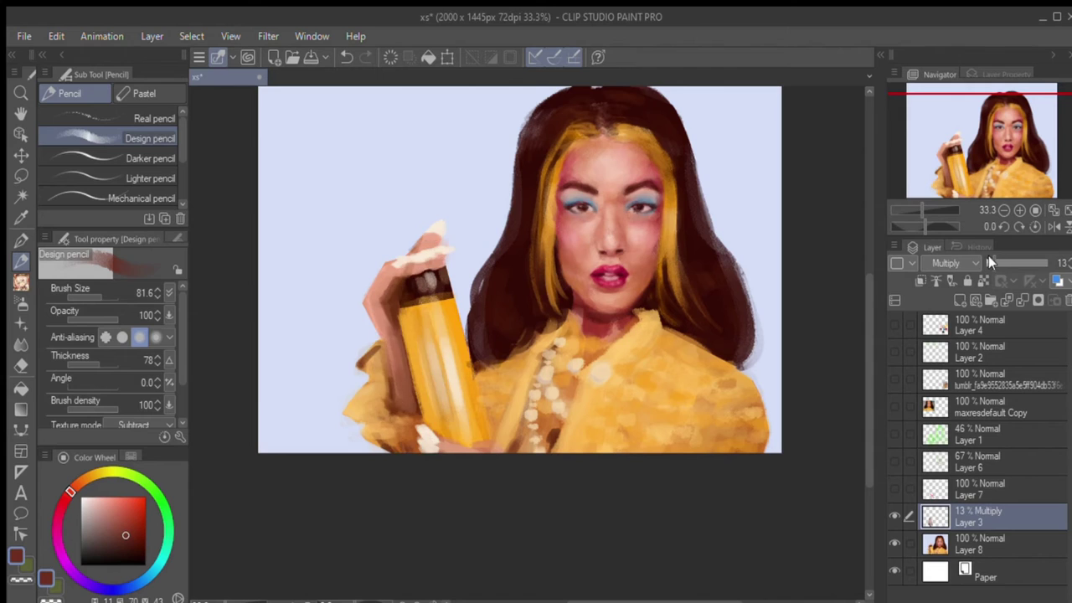
- On a new layer, paint pale highlights over the bottle, hand and sleeve, blend them at reduced opacity, and merge the visible layers
click(960, 300)
click(90, 502)
drag(451, 312, 437, 414)
mouse_move(423, 243)
mouse_down()
mouse_move(376, 344)
mouse_move(368, 436)
mouse_up()
drag(394, 431, 461, 446)
click(947, 263)
click(947, 400)
drag(1046, 263, 995, 263)
key(ctrl+shift+e)
- With the bottle reference shown again, texture the sleeve with dabs of sampled brown and light yellow
click(894, 378)
key(i)
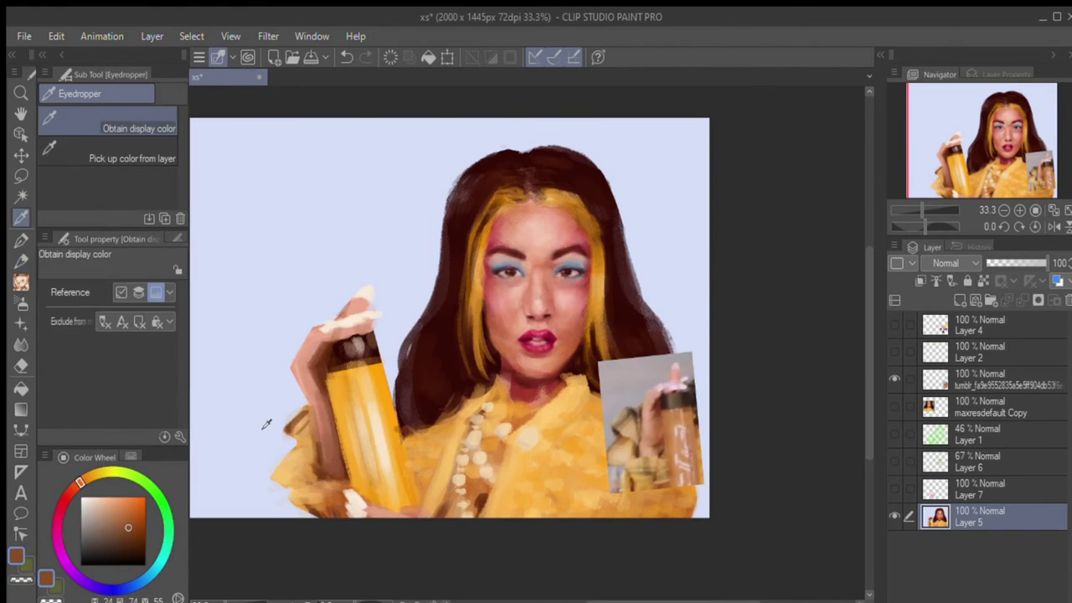
key(p)
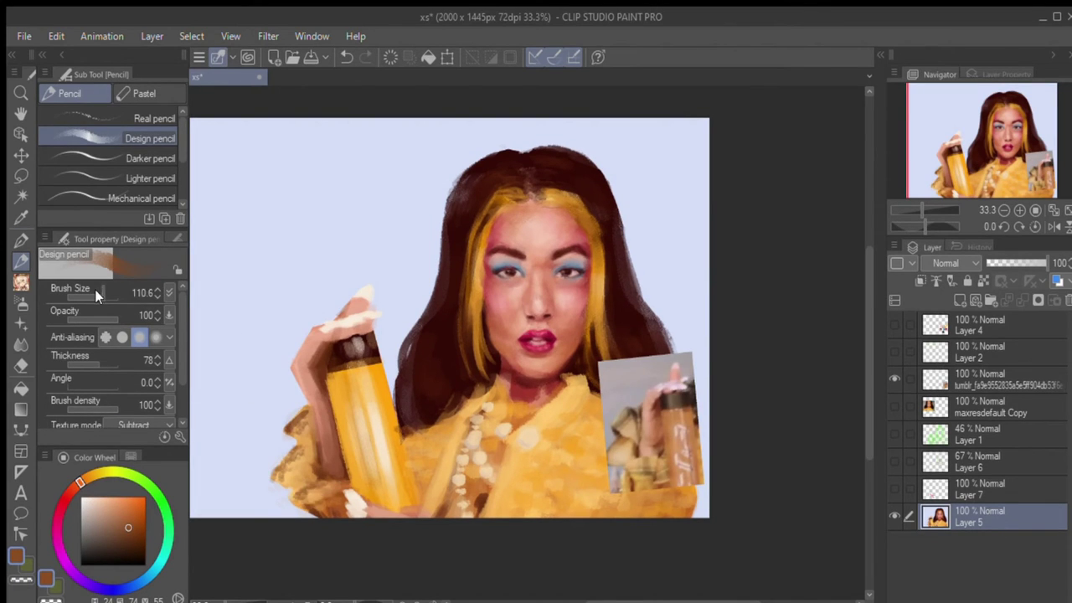
alt+click(360, 435)
drag(302, 423, 331, 503)
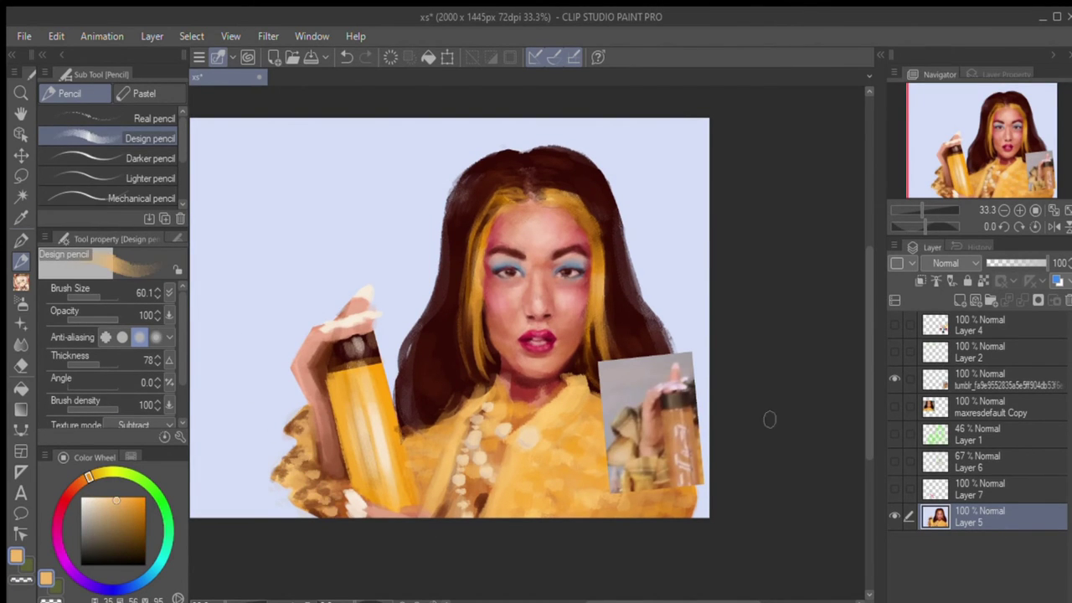
- On a new layer, paint a large magenta X in the empty background above the bottle at brush size 110.6, redoing its second stroke
key(ctrl+shift+n)
drag(109, 296, 102, 316)
drag(234, 189, 309, 274)
drag(314, 183, 239, 274)
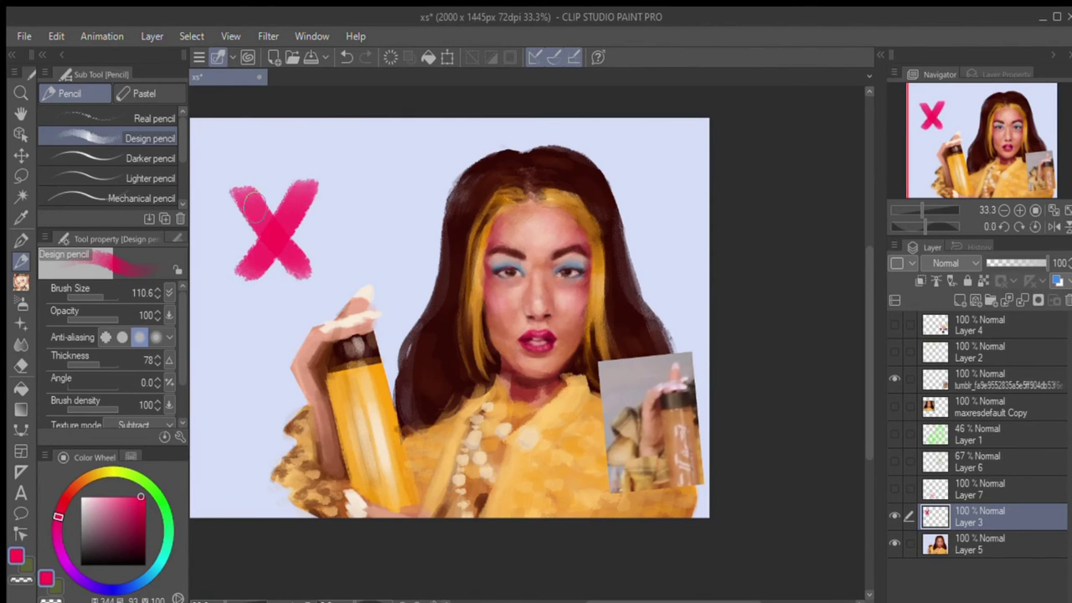
key(ctrl+z)
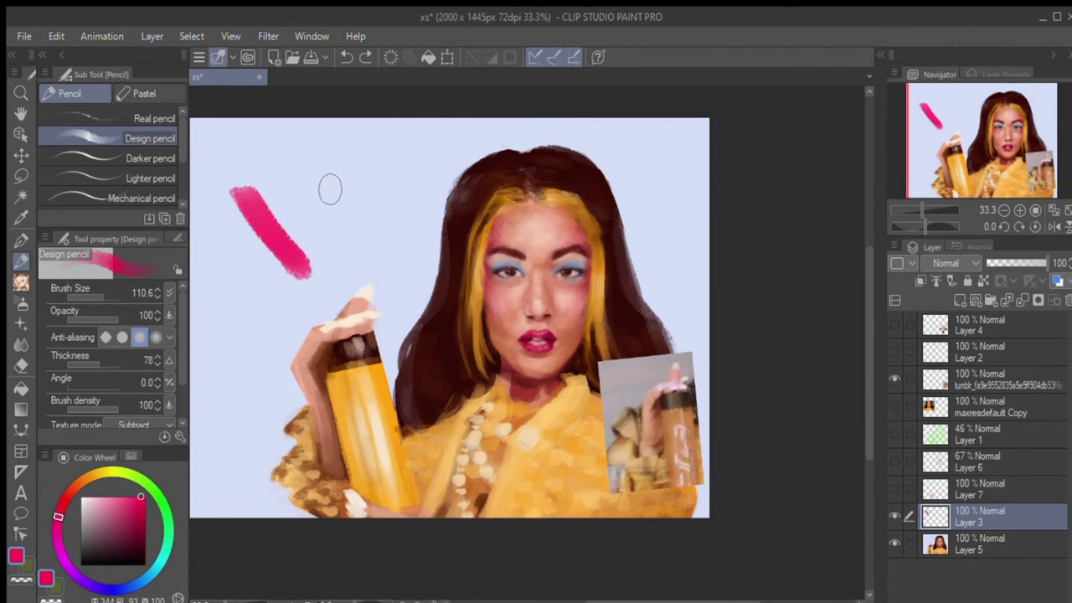
drag(340, 187, 227, 287)
- Add two F-shaped bars to the magenta X and trim the letter edges with the transparent colour
drag(260, 211, 347, 187)
drag(281, 239, 348, 215)
drag(117, 299, 88, 291)
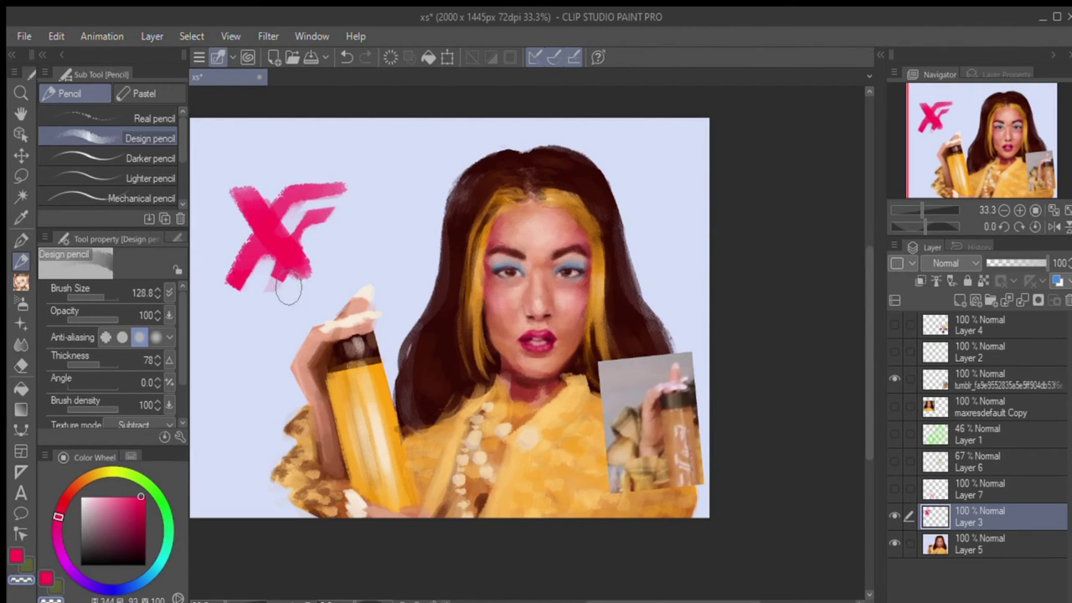
drag(343, 249, 302, 209)
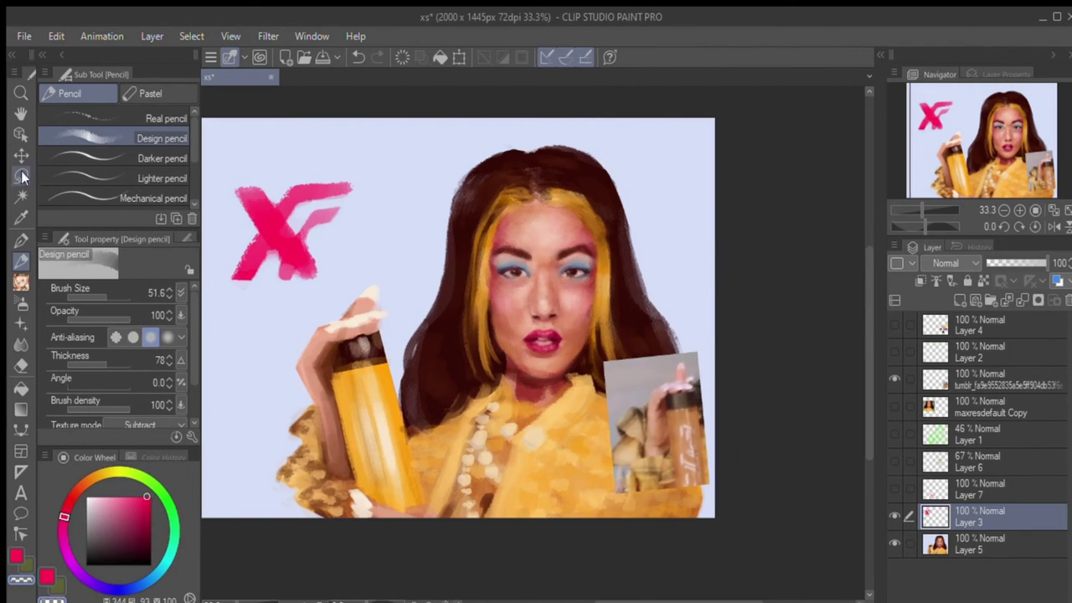
- Thicken the magenta X and paint an angular S joined to its lower end at brush size 62.5
click(21, 176)
key(p)
alt+click(292, 257)
drag(248, 199, 312, 277)
drag(310, 188, 239, 268)
mouse_move(306, 268)
mouse_down()
mouse_move(381, 293)
mouse_move(369, 339)
mouse_move(294, 347)
mouse_move(352, 360)
mouse_up()
key(m)
drag(263, 356, 413, 408)
key(ctrl+d)
key(p)
drag(317, 293, 360, 330)
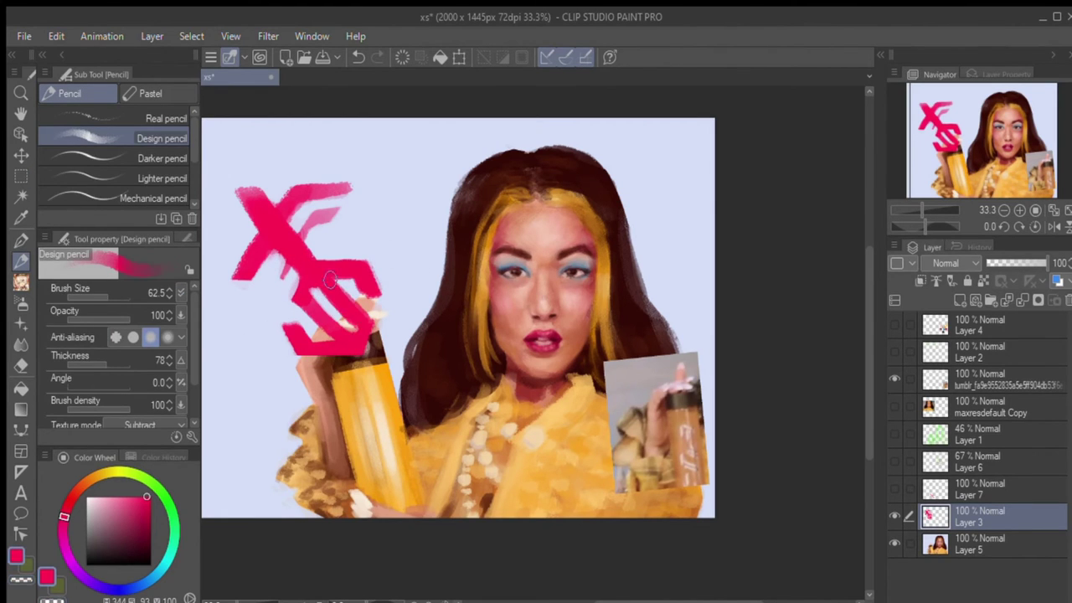
- Transform the magenta XS lettering to fit along the front of the yellow bottle
key(m)
key(ctrl+t)
drag(306, 268, 374, 432)
key(Return)
drag(259, 346, 466, 514)
key(ctrl+t)
drag(311, 504, 338, 509)
key(Return)
- Try the Lighten blending mode on the lettering layer, and set it to Normal at 68% opacity
scroll(947, 259, down, 1)
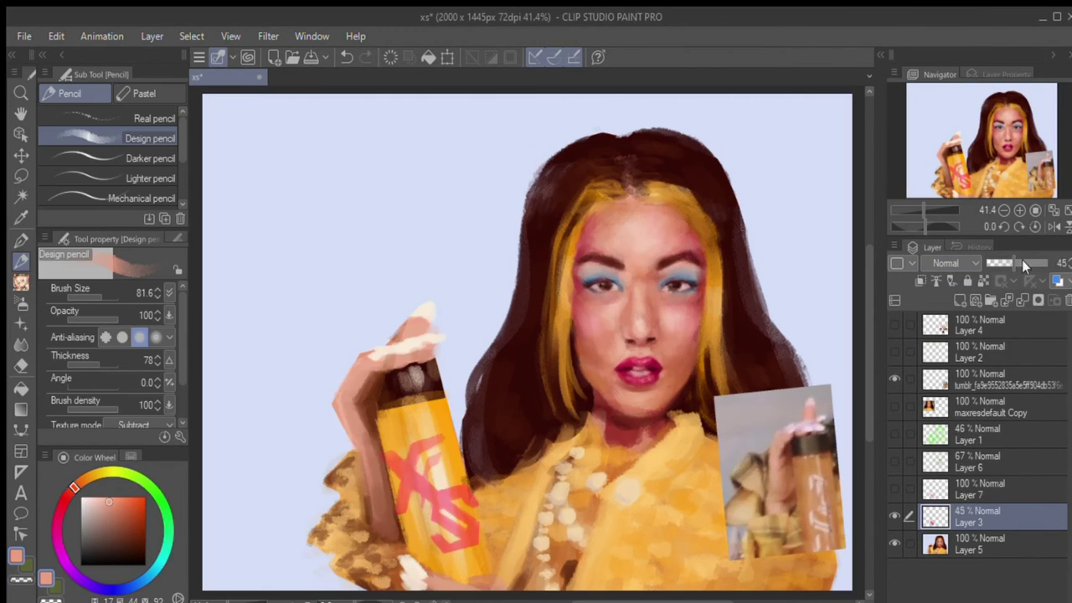
drag(1022, 260, 1031, 261)
scroll(942, 263, down, 3)
scroll(938, 263, up, 2)
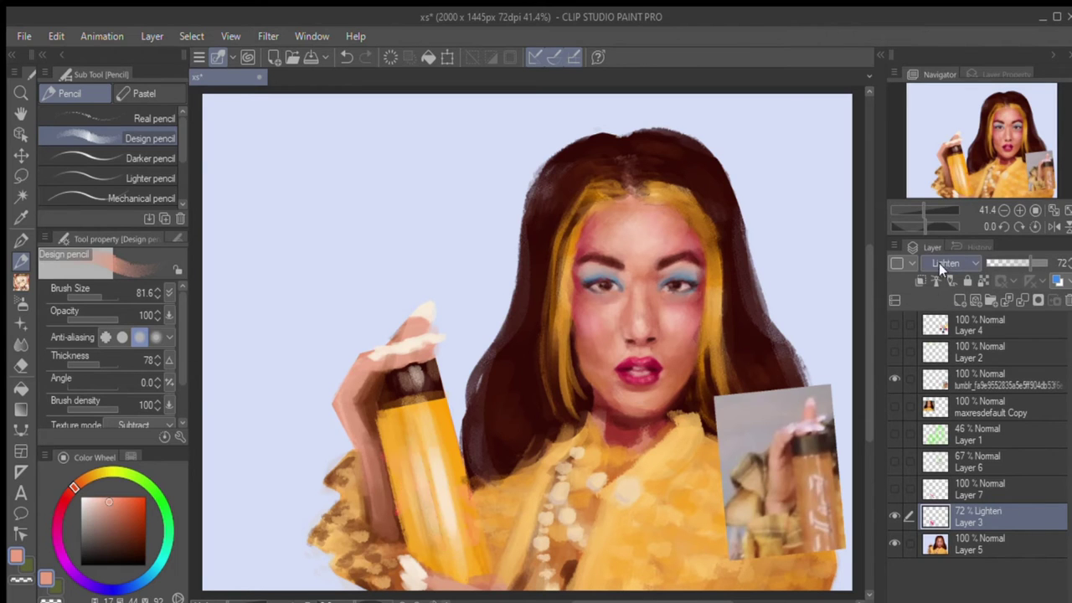
click(1020, 261)
click(1025, 260)
click(20, 176)
click(374, 410)
click(368, 536)
double_click(410, 569)
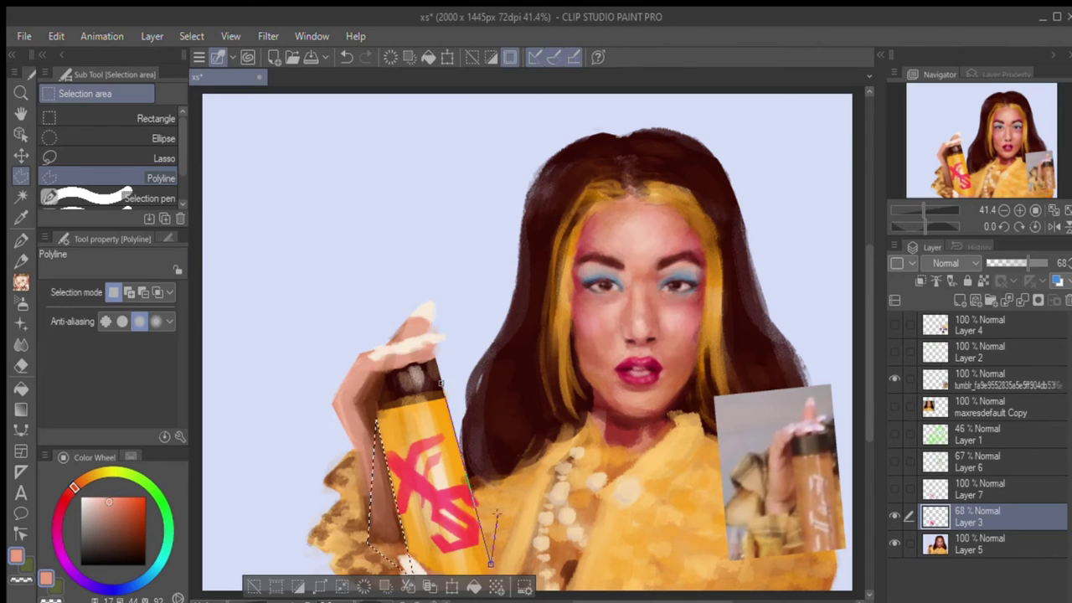
key(ctrl+d)
- On a new clipped layer, shade the lettering dark red within a polyline selection of the bottle, set it to Darken at 22%, and deselect
key(ctrl+shift+n)
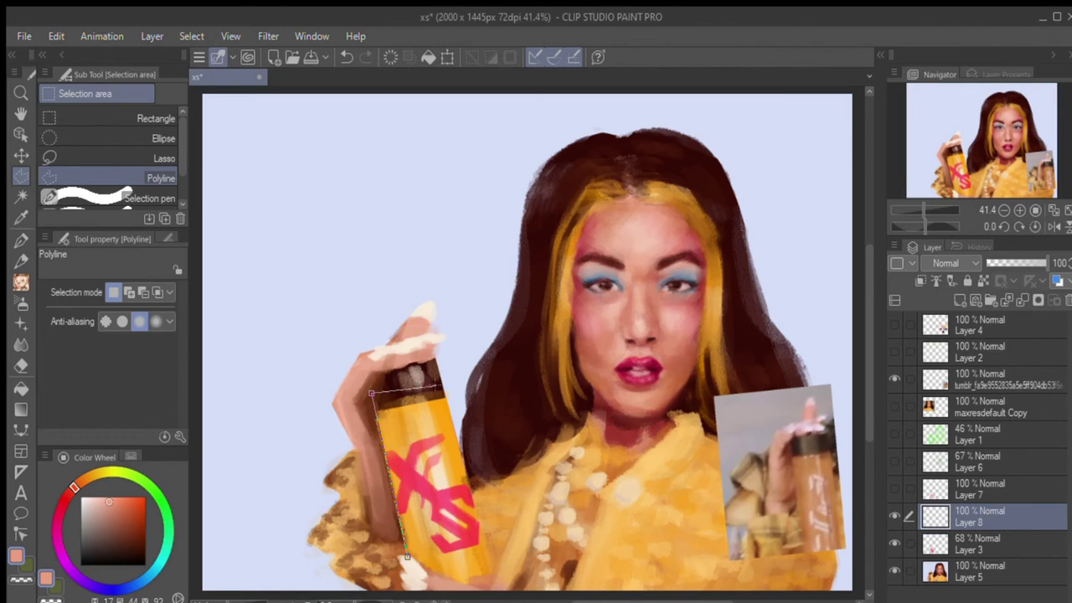
click(372, 393)
key(p)
alt+click(400, 513)
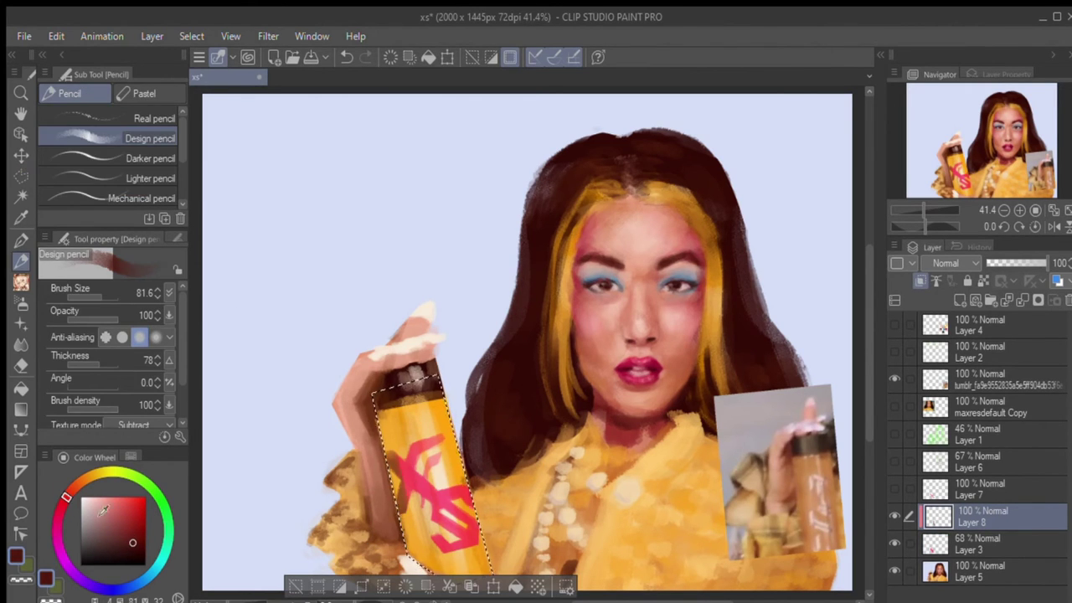
scroll(947, 263, down, 3)
drag(1047, 263, 1008, 263)
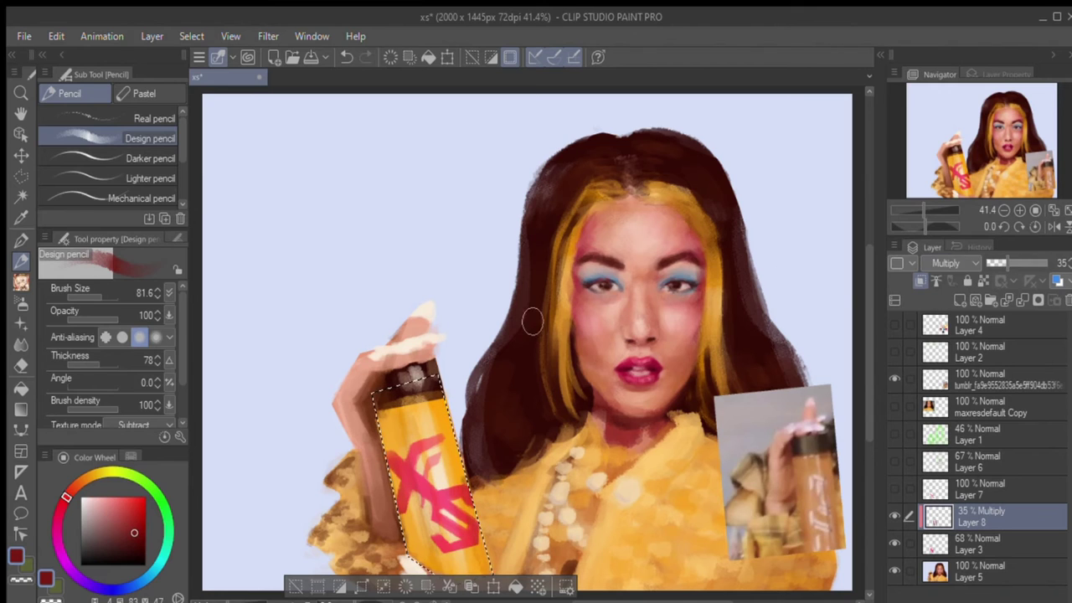
key(m)
key(ctrl+d)
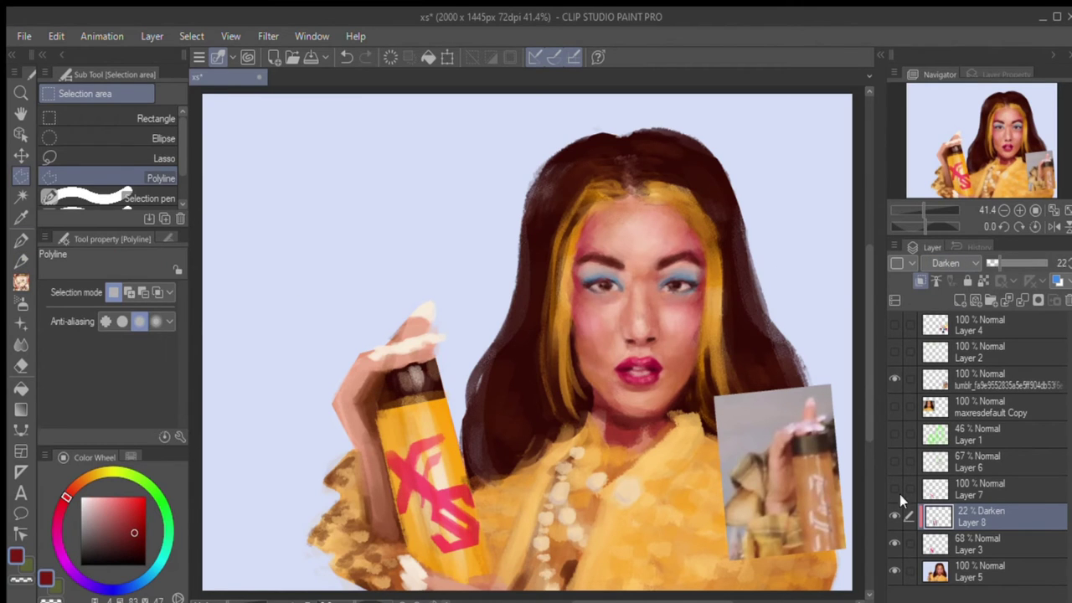
- On another new clipped layer, brush sampled pink highlights over the lettering at brush size 81.6 and set it to Screen at 15% opacity
key(ctrl+shift+n)
key(p)
alt+click(436, 494)
scroll(946, 263, down, 3)
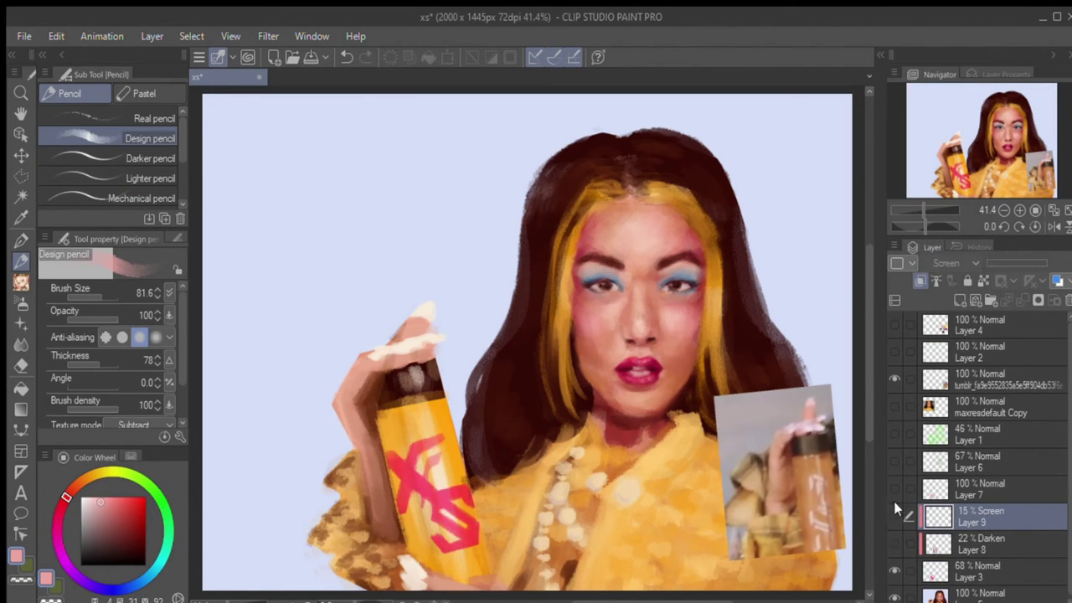
- Merge the lettering layer with its clipped shading and highlight layers, and sample an orange-brown from the sleeve
shift+click(985, 571)
key(ctrl+shift+alt+e)
alt+click(348, 528)
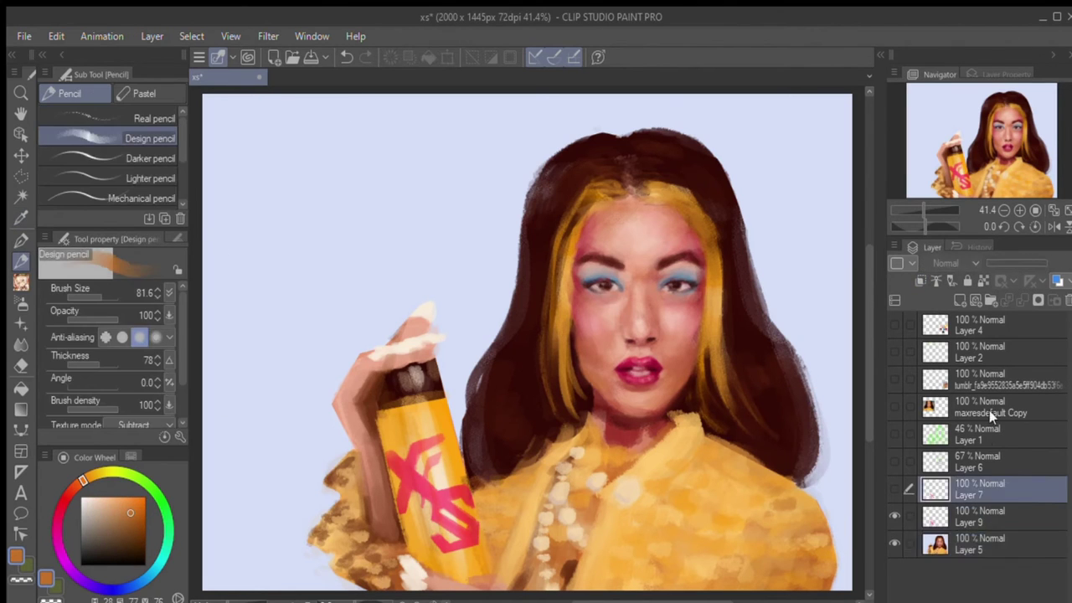
- Repaint the shading of the jacket sleeve and cuff beside the bottle on Layer 5, using orange-brown and golden tones sampled from the sleeve
alt+click(331, 484)
mouse_move(318, 544)
mouse_down()
mouse_move(356, 536)
mouse_move(393, 553)
mouse_move(398, 541)
mouse_up()
alt+click(344, 561)
alt+click(336, 532)
alt+click(362, 493)
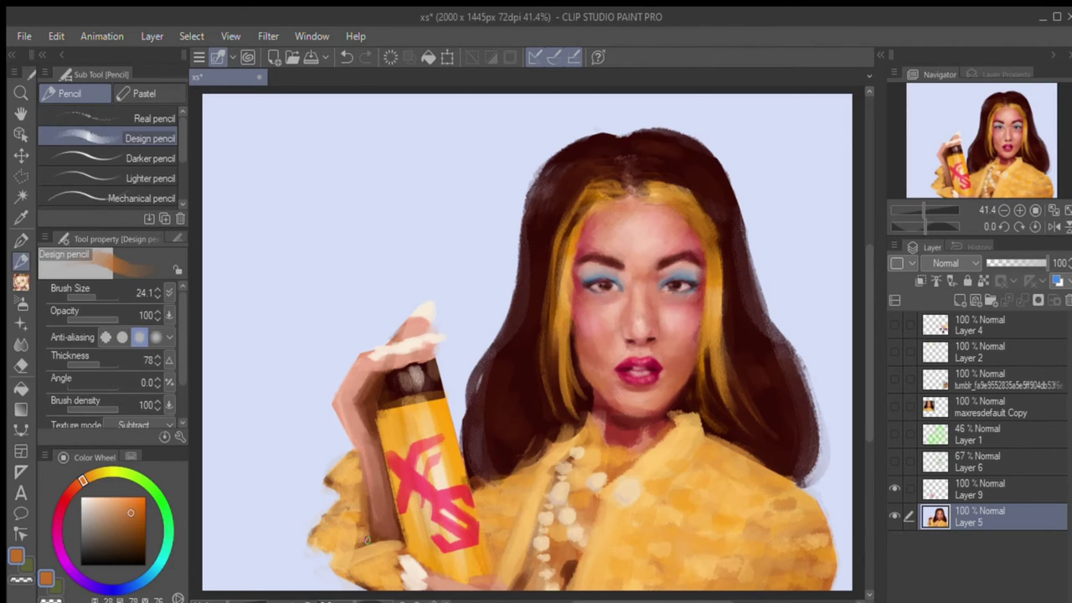
drag(350, 526, 382, 561)
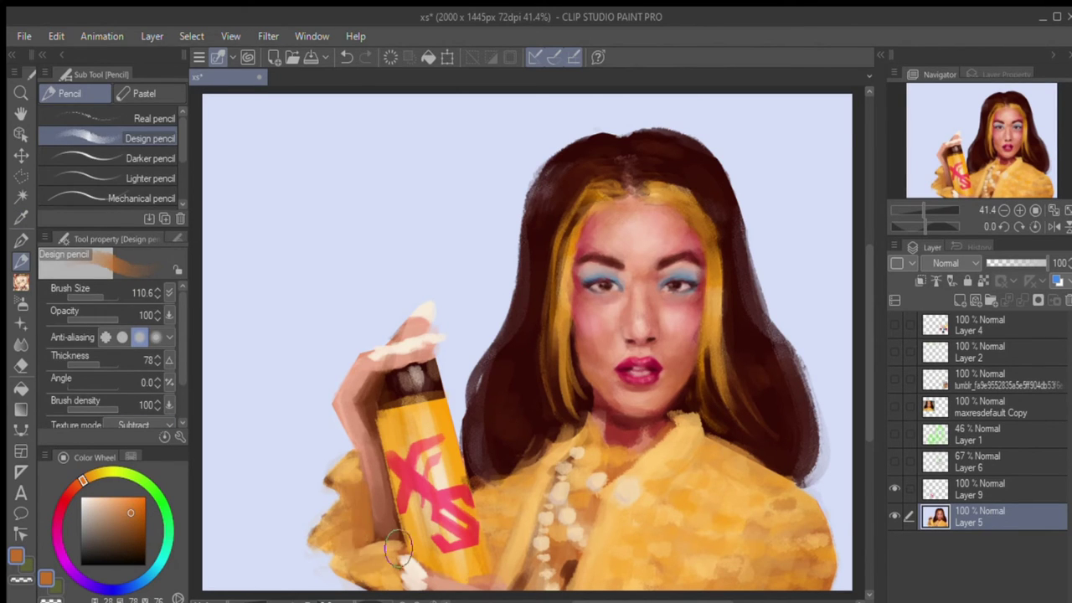
alt+click(360, 502)
drag(335, 511, 369, 578)
drag(368, 540, 389, 519)
- Rework the neck shadows under the jaw with sampled skin and dark red tones, showing the maxresdefault Copy reference photo for comparison
alt+click(545, 429)
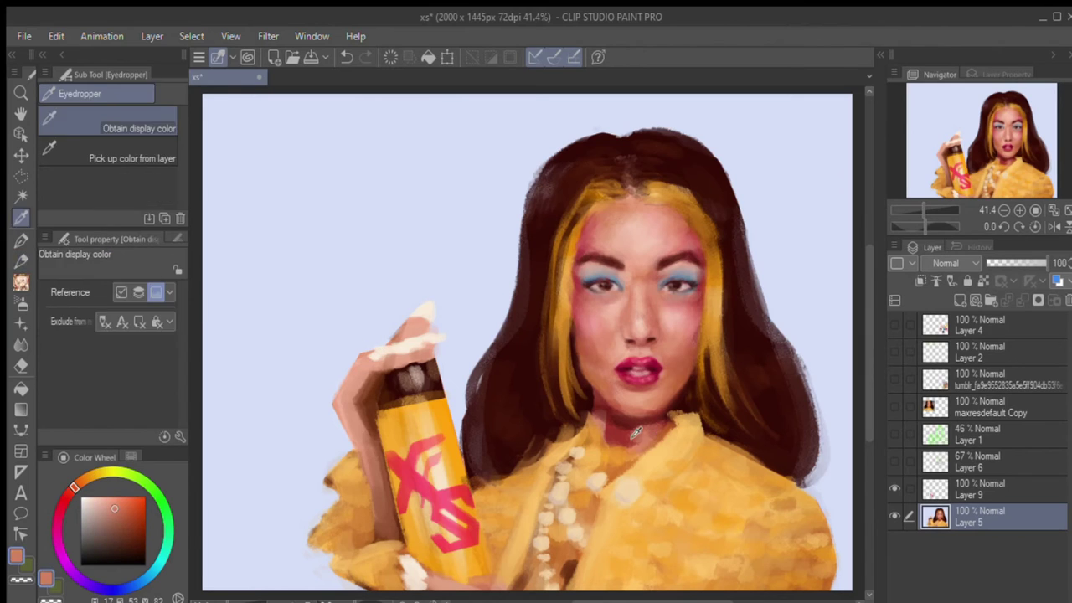
alt+click(636, 447)
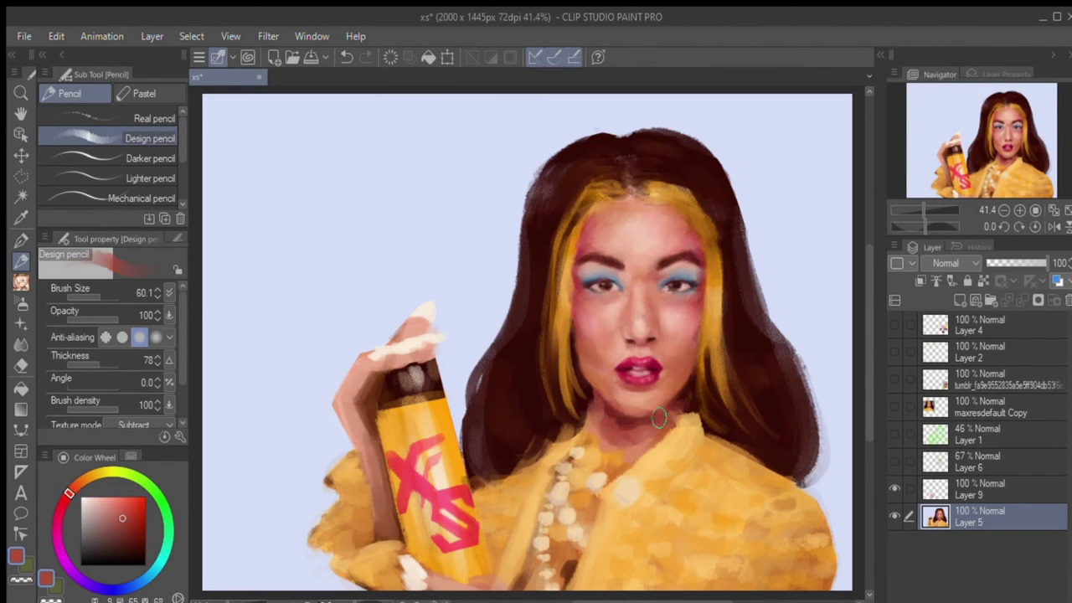
key(ctrl+h)
alt+click(668, 414)
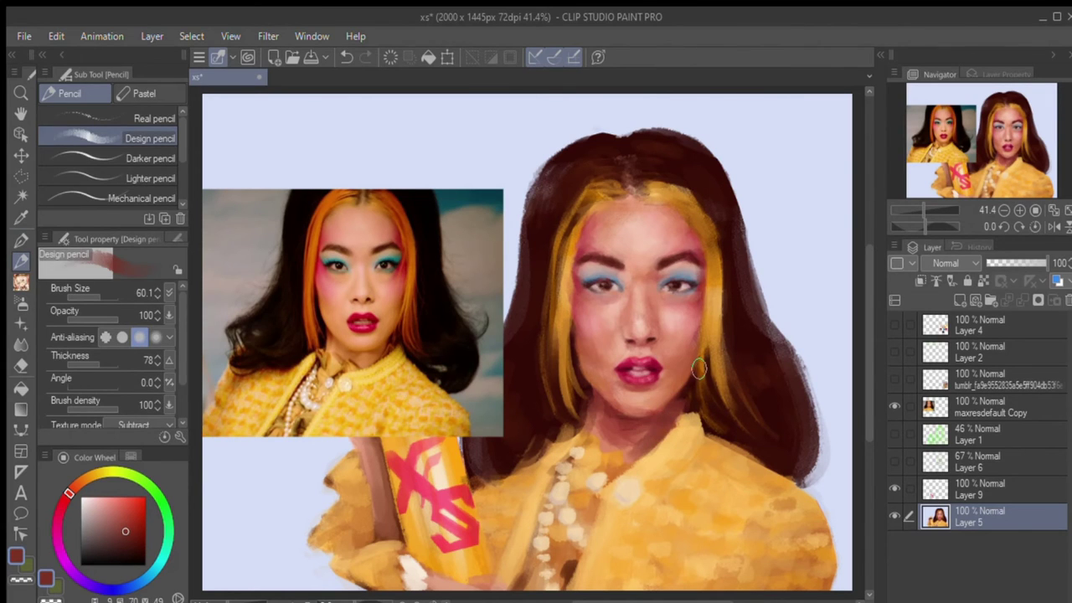
alt+click(673, 418)
alt+click(395, 293)
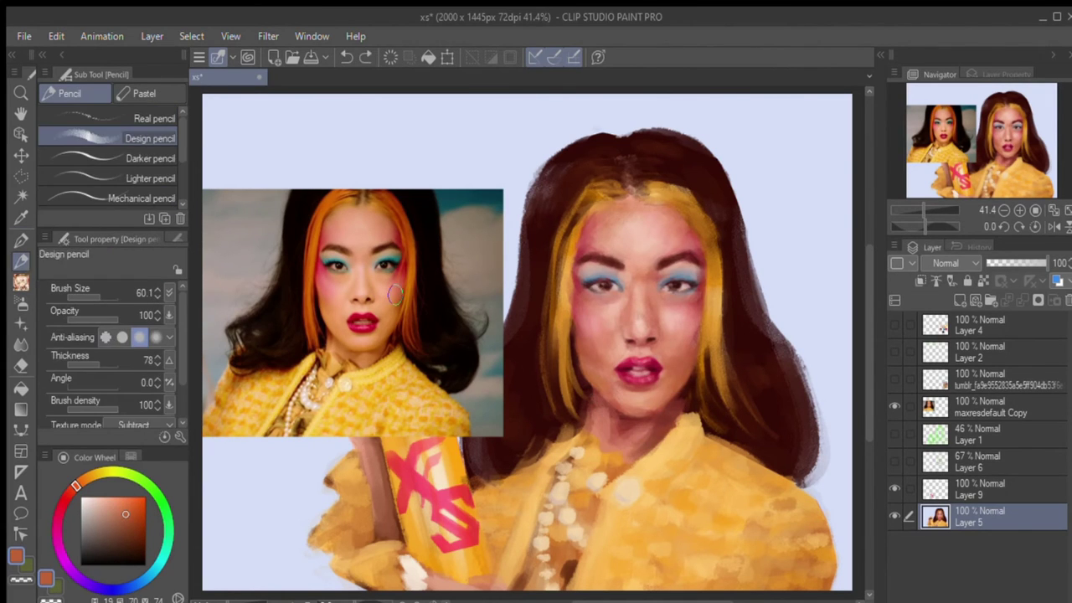
- Refine the dark edges where hair meets jaw and neck at brush size 44.3, checking against the reference photo
click(893, 405)
alt+click(587, 426)
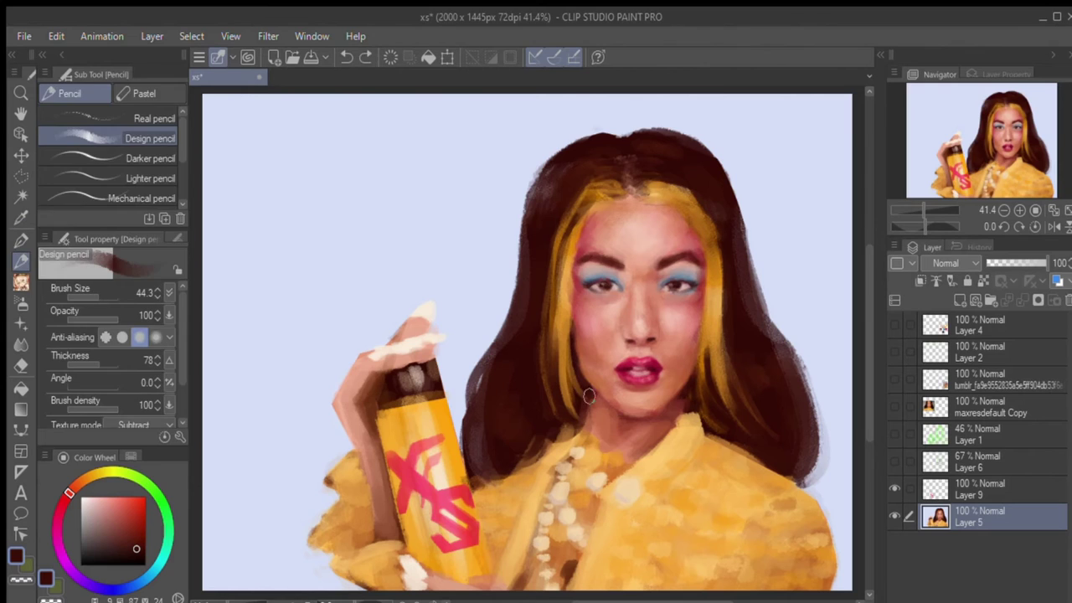
key(ctrl+z)
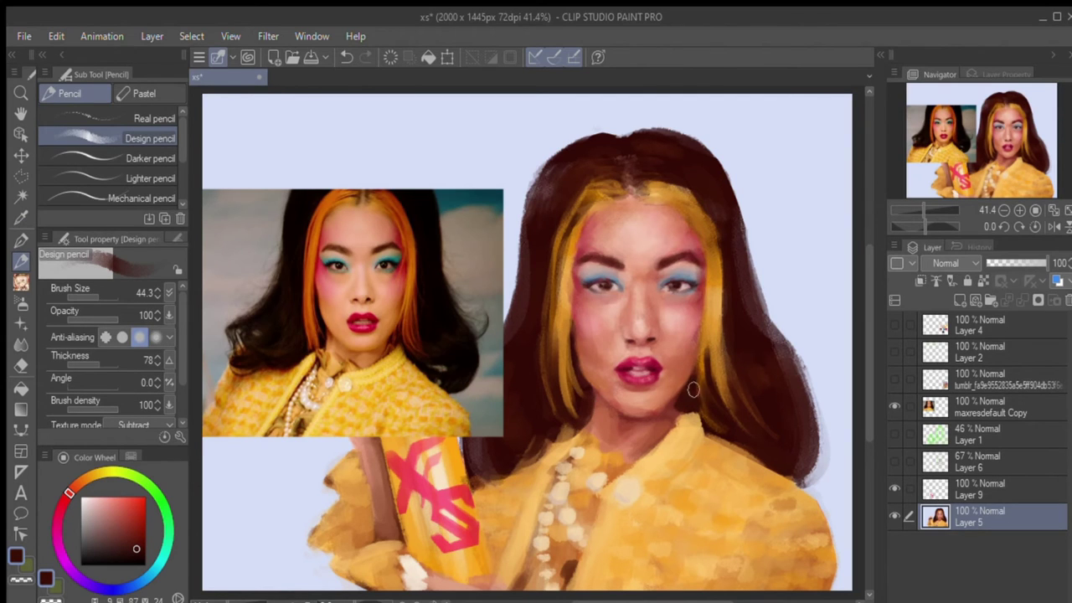
alt+click(716, 274)
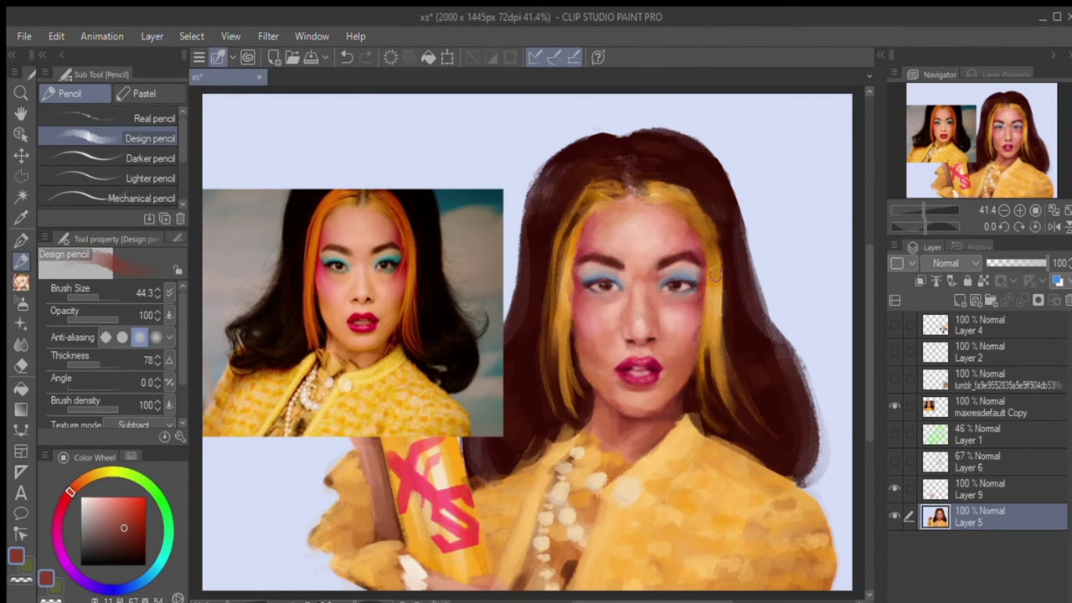
key(ctrl+y)
- Blend the forearm and wrist shading beside the bottle with sampled pink and orange-brown skin tones
scroll(377, 461, down, 1)
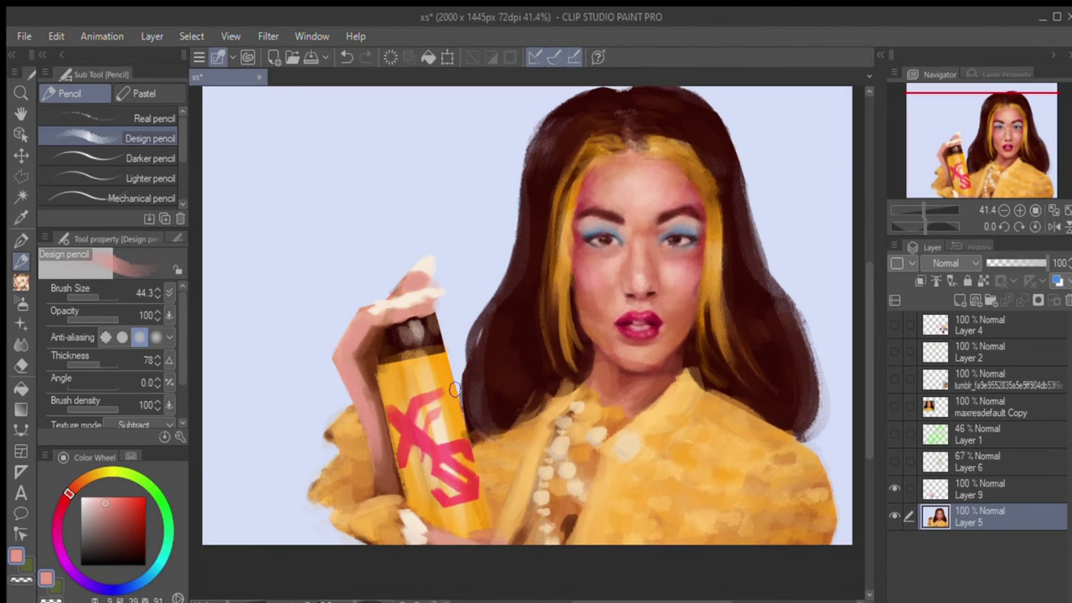
alt+click(393, 488)
alt+click(369, 385)
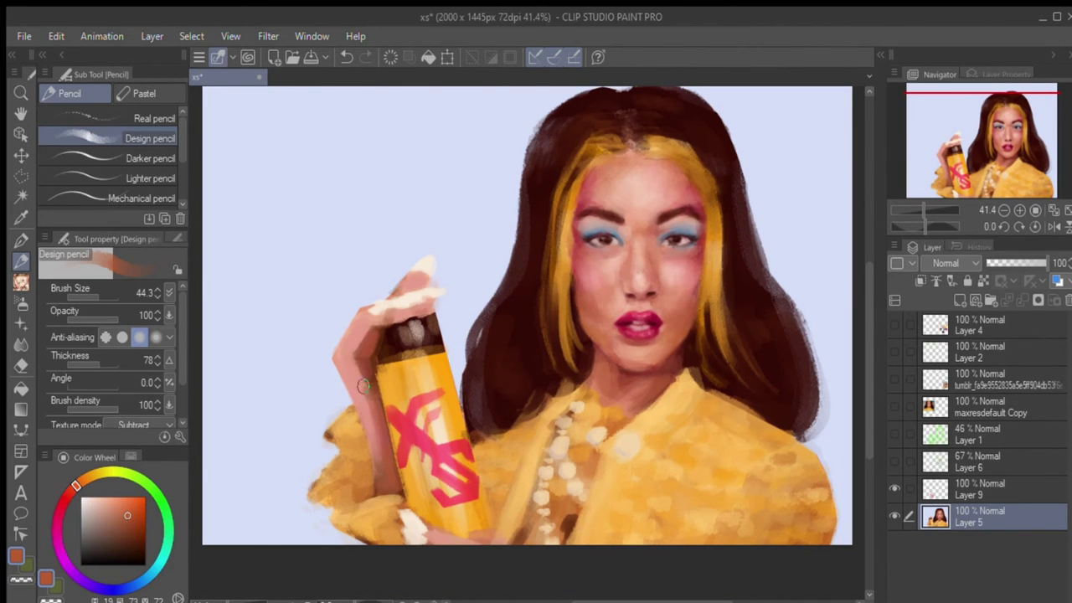
- Sample the pale blue background and brush soft highlights onto the crown and sides of the dark hair
alt+click(323, 434)
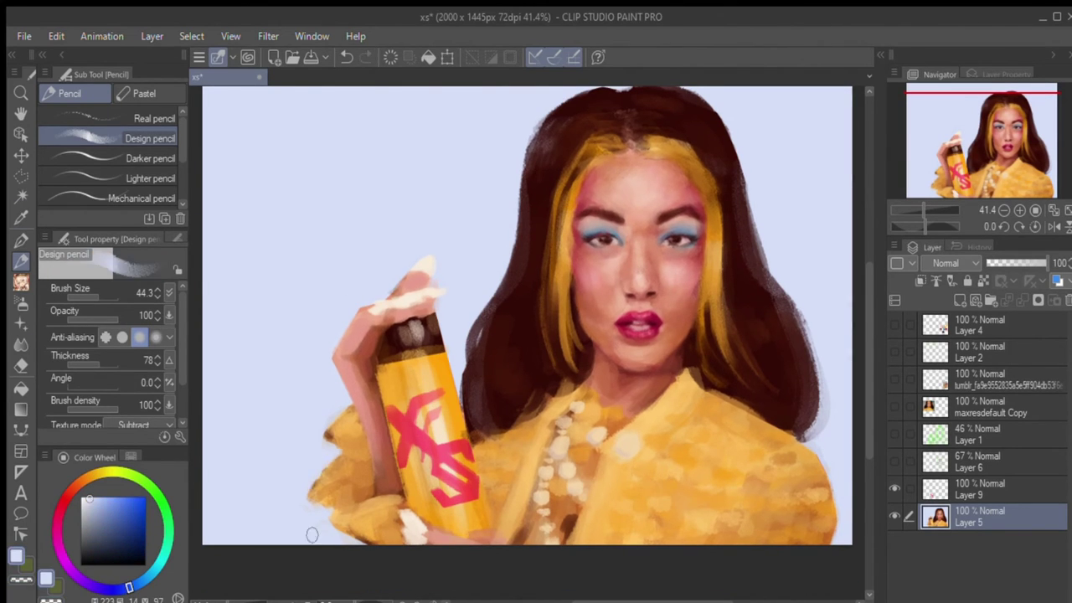
scroll(782, 361, up, 1)
mouse_move(622, 148)
mouse_down()
mouse_move(627, 172)
mouse_move(586, 176)
mouse_up()
drag(721, 188, 729, 243)
drag(502, 385, 494, 461)
- Paint the blonde front strands and hairline with sampled cream highlights and golden-orange strokes
alt+click(658, 308)
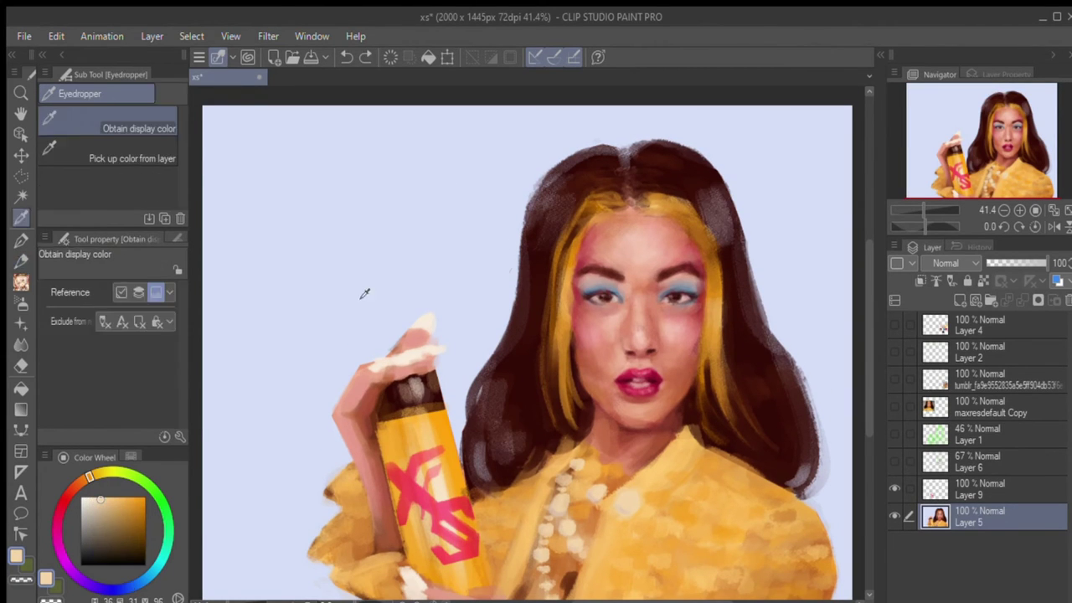
key(])
key(])
key(])
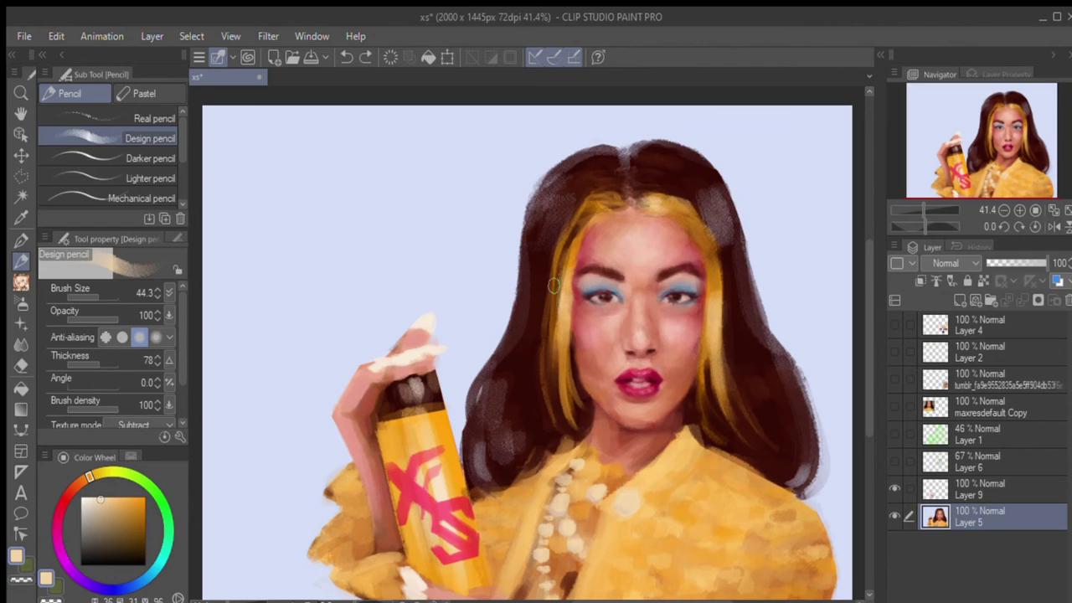
drag(566, 293, 567, 343)
drag(715, 293, 717, 392)
alt+click(605, 199)
mouse_move(637, 195)
mouse_down()
mouse_move(728, 360)
mouse_move(714, 427)
mouse_up()
drag(570, 436, 573, 313)
drag(574, 426, 591, 315)
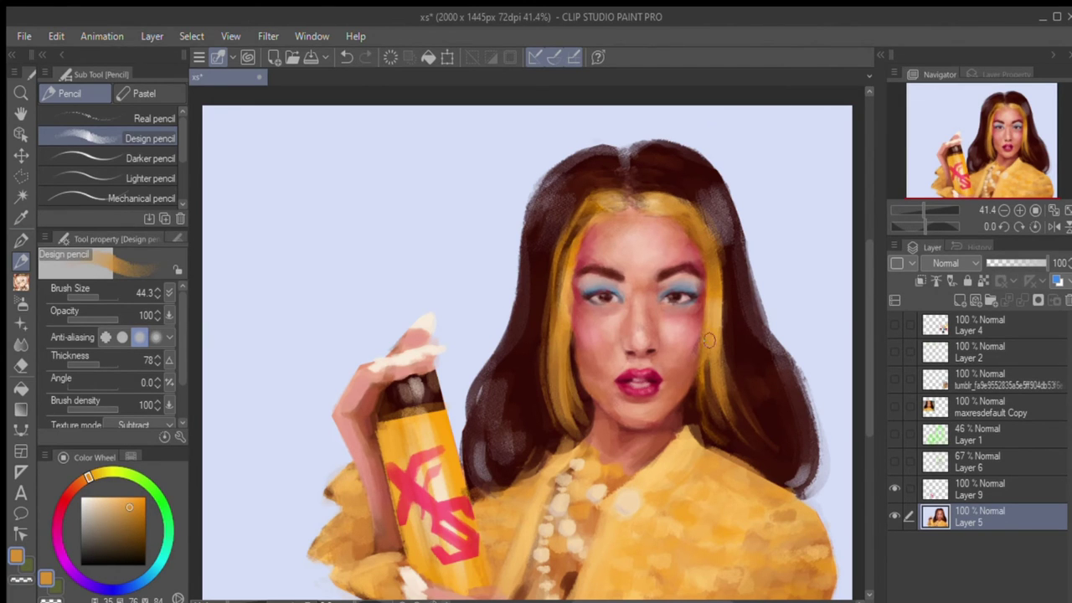
- Paint soft cream clouds into the sky around the figure at brush size 110.6
key(ctrl+minus)
alt+click(812, 360)
drag(741, 244, 779, 185)
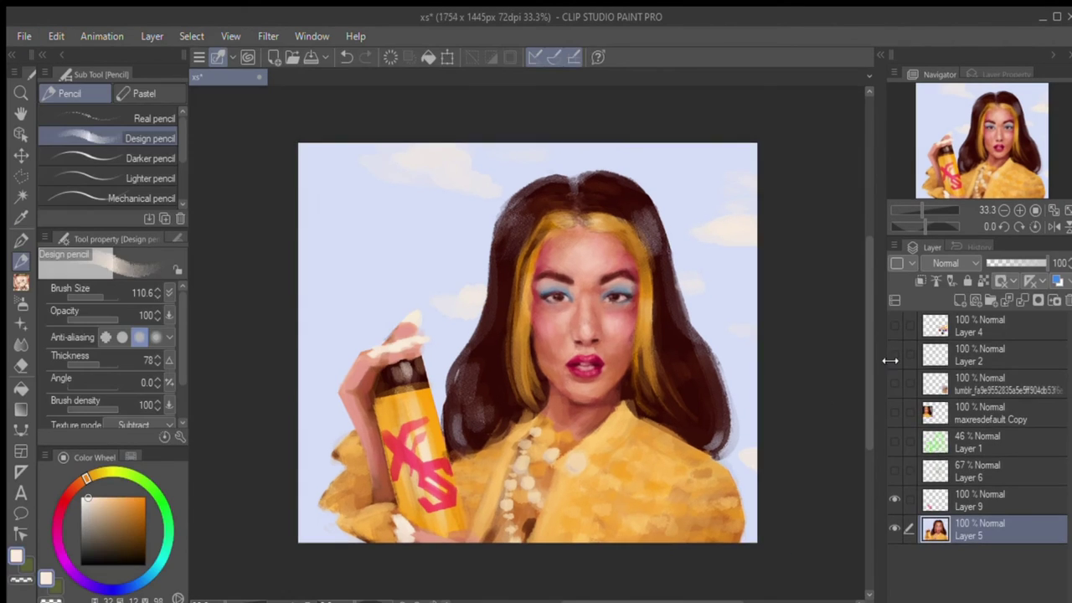
- Crop the canvas on both sides and along the upper edge to 1770 x 1388 px
key(ctrl+t)
drag(789, 342, 766, 342)
drag(265, 342, 302, 341)
drag(527, 143, 527, 151)
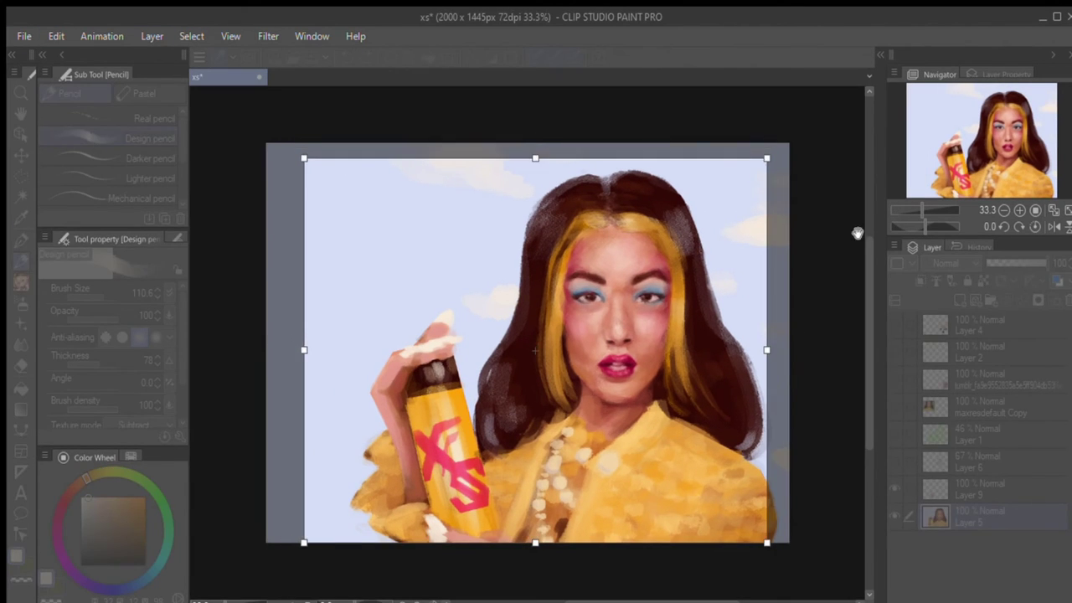
key(Return)
- Add a new layer and place the magenta text "XS" at size 203.1 in the sky above the raised hand
key(ctrl+shift+n)
click(21, 493)
click(321, 214)
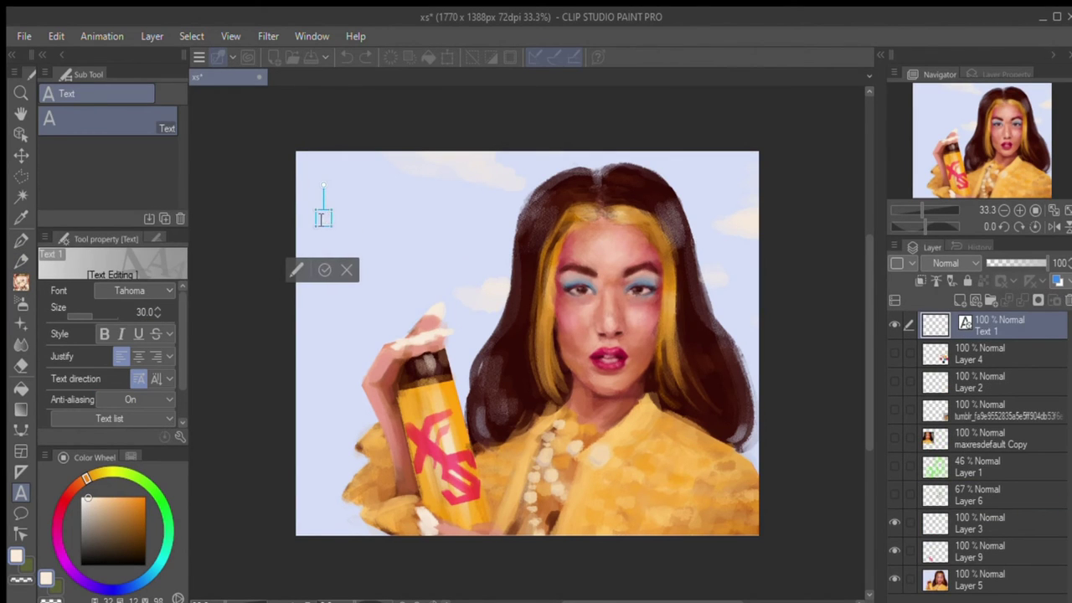
text(XS)
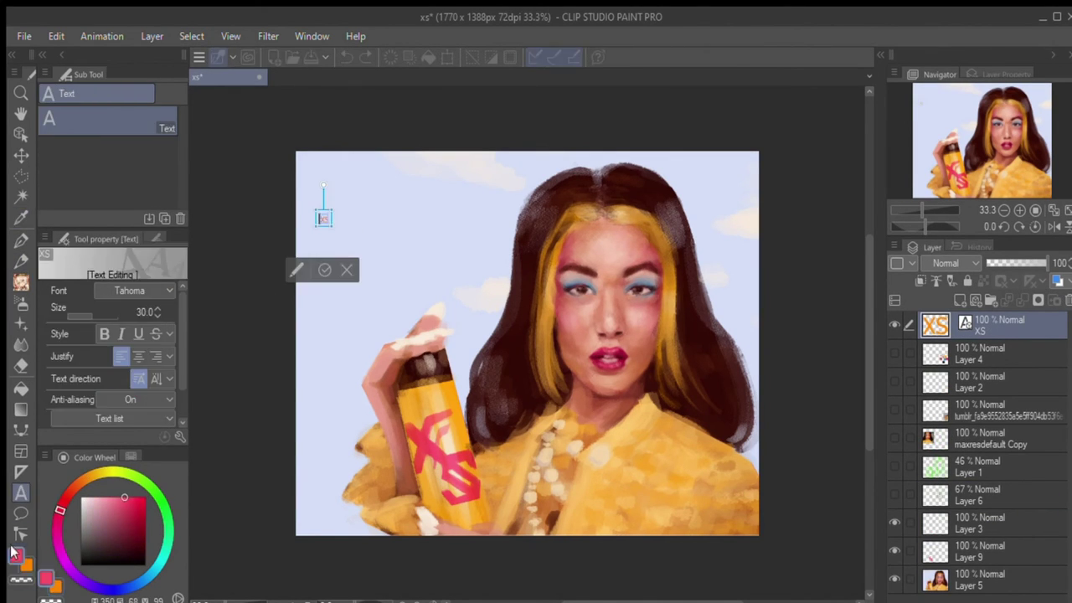
drag(80, 310, 362, 169)
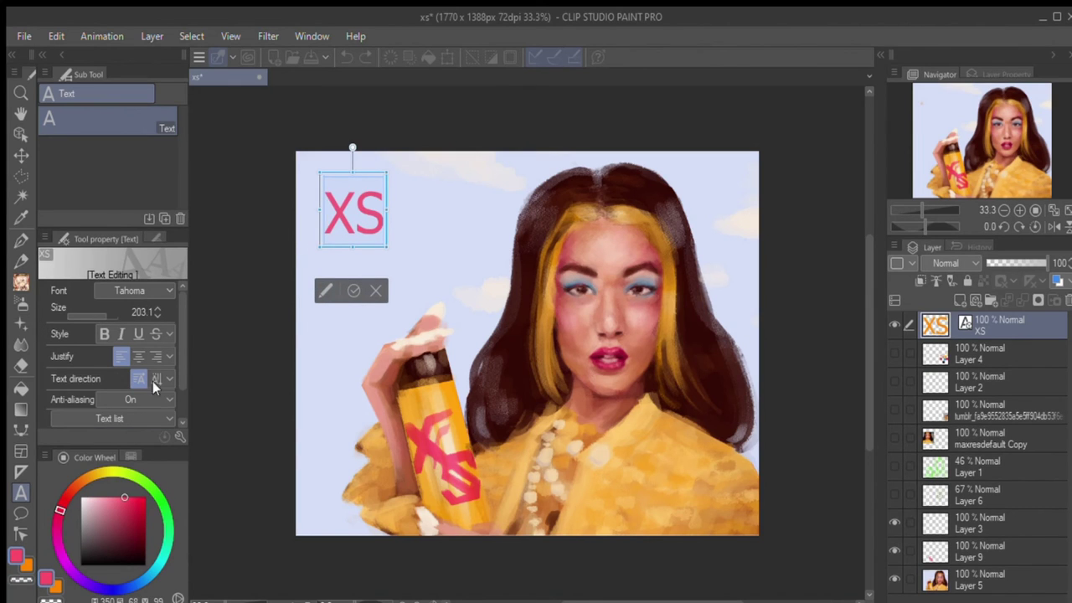
- Try Candara Light and MS Gothic as the font of the XS text
key(Down)
key(Down)
key(Down)
key(Down)
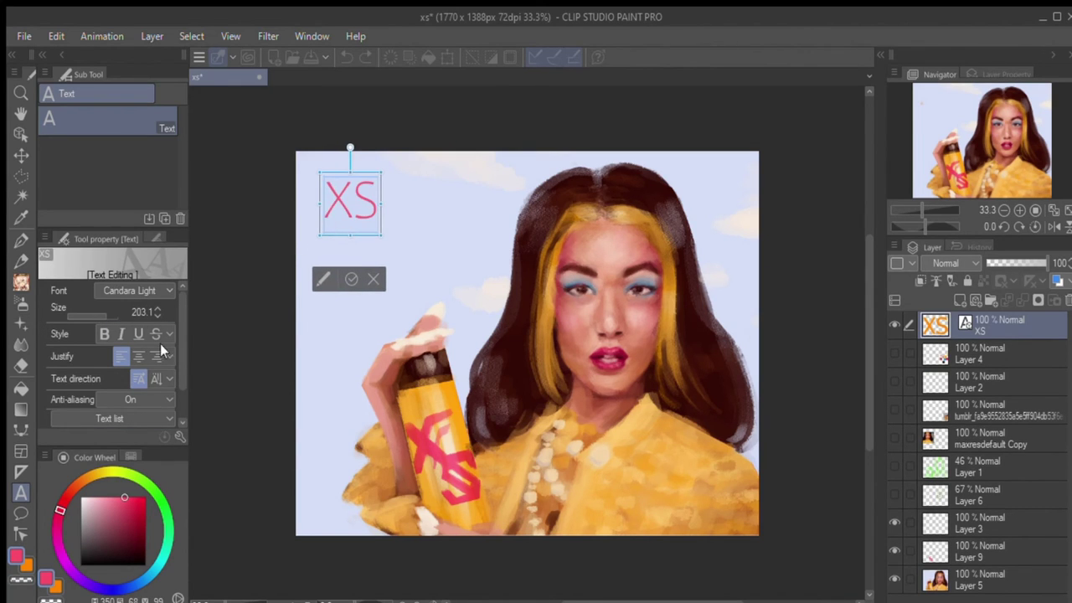
key(Down)
key(Down)
key(Down)
key(Down)
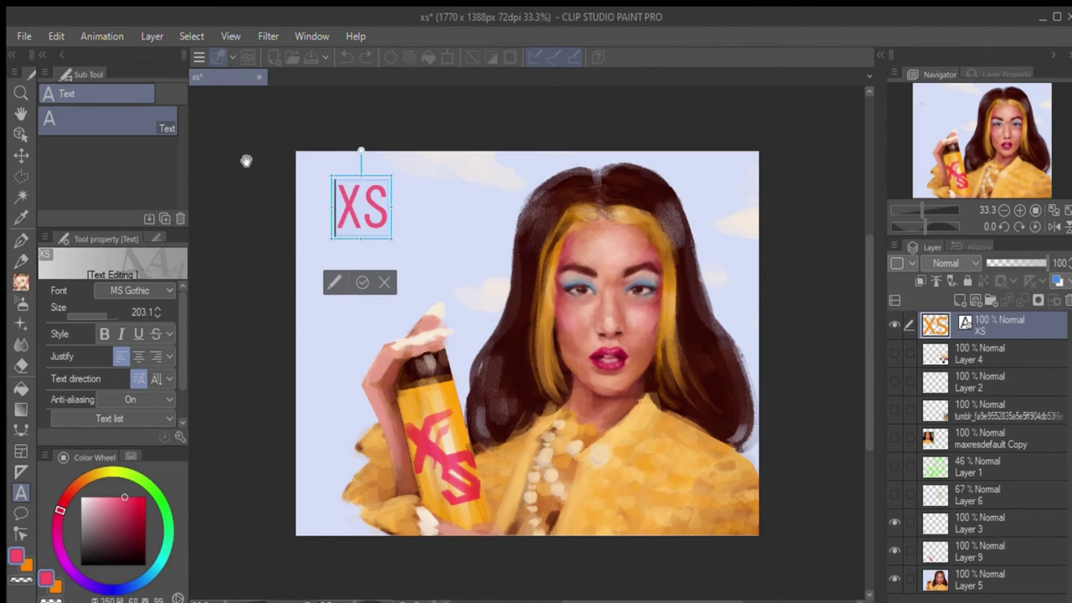
- Add the text "Rina Sawayama" at size 51 beneath XS and try different fonts on it
click(309, 256)
text(Rina Sawayama)
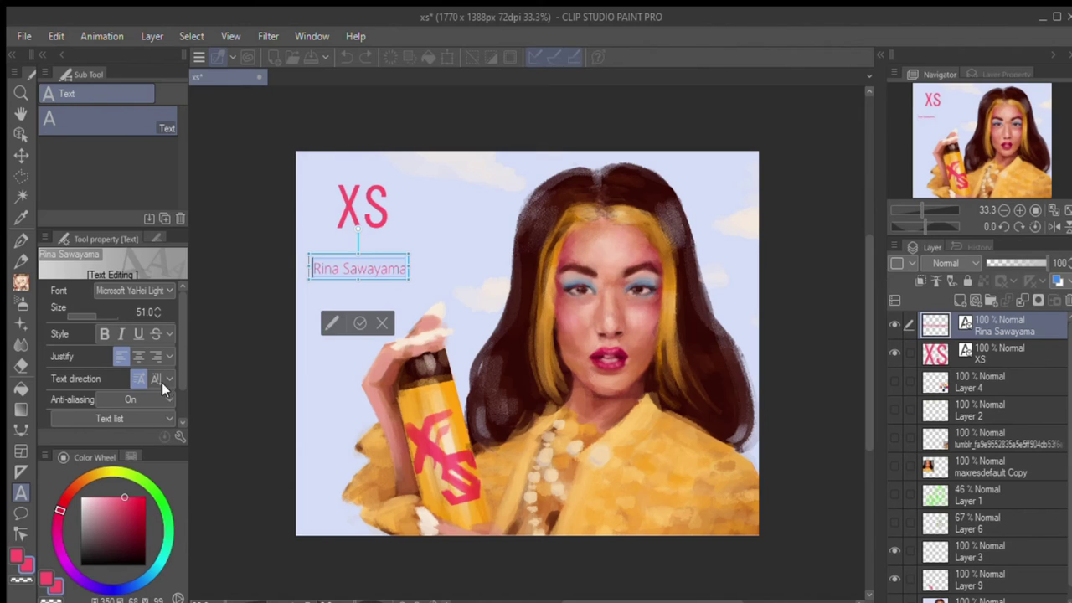
key(Up)
key(Up)
key(Up)
key(Down)
key(Down)
key(Down)
- Try other fonts on the XS text, including Montebello Rounded and Segoe UI Black
click(362, 207)
key(Down)
key(Down)
key(Down)
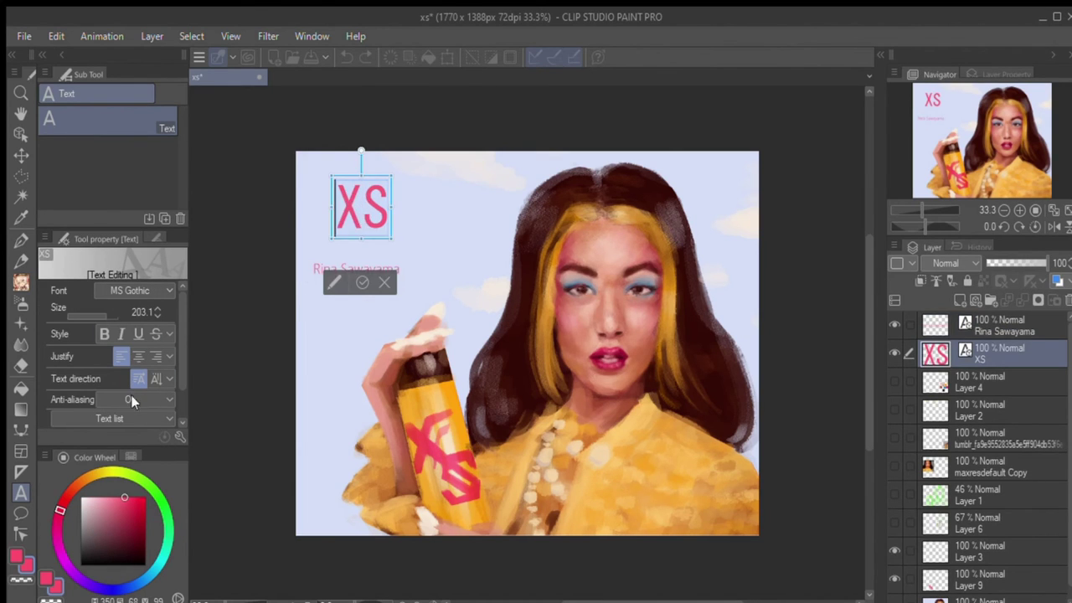
key(Down)
key(Down)
key(Down)
key(Down)
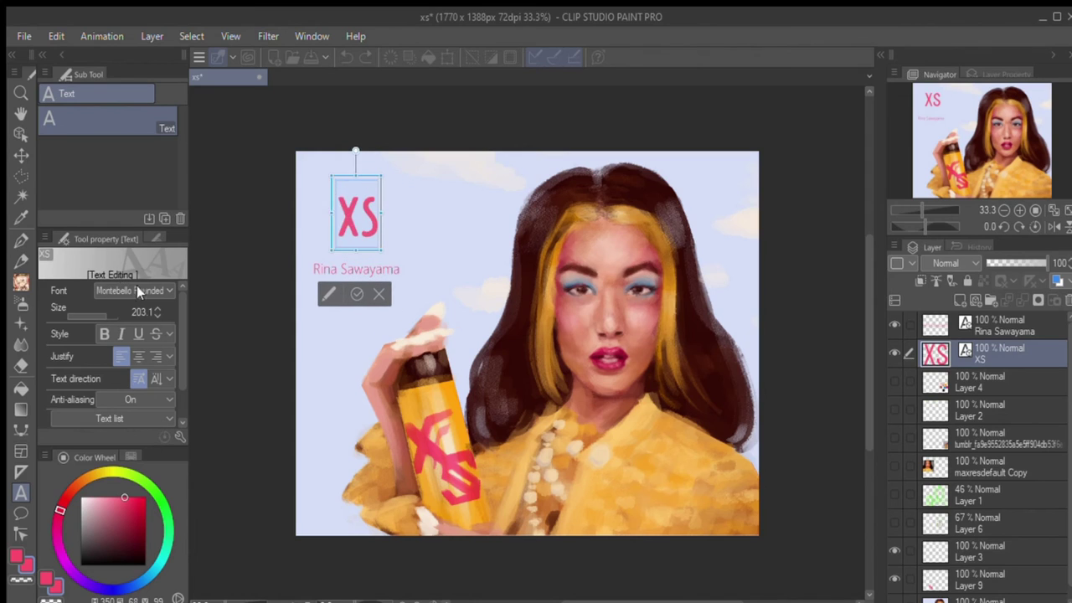
key(Down)
key(Down)
key(Down)
key(Down)
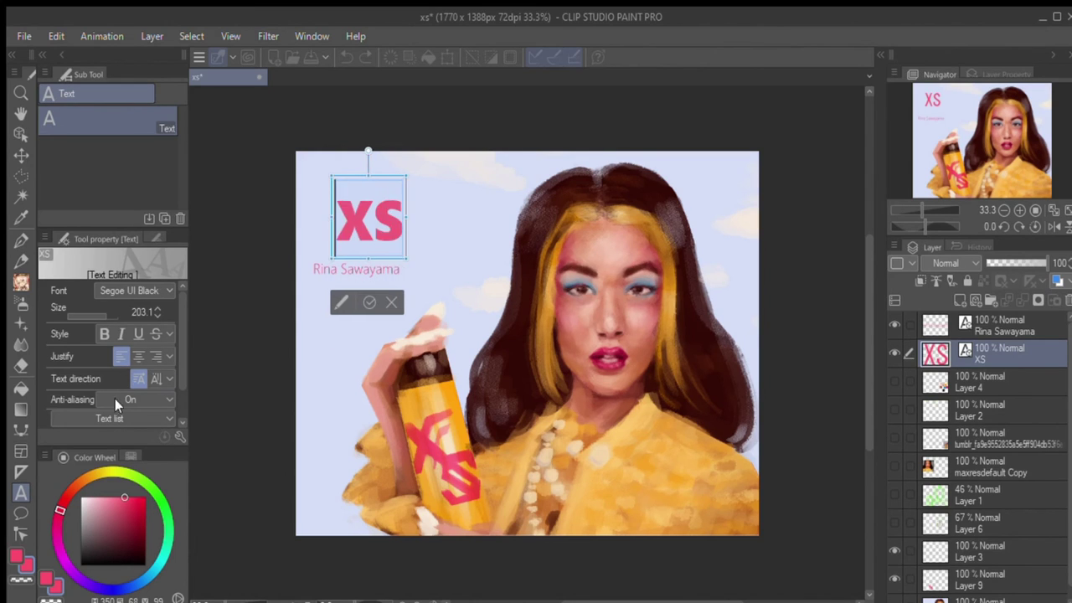
- Edit the font of the Rina Sawayama text and shift XS sideways to sit over it
click(334, 269)
drag(401, 269, 297, 269)
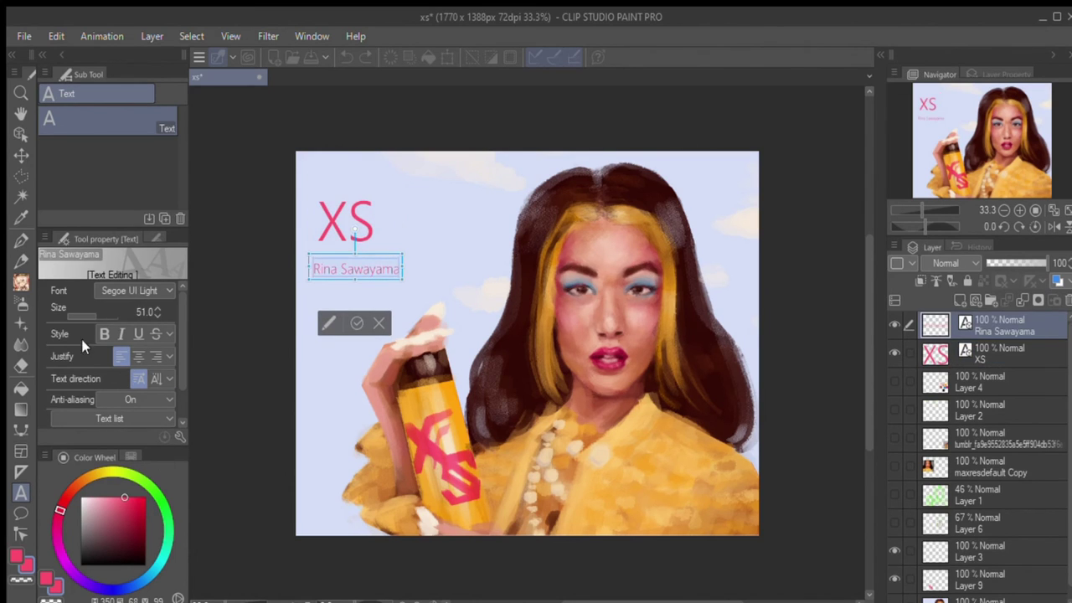
key(Escape)
click(346, 219)
drag(346, 219, 366, 219)
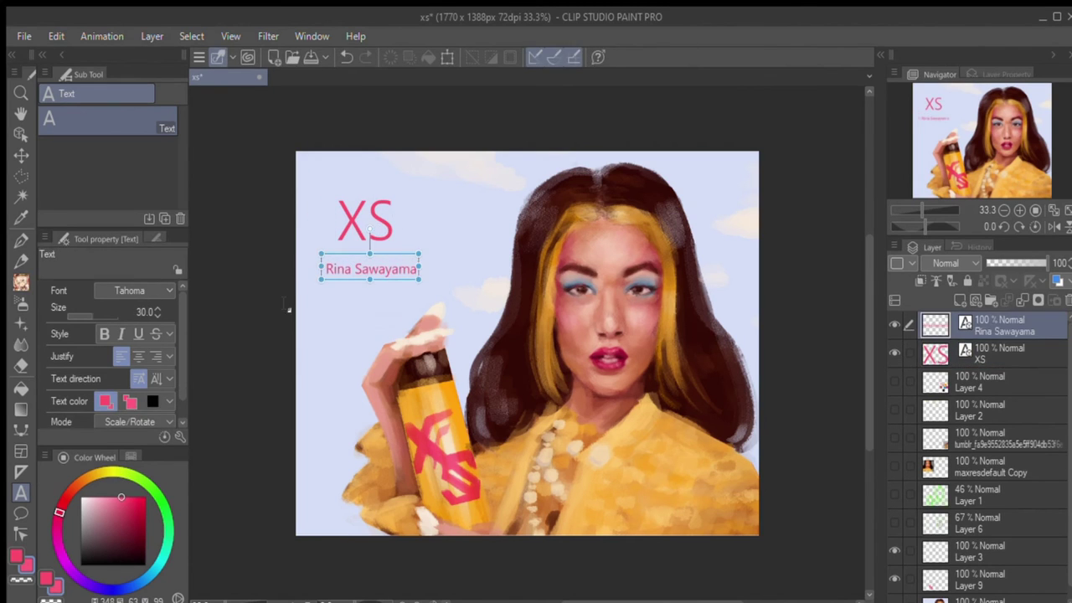
- Set the XS text's font to Yu Gothic Medium and center it above Rina Sawayama
click(365, 219)
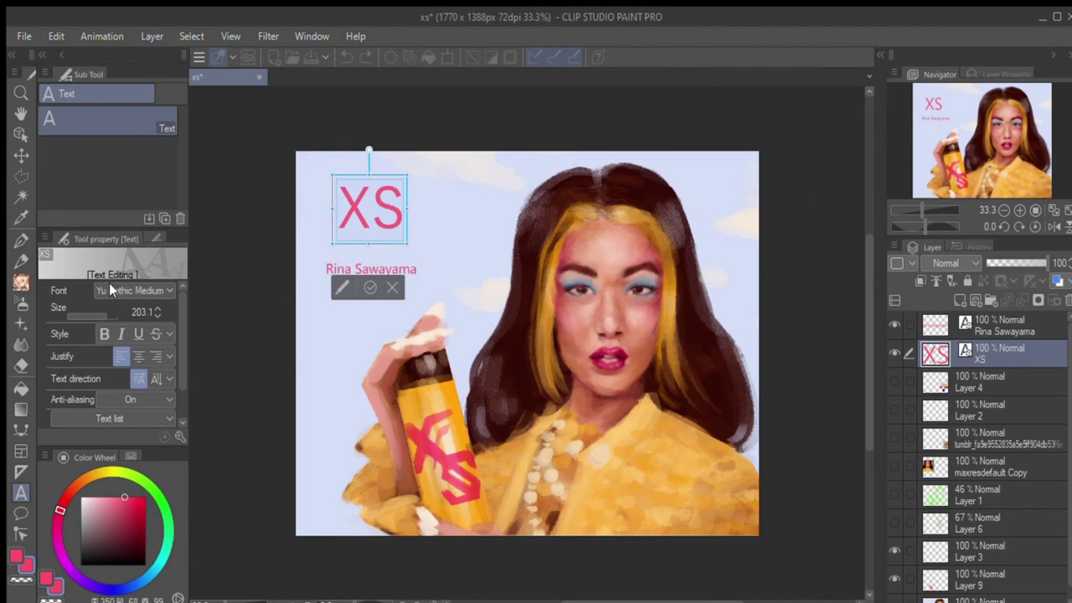
click(391, 278)
click(390, 276)
scroll(109, 295, down, 3)
click(21, 134)
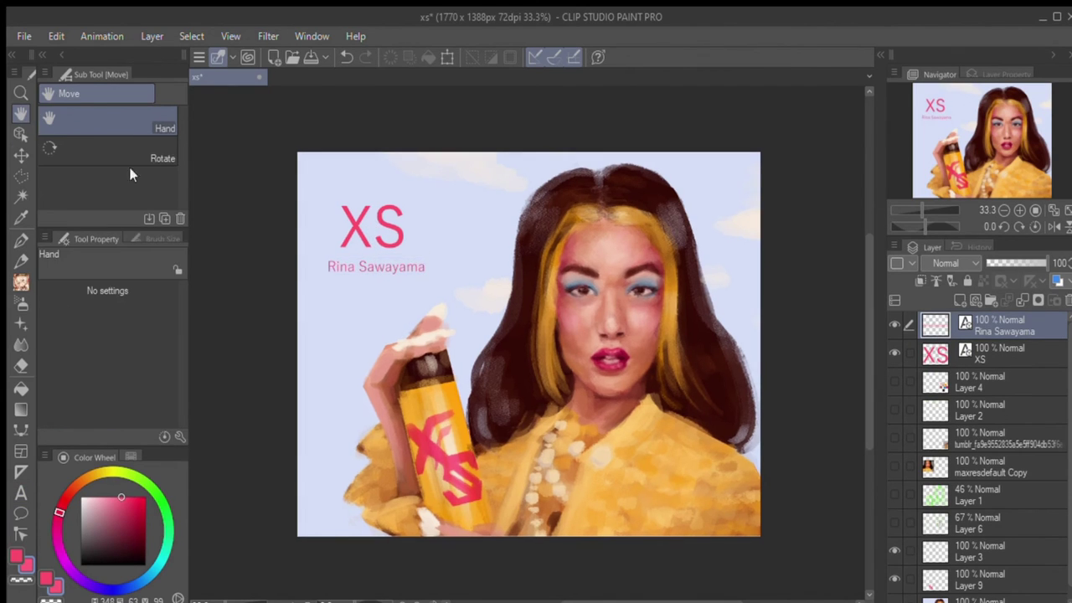
click(375, 225)
click(536, 352)
- On a new layer beneath the texts, draw two parallel magenta horizontal lines at brush size 6 between XS and Rina Sawayama
key(ctrl+shift+n)
key(u)
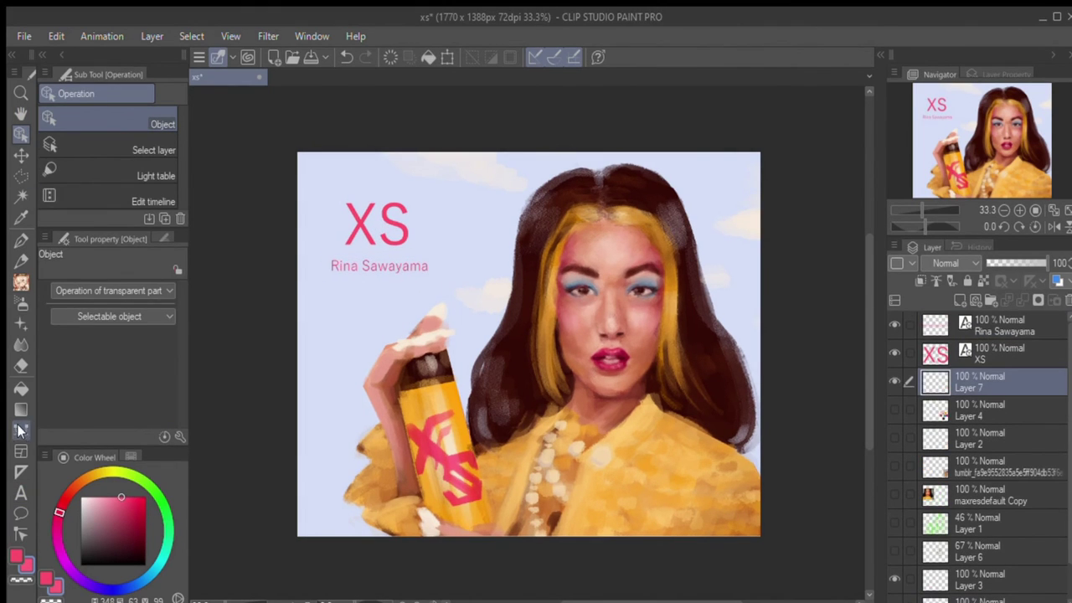
key(ctrl+z)
drag(381, 251, 427, 249)
key(bracketright)
key(bracketright)
key(bracketright)
drag(330, 257, 427, 256)
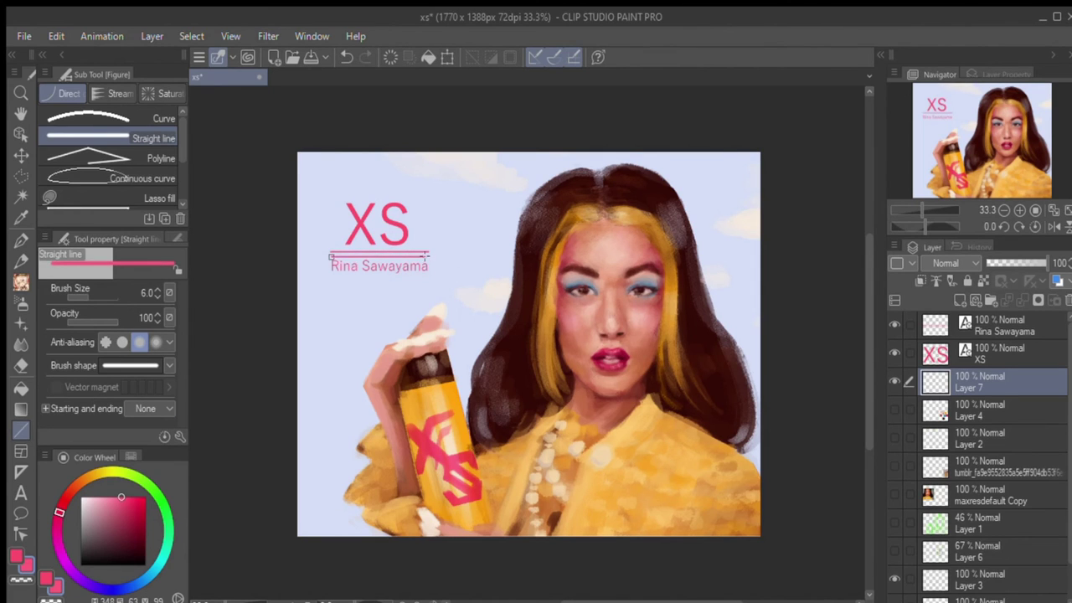
- Move XS slightly up and Rina Sawayama slightly down to space them evenly around the double line
click(21, 136)
click(377, 219)
click(1023, 356)
click(378, 267)
click(829, 351)
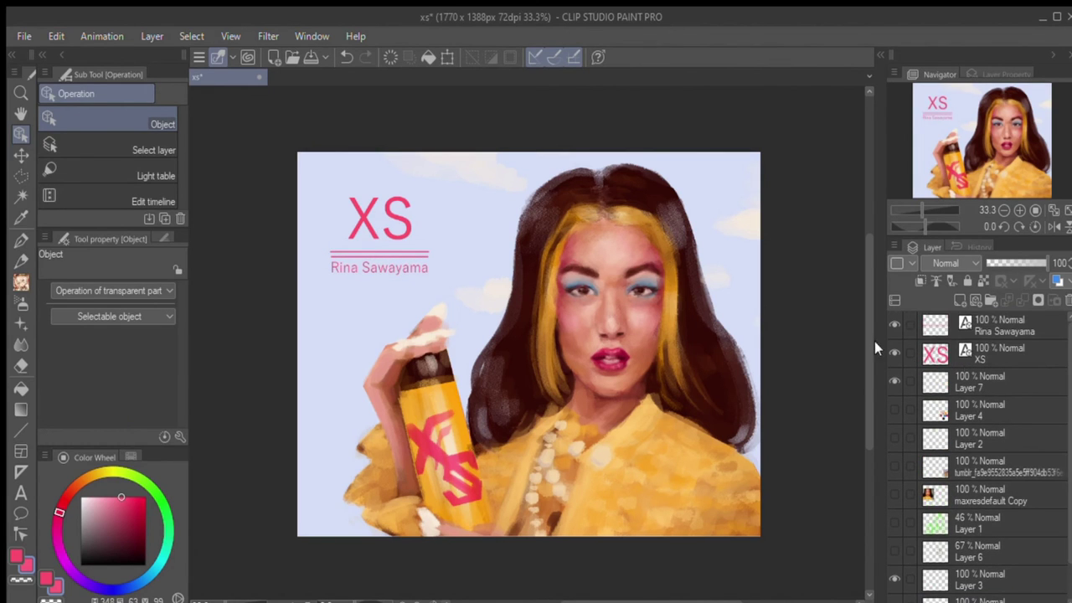
- On a new top layer, paint dark blue Opaque watercolor shading along the lower canvas at brush size 374.3, blended as Multiply at 14%
click(996, 325)
click(960, 300)
key(i)
click(130, 535)
click(100, 589)
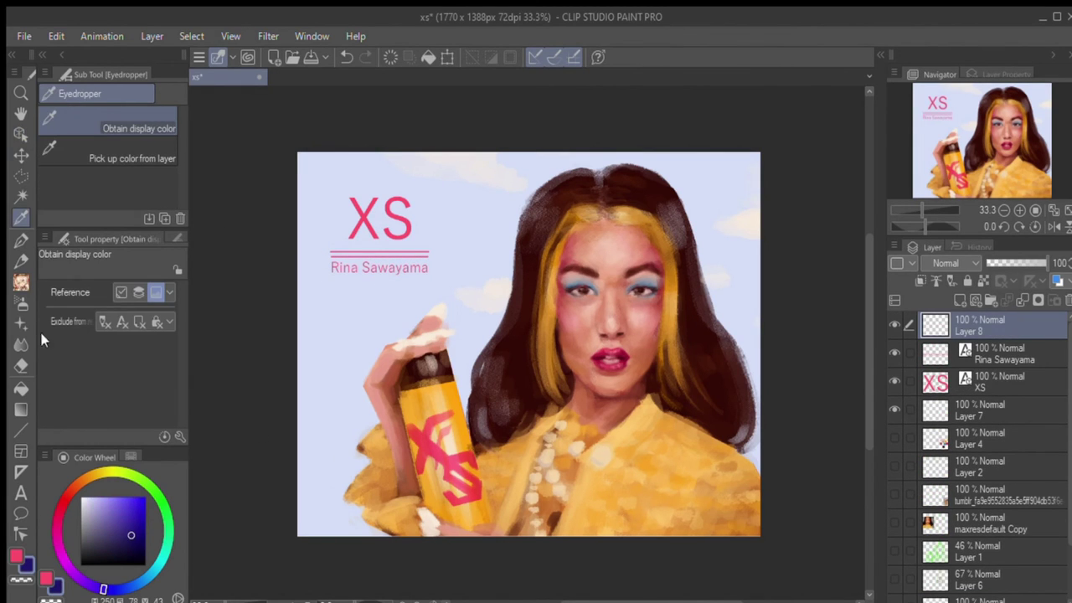
key(b)
click(162, 139)
mouse_move(737, 402)
mouse_down()
mouse_move(336, 515)
mouse_move(514, 574)
mouse_move(619, 501)
mouse_up()
key(ctrl+z)
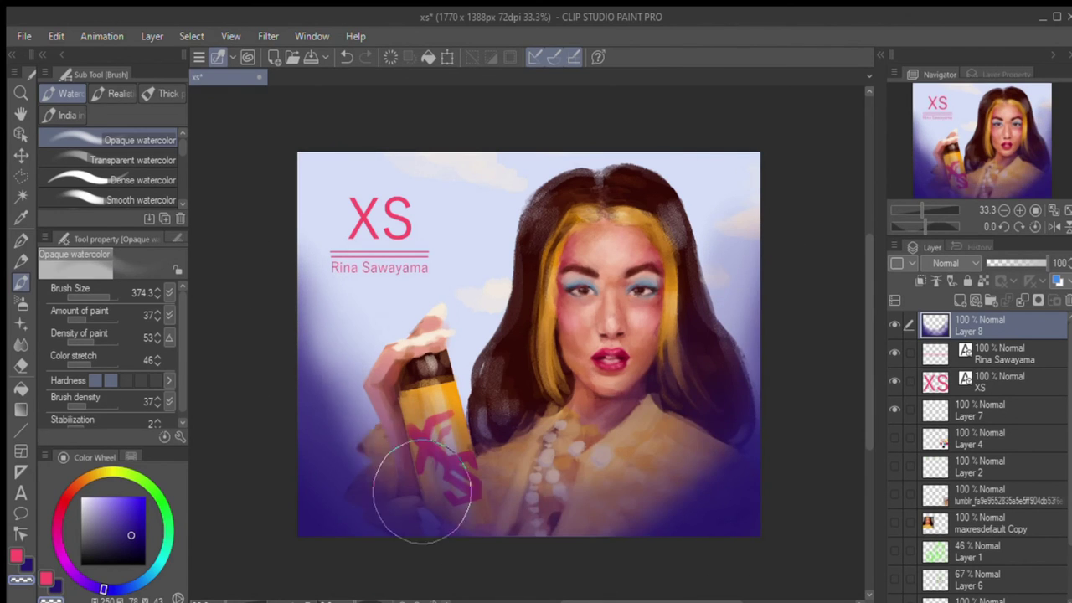
drag(1047, 263, 997, 263)
- On another new layer, add a large pink circular foreground-to-transparent gradient and blend it as Screen at 12%
click(955, 301)
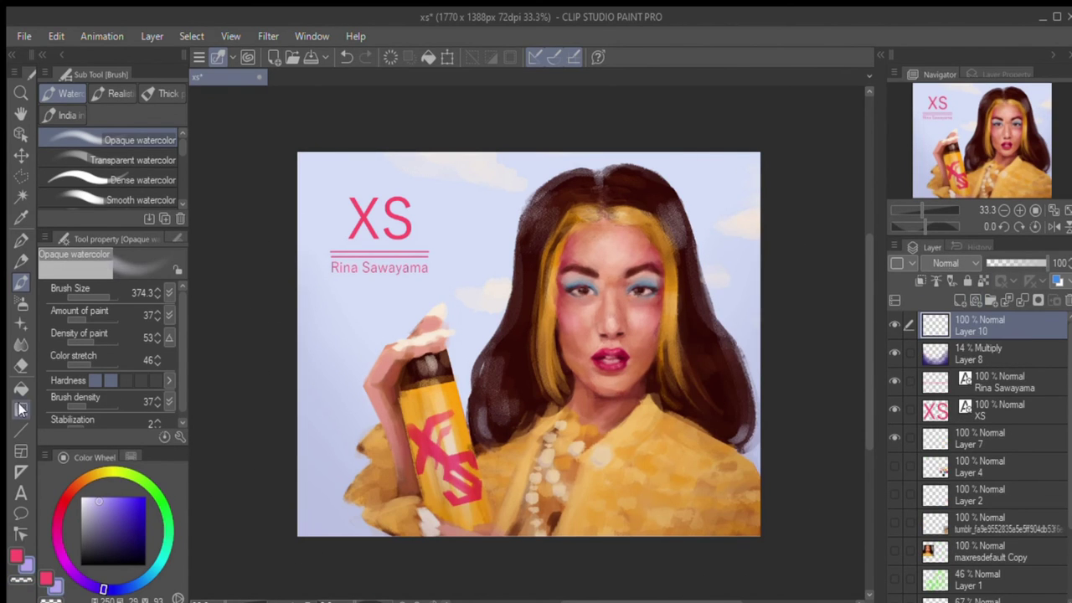
key(g)
click(16, 556)
mouse_move(531, 145)
mouse_down()
mouse_move(855, 151)
mouse_move(657, 151)
mouse_move(858, 304)
mouse_up()
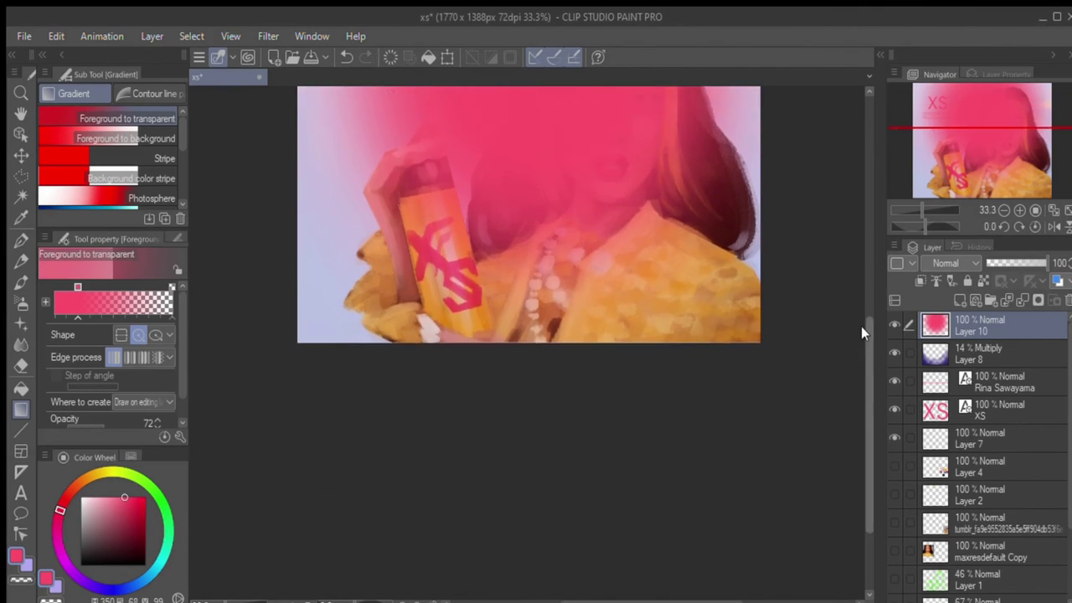
scroll(859, 304, up, 3)
drag(1047, 263, 992, 263)
- On a new layer beneath the blue shading layer, fill narrow dark maroon vertical bars along the picture's left and right edges
click(955, 301)
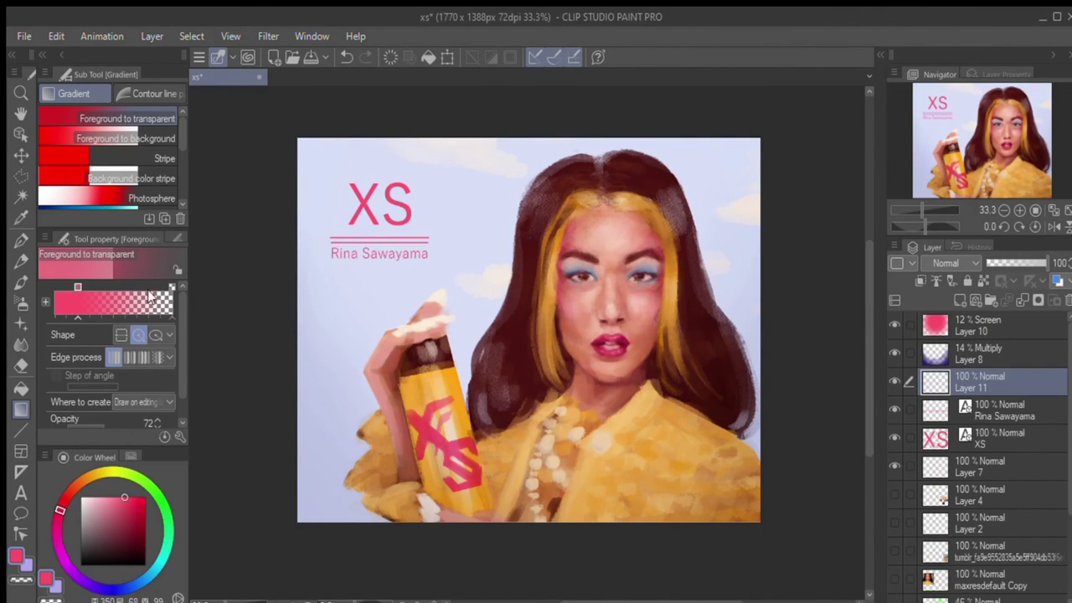
key(m)
drag(298, 138, 308, 522)
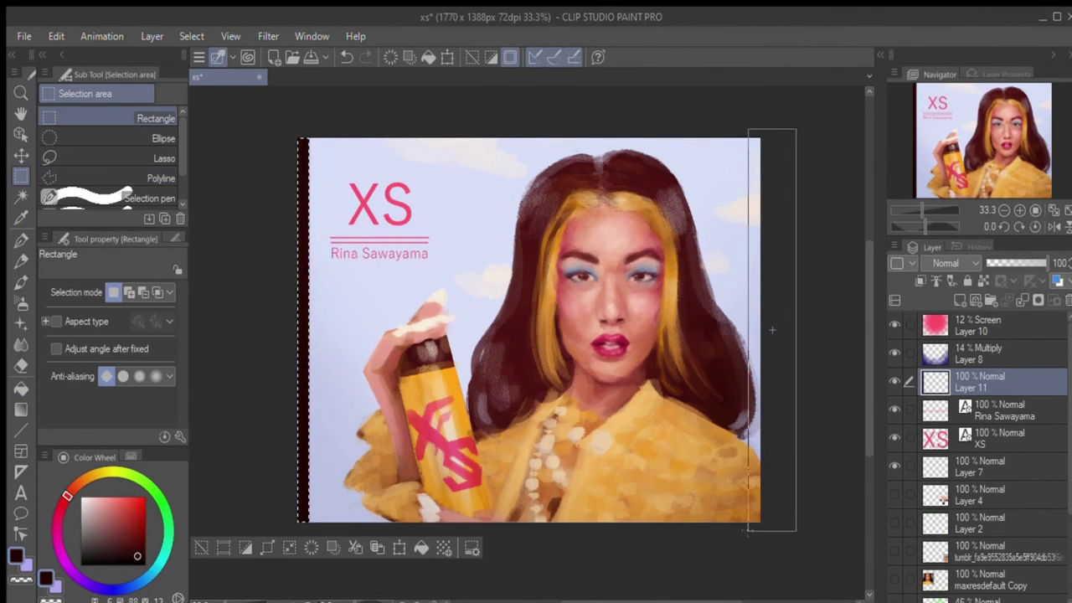
key(g)
click(754, 330)
key(m)
drag(298, 511, 760, 522)
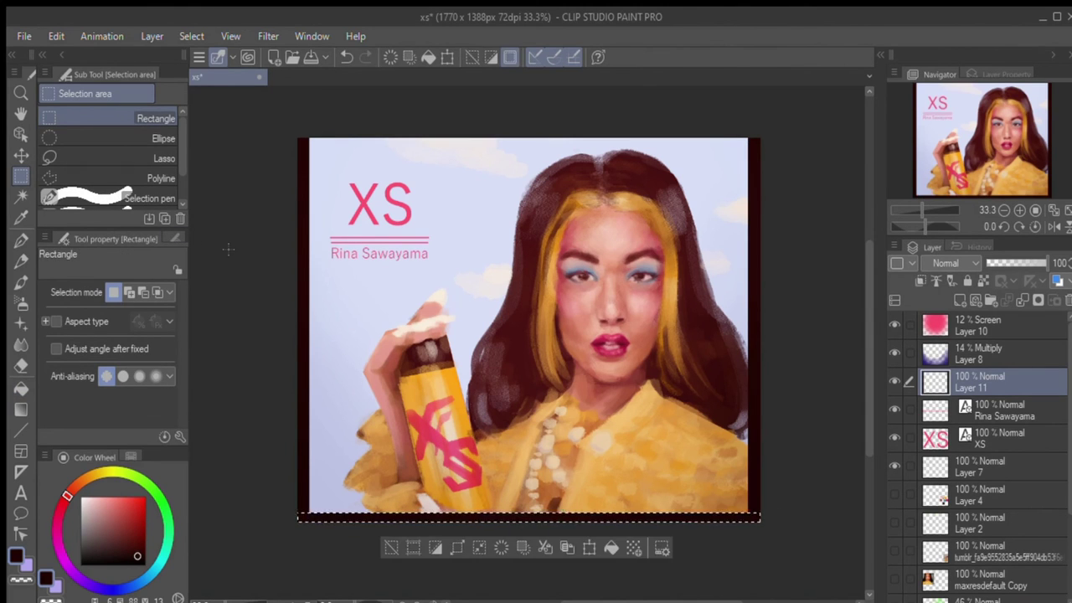
- Fill a new top layer with pink, blend it as Color dodge at 9%, and save the file
click(960, 300)
key(g)
key(alt+BackSpace)
scroll(954, 263, down, 5)
drag(1047, 263, 990, 263)
key(m)
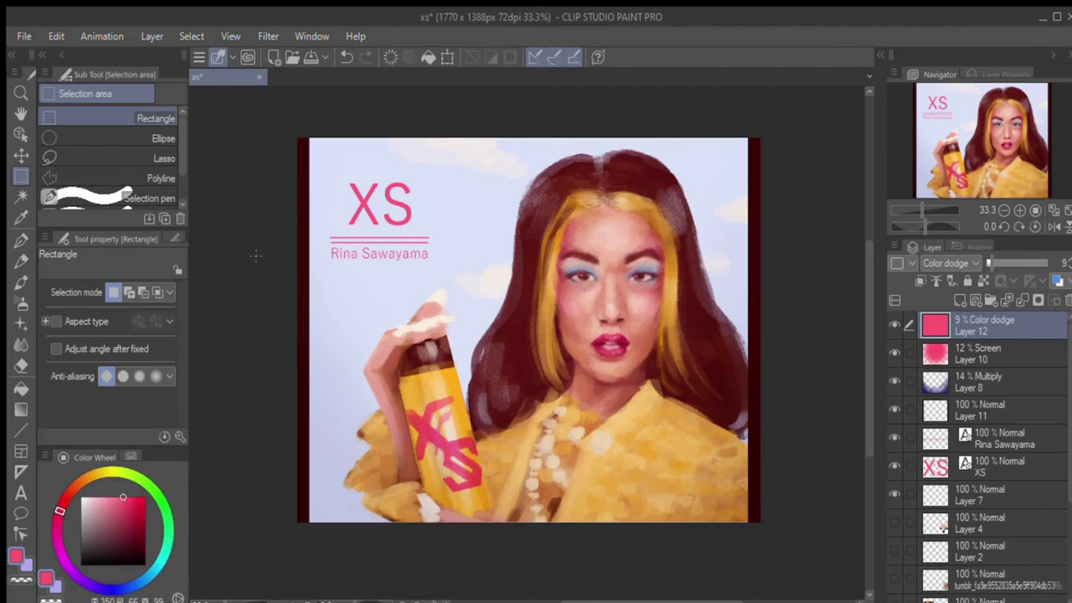
key(ctrl+s)
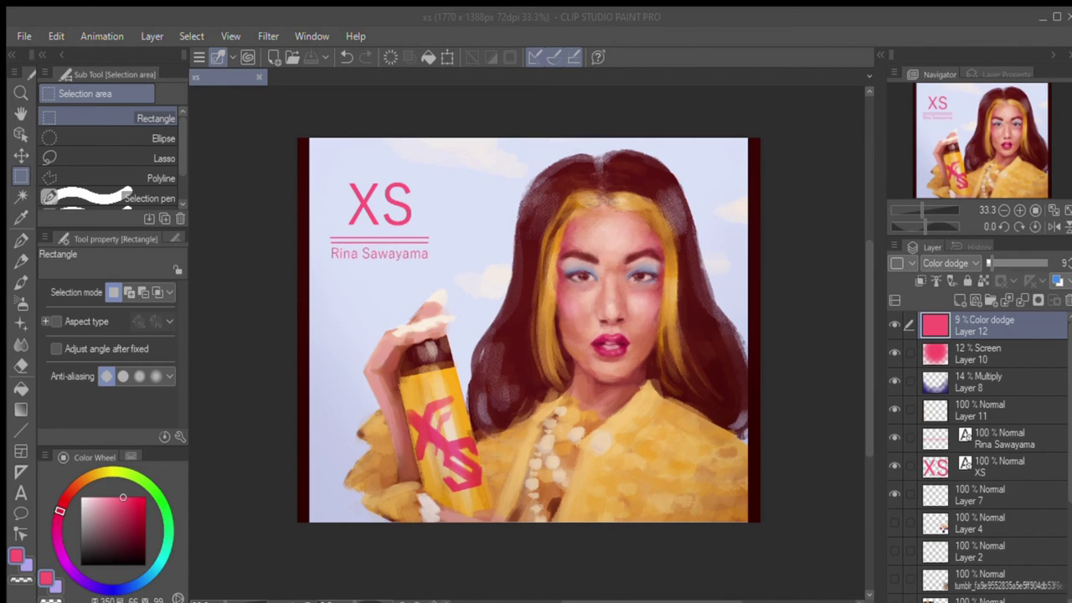
- Paste the coloured glitch-line texture beneath the pink fill layer, scale it to 120%, and try it as a faint Multiply overlay
key(ctrl+v)
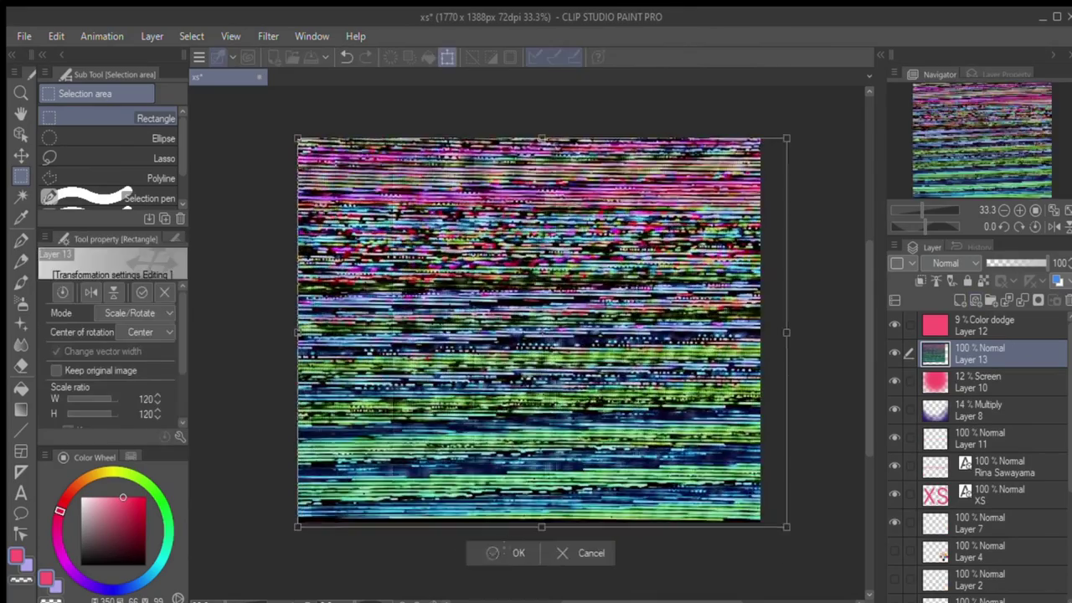
click(503, 551)
scroll(950, 263, down, 3)
click(986, 262)
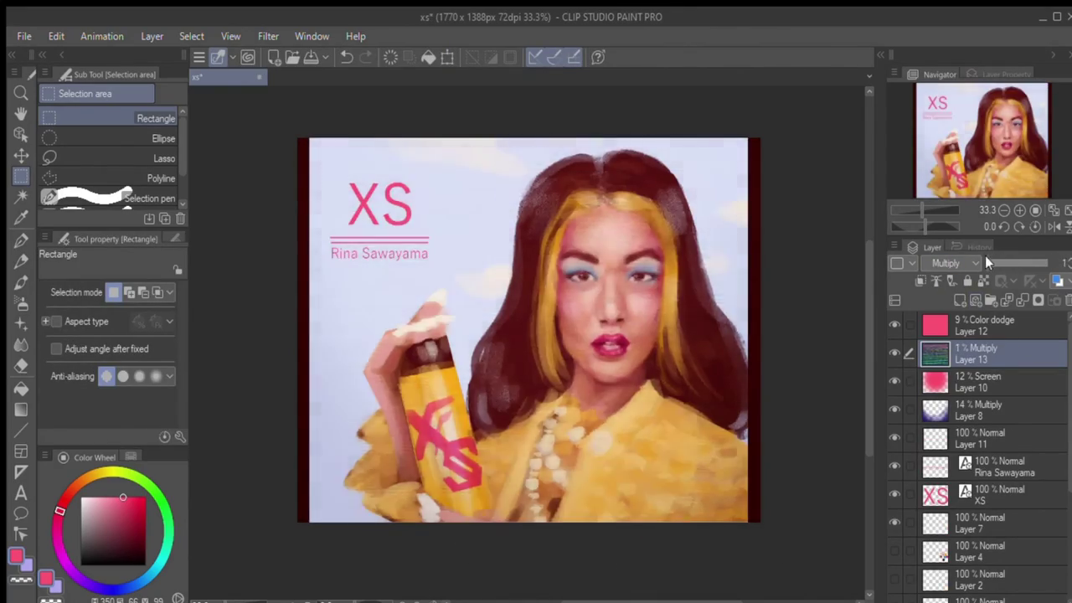
drag(987, 263, 1044, 263)
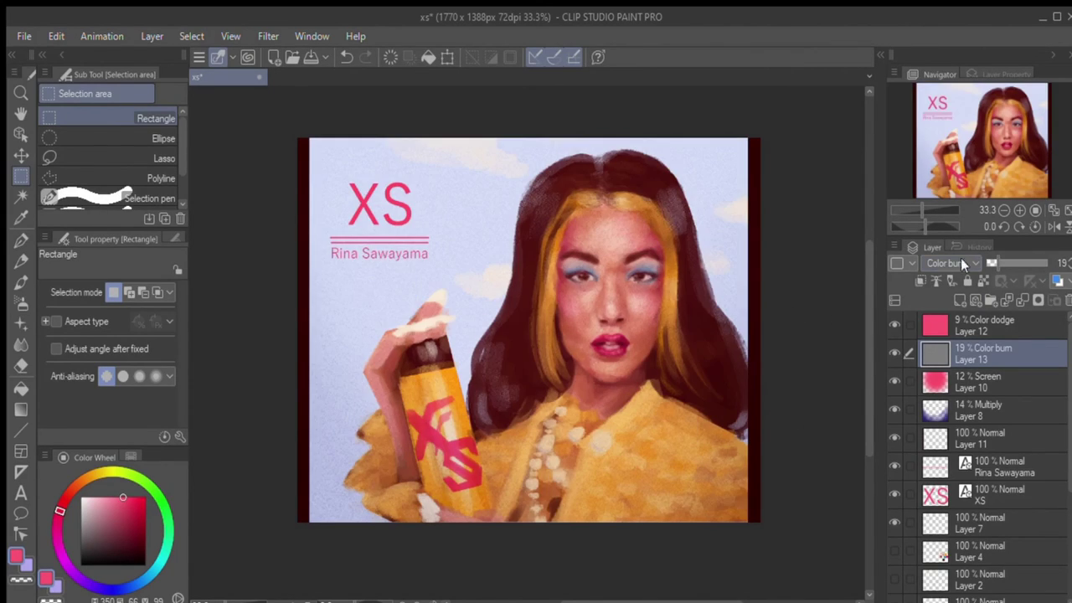
- Try the grey noise texture in different blend modes, including Normal and Overlay, at low opacity over the portrait
scroll(938, 259, up, 3)
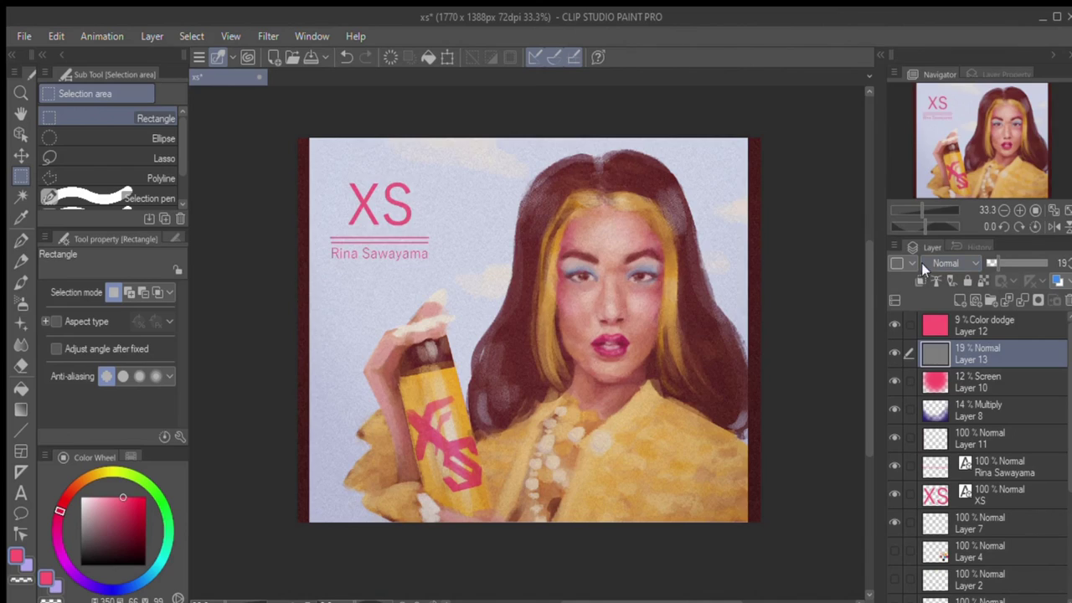
scroll(924, 267, down, 10)
click(993, 262)
key(ctrl+plus)
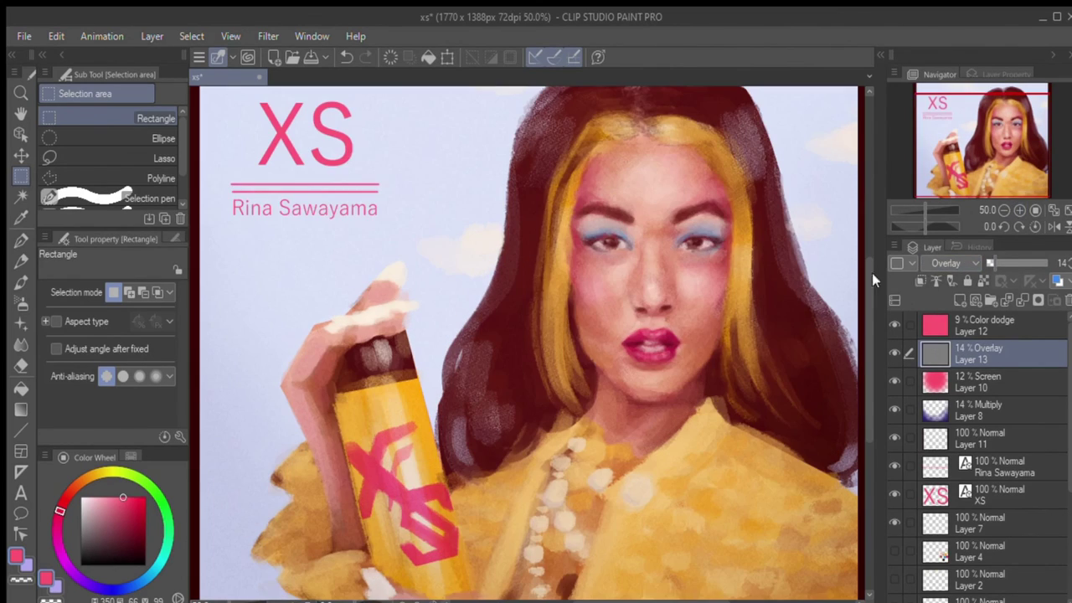
scroll(951, 264, up, 6)
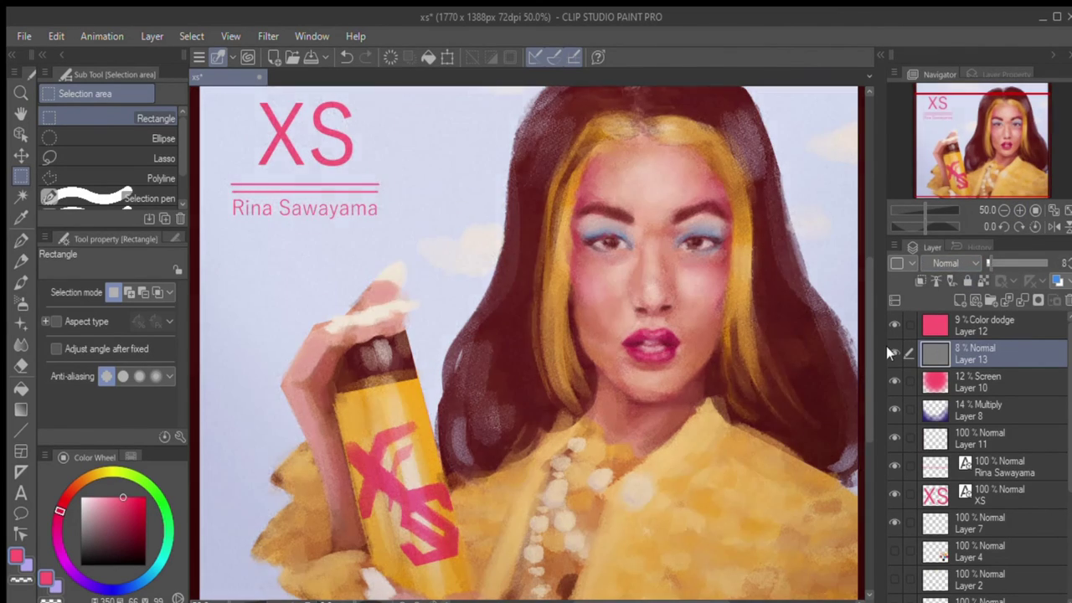
click(1028, 263)
scroll(947, 263, up, 1)
click(988, 262)
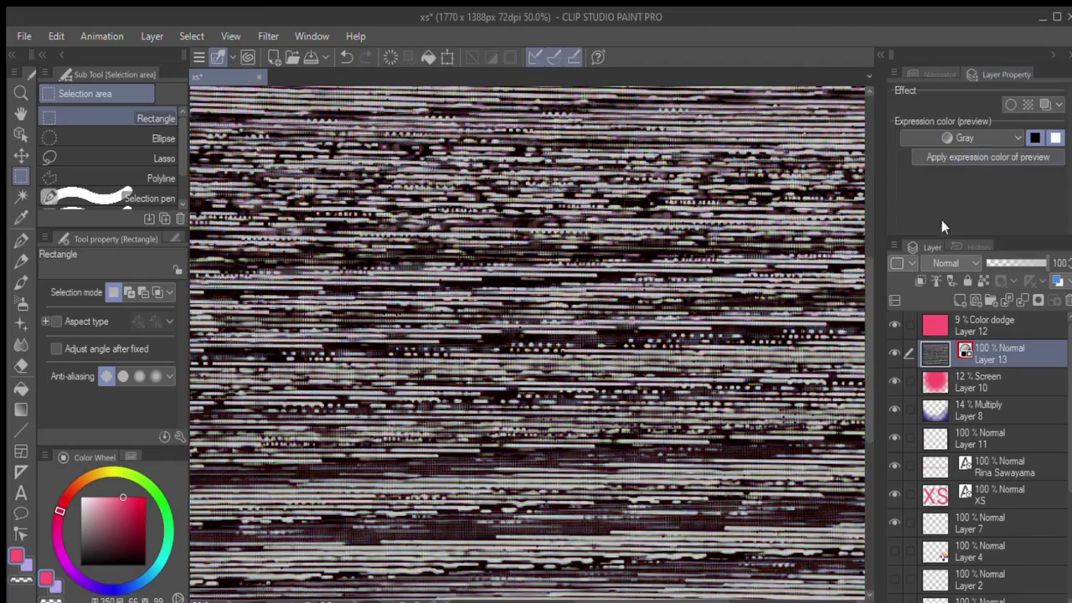
- Enlarge the grey glitch-line texture and try it over the portrait as Overlay at 9%
key(ctrl+minus)
click(986, 263)
scroll(946, 263, down, 14)
click(1034, 263)
key(ctrl+t)
mouse_move(761, 521)
mouse_down()
mouse_move(787, 524)
mouse_move(808, 553)
mouse_up()
key(Return)
click(992, 263)
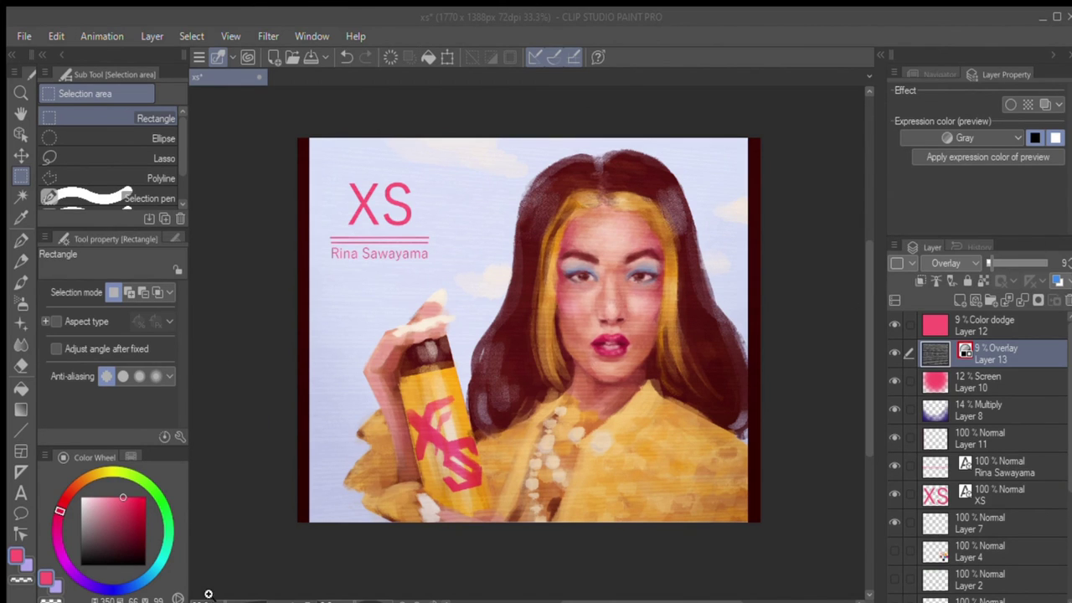
- Try another pasted texture stretched over the canvas with a changed expression colour and reduced opacity, and delete its layer
key(ctrl+v)
key(ctrl+t)
scroll(112, 324, down, 2)
drag(566, 330, 760, 521)
key(Return)
click(961, 138)
click(941, 169)
click(946, 263)
drag(1018, 263, 997, 257)
click(1066, 299)
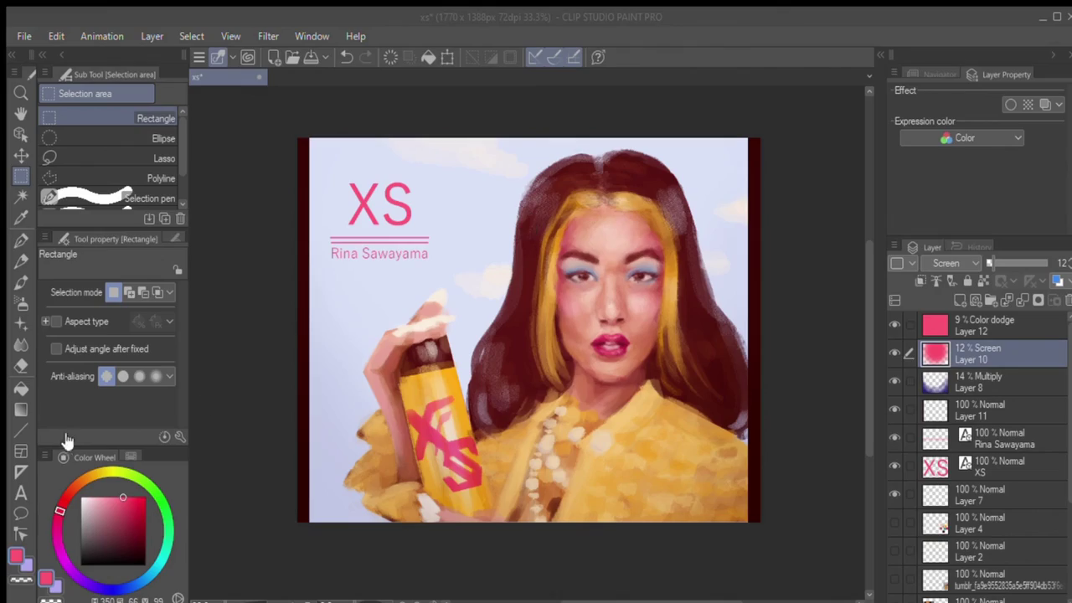
- Paste the black-and-white noise texture above the Screen layer, enlarge it to cover the canvas, and blend it as Overlay at 7%
key(ctrl+v)
key(ctrl+t)
drag(566, 423, 774, 542)
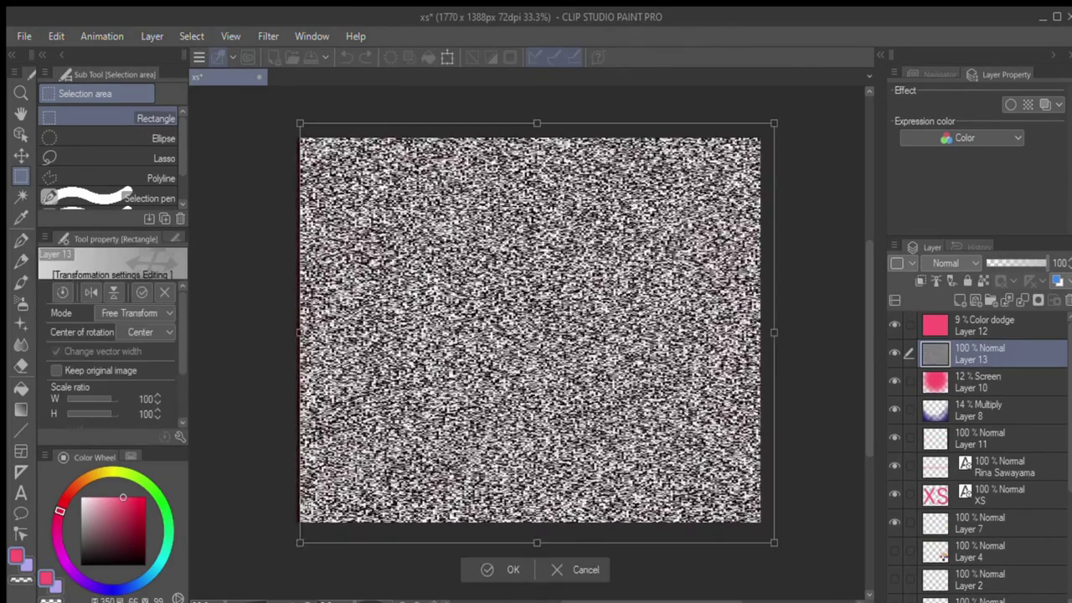
key(Return)
click(950, 263)
click(990, 258)
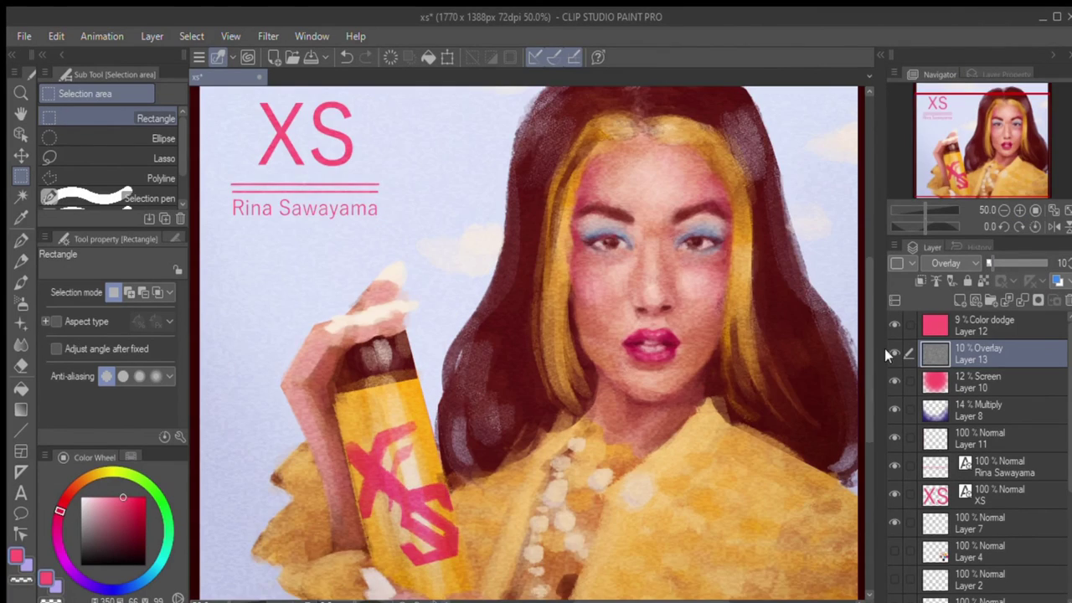
drag(997, 263, 1065, 265)
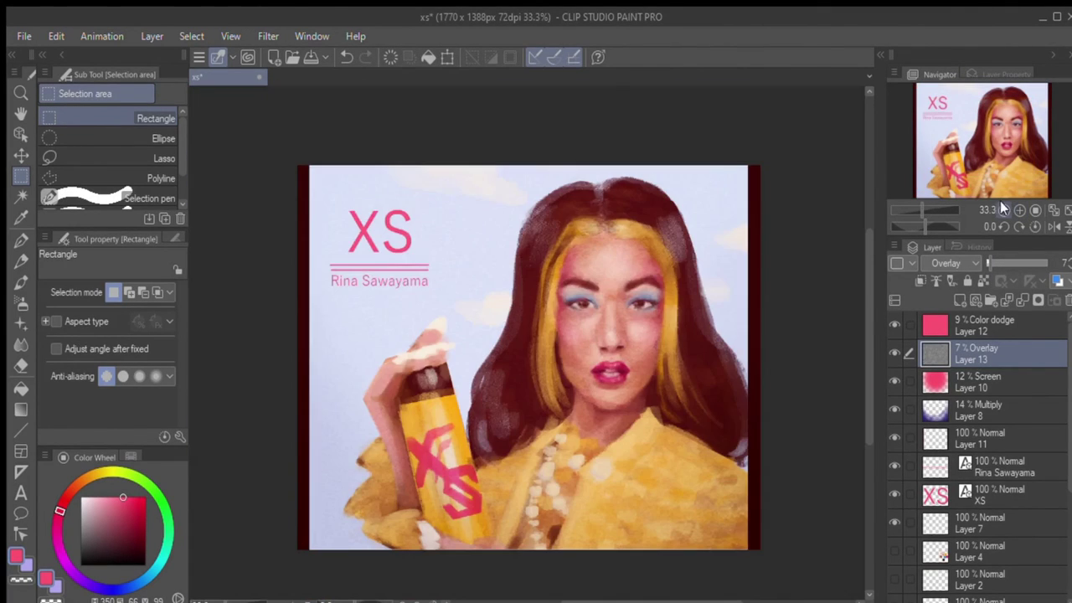
- On a new layer beneath Layer 9, shade beside the spray can in dark maroon with the Design pencil, blended as Multiply at 45%
scroll(980, 452, down, 5)
click(980, 591)
key(p)
drag(486, 461, 503, 515)
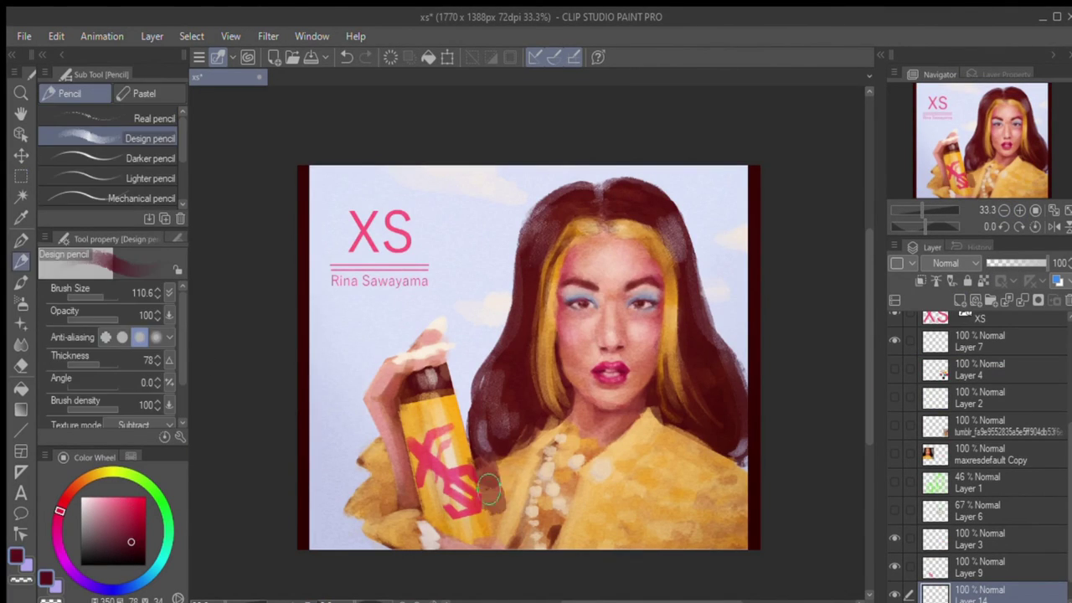
drag(494, 440, 511, 548)
click(950, 263)
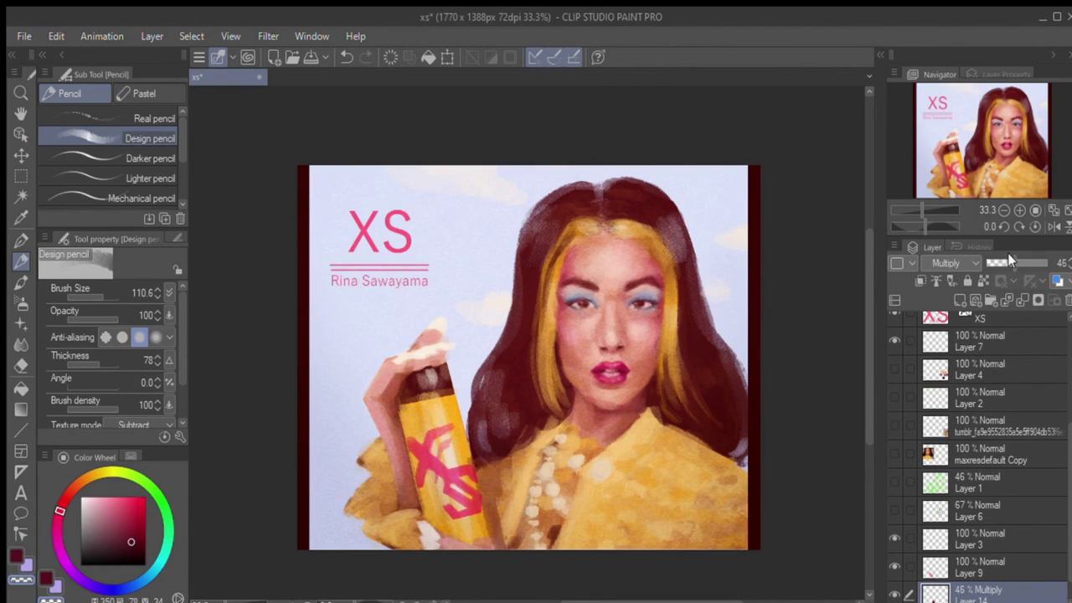